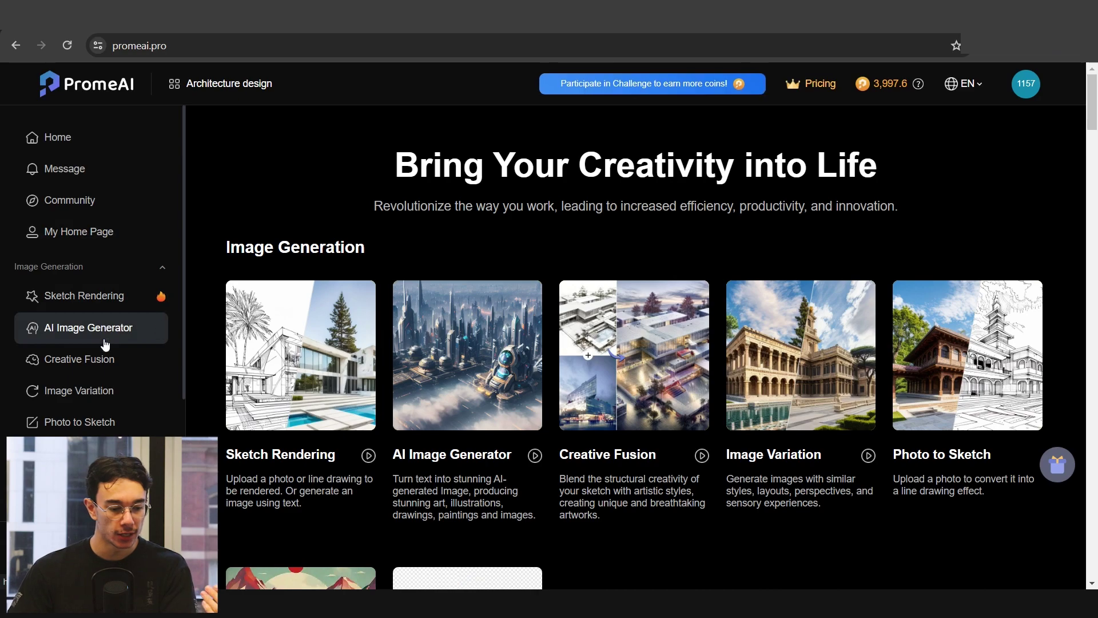
Step: Scroll through PromeAI's Image Generation and Image Editing tools to Sketch Rendering
scroll(107, 334, down, 5)
scroll(108, 340, up, 3)
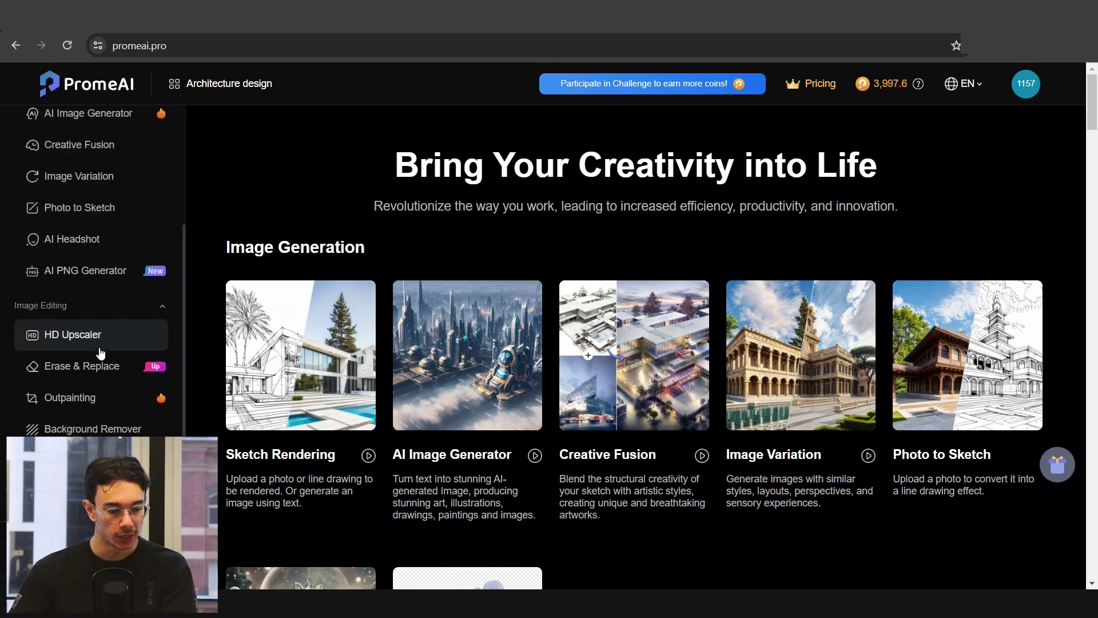
scroll(86, 392, up, 5)
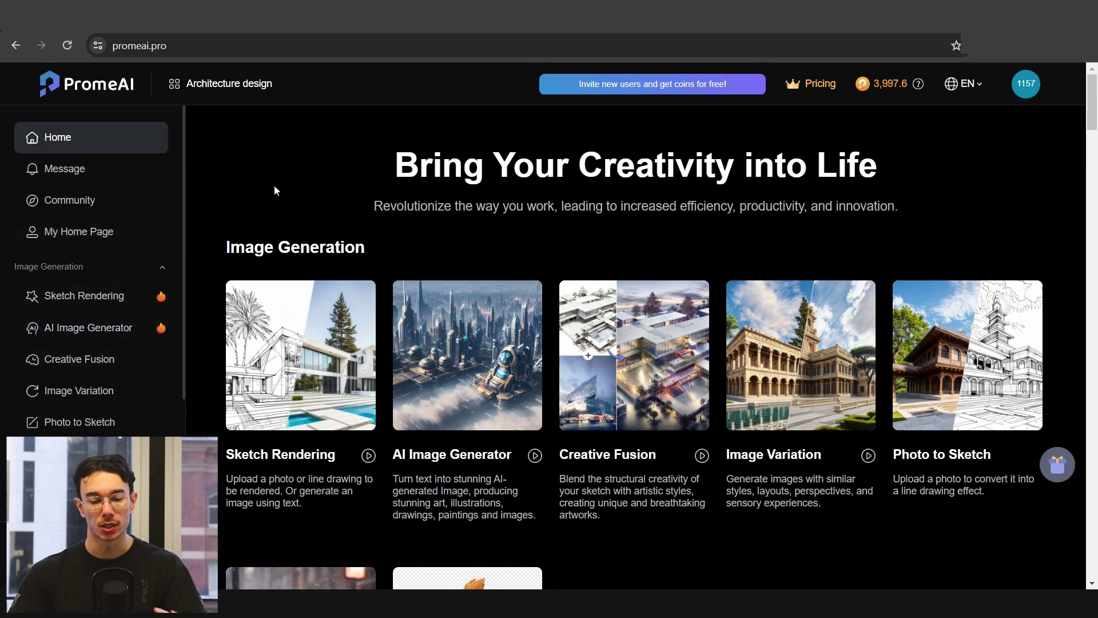
mouse_move(256, 328)
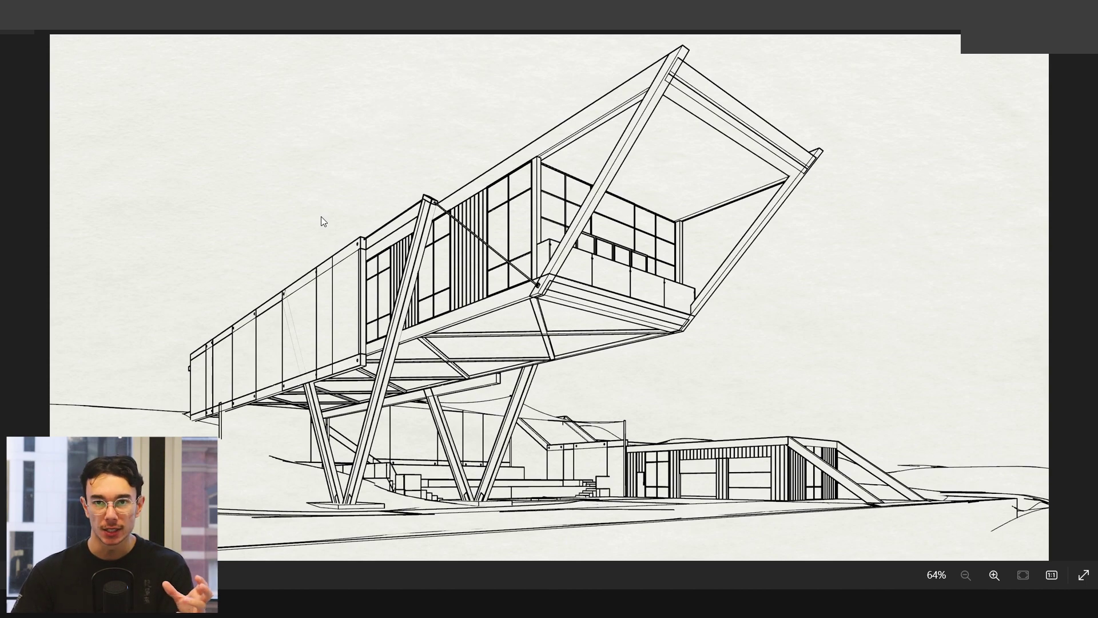
Step: Close the sketch preview and drag the ViewCapture sketch onto the Sketch Rendering canvas
key(alt+F4)
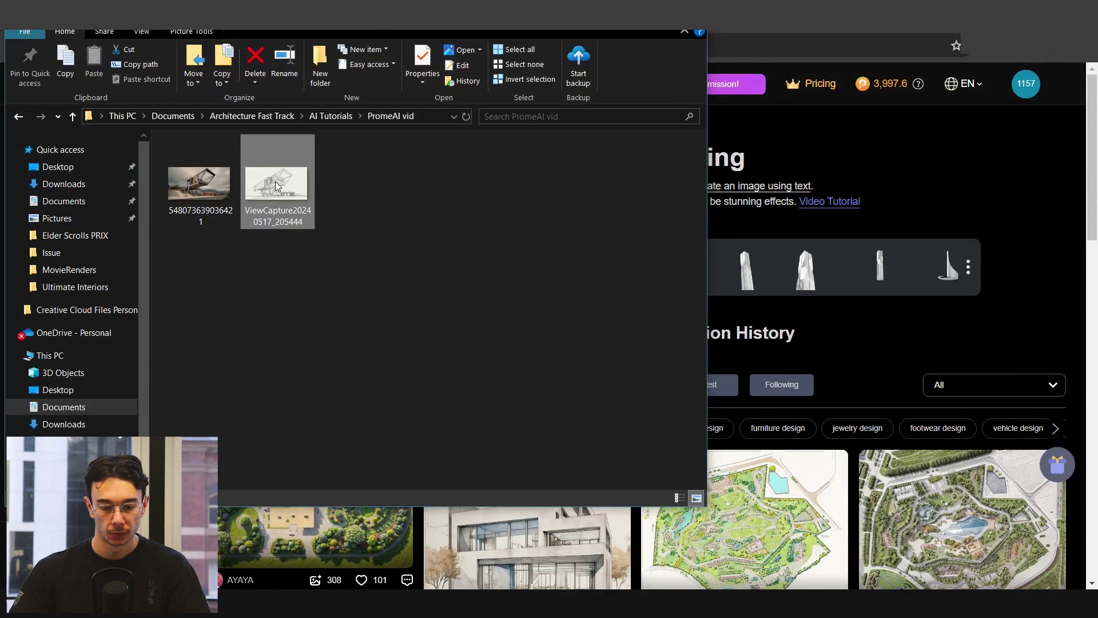
drag(276, 181, 775, 223)
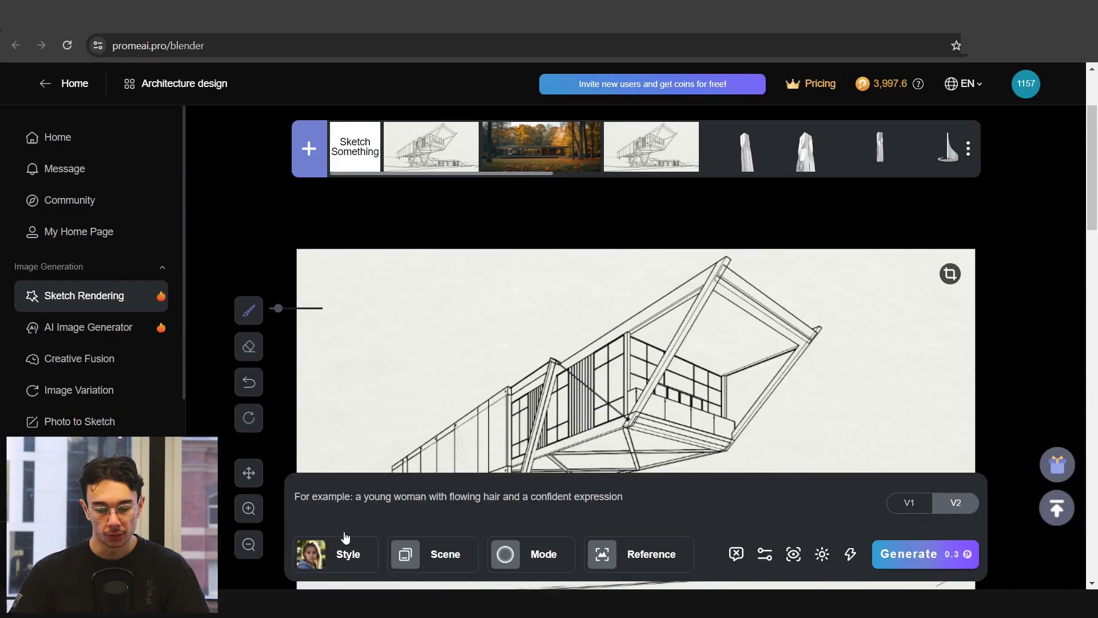
Step: Try V1, return to V2, and choose Residence Building as the Architecture scene
click(915, 506)
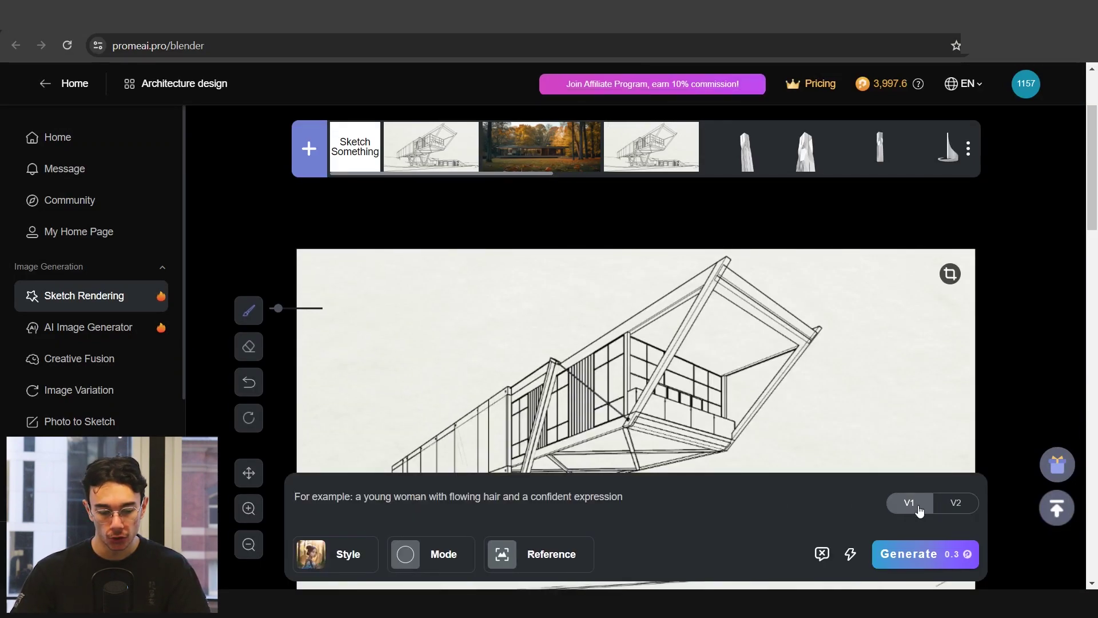
click(954, 506)
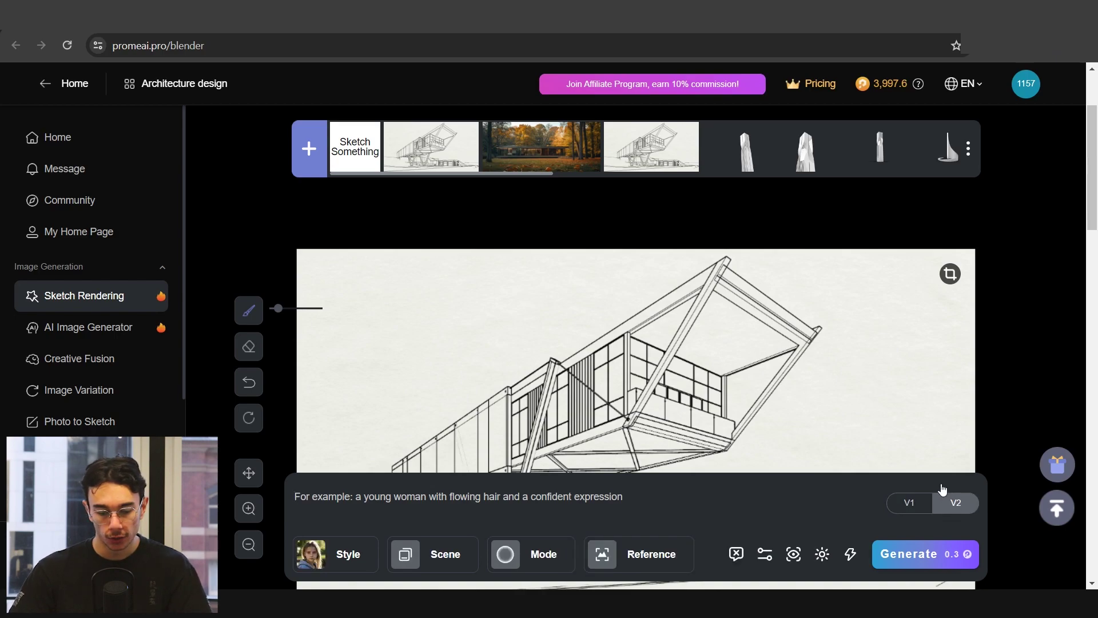
click(344, 566)
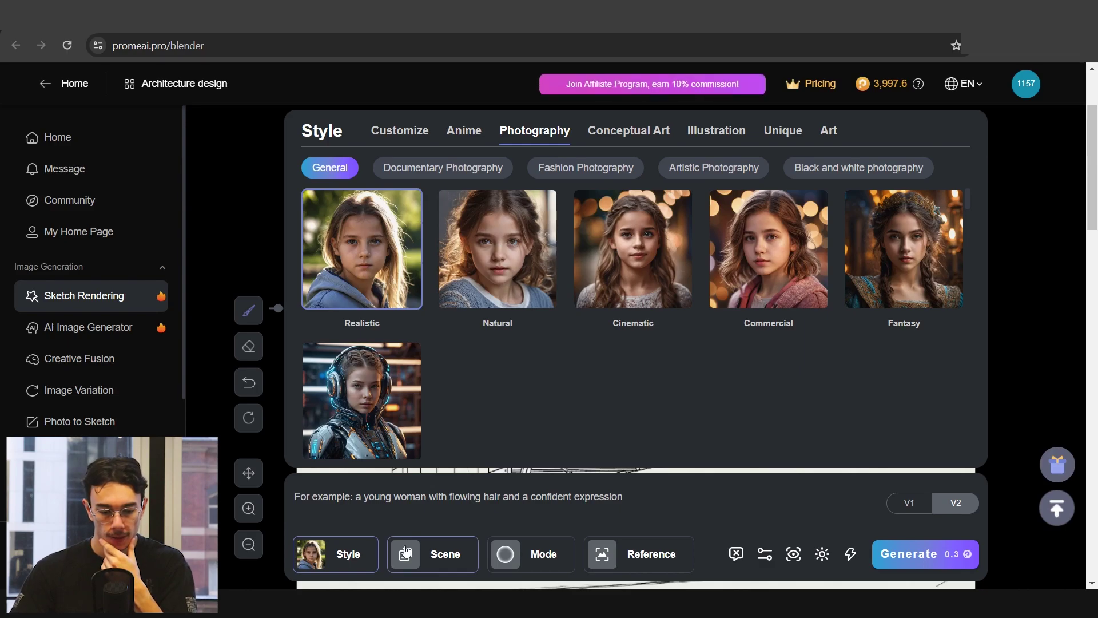
click(429, 556)
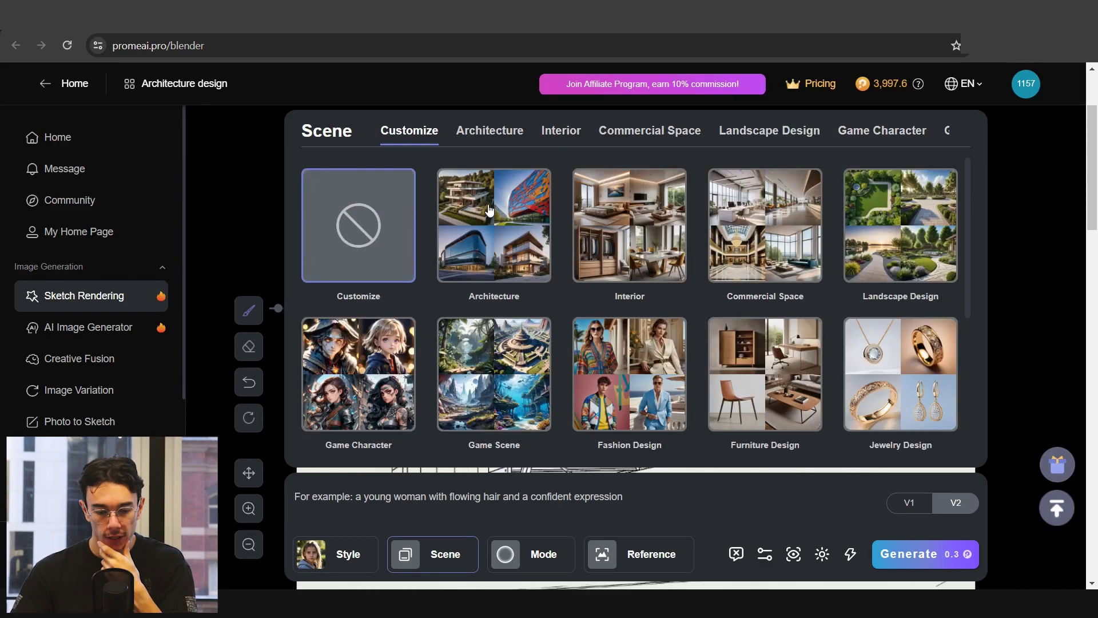
click(486, 224)
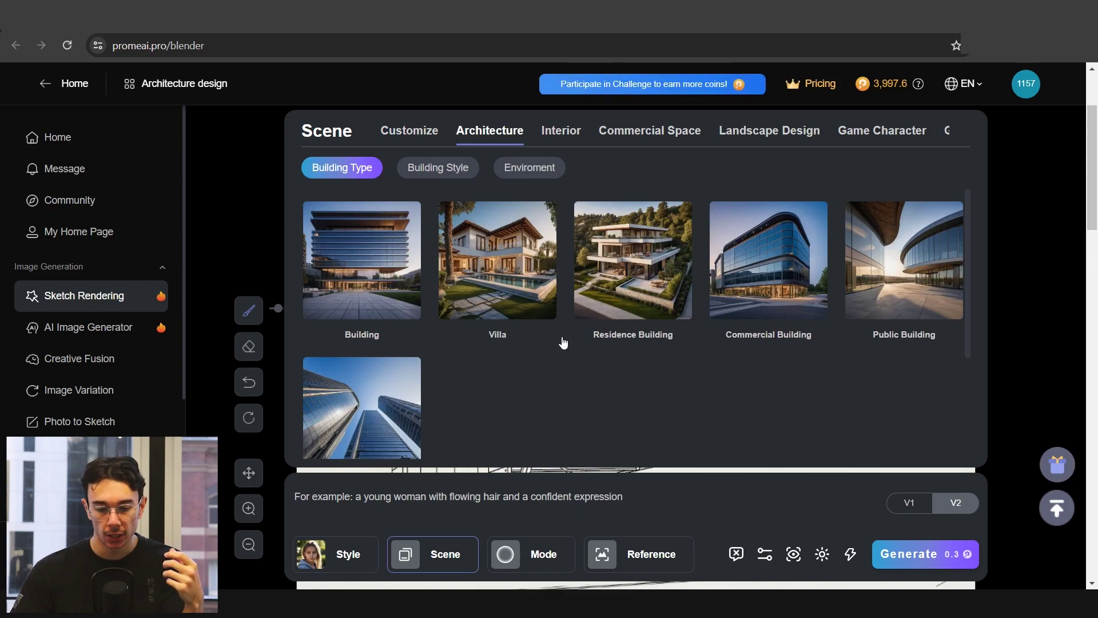
click(624, 263)
Step: Set the building style to Sustainable Innovation
click(470, 171)
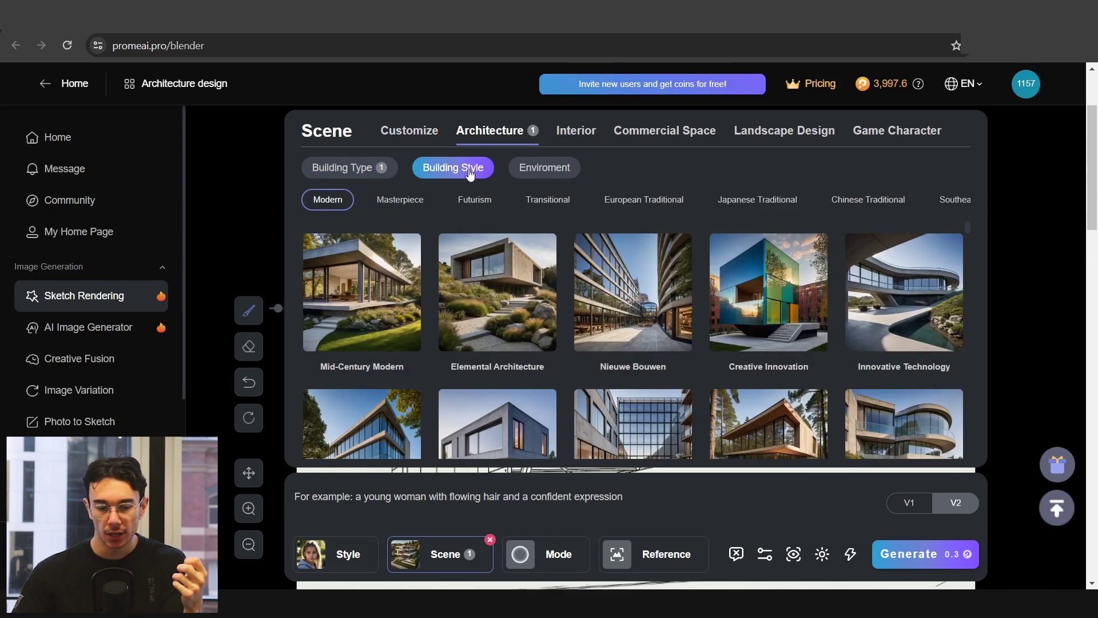
scroll(557, 316, down, 3)
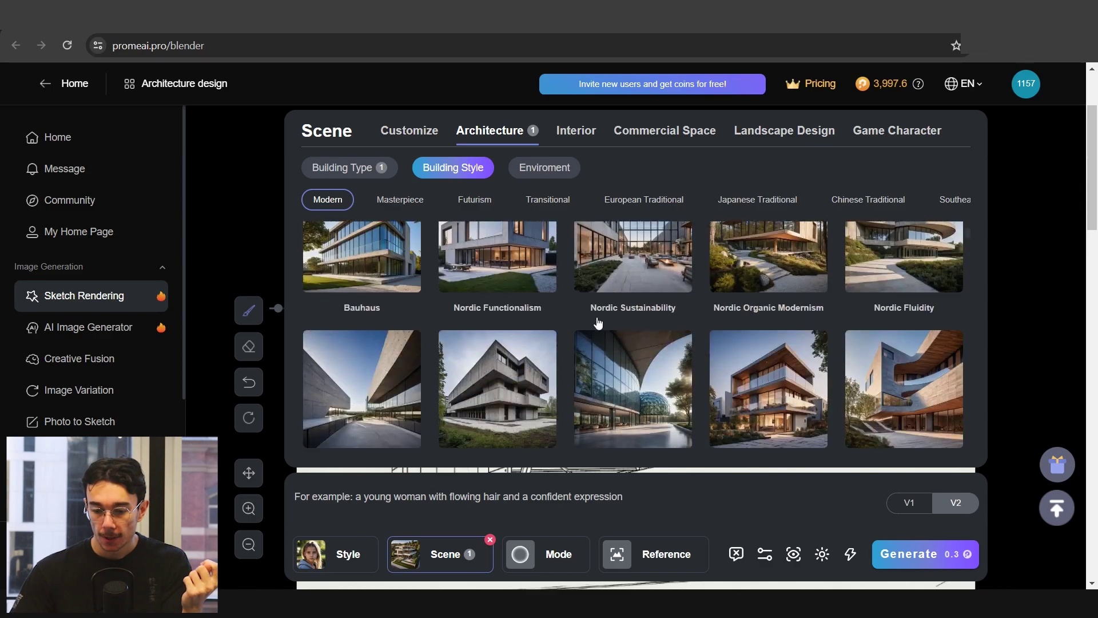
scroll(598, 323, down, 2)
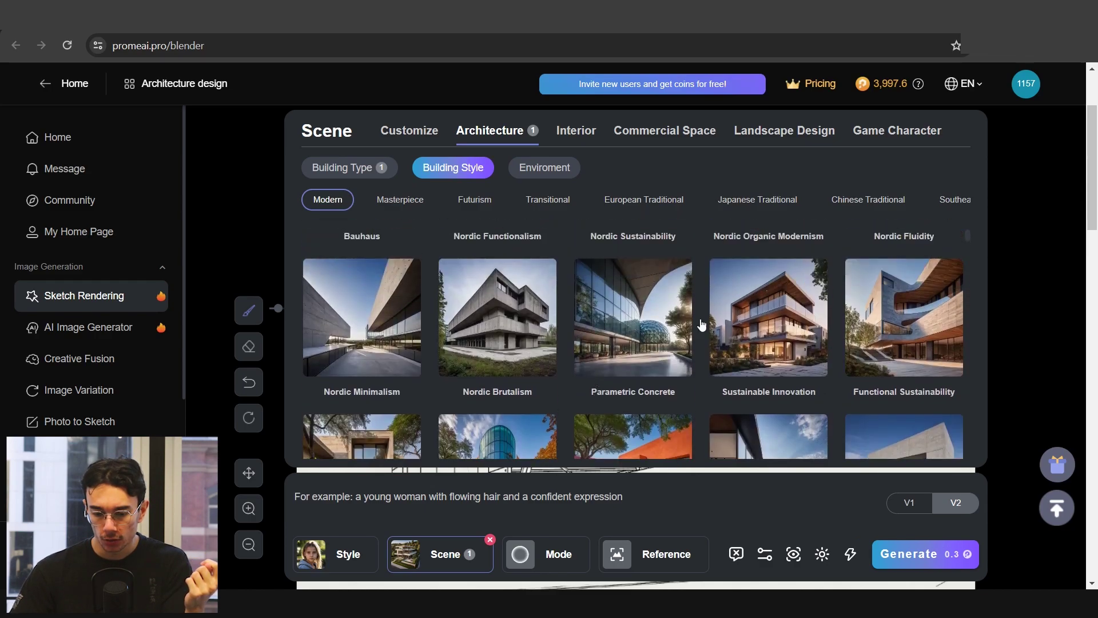
click(777, 328)
scroll(744, 331, down, 8)
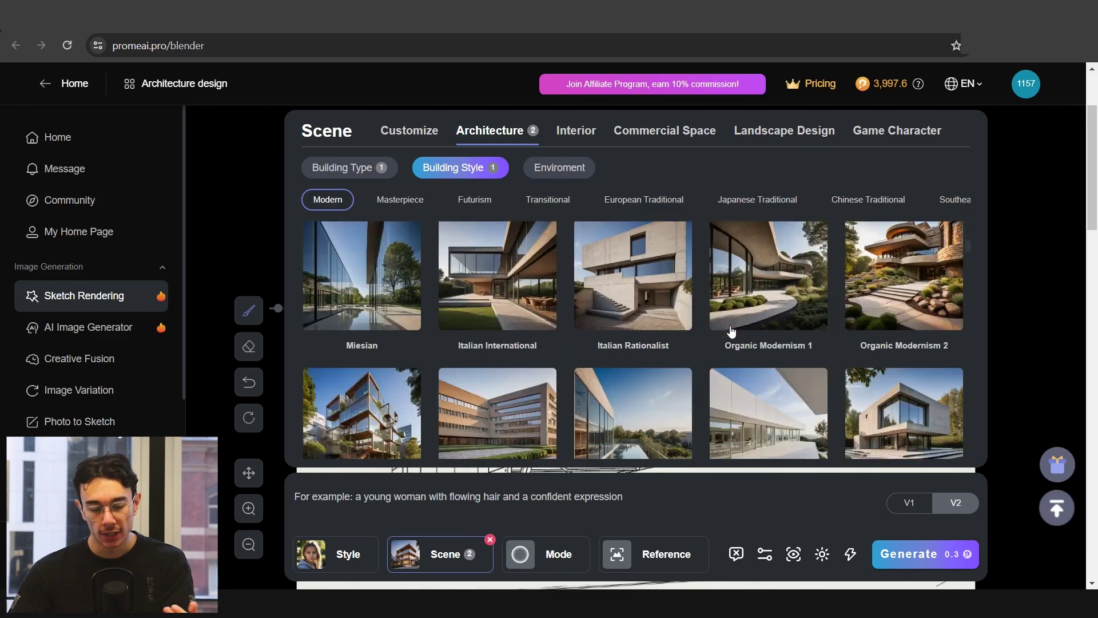
scroll(730, 332, down, 5)
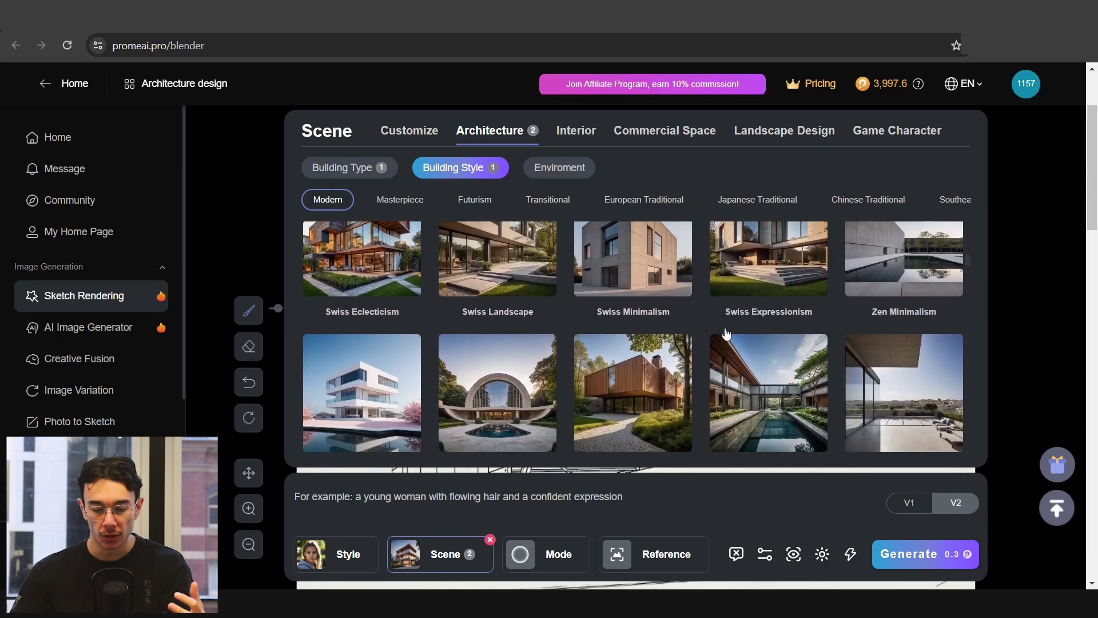
scroll(730, 333, down, 10)
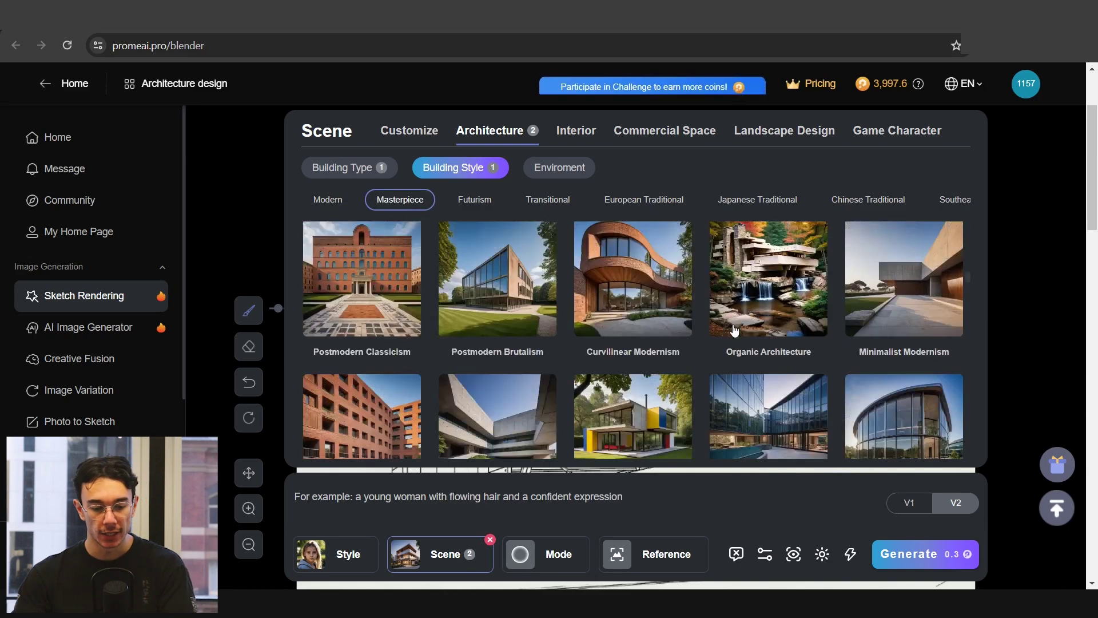
scroll(735, 331, down, 2)
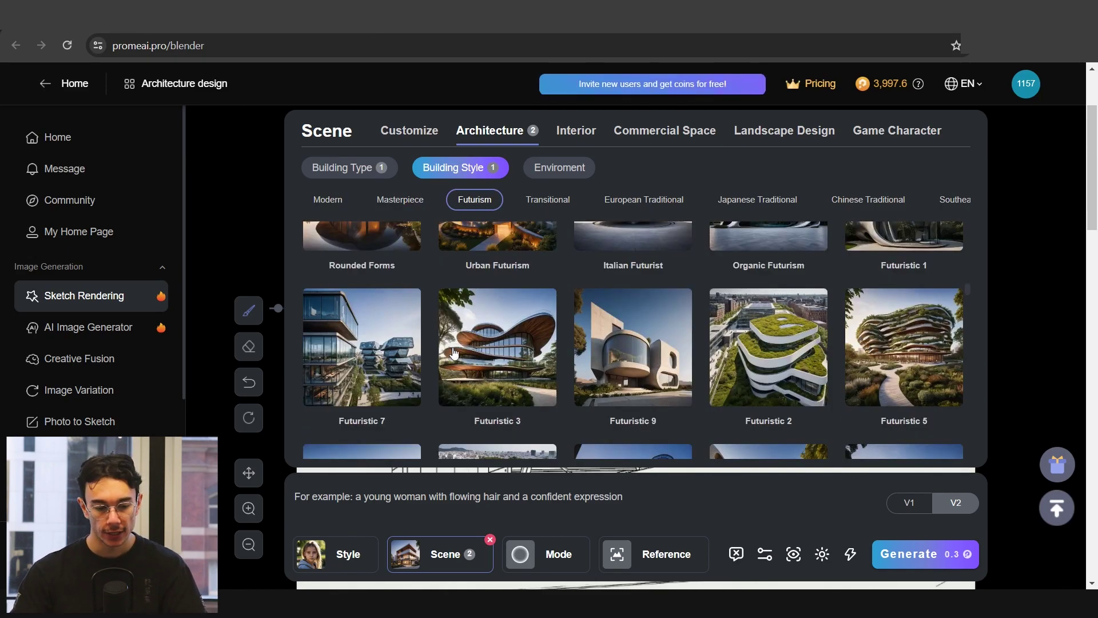
scroll(522, 367, down, 15)
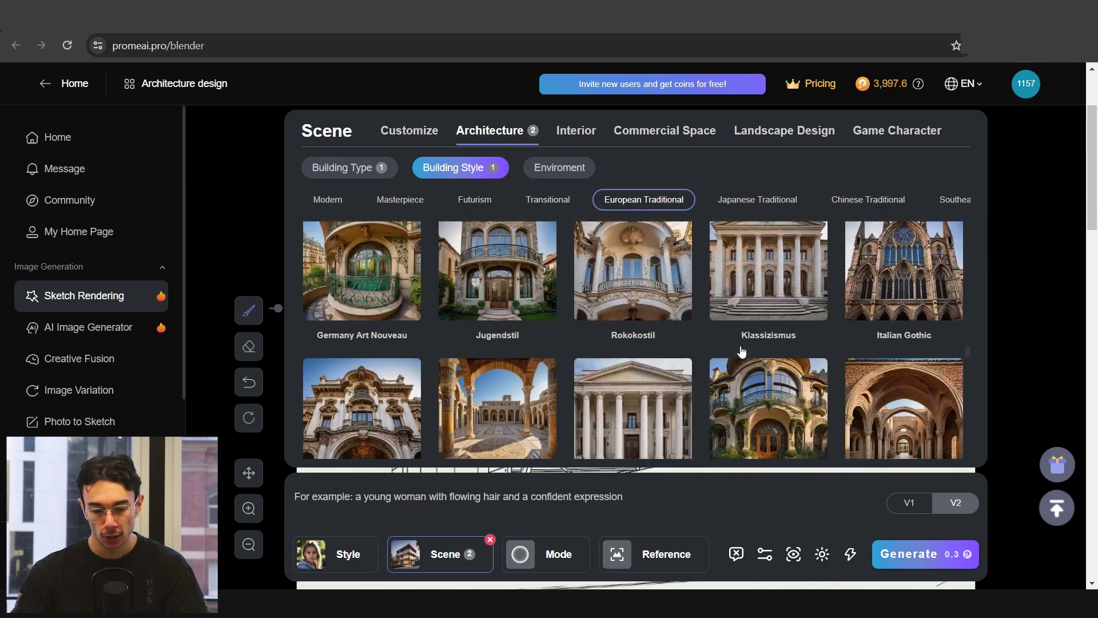
scroll(742, 351, up, 20)
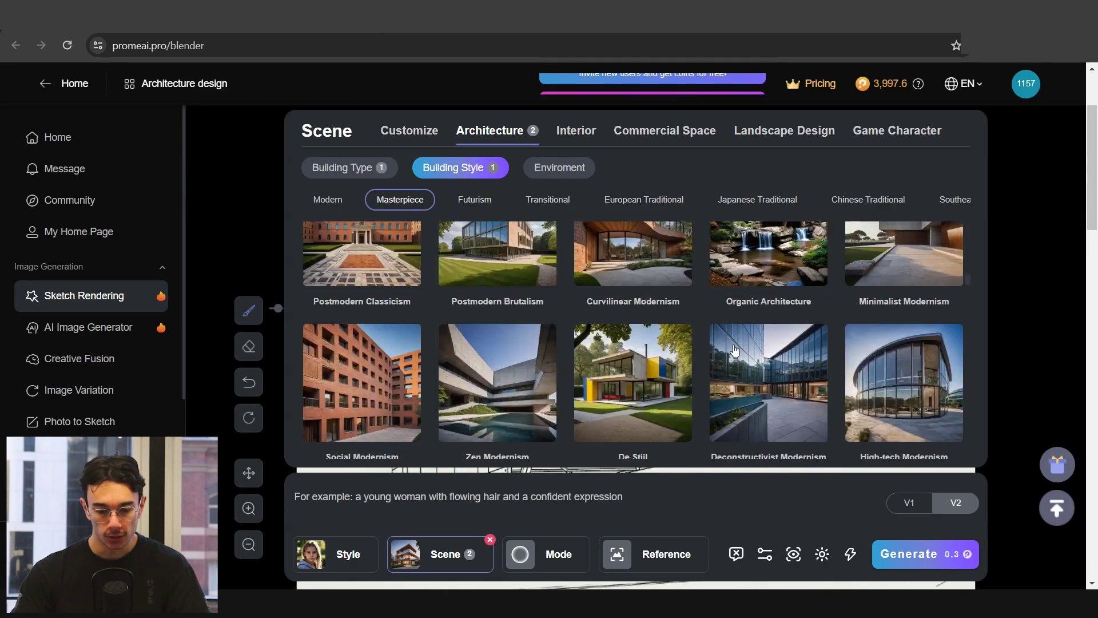
scroll(727, 347, down, 2)
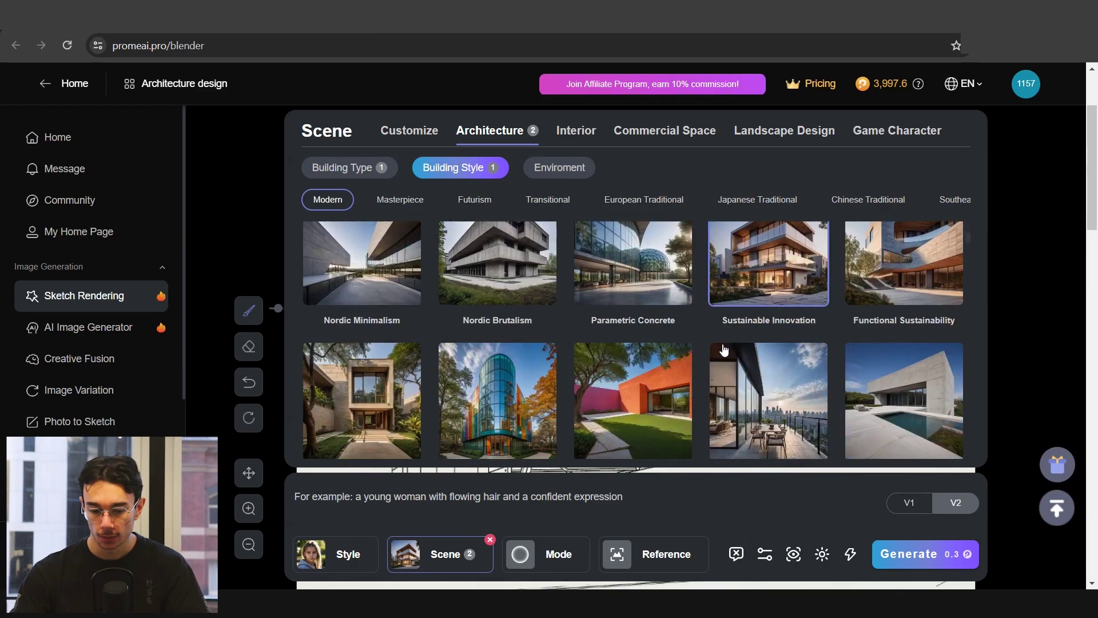
Step: Add Day and Autumn as the environment
click(564, 166)
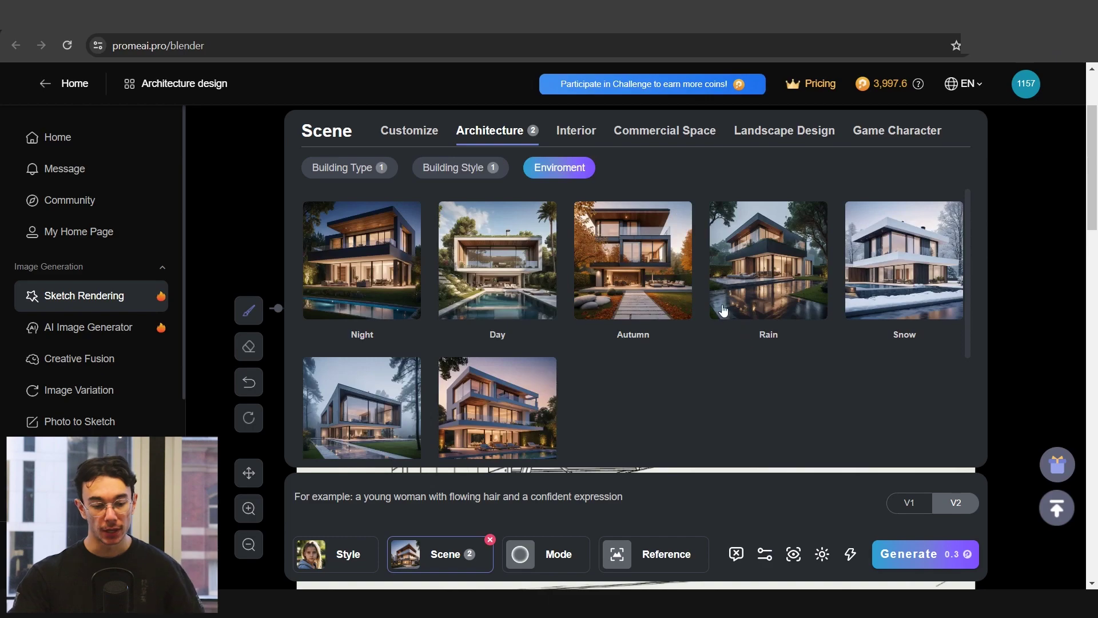
scroll(701, 307, down, 3)
scroll(623, 319, up, 2)
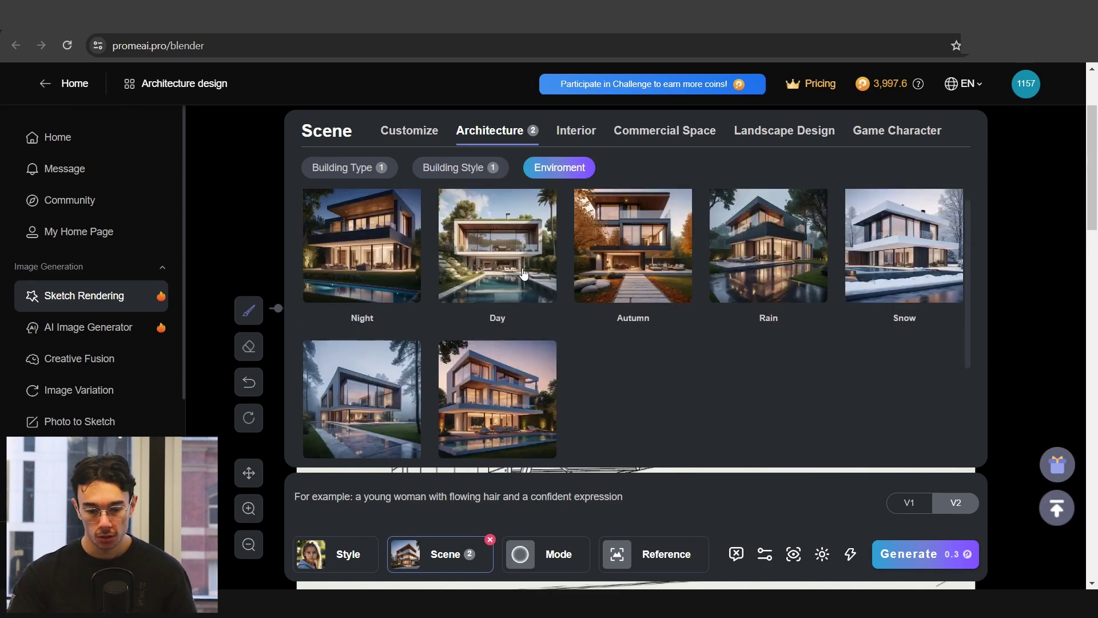
click(524, 273)
click(625, 295)
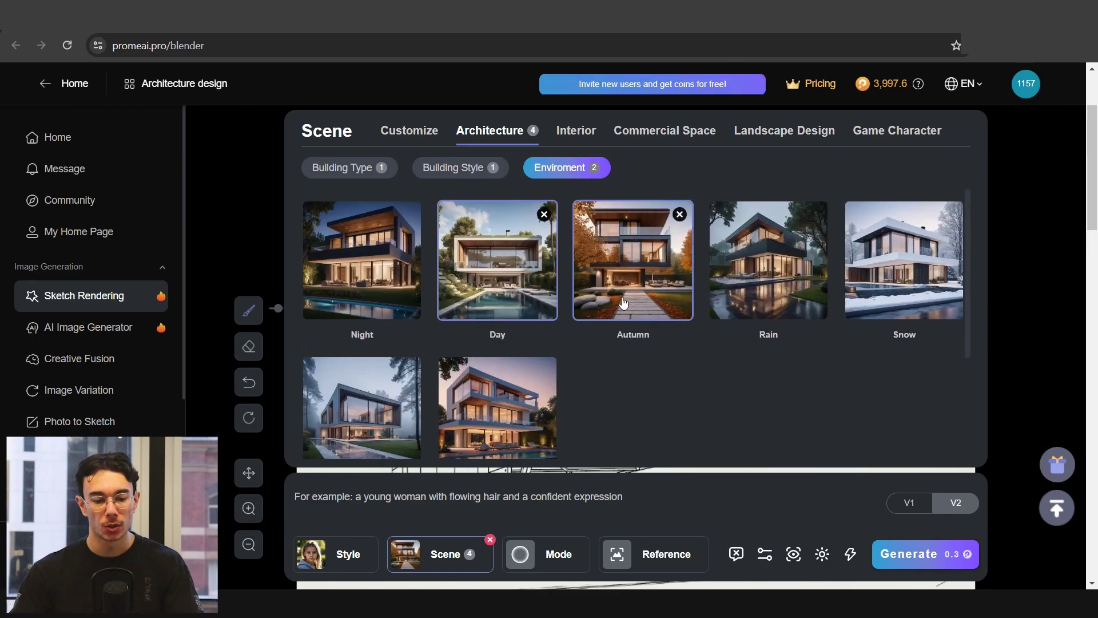
mouse_move(546, 554)
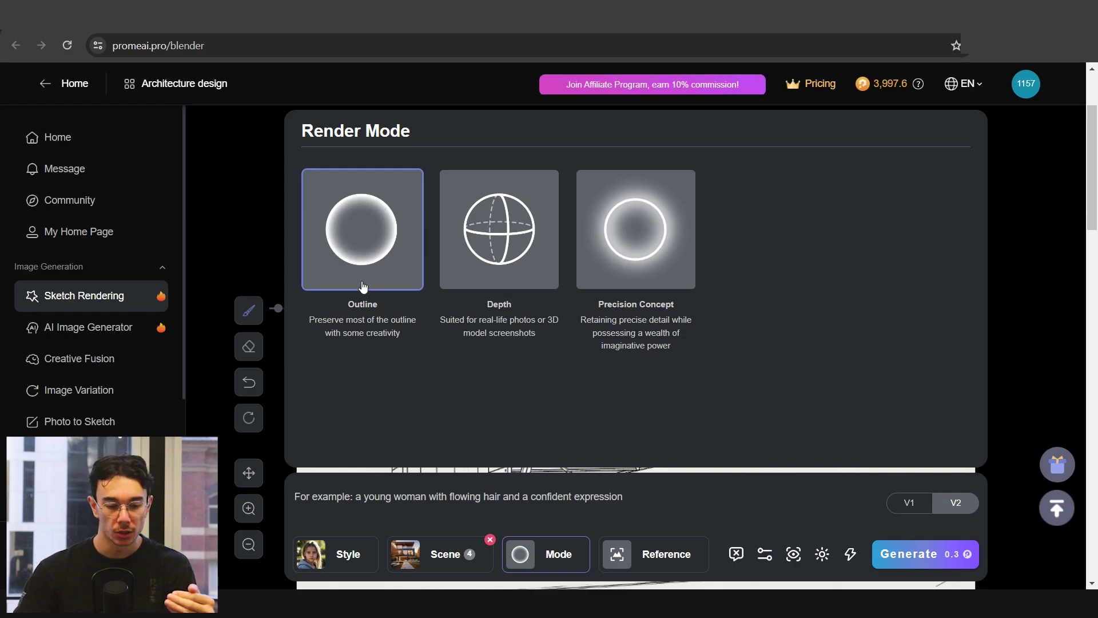
Step: Enter the prompt 'A contemporary architecture building design in a forest private residence' with negative prompt 'low quality, blurry'
scroll(1003, 311, down, 3)
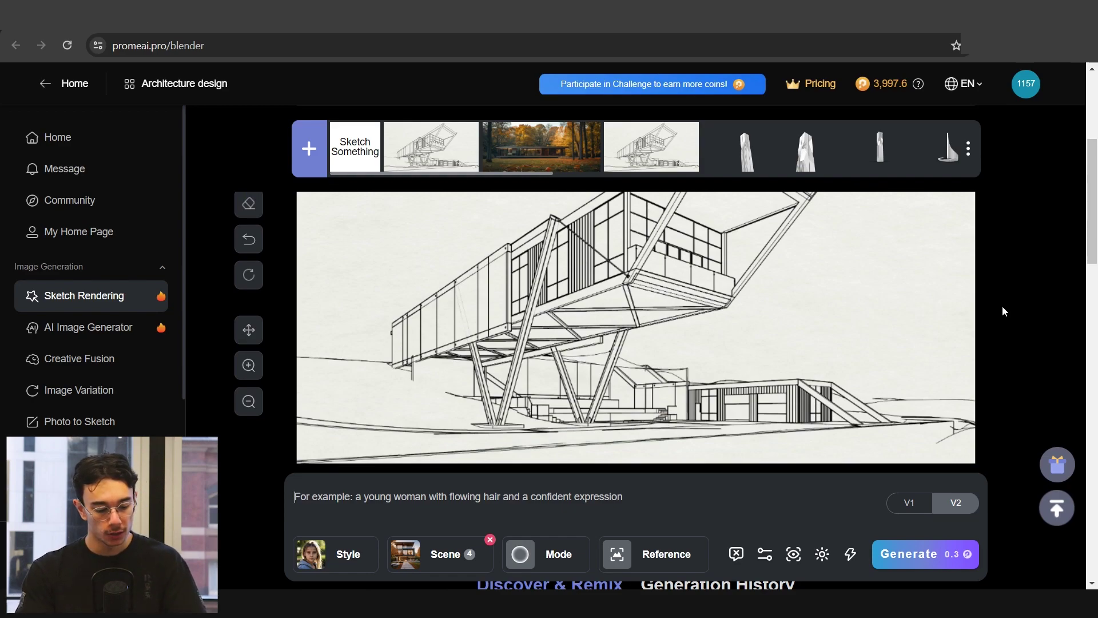
text(A contemporary architecture building design in a fore)
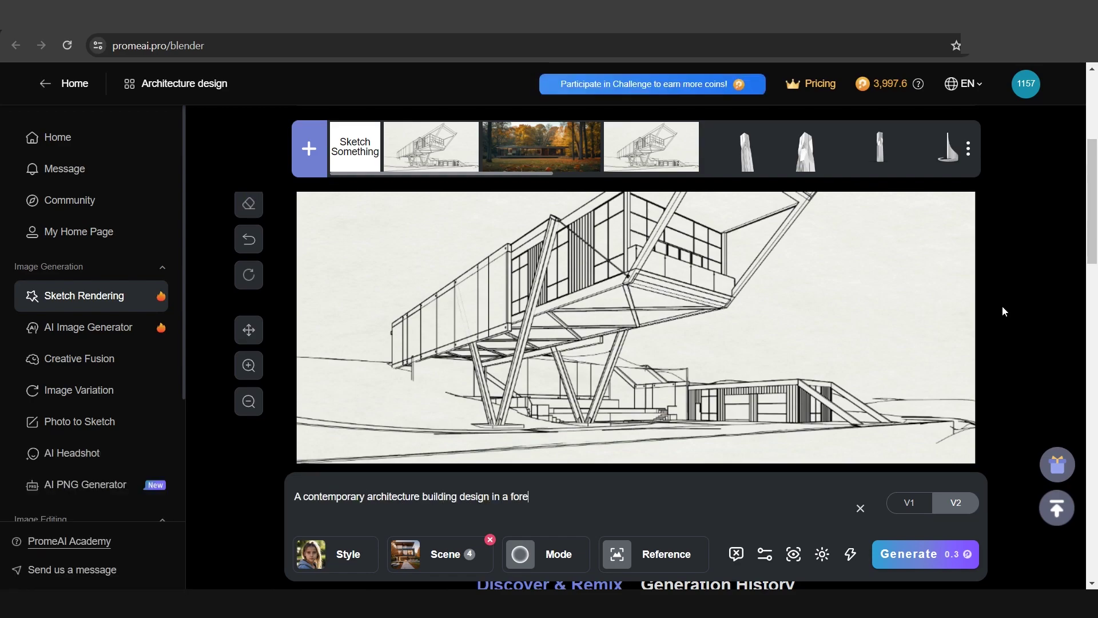
text(st private residence)
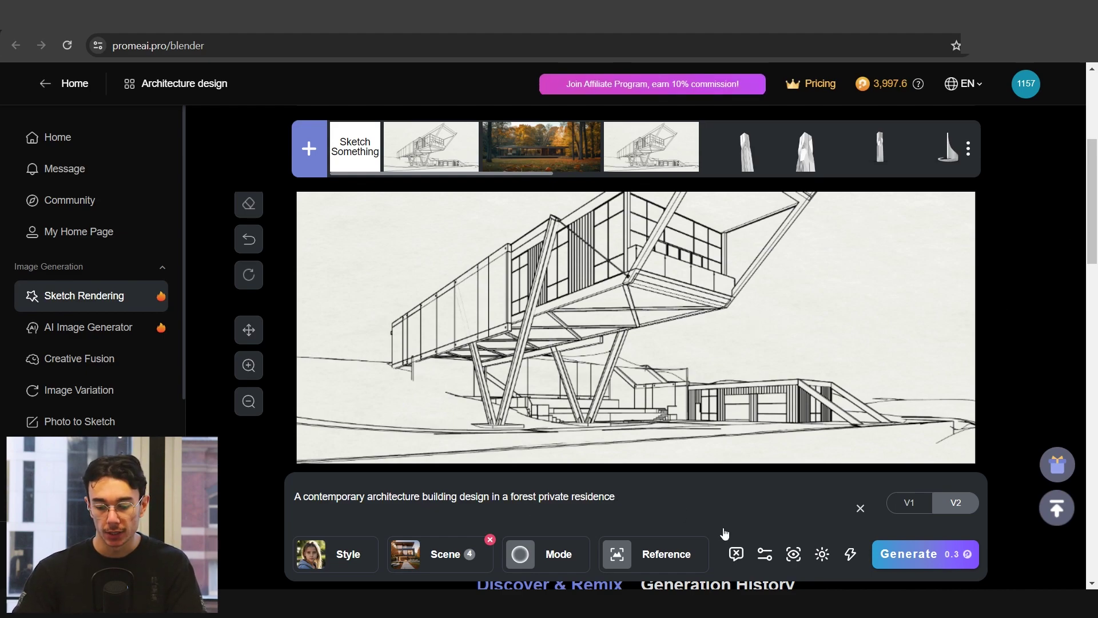
click(738, 556)
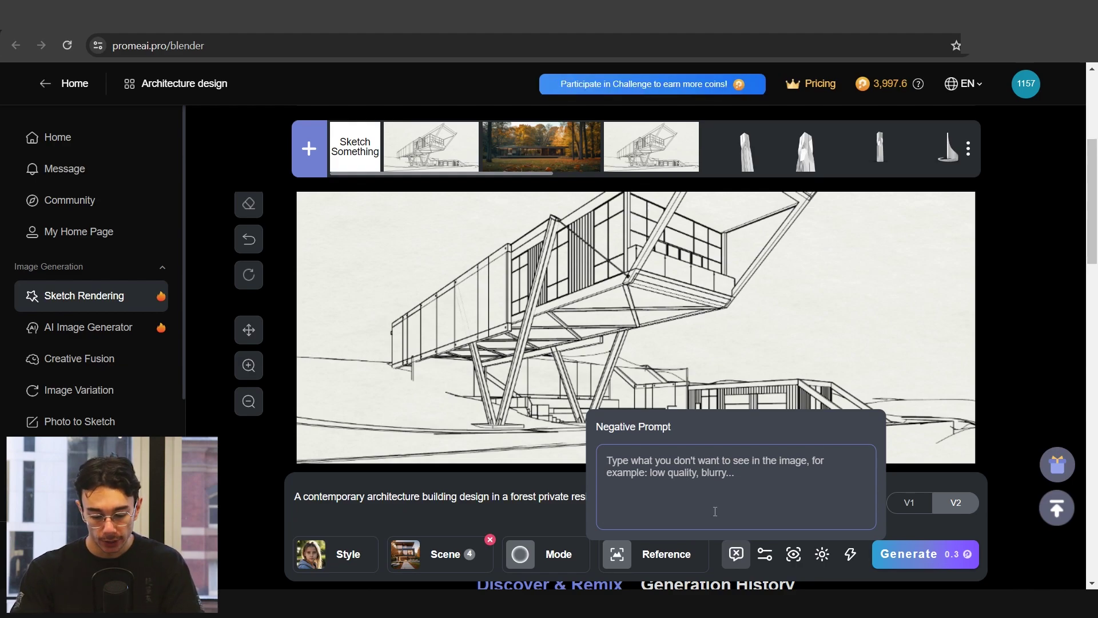
text(low quality,)
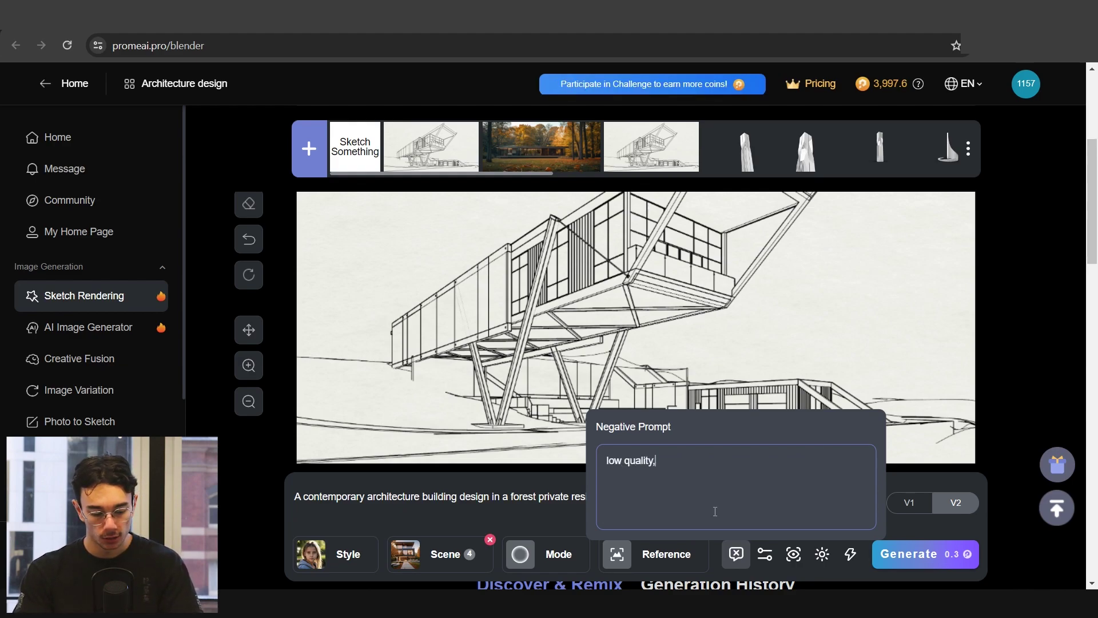
text( blurry)
Step: Browse the style reference and camera perspective presets without changing them
click(653, 554)
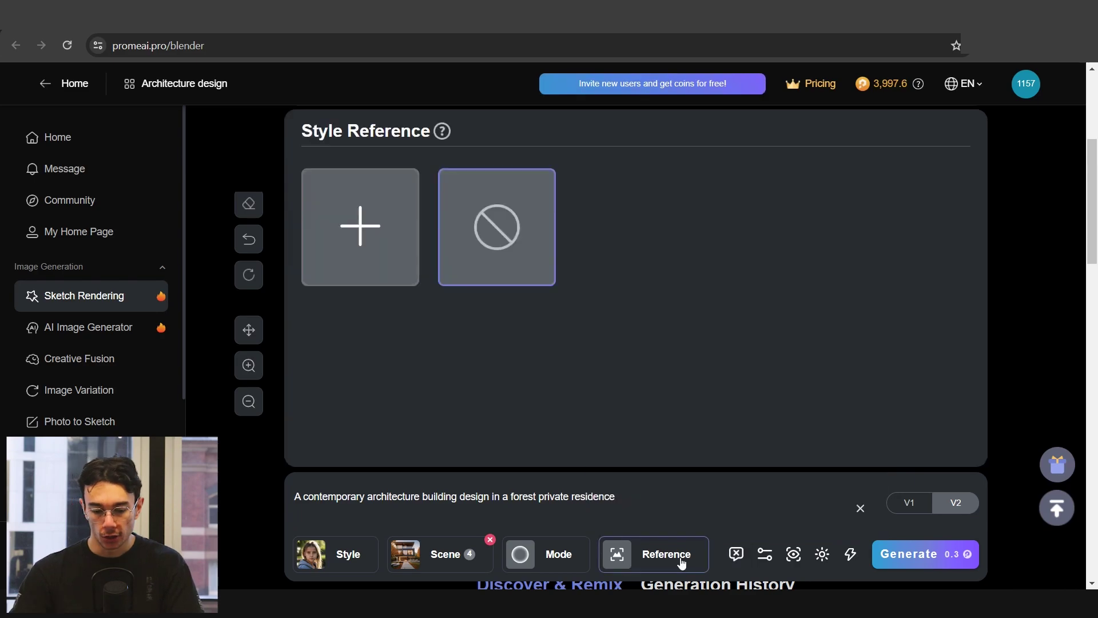
scroll(644, 421, down, 3)
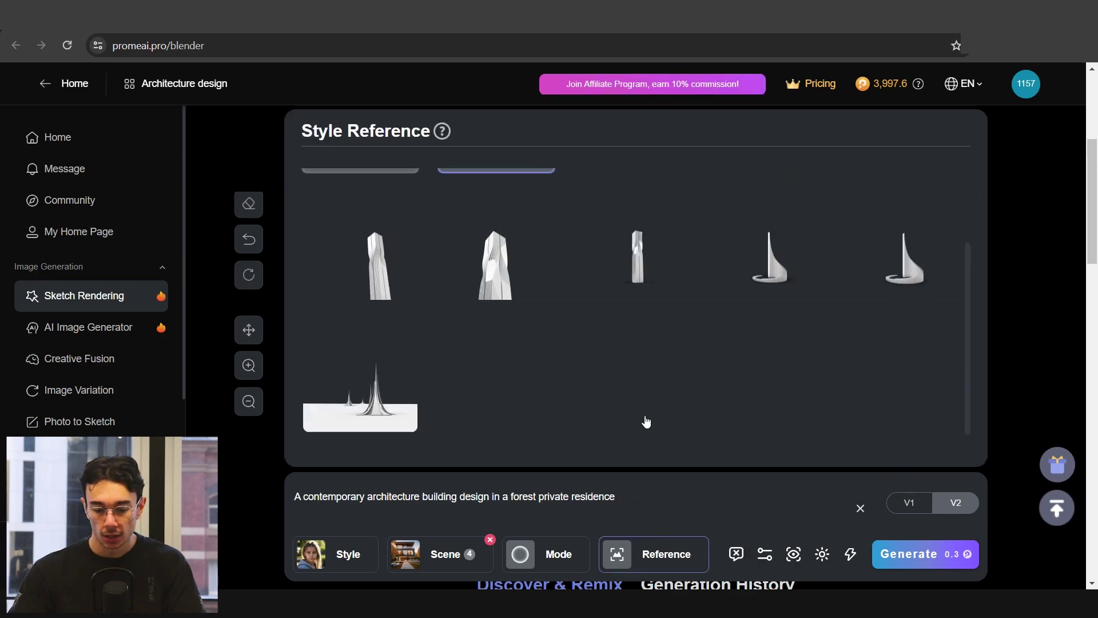
scroll(645, 422, up, 3)
click(655, 558)
click(765, 554)
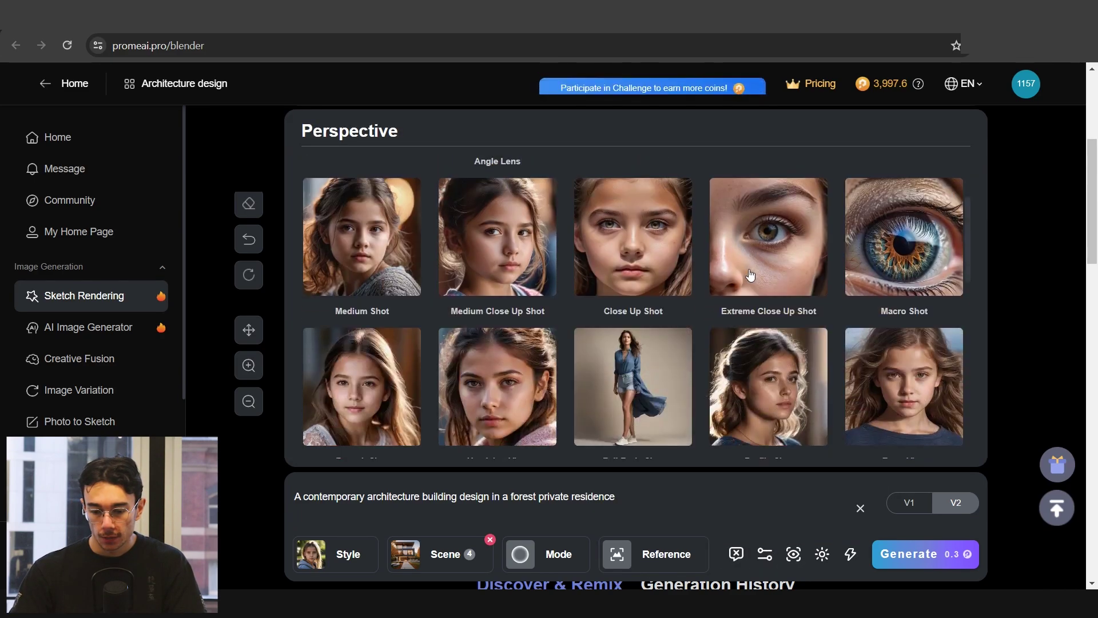
scroll(723, 309, down, 3)
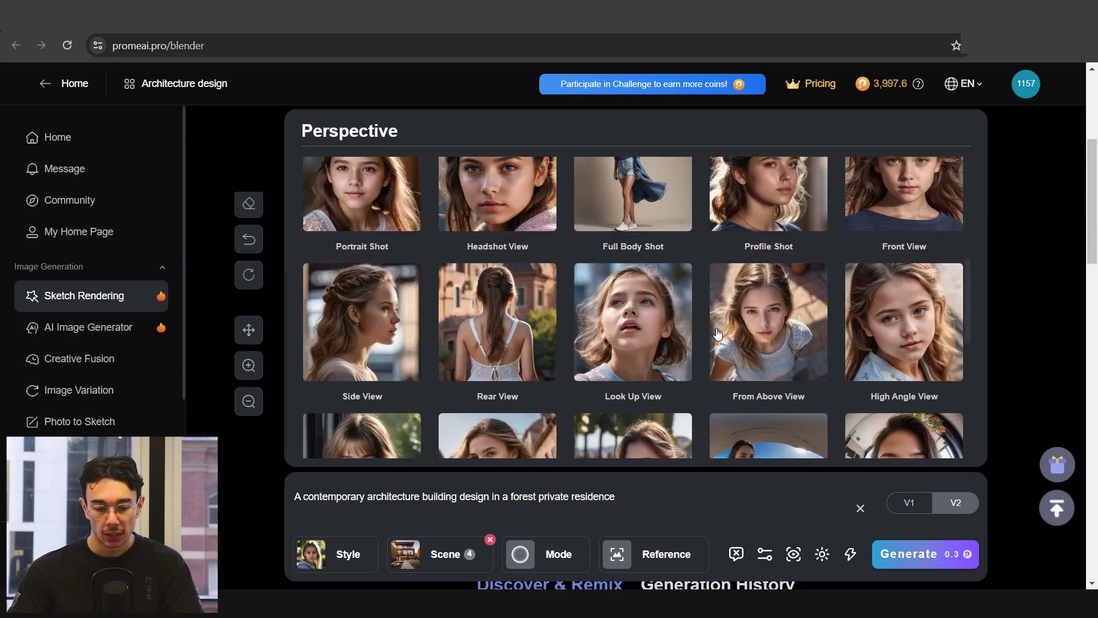
scroll(718, 334, up, 3)
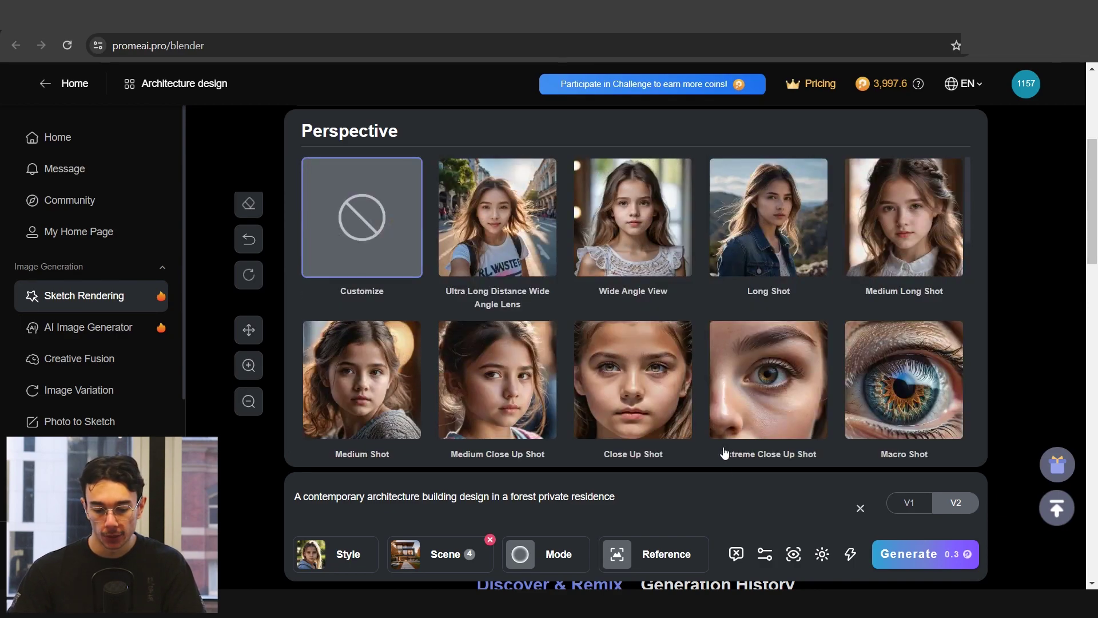
click(793, 554)
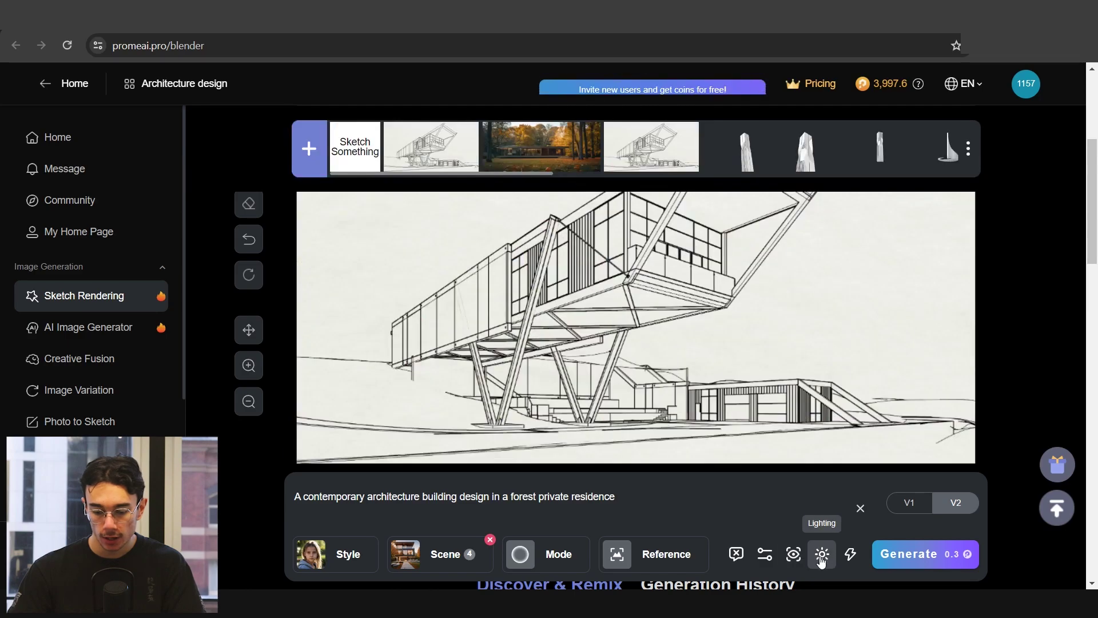
Step: Review the lighting presets and Standard/Professional modes, then generate the render
click(823, 553)
scroll(646, 257, down, 4)
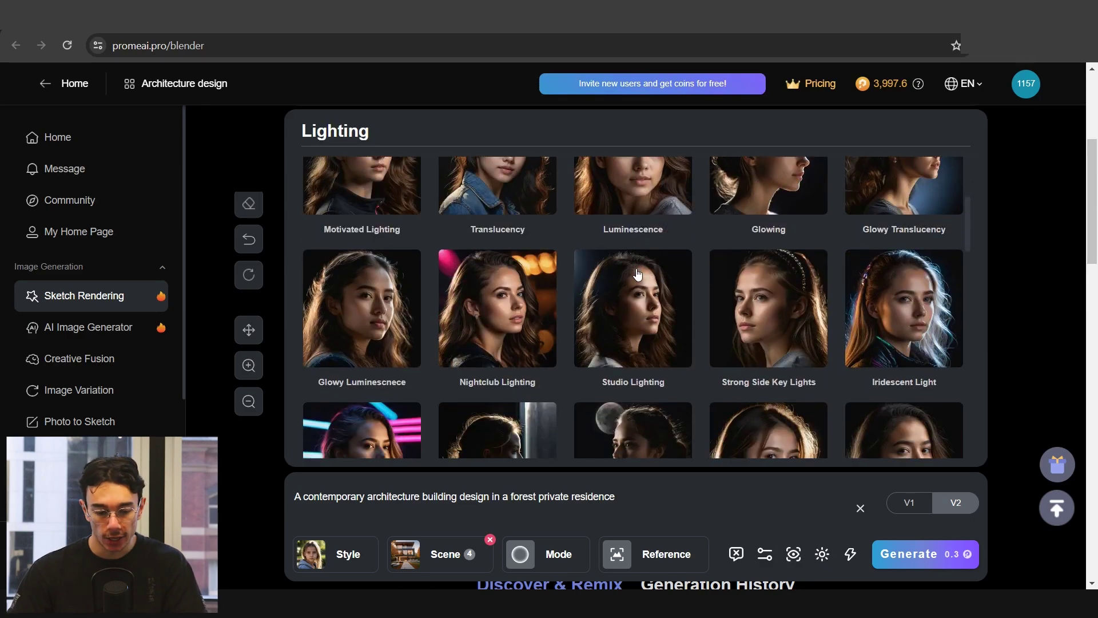
scroll(638, 276, down, 2)
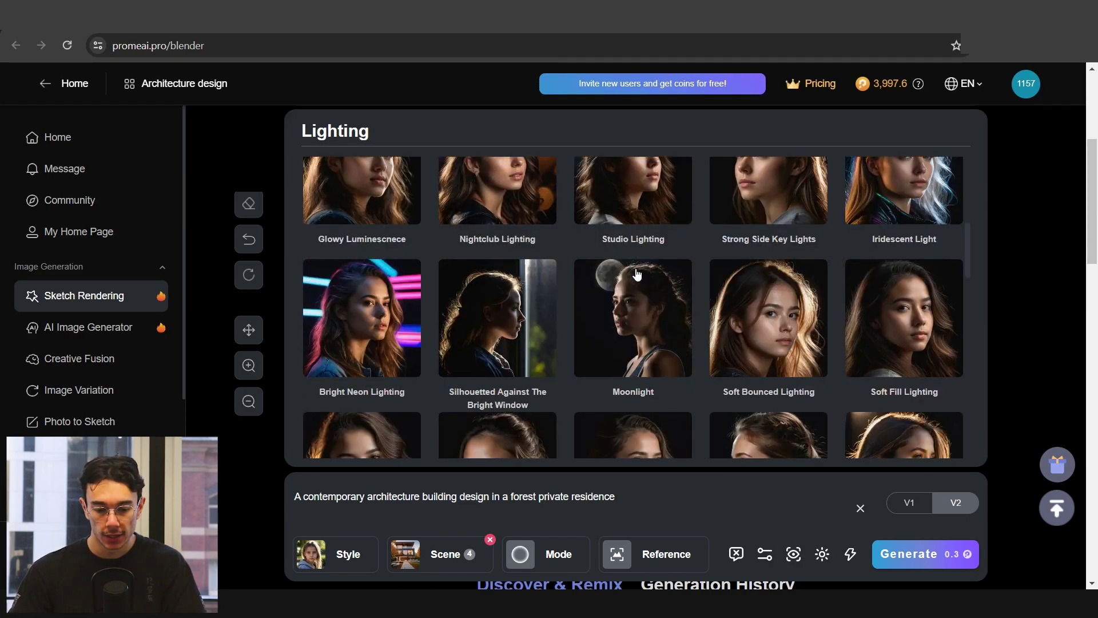
scroll(638, 275, down, 5)
click(822, 553)
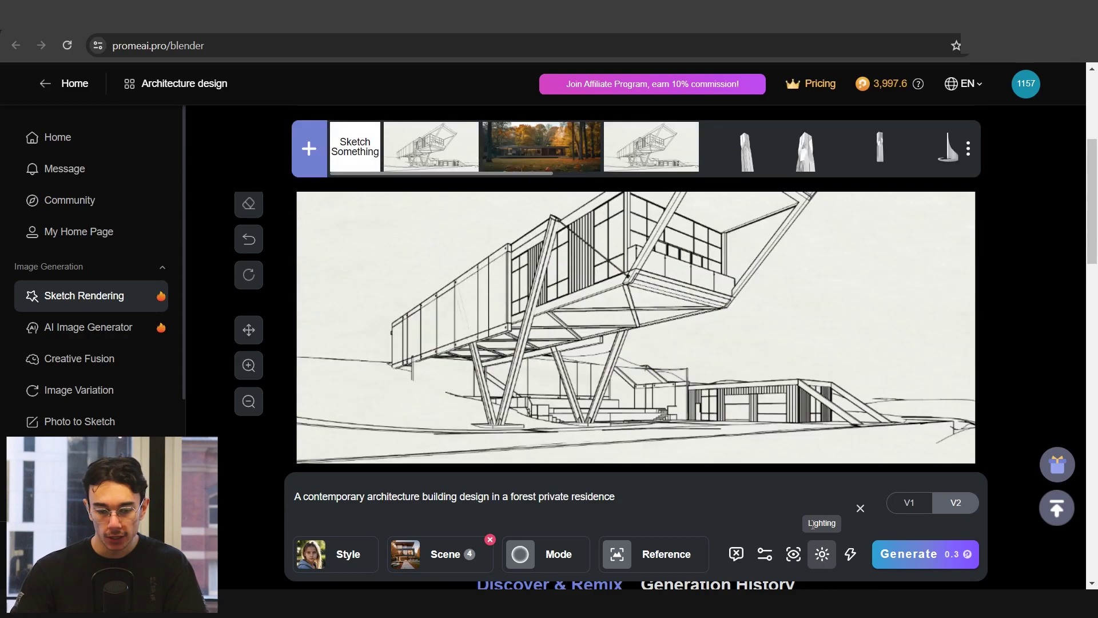
click(851, 553)
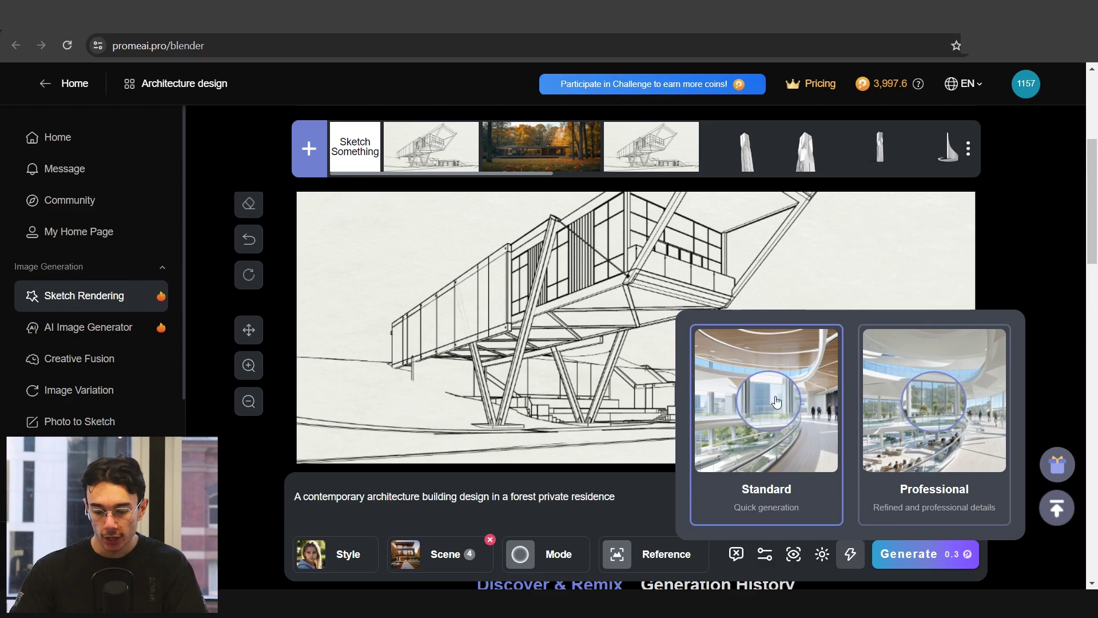
click(848, 554)
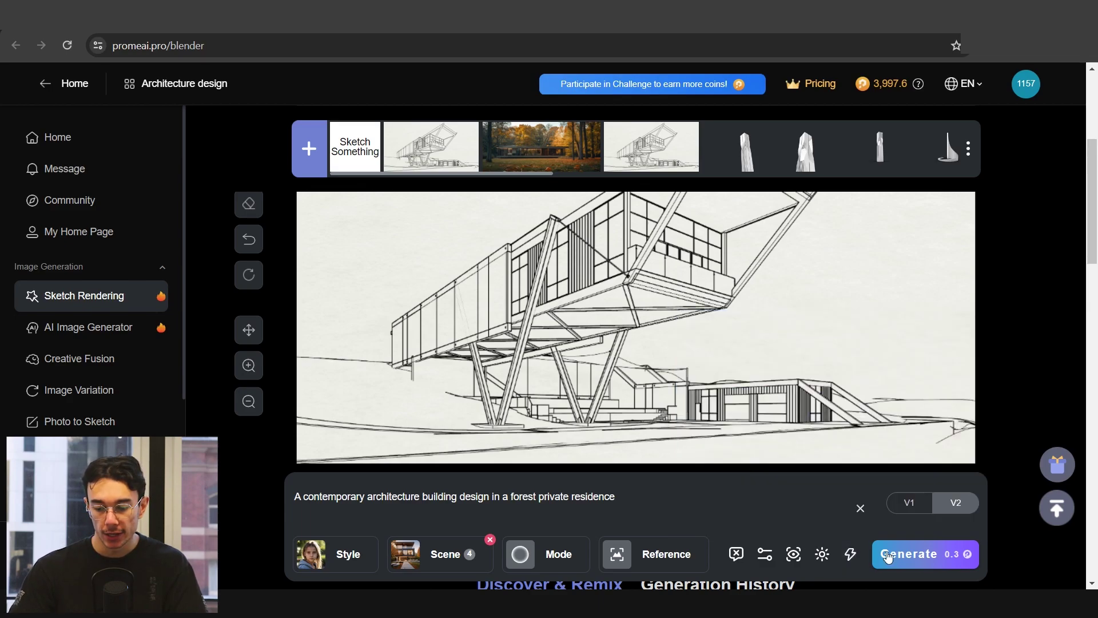
click(903, 554)
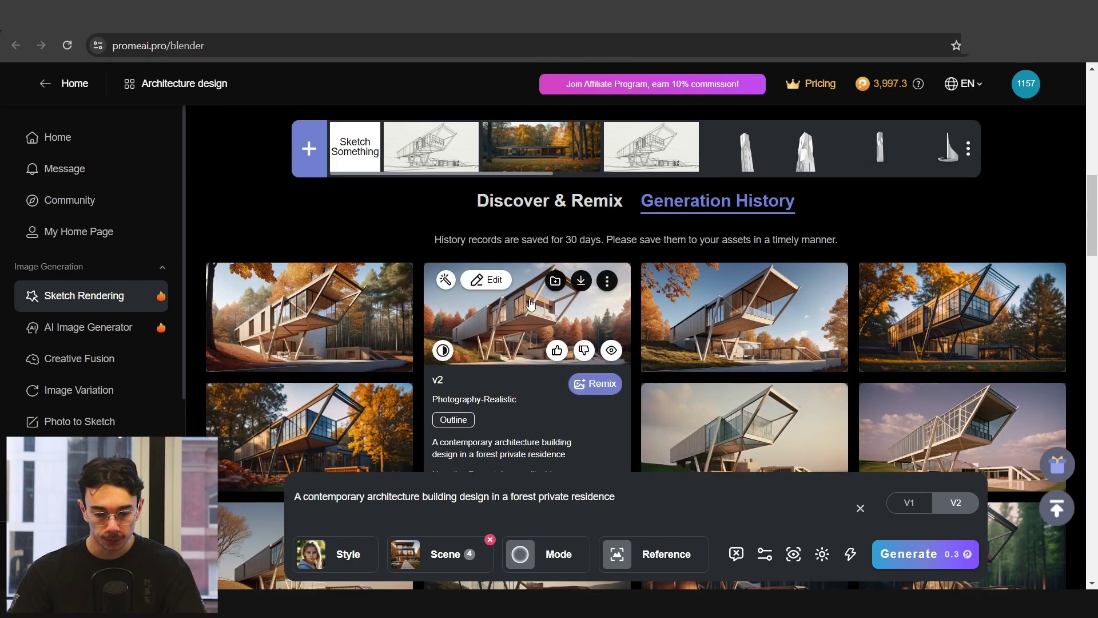
Step: Preview the new autumn forest-house render beside its sketch
click(543, 320)
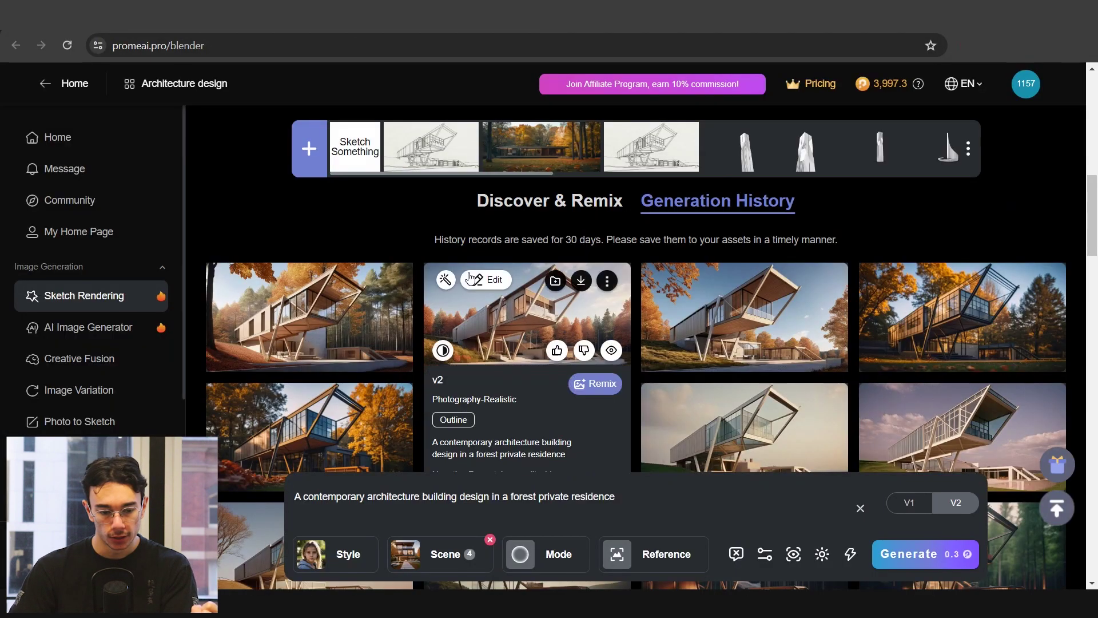
Step: HD-upscale the first render with Low creativity and Natural template, then select its downloaded file
click(369, 283)
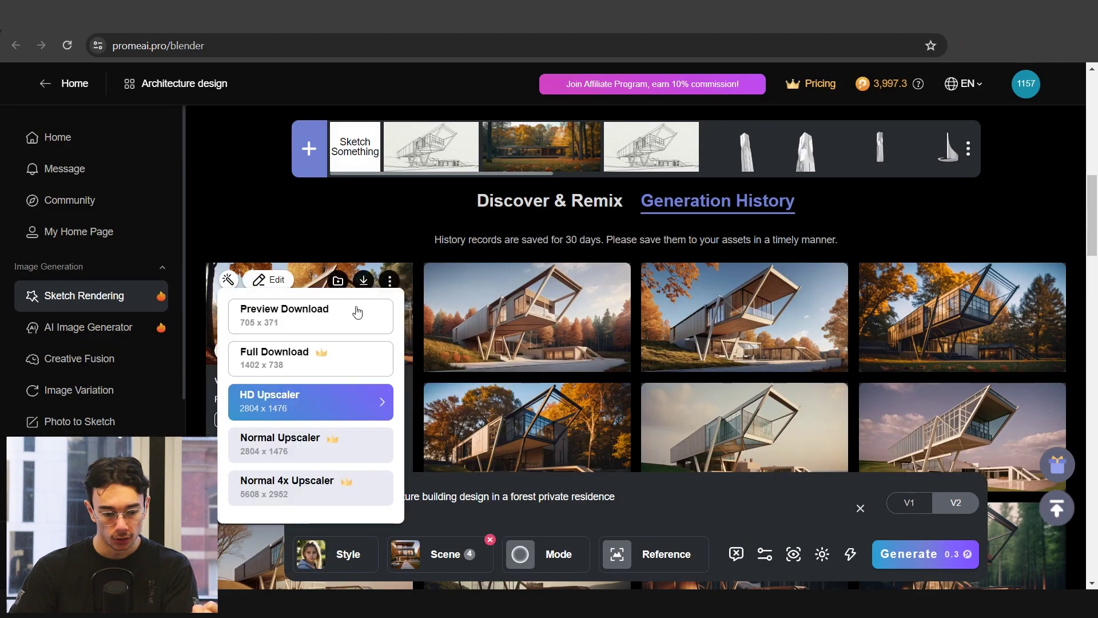
click(290, 407)
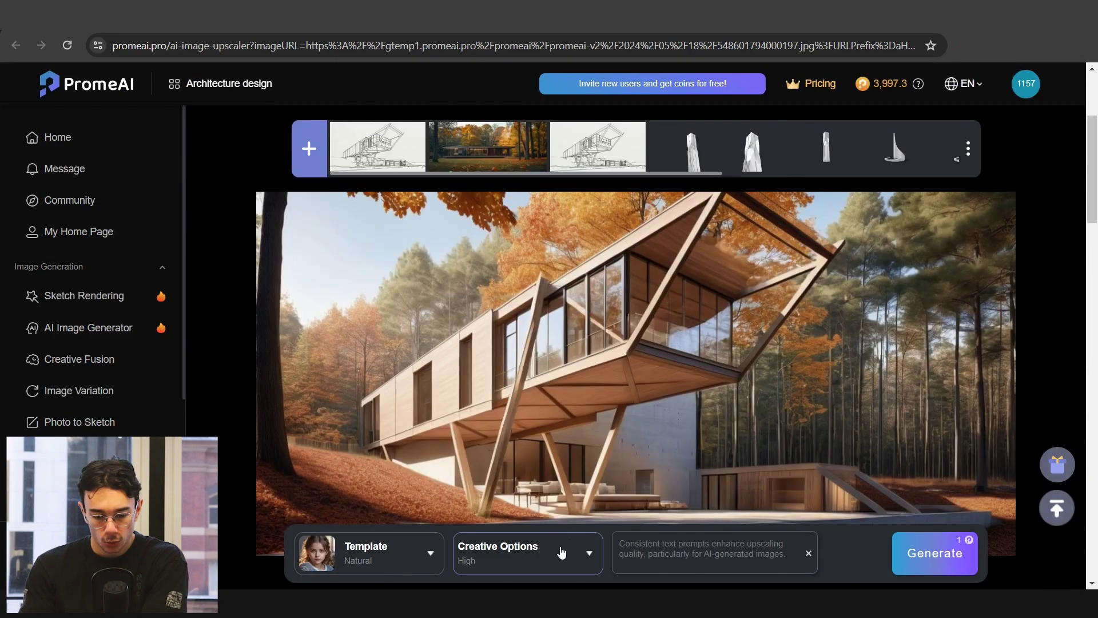
click(559, 554)
click(447, 417)
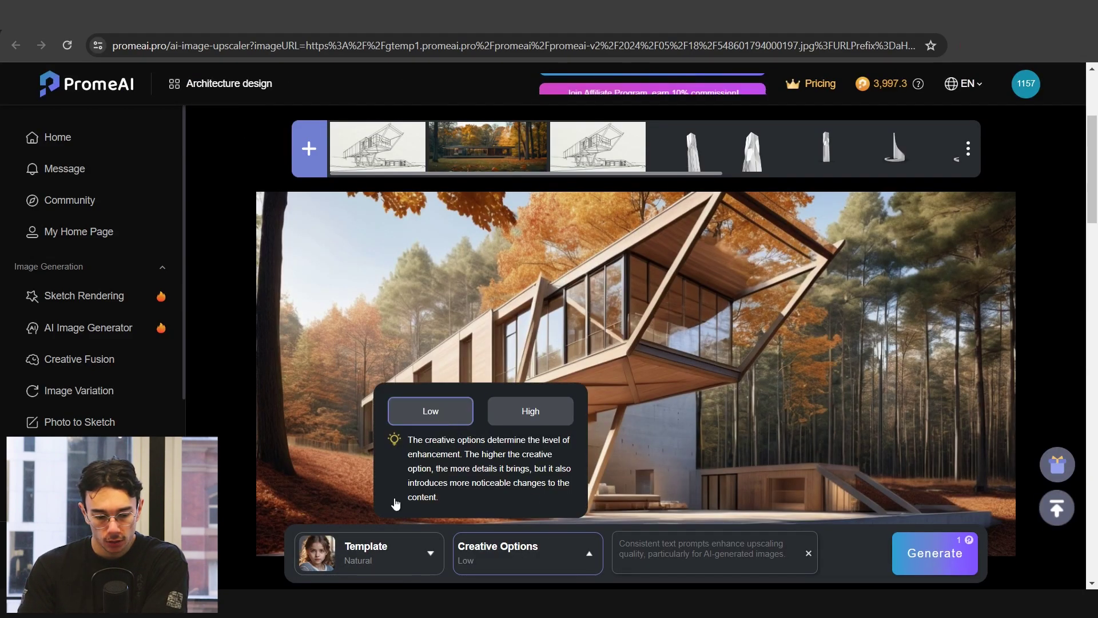
click(351, 572)
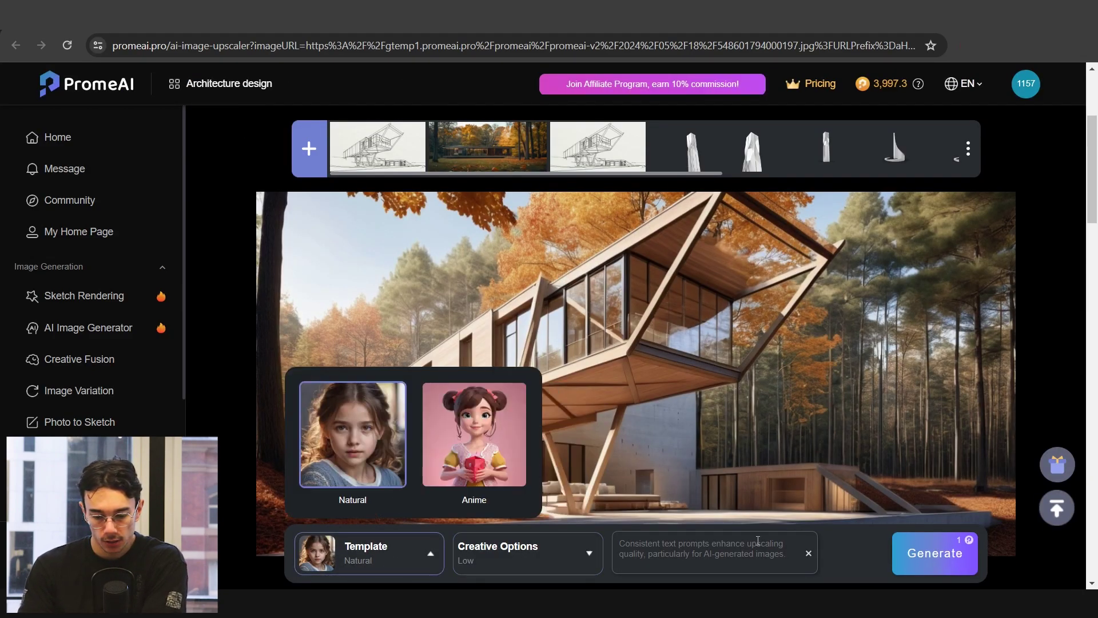
click(935, 552)
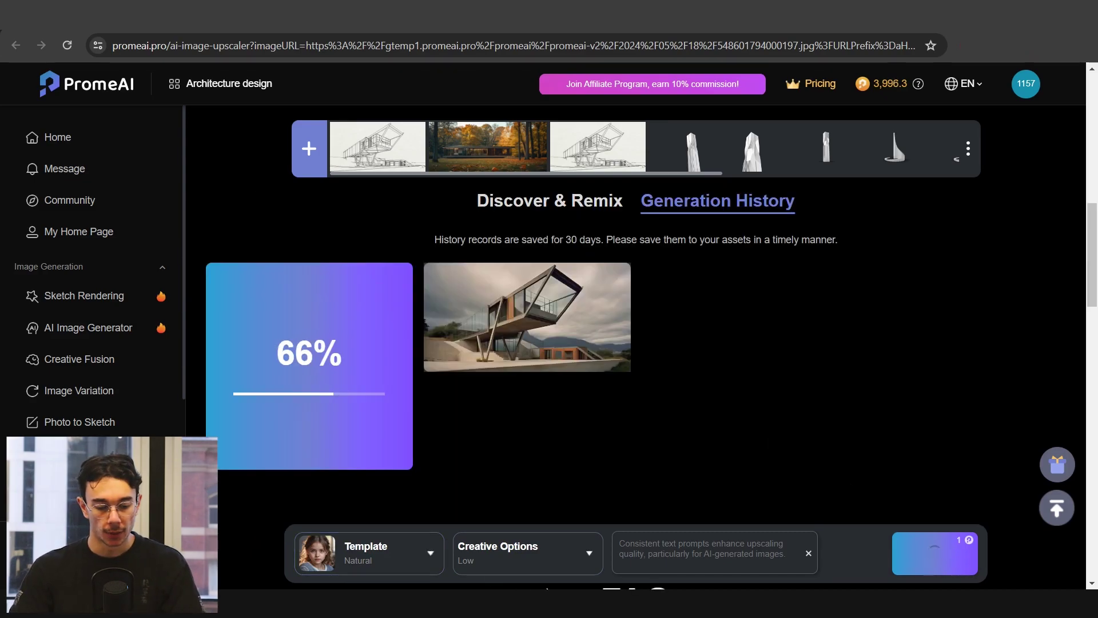
key(alt+Tab)
click(345, 183)
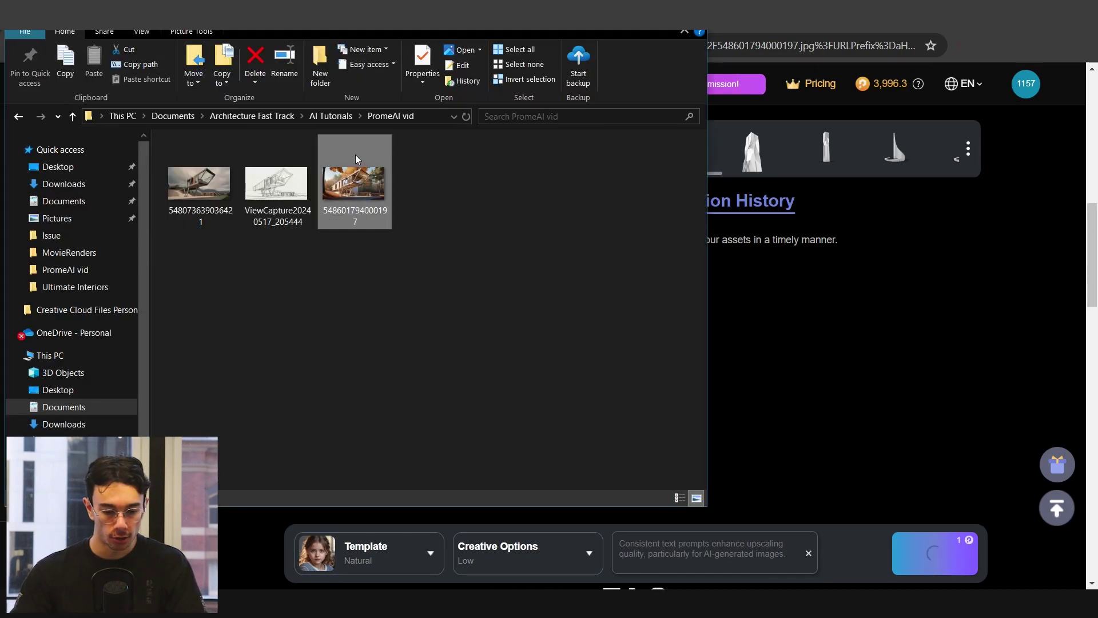
Step: Open 548601794000197.jpg in Photos and zoom in and out to check detail
double_click(358, 182)
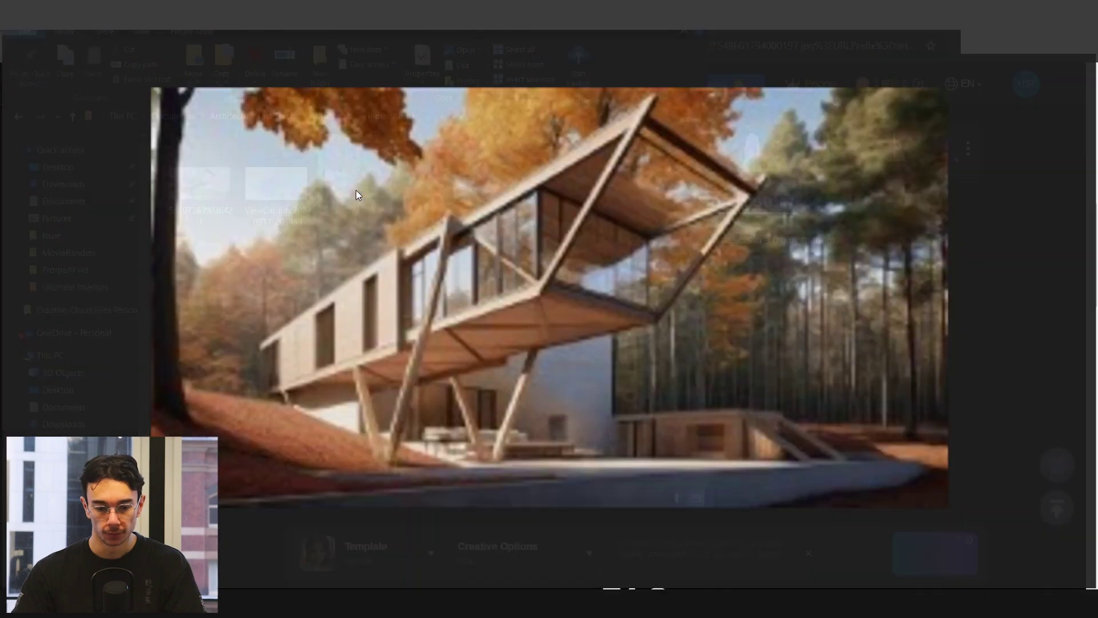
scroll(571, 305, up, 5)
scroll(571, 305, down, 3)
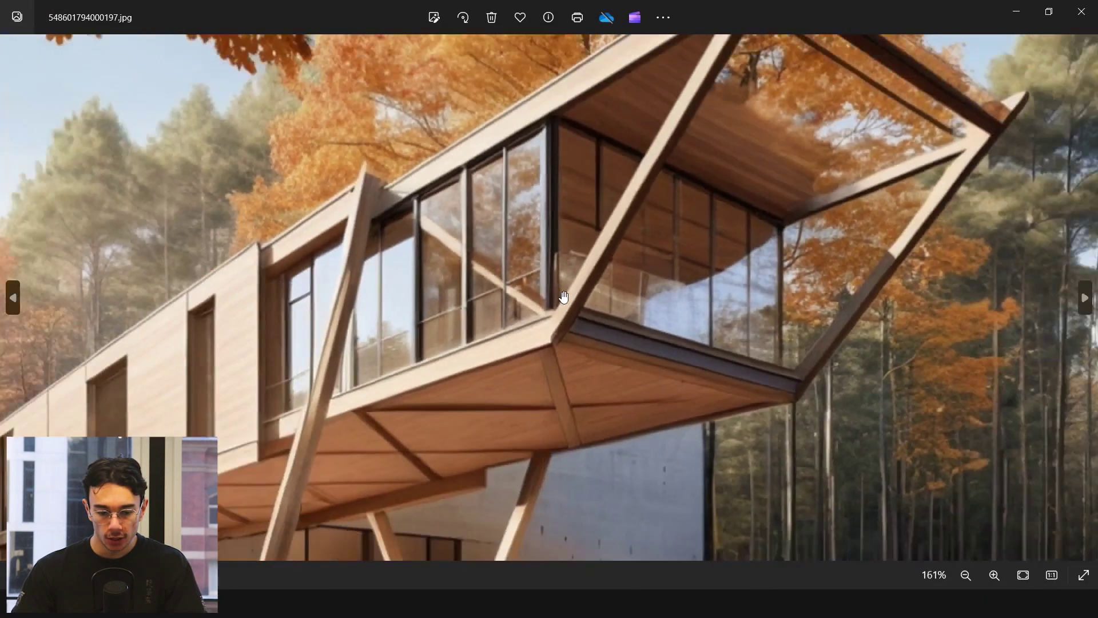
scroll(571, 305, down, 2)
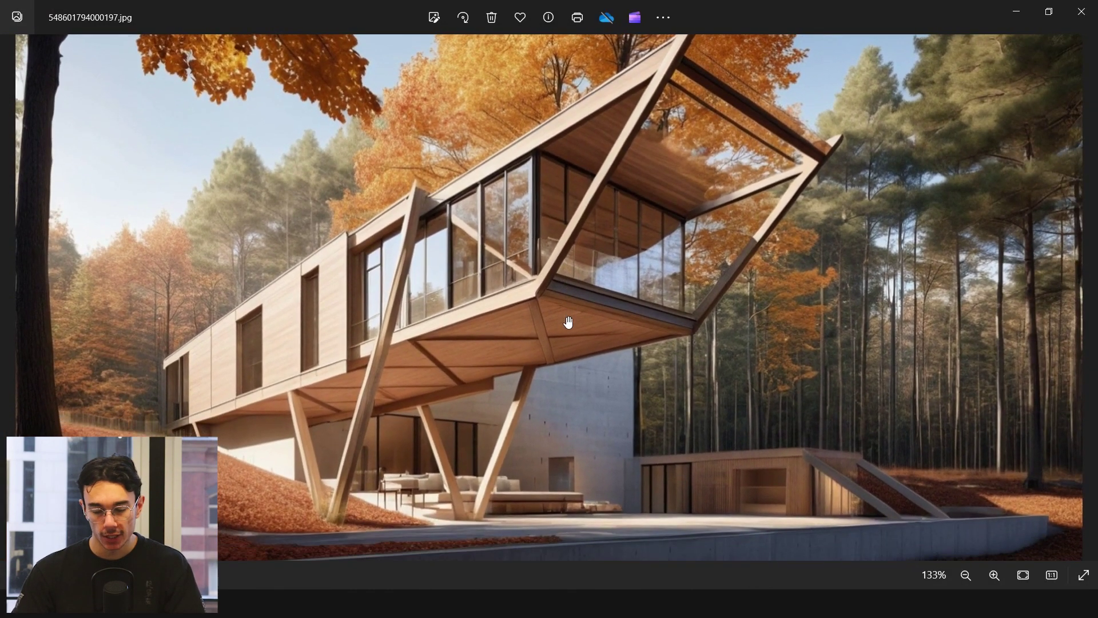
scroll(568, 318, down, 2)
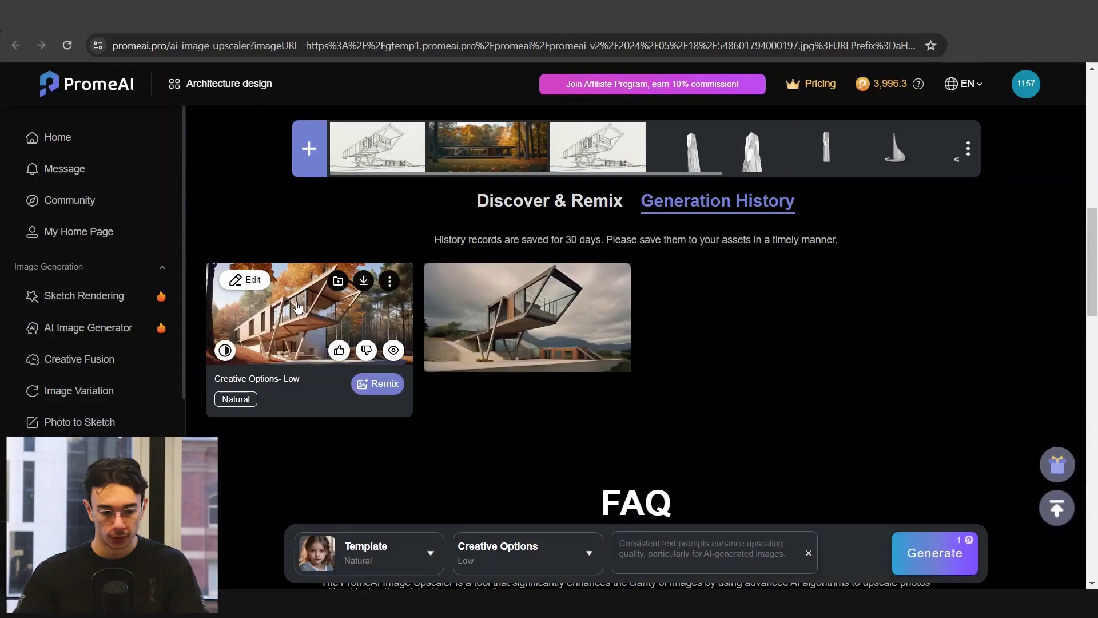
Step: Compare the upscale before/after and download it at 2804 x 1476
click(319, 311)
drag(543, 325, 664, 332)
scroll(561, 323, up, 5)
scroll(664, 332, down, 5)
click(593, 100)
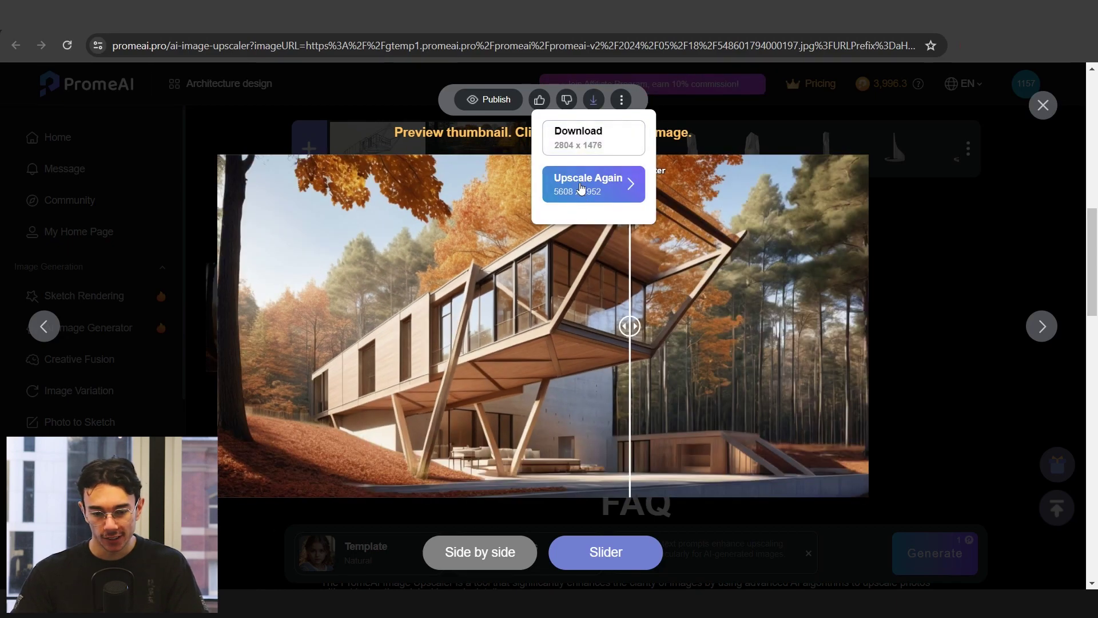
click(623, 140)
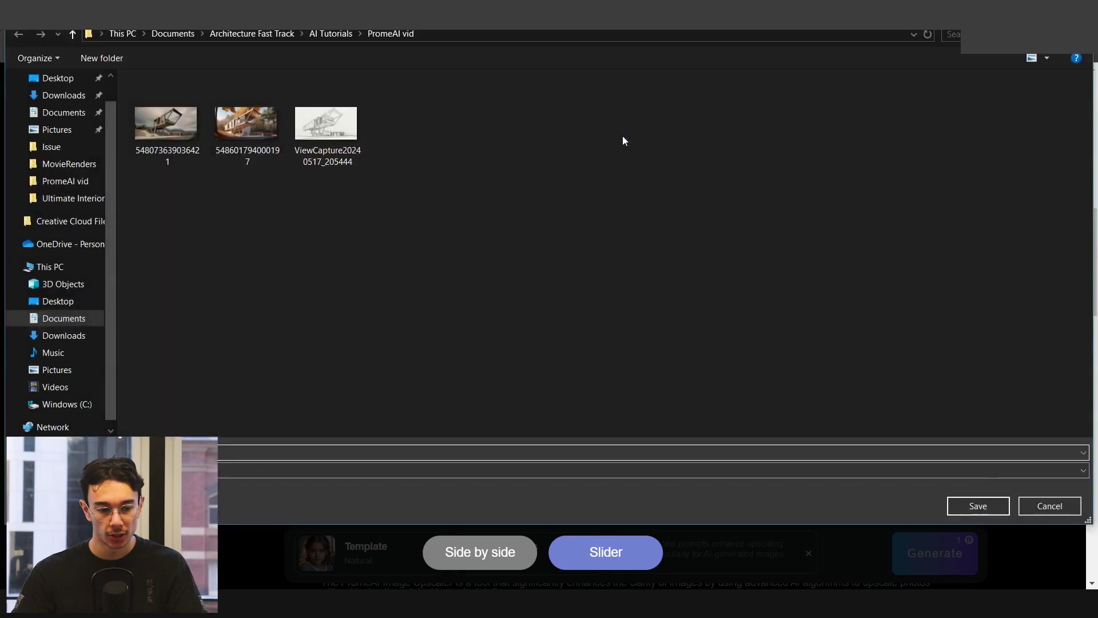
key(Return)
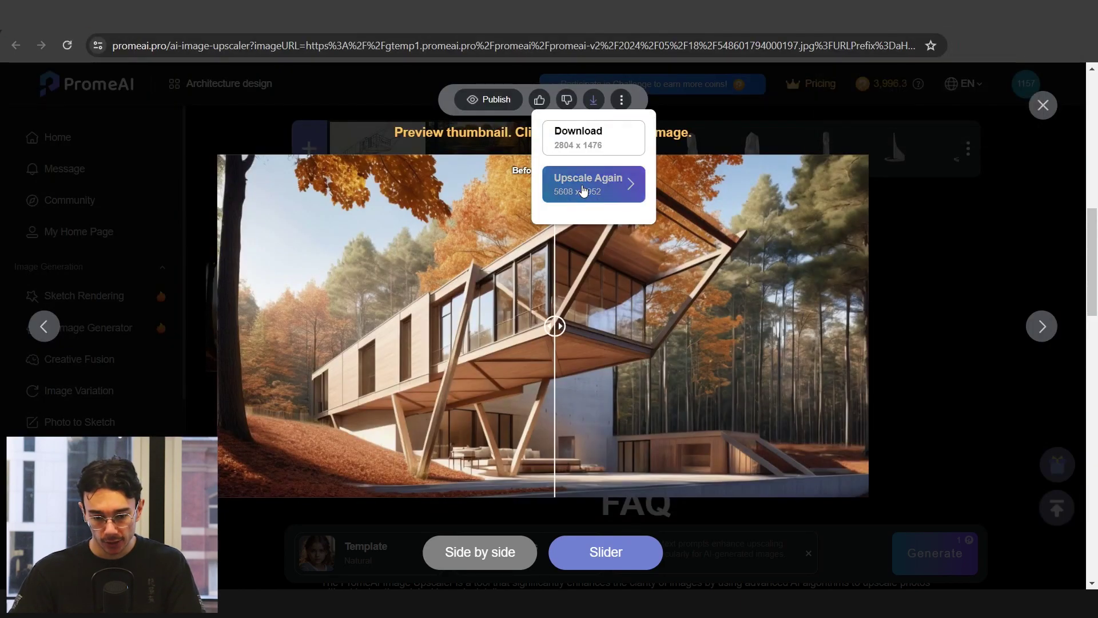
click(582, 186)
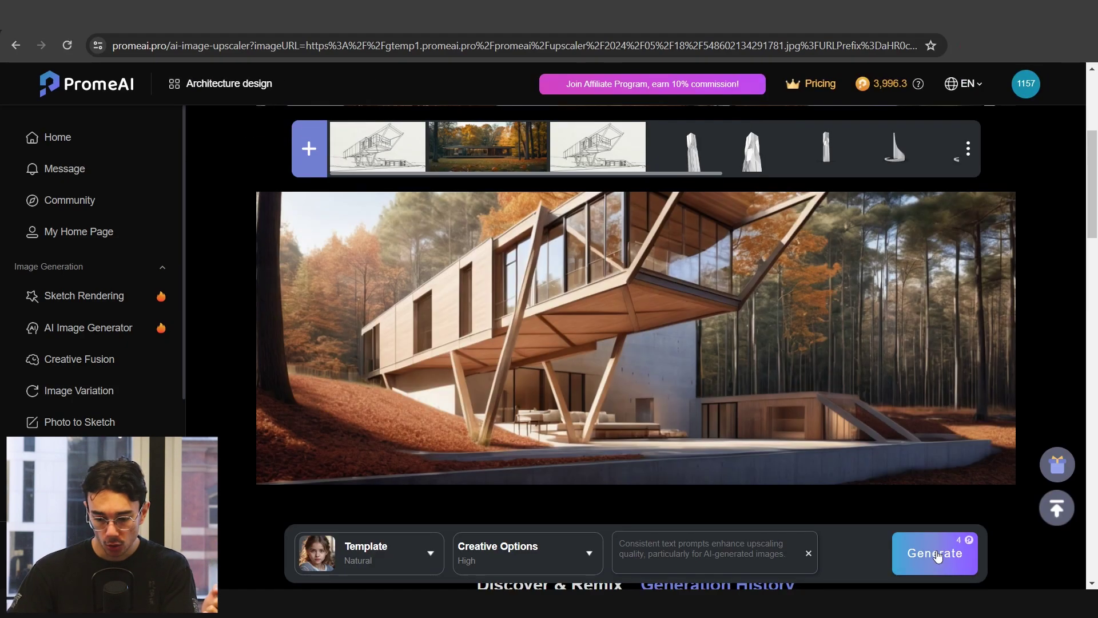
click(933, 551)
mouse_move(764, 300)
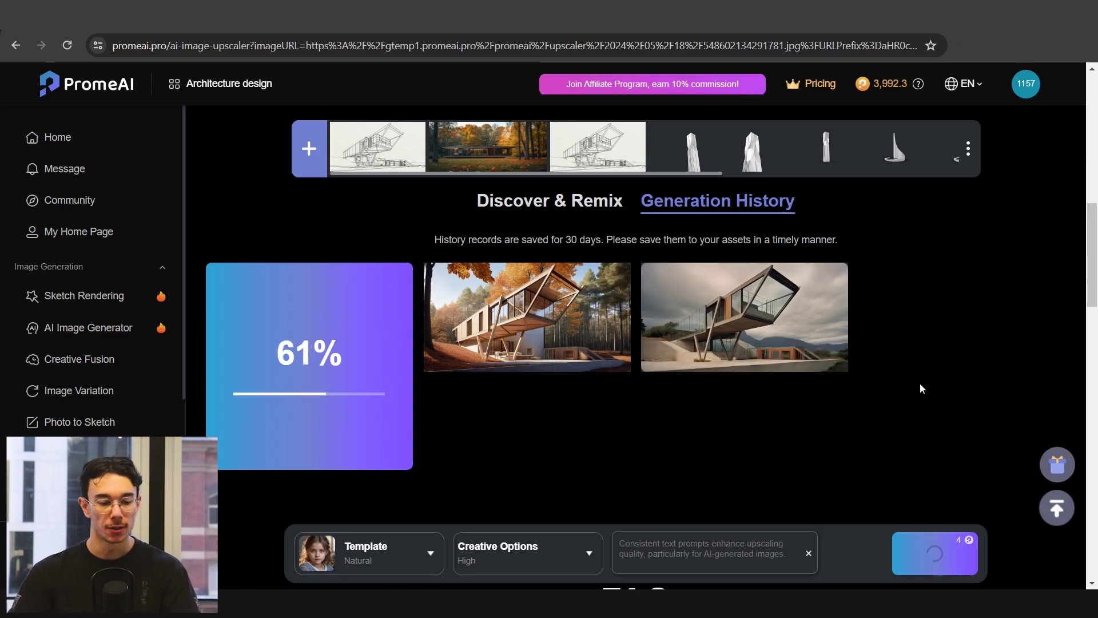
click(284, 310)
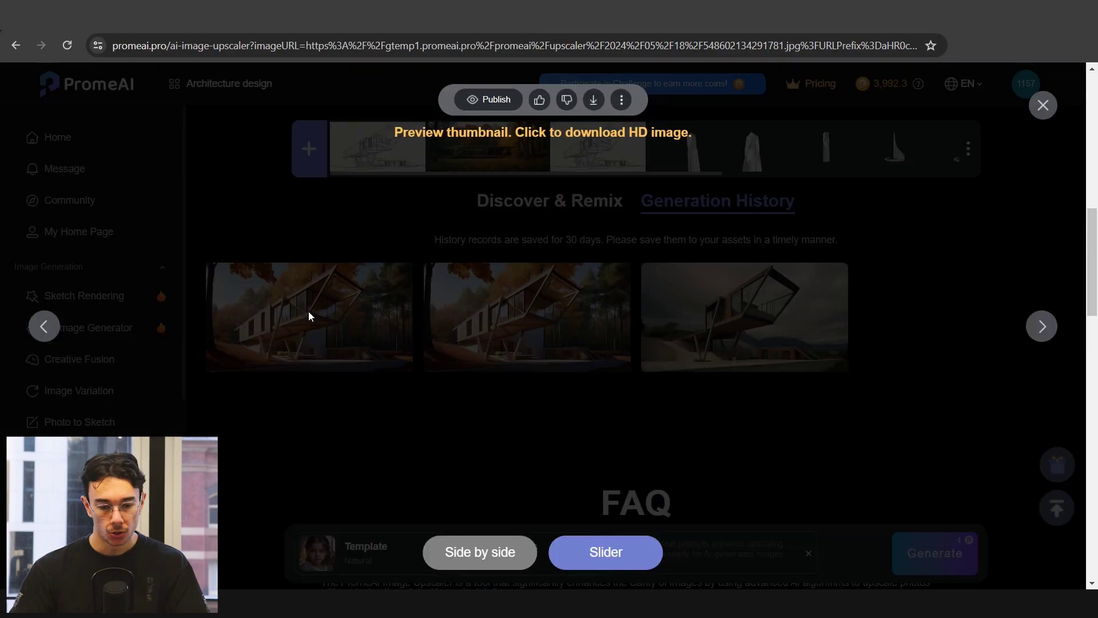
scroll(548, 310, up, 3)
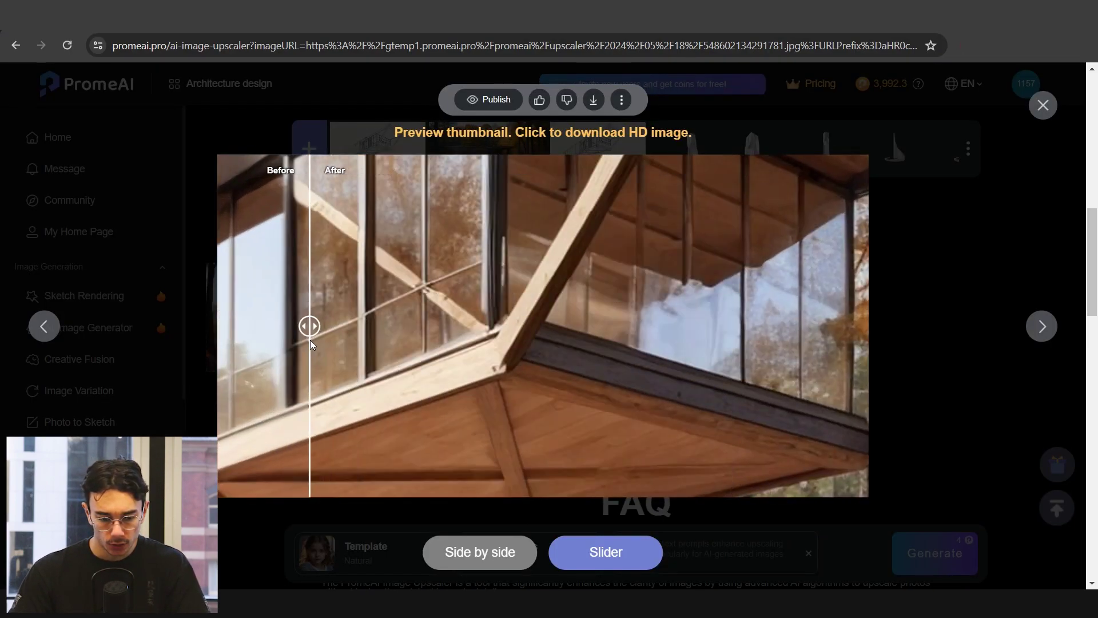
scroll(709, 338, down, 4)
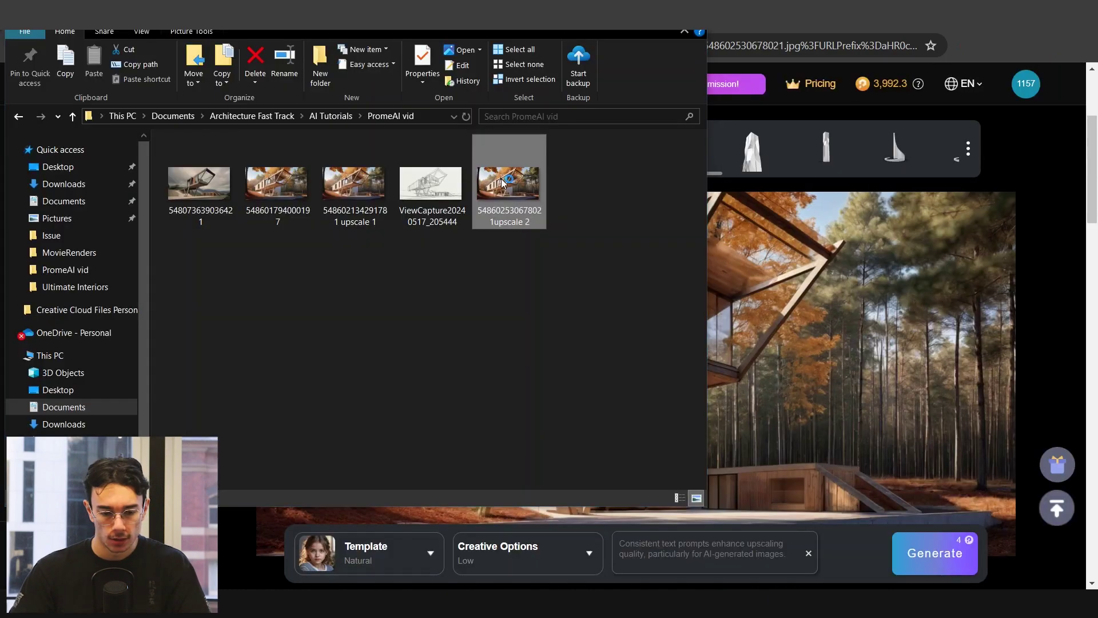
double_click(502, 182)
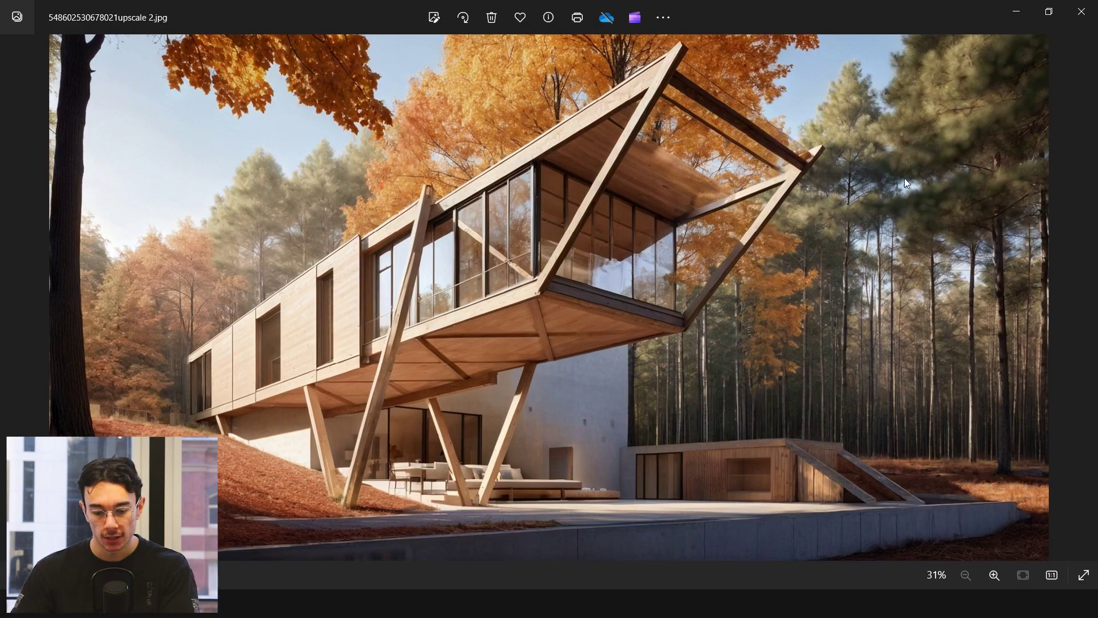
Step: Zoom and pan across the forest and the house's left side, then close Photos
scroll(828, 464, up, 6)
scroll(828, 464, down, 6)
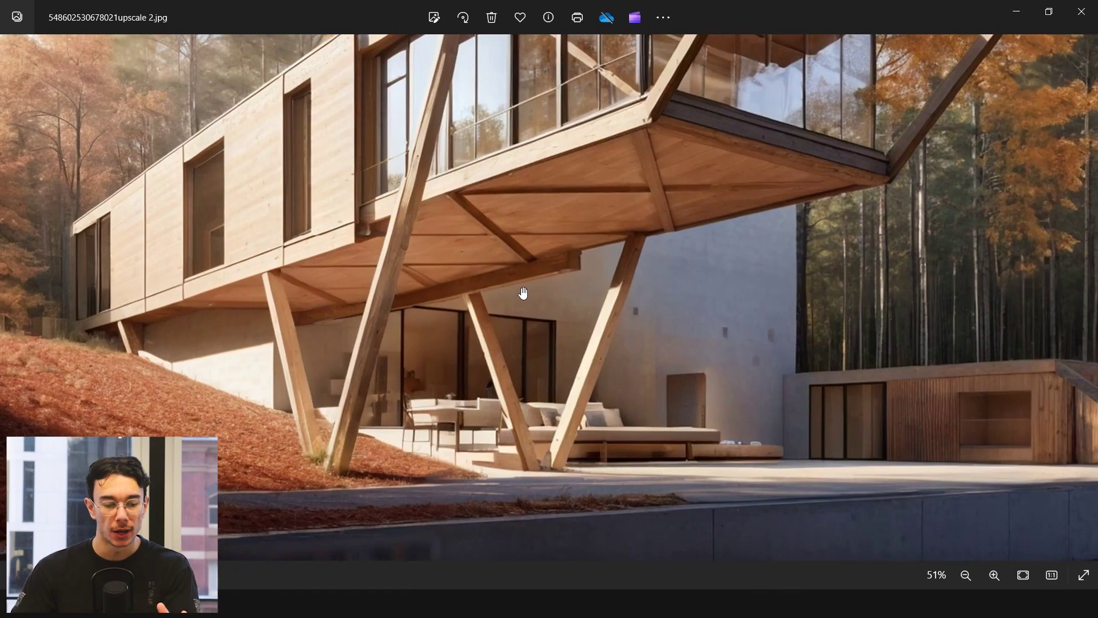
drag(444, 273, 349, 268)
scroll(656, 377, up, 2)
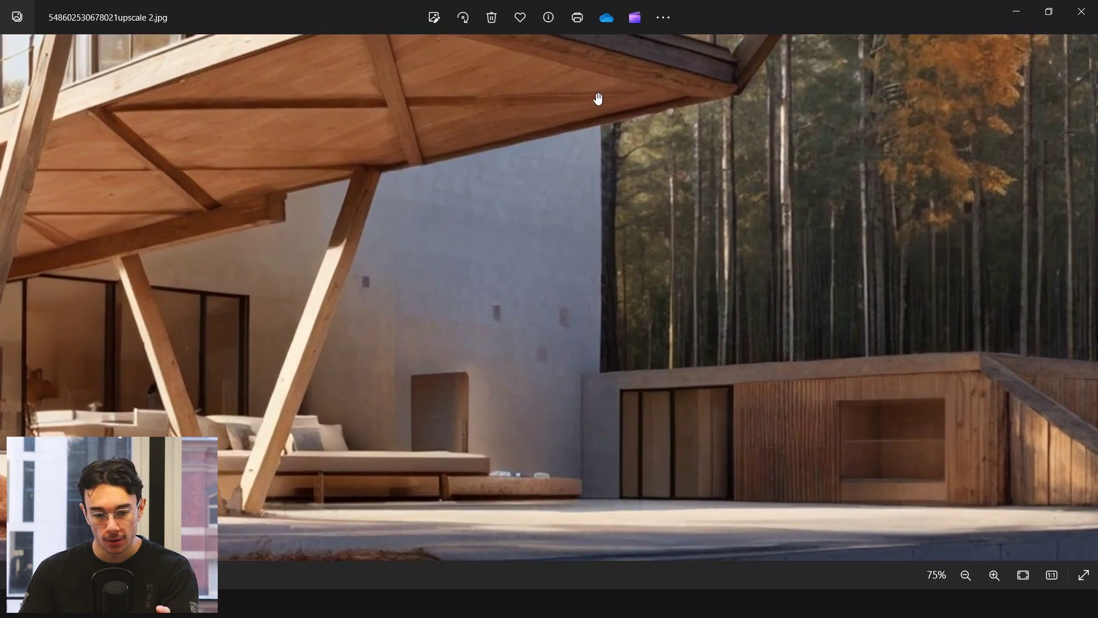
drag(504, 234, 665, 212)
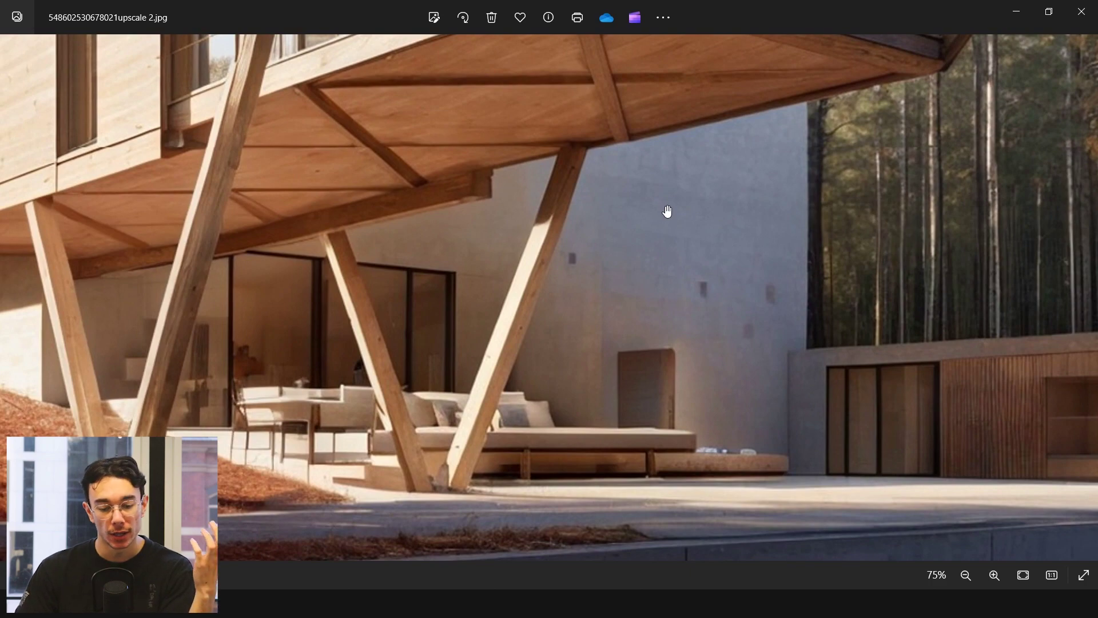
scroll(666, 226, down, 1)
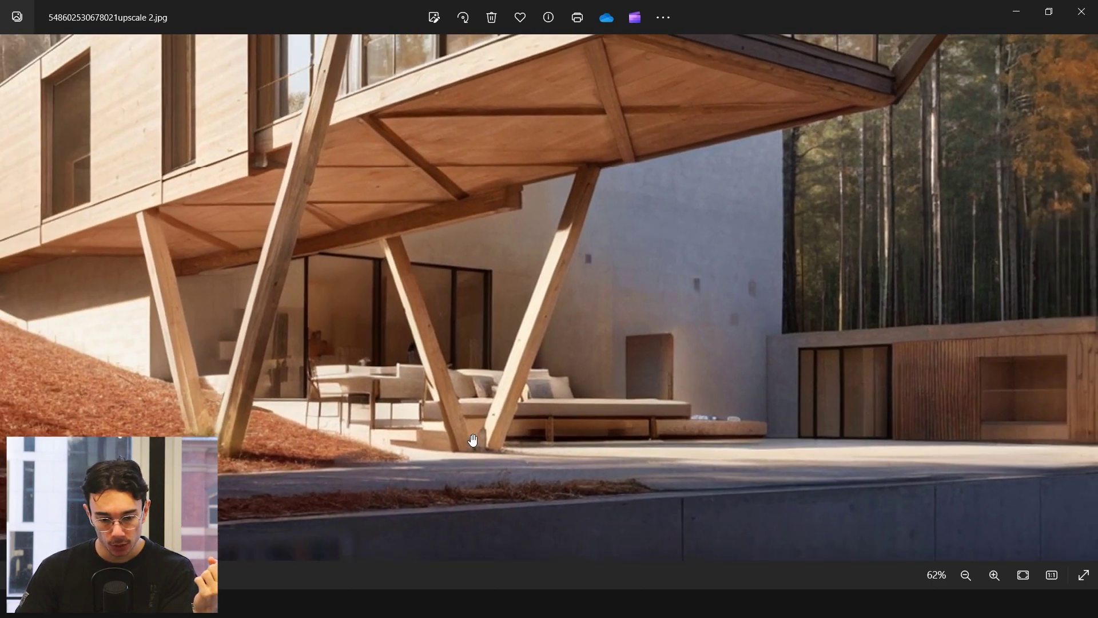
scroll(610, 130, down, 4)
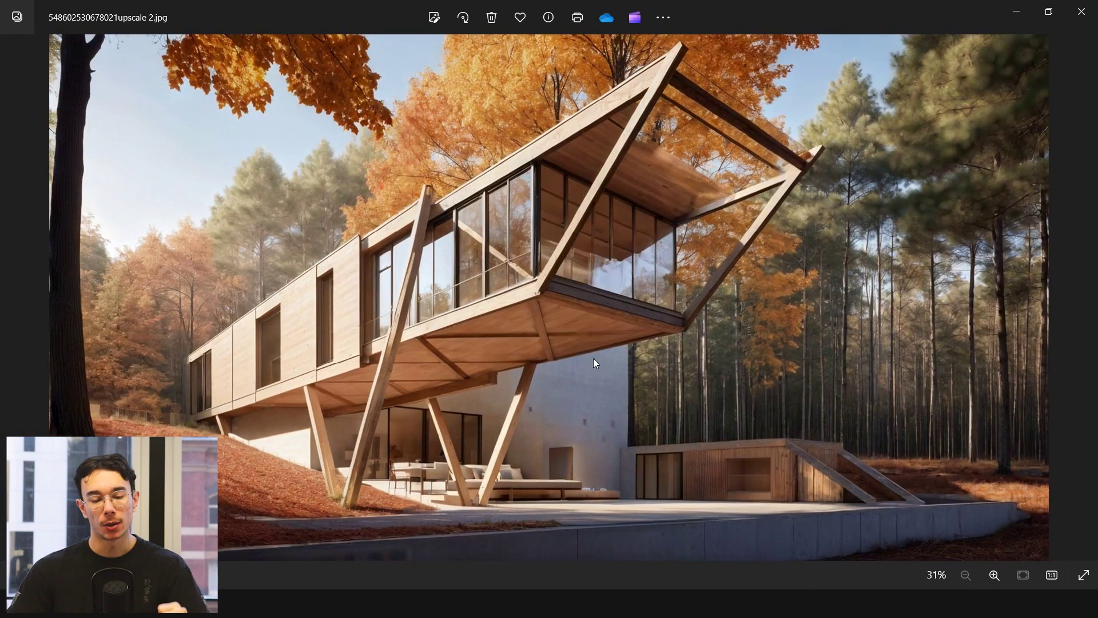
key(alt+F4)
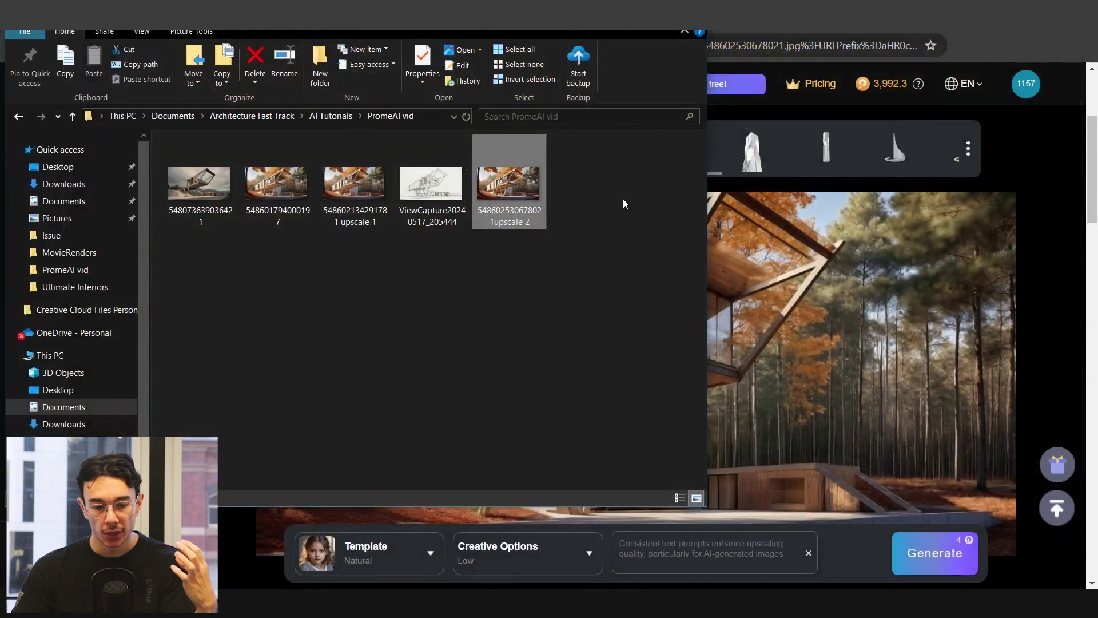
Step: Return to the Sketch Rendering page and preview two earlier house renders
click(1087, 217)
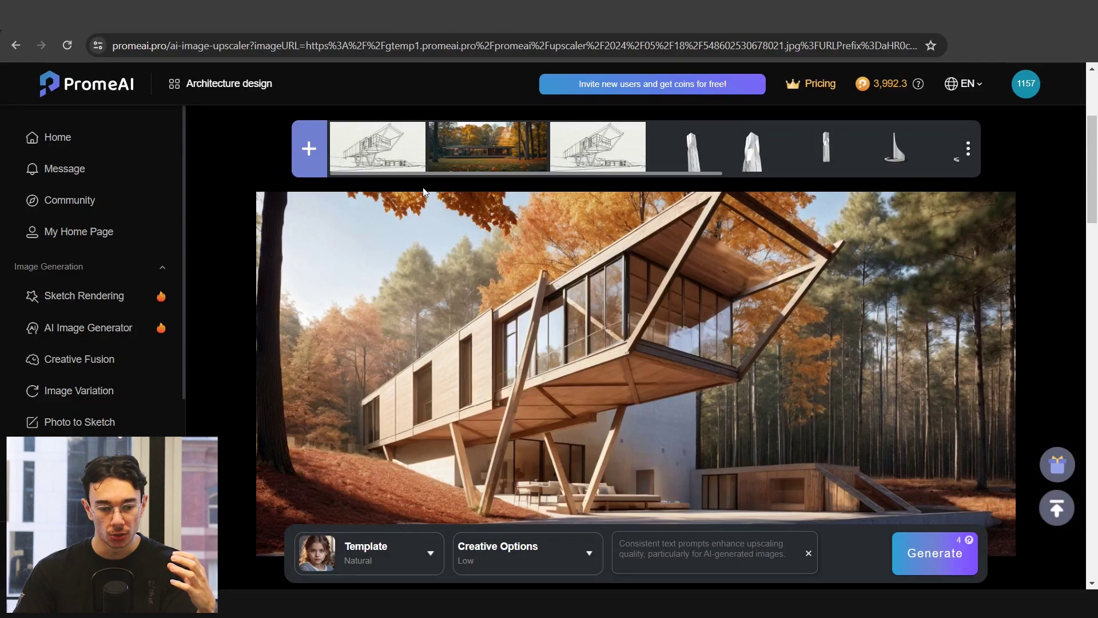
key(alt+Left)
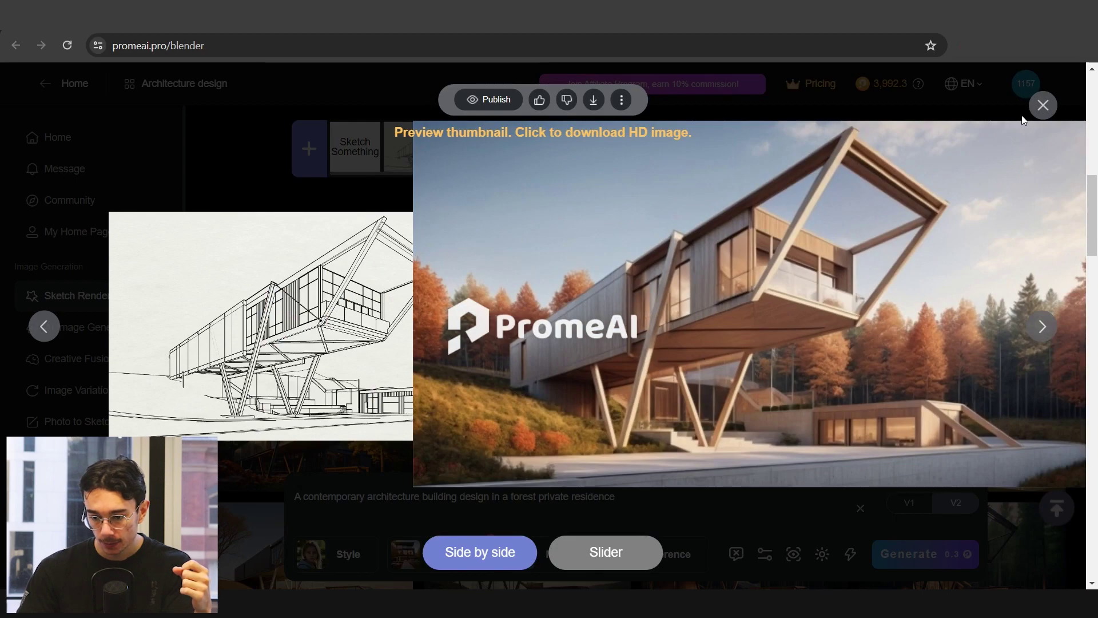
click(1042, 105)
click(723, 307)
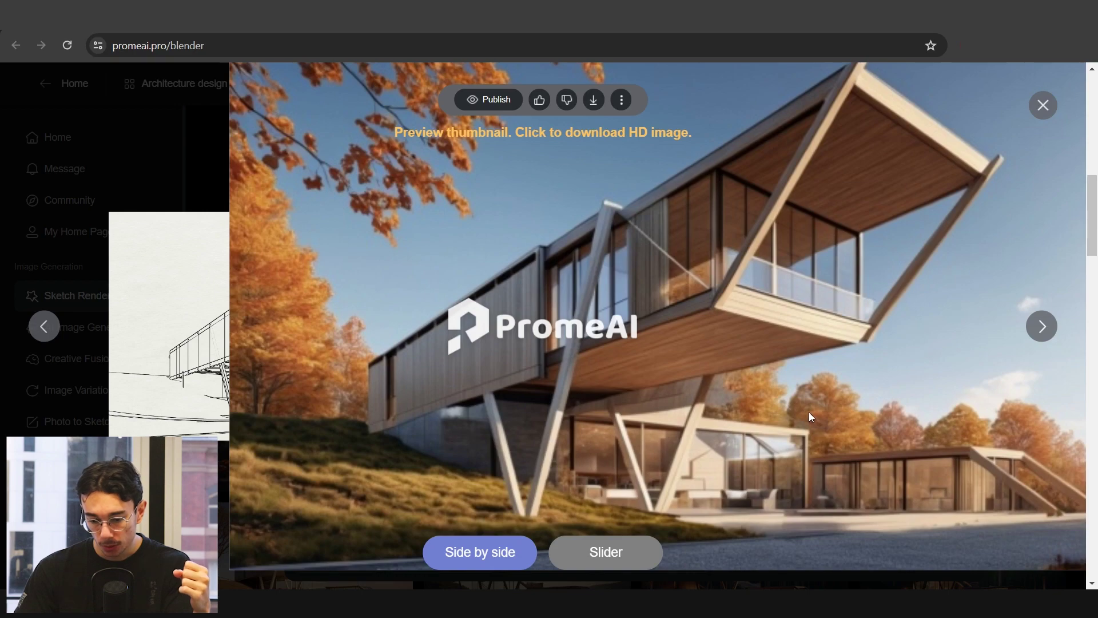
click(1043, 106)
Step: Preview the jungle version of the house full-size, then return to the top of Generation History
scroll(822, 349, down, 1)
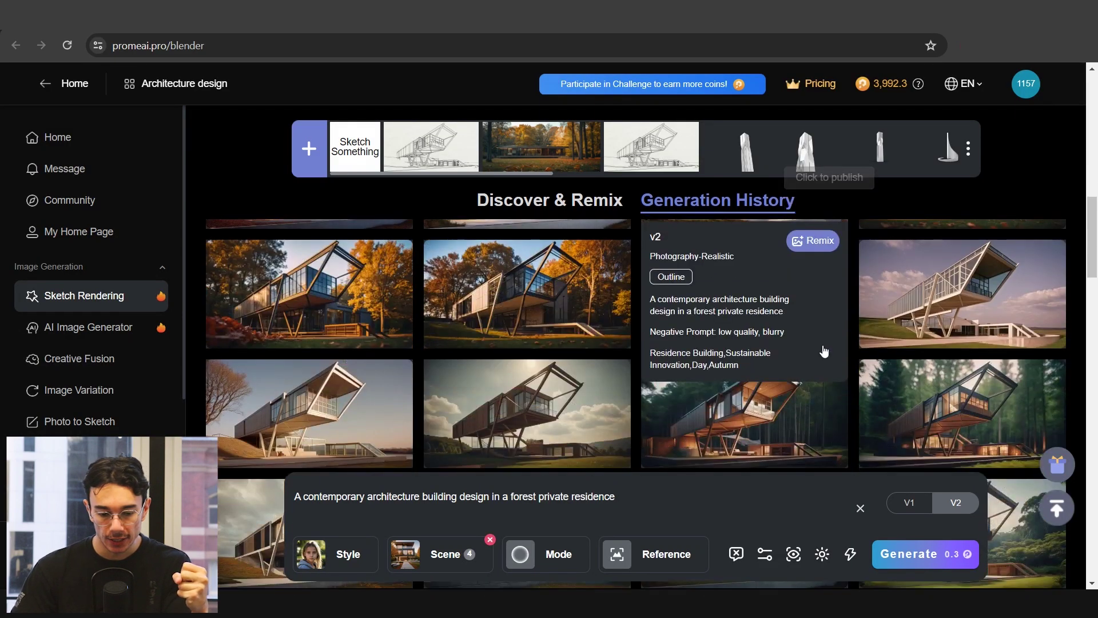
scroll(822, 349, down, 5)
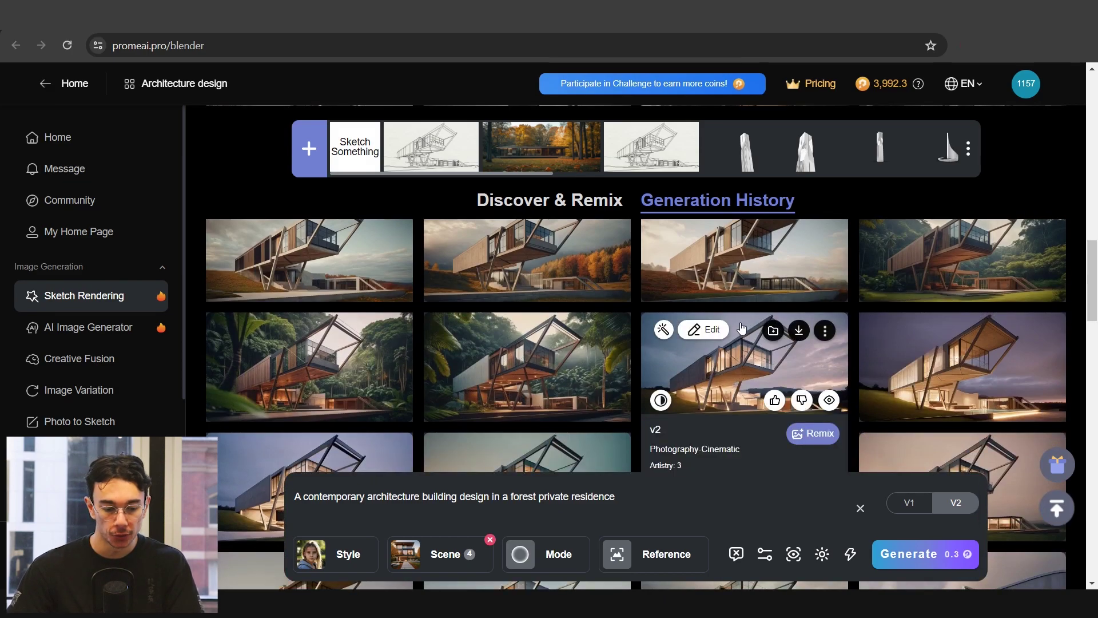
click(660, 369)
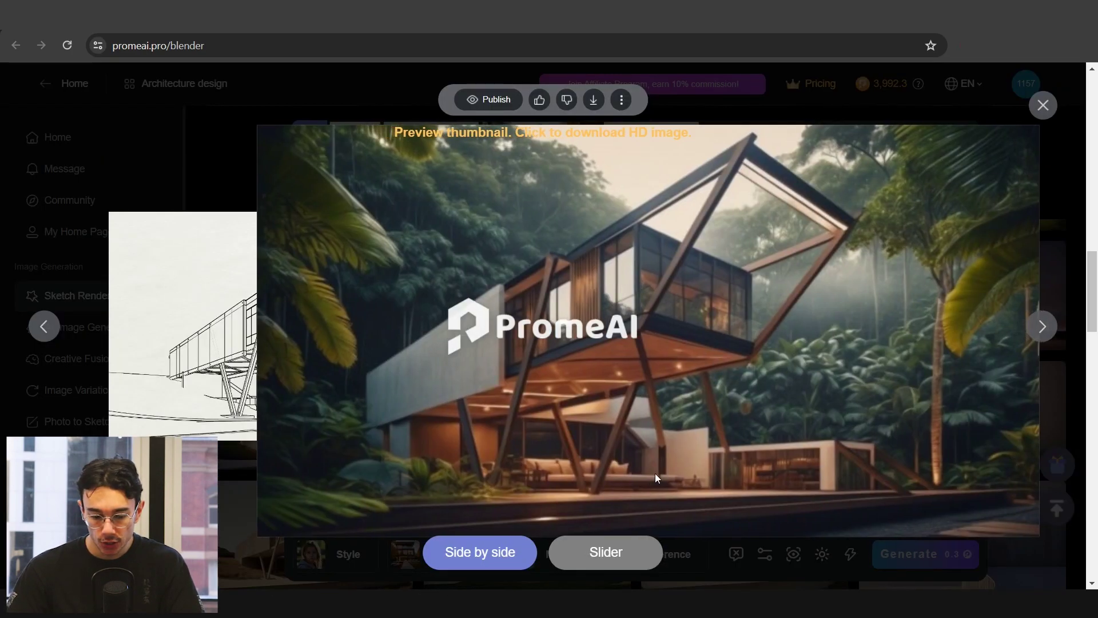
key(Escape)
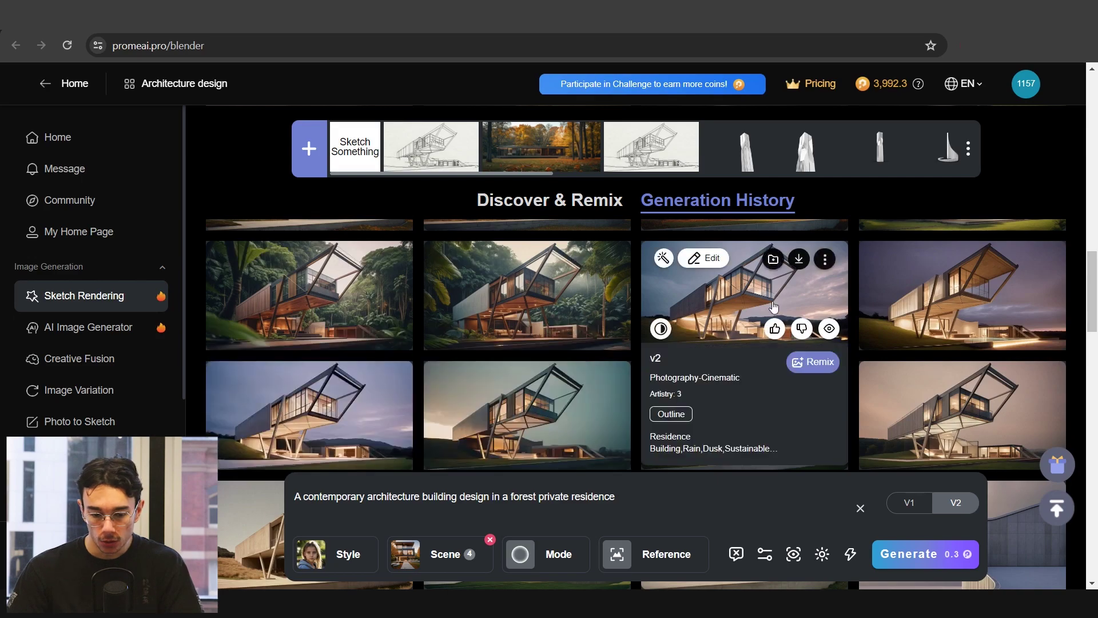
scroll(819, 324, up, 5)
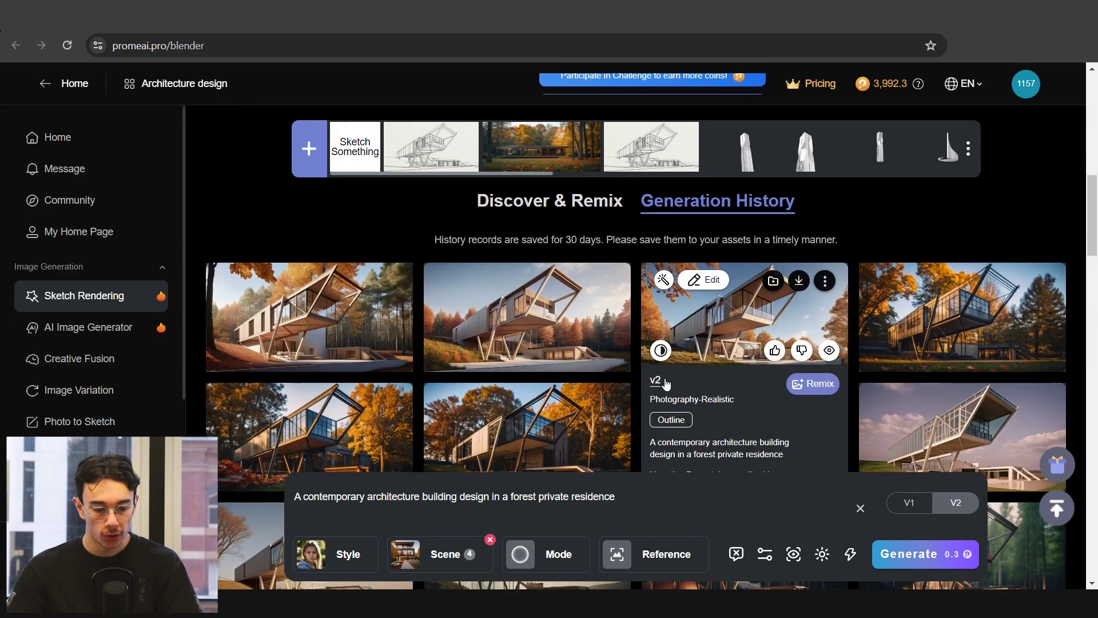
scroll(691, 358, up, 1)
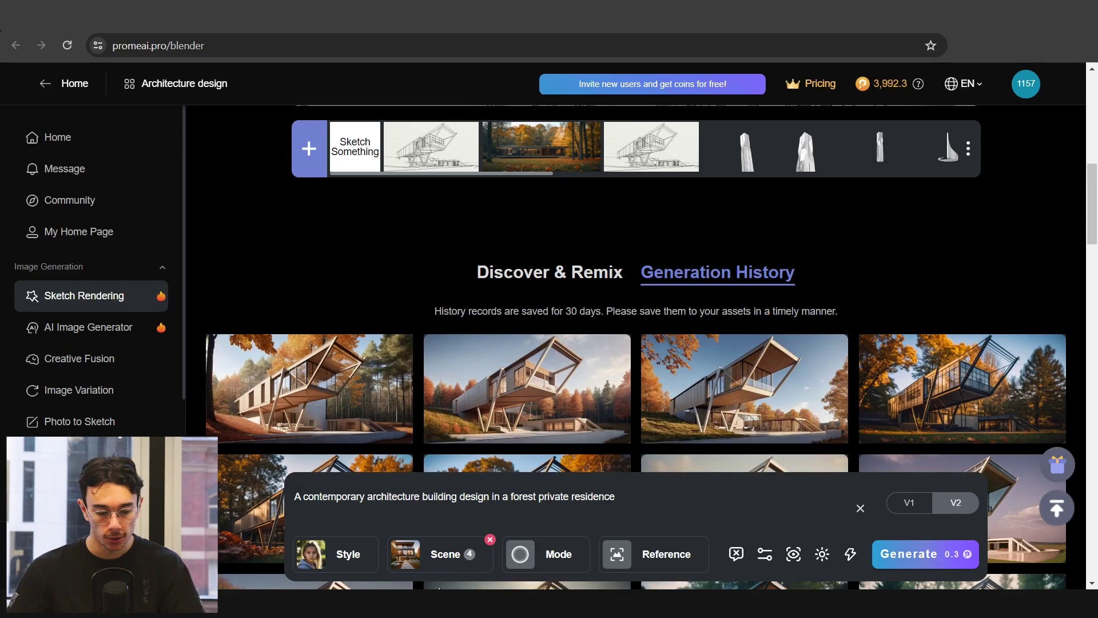
Step: Replace the Day and Autumn environments with Dusk, Rain and Fog
click(432, 557)
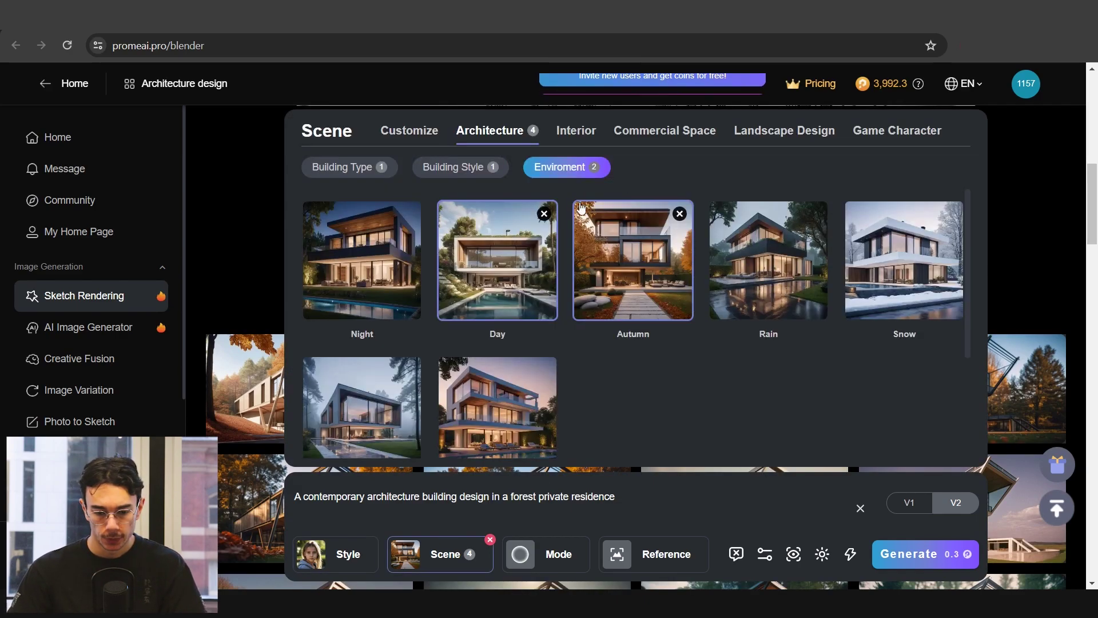
click(515, 300)
click(632, 309)
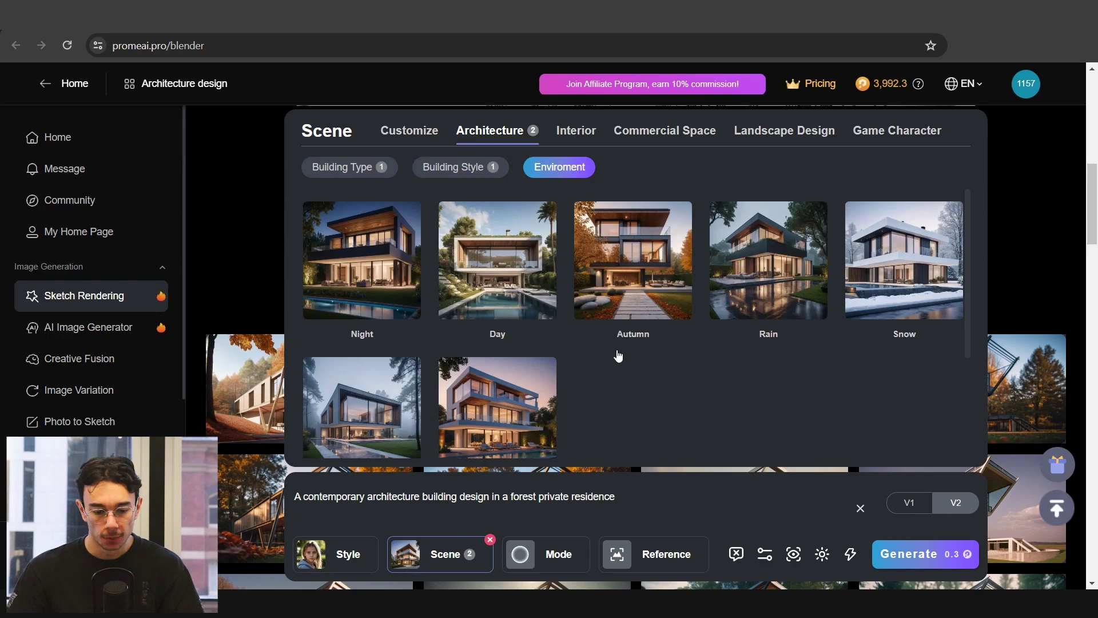
scroll(618, 356, down, 1)
click(498, 356)
scroll(544, 365, up, 1)
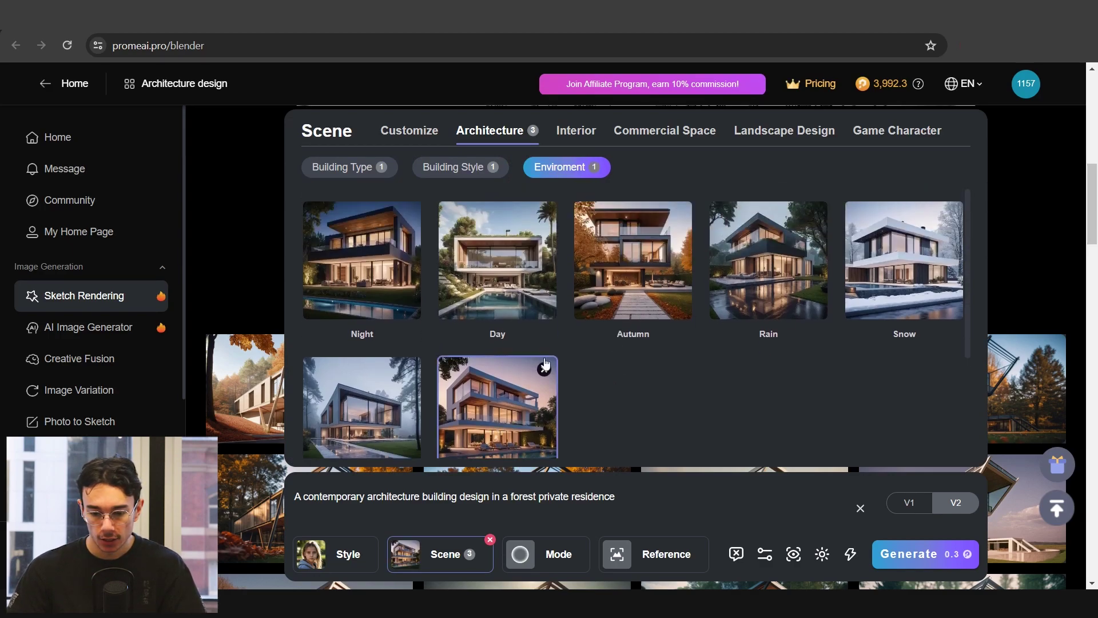
click(828, 269)
click(395, 407)
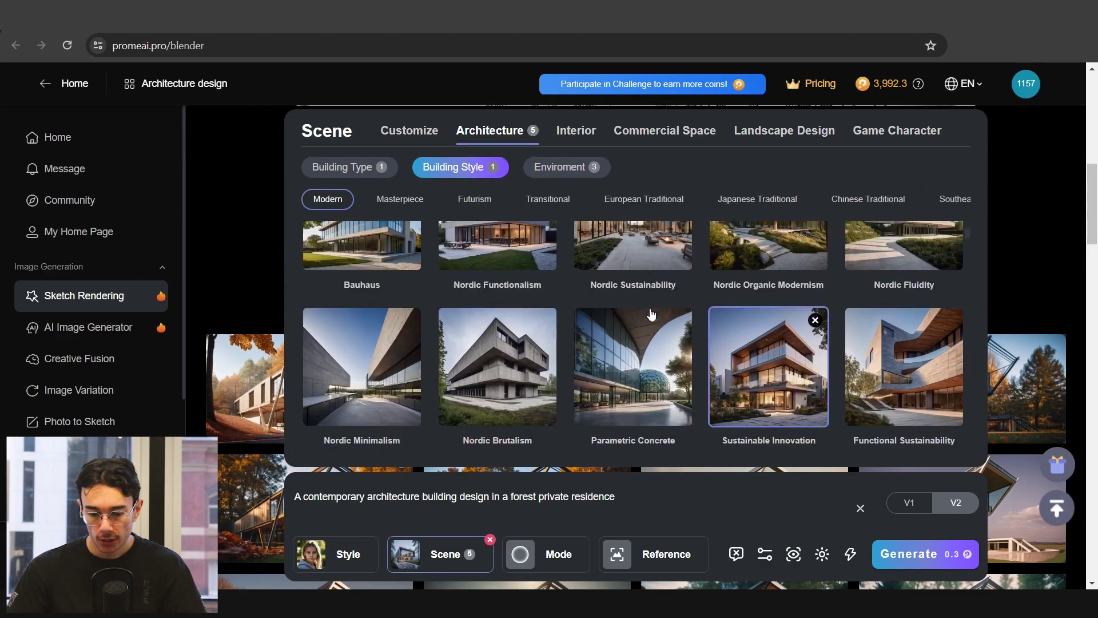
Step: Swap the Sustainable Innovation building style for Nature Modern and Prairie Style
click(756, 277)
scroll(677, 351, down, 10)
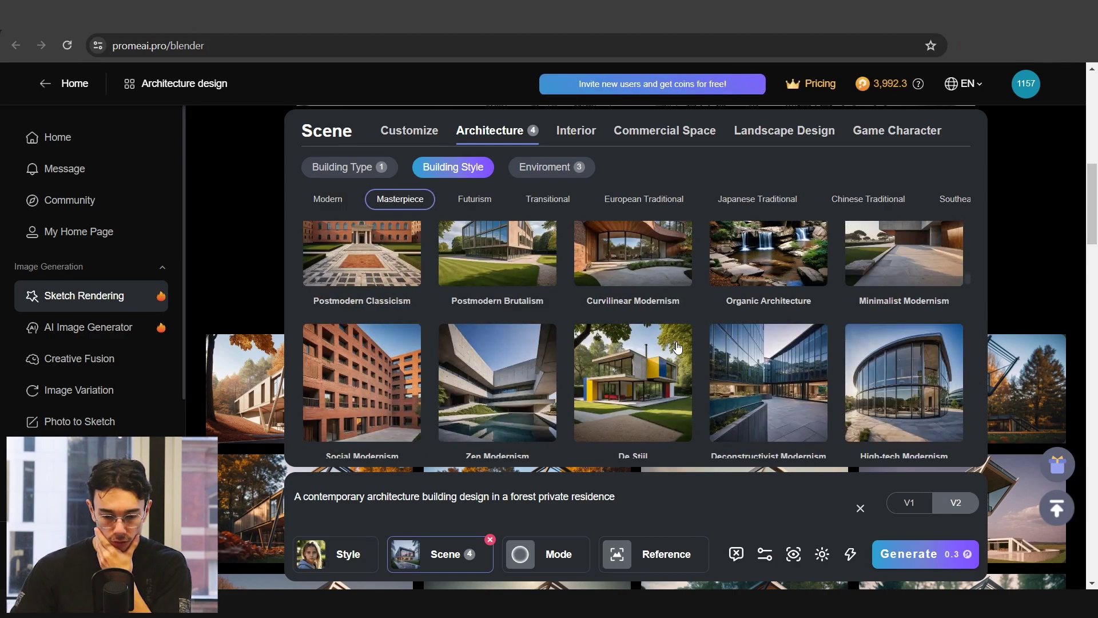
scroll(677, 348, down, 8)
click(508, 296)
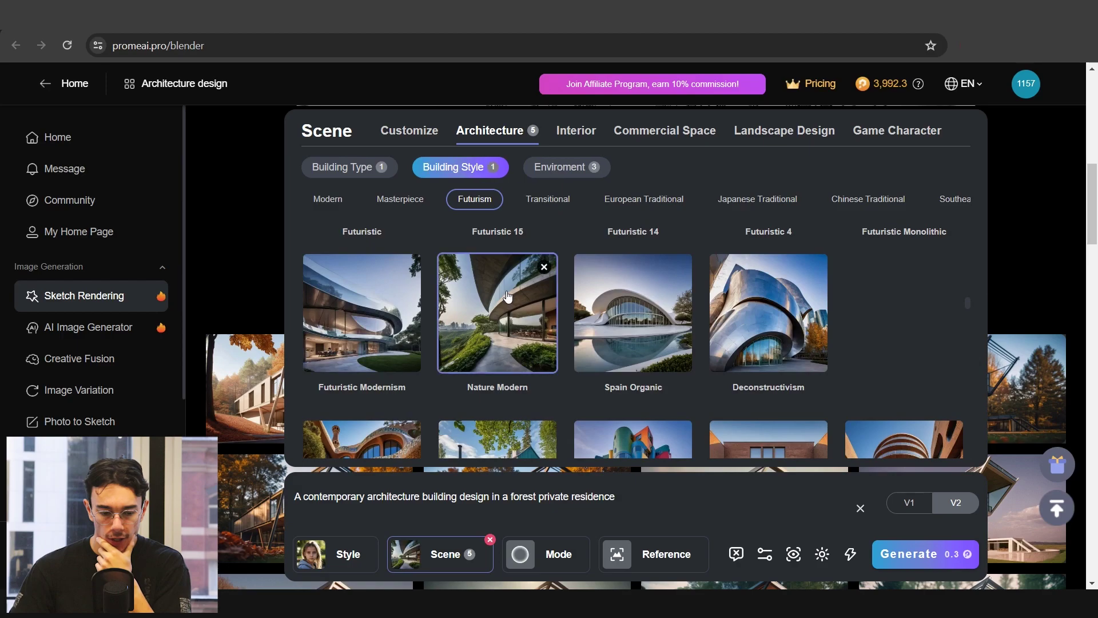
scroll(765, 378, down, 5)
click(765, 378)
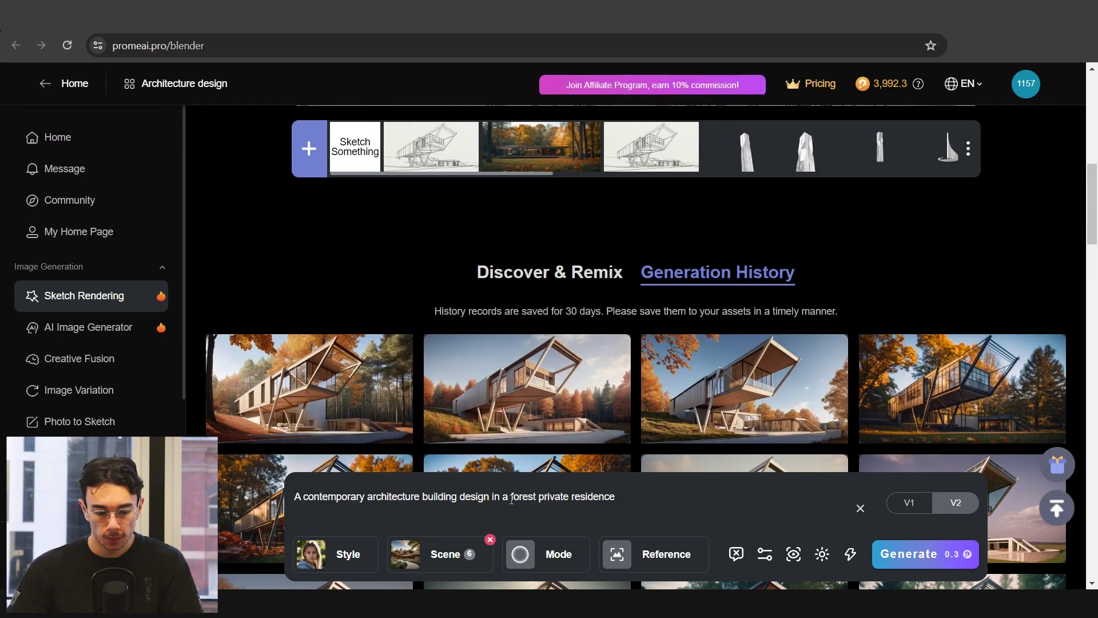
Step: Generate new house renders with the updated scene and preview the new dusk render
double_click(525, 497)
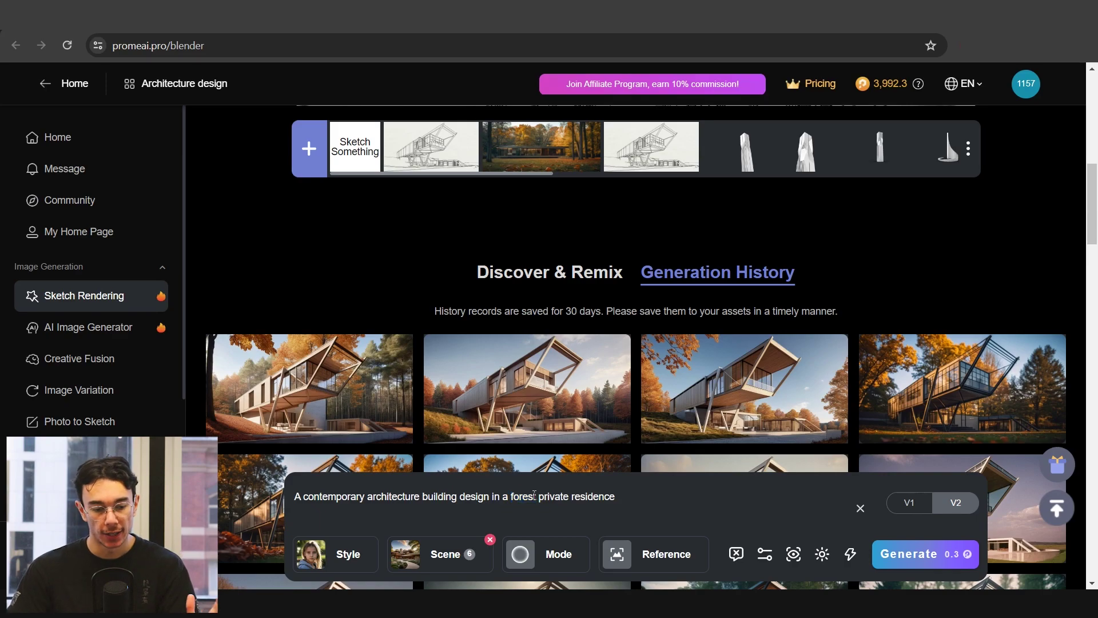
click(890, 561)
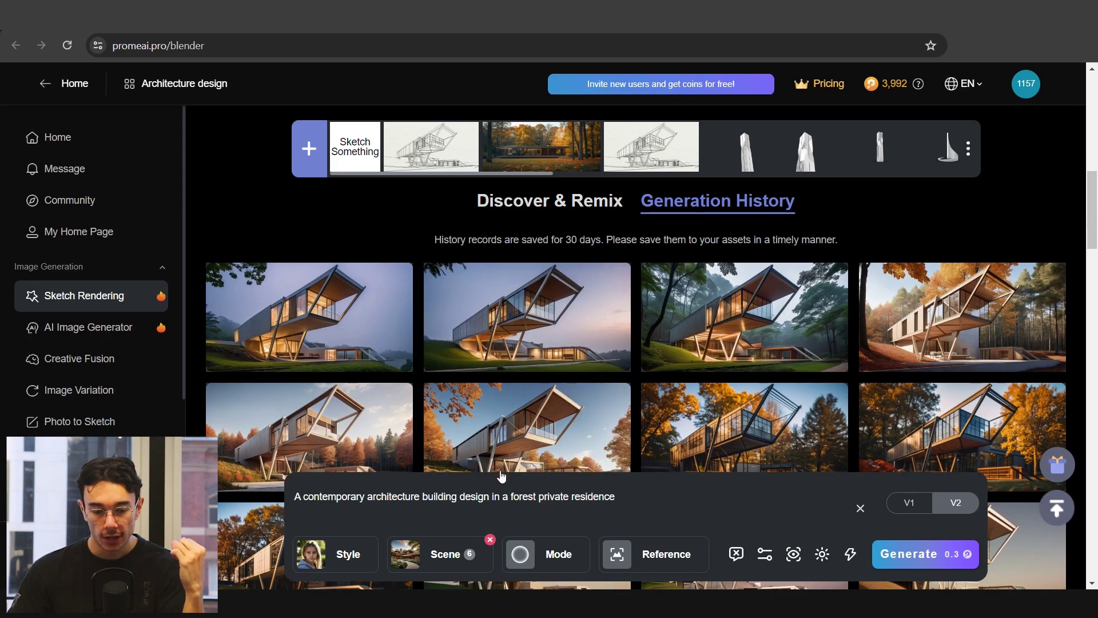
click(535, 403)
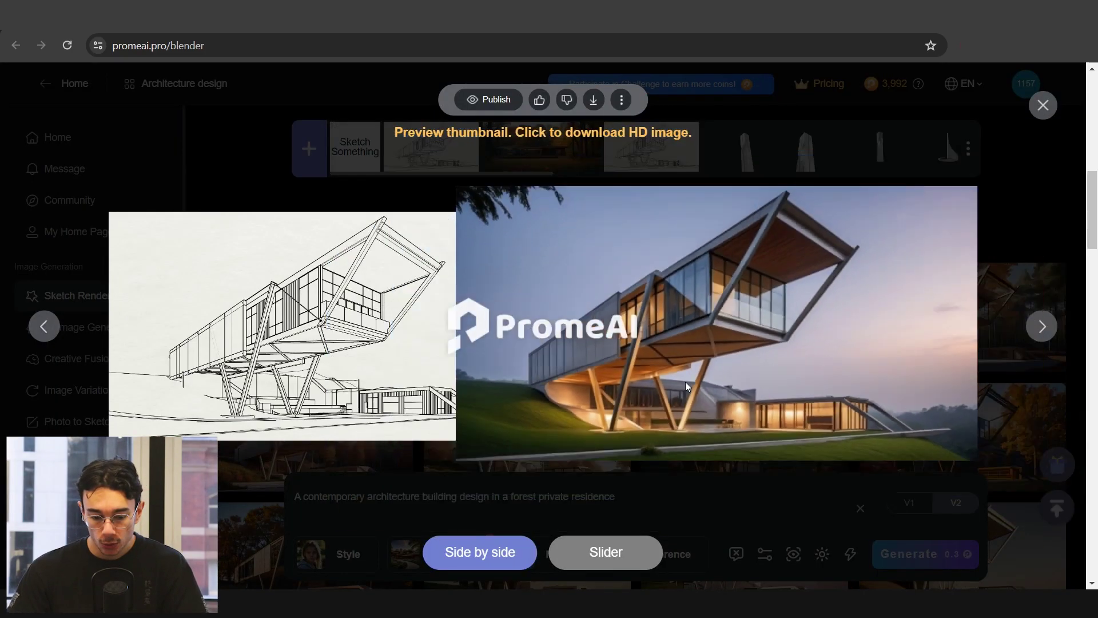
click(778, 575)
click(722, 306)
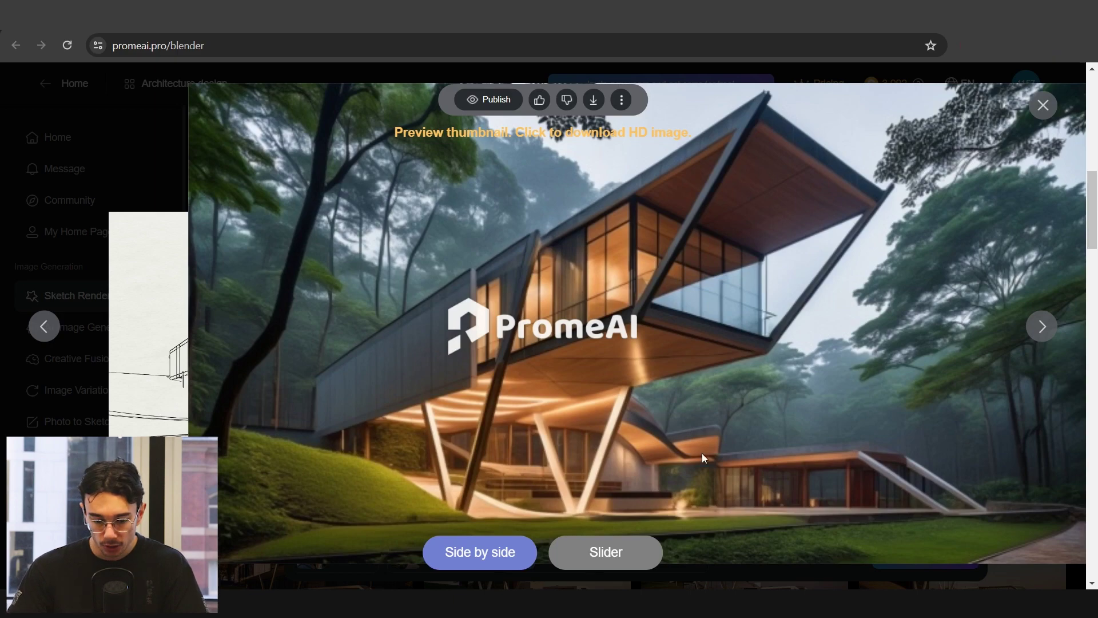
click(756, 575)
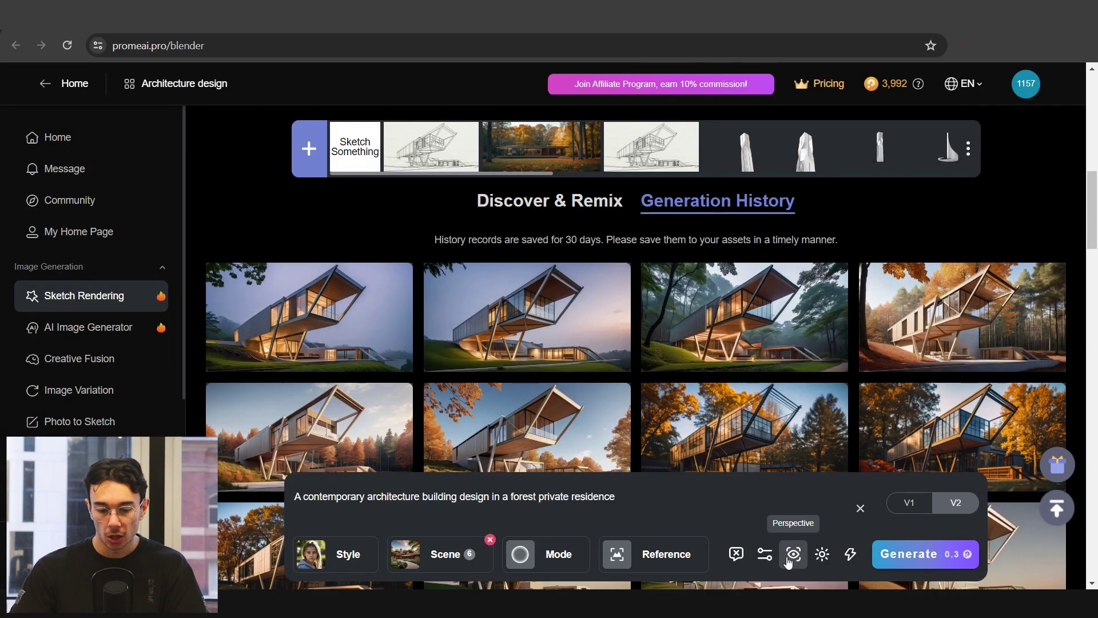
Step: Switch to Precision Concept mode and remove Prairie Style and the Dusk environment
click(555, 553)
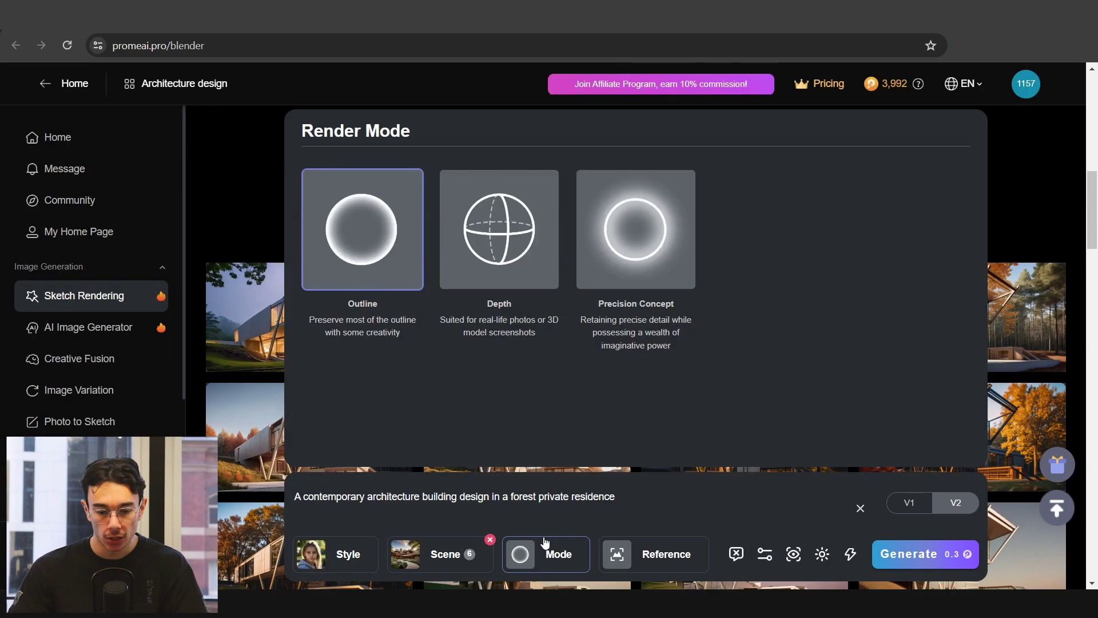
click(625, 254)
click(452, 555)
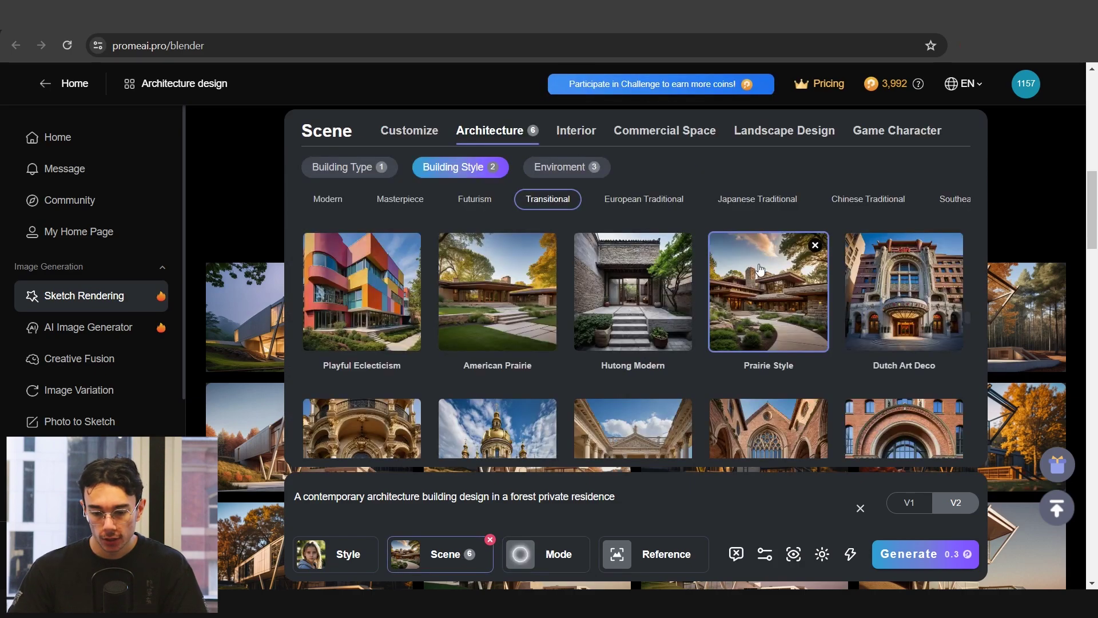
click(803, 285)
scroll(744, 315, up, 3)
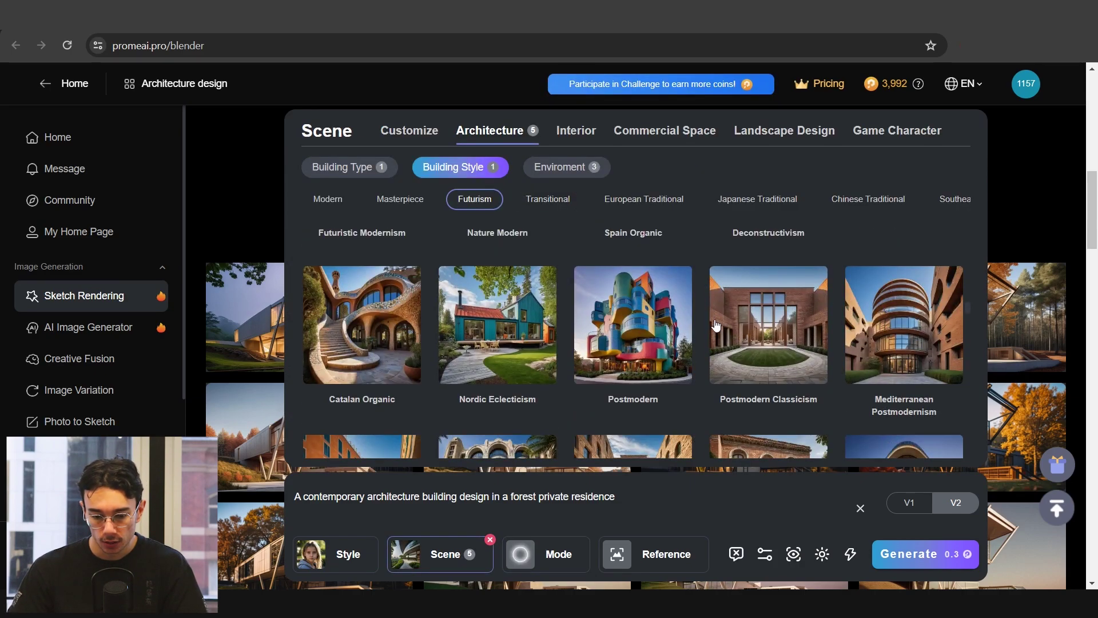
click(566, 166)
scroll(544, 286, down, 5)
click(545, 303)
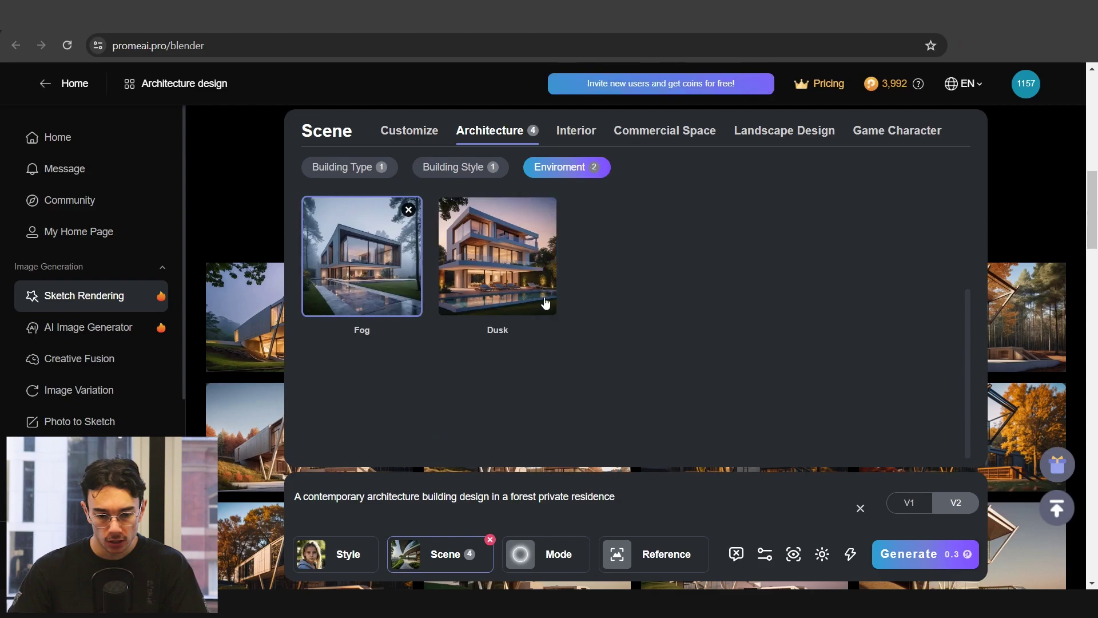
scroll(629, 309, up, 3)
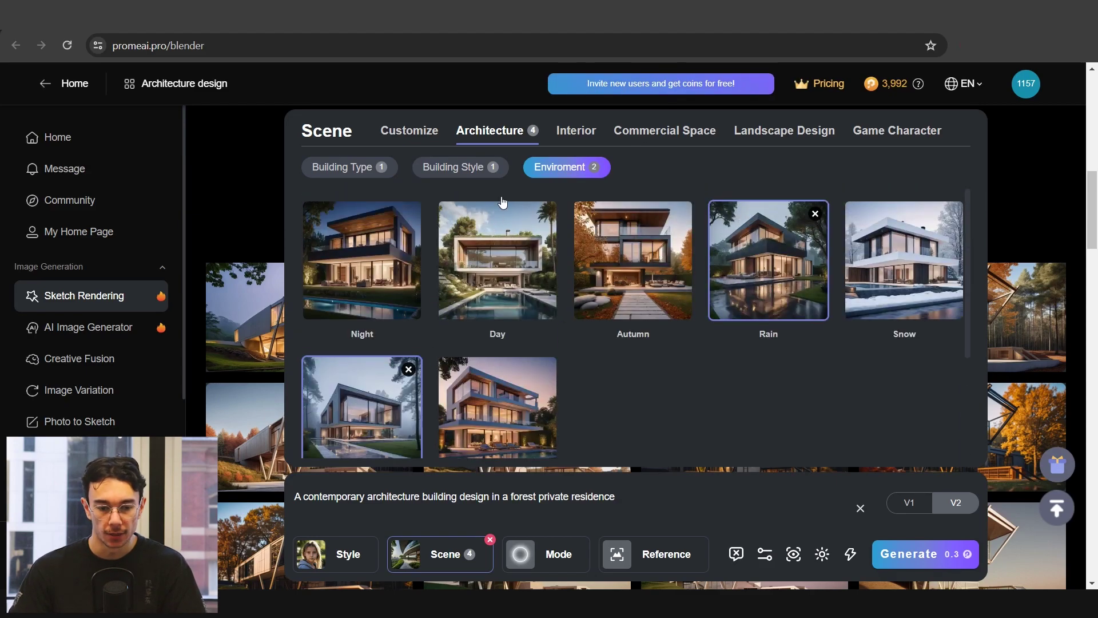
Step: Add the Elemental Architecture and Fluid Geometry building styles
click(503, 165)
scroll(572, 312, up, 5)
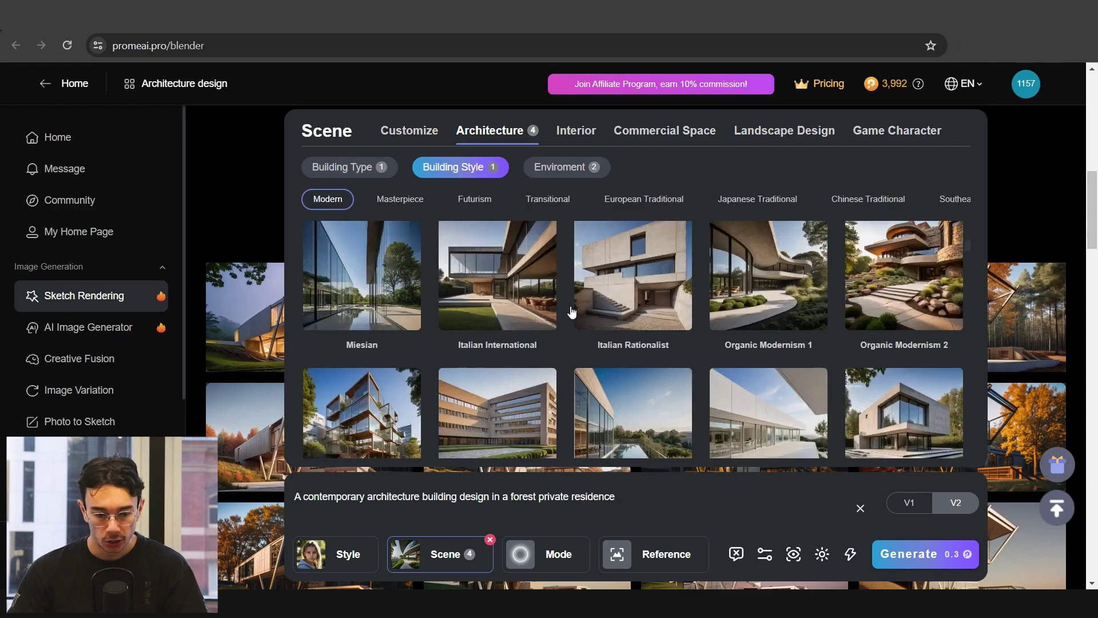
scroll(572, 312, up, 3)
scroll(565, 320, up, 2)
click(495, 273)
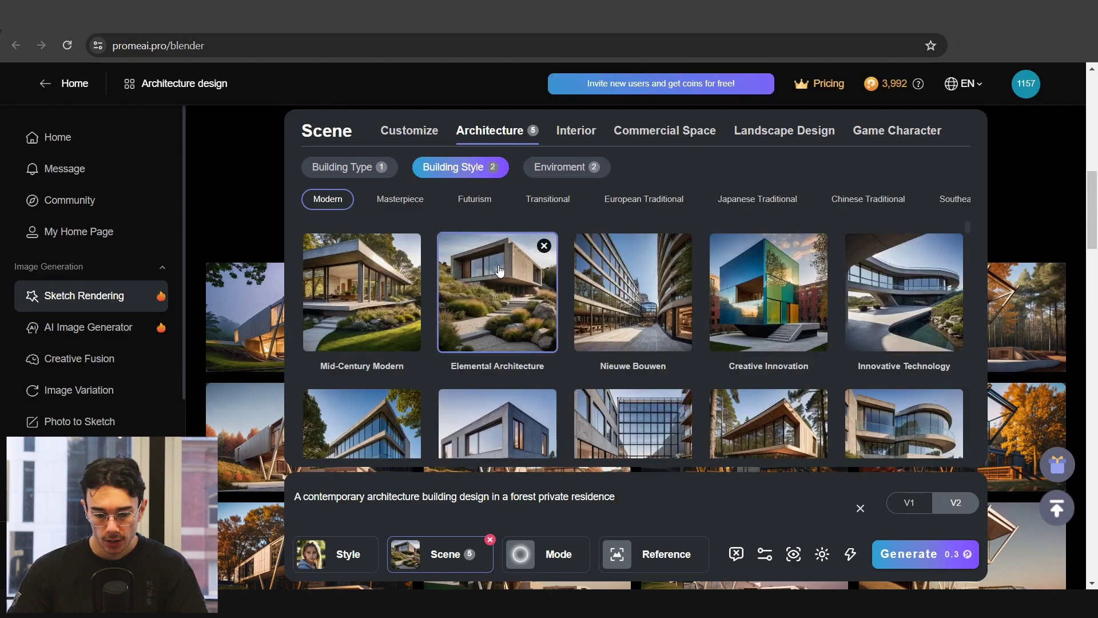
scroll(495, 293, down, 3)
scroll(815, 315, down, 2)
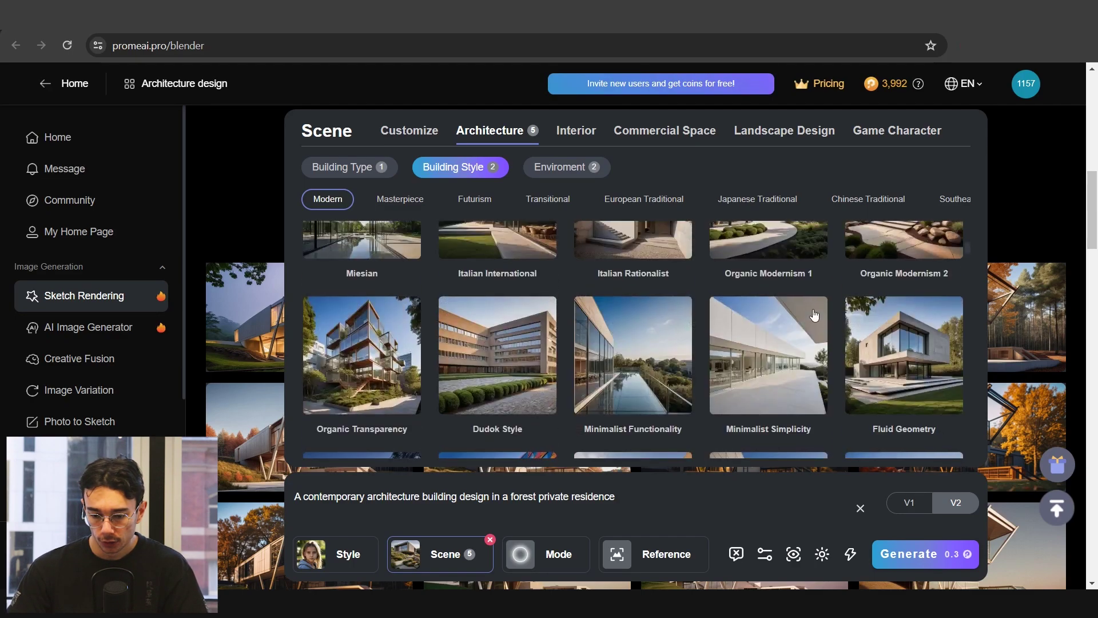
click(928, 346)
scroll(804, 303, down, 10)
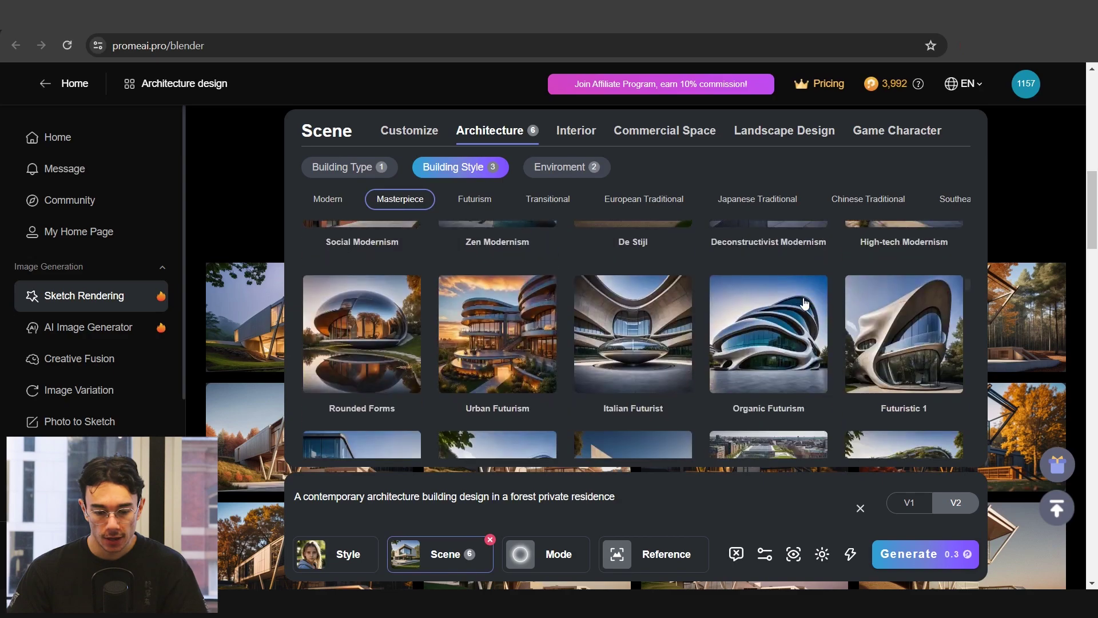
scroll(803, 304, down, 10)
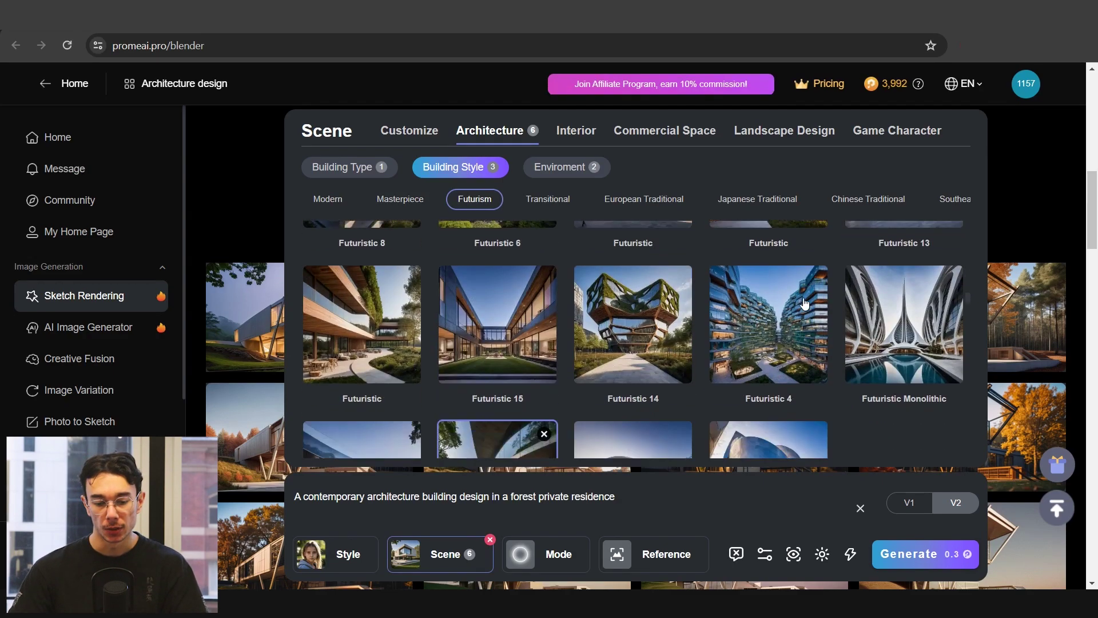
scroll(804, 304, down, 4)
Step: Add 'wood' to the negative prompt and generate new renders from the sketch
click(736, 554)
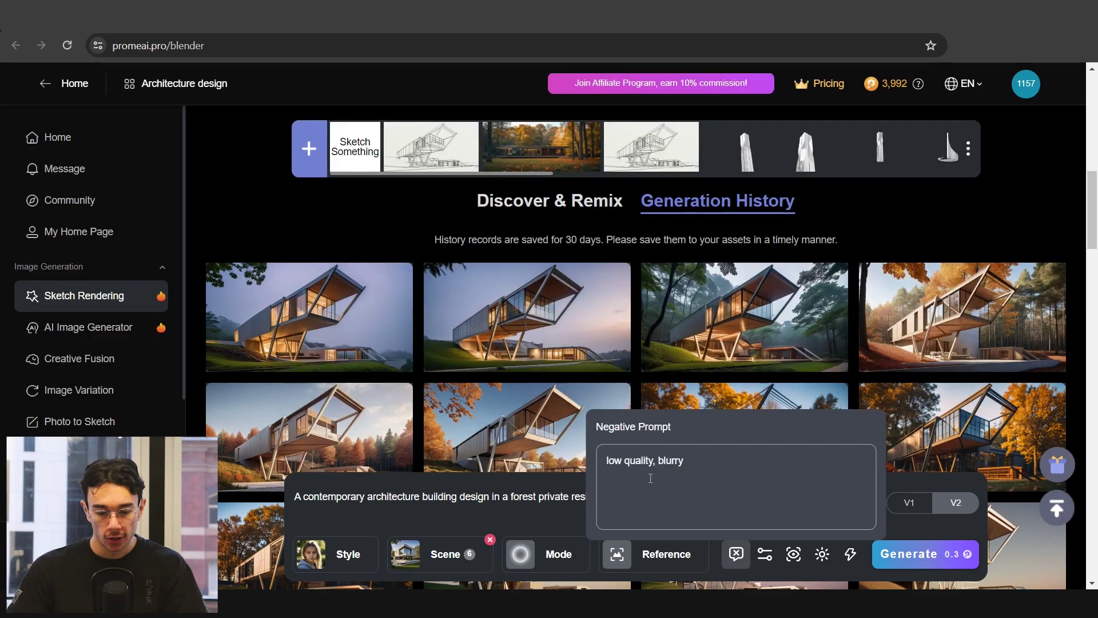
click(706, 459)
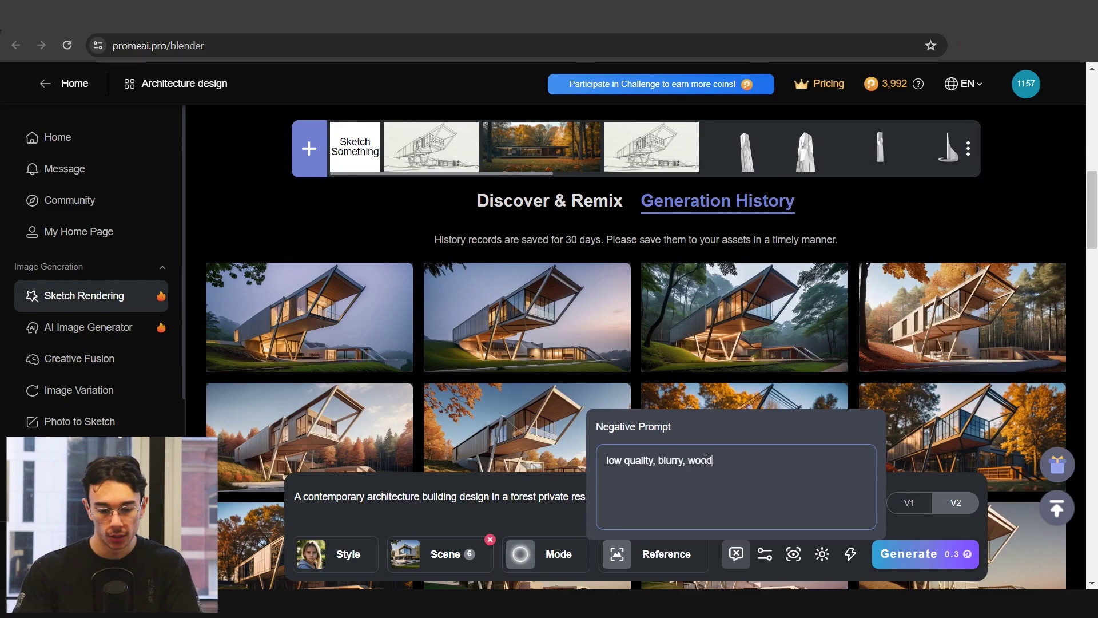
click(535, 496)
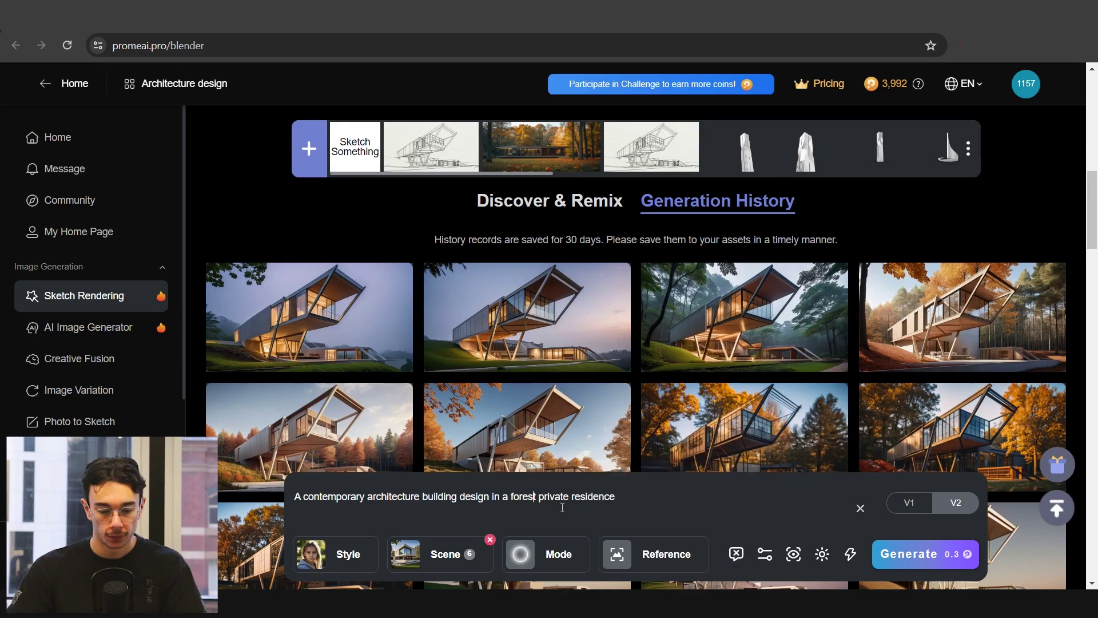
click(911, 563)
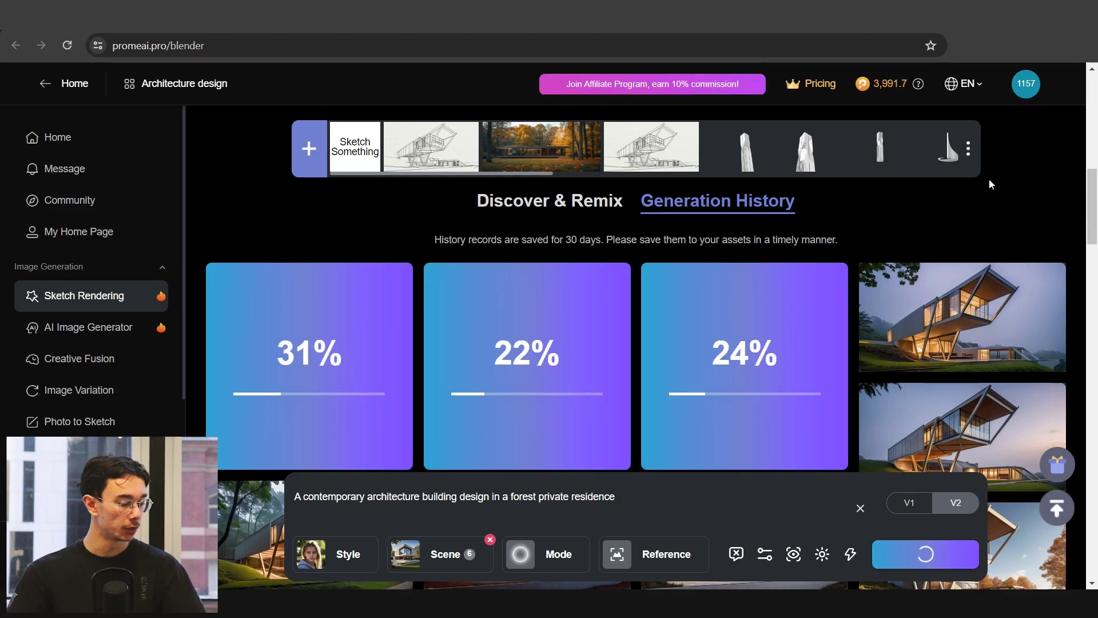
Step: Preview a finished render and send it to HD Upscaler with High creative enhancement
click(876, 345)
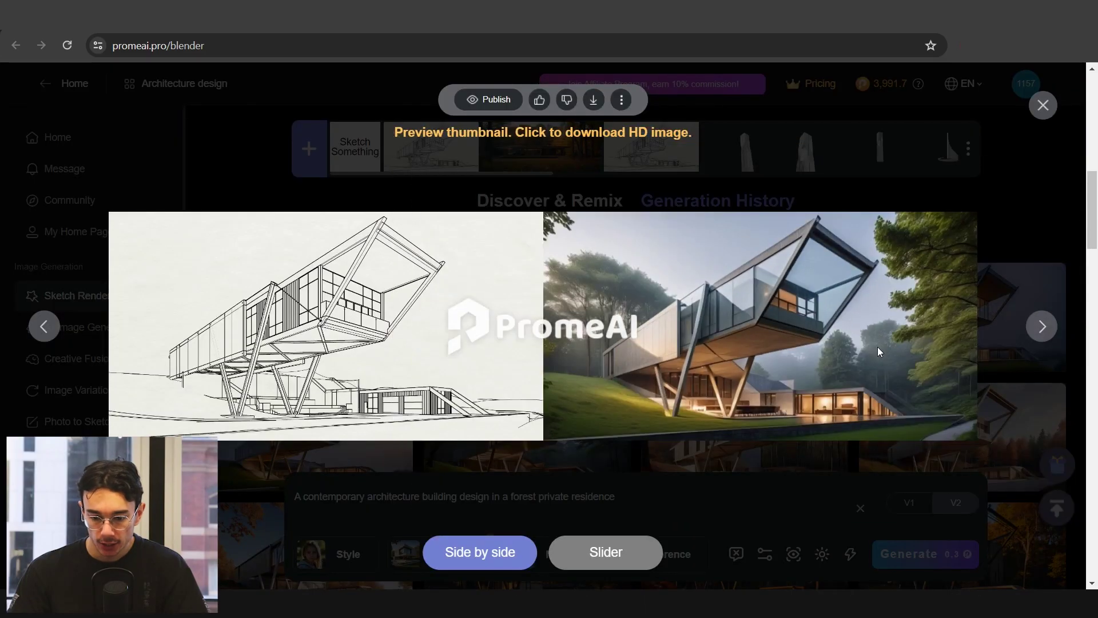
click(595, 99)
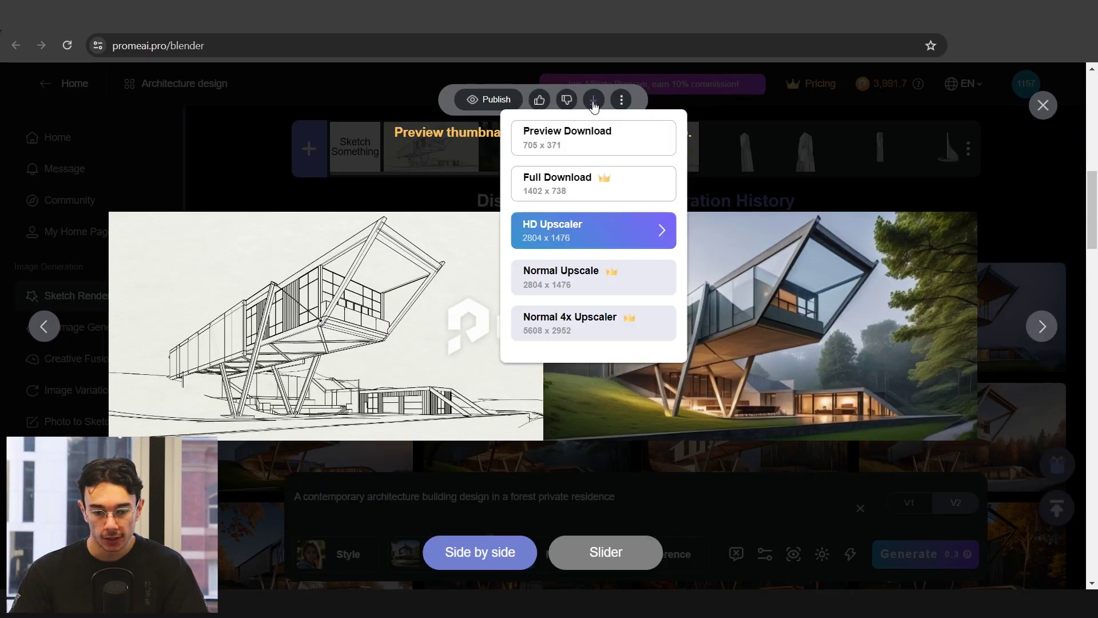
click(575, 236)
click(532, 554)
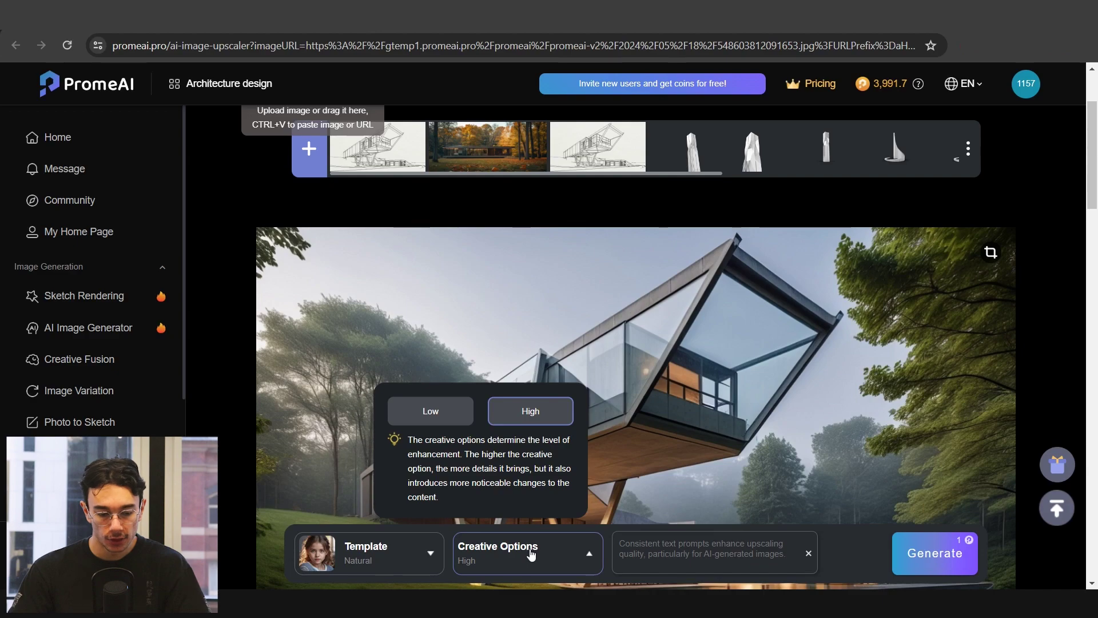
click(939, 555)
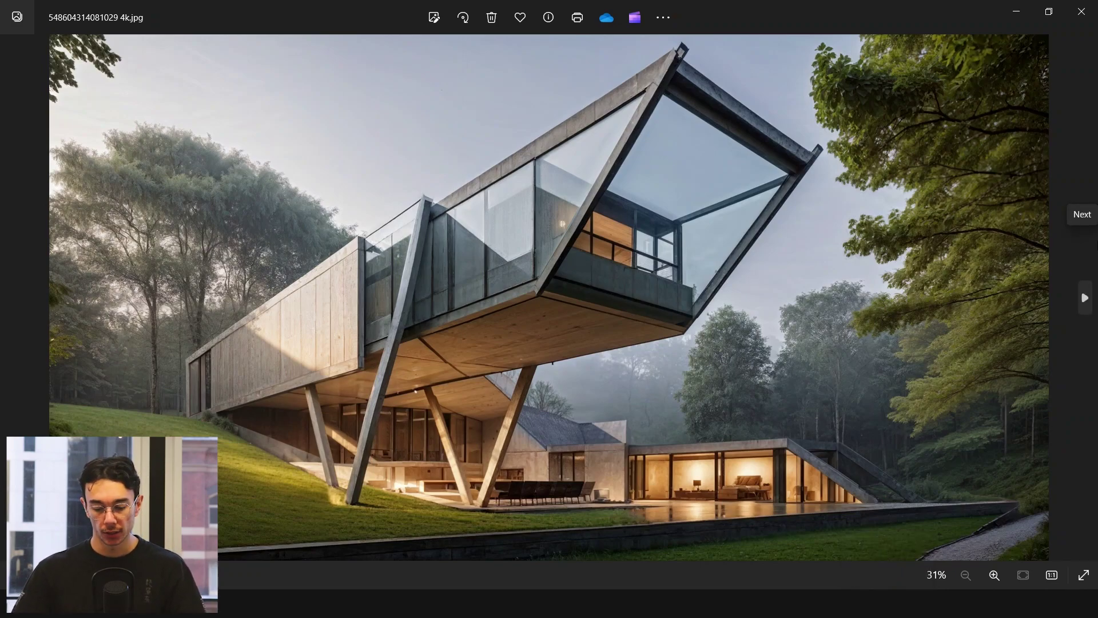
Step: Flip between the original and 4k renders, zooming and panning to compare the house's details
key(Right)
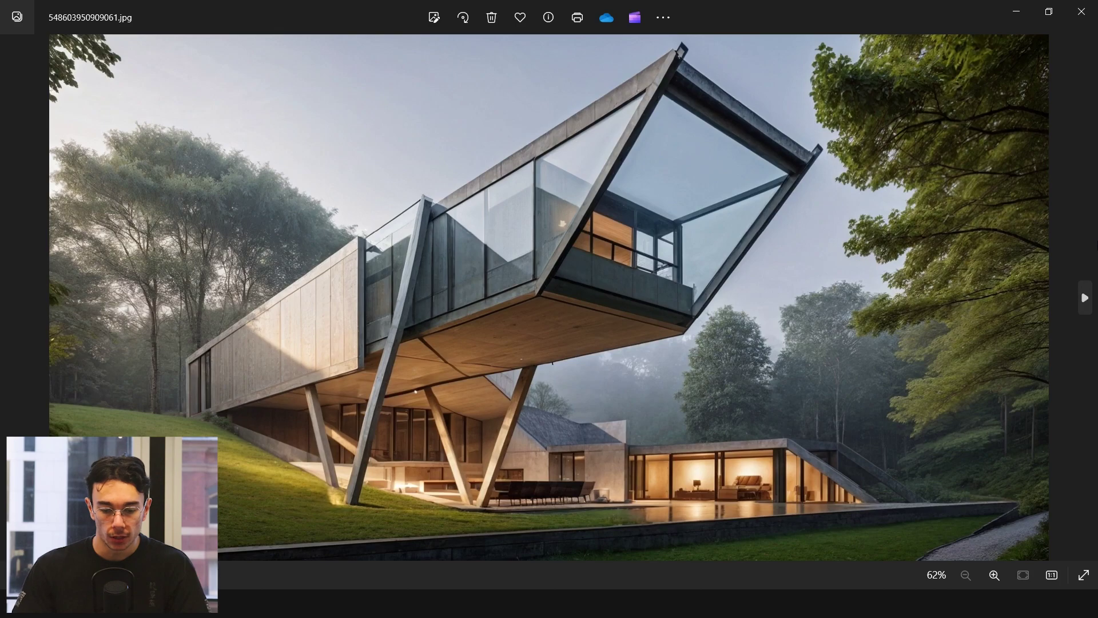
scroll(903, 360, up, 5)
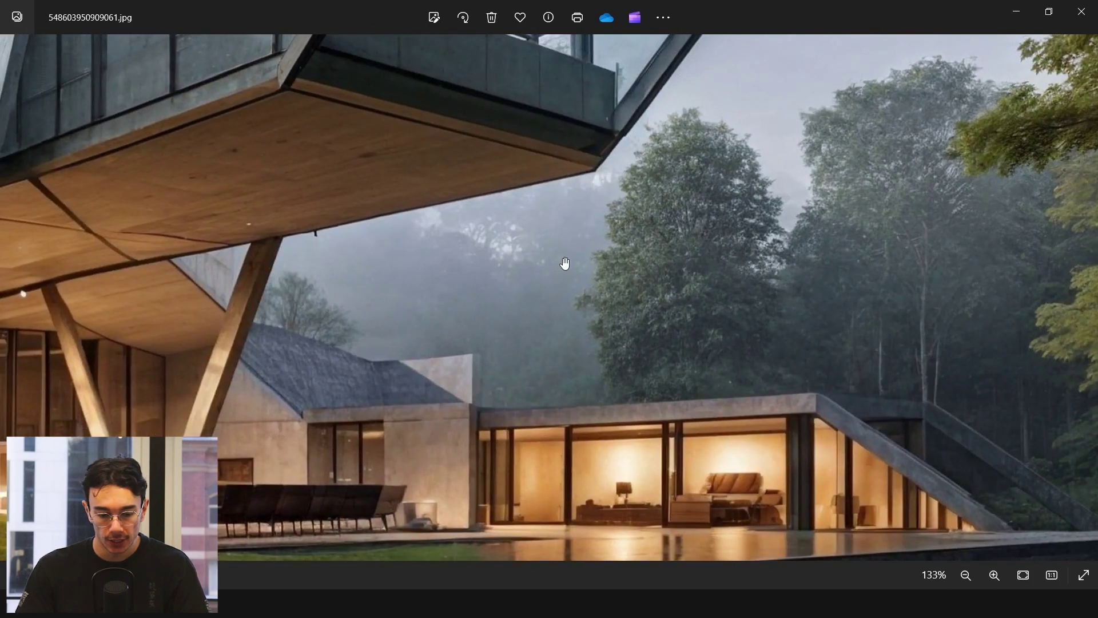
scroll(565, 263, down, 5)
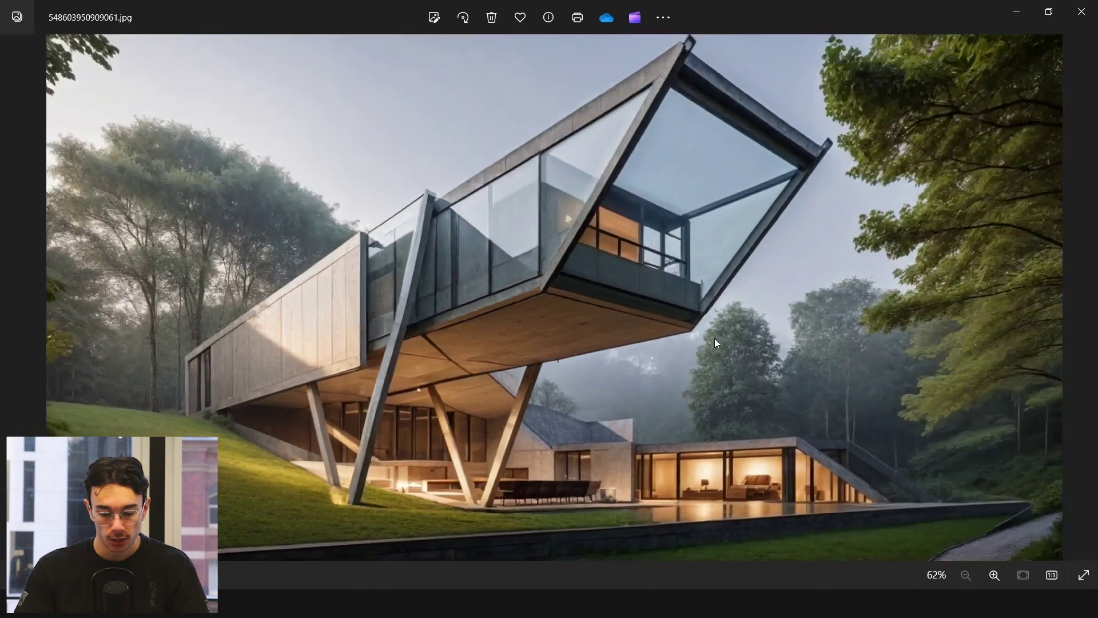
key(Right)
scroll(552, 299, up, 4)
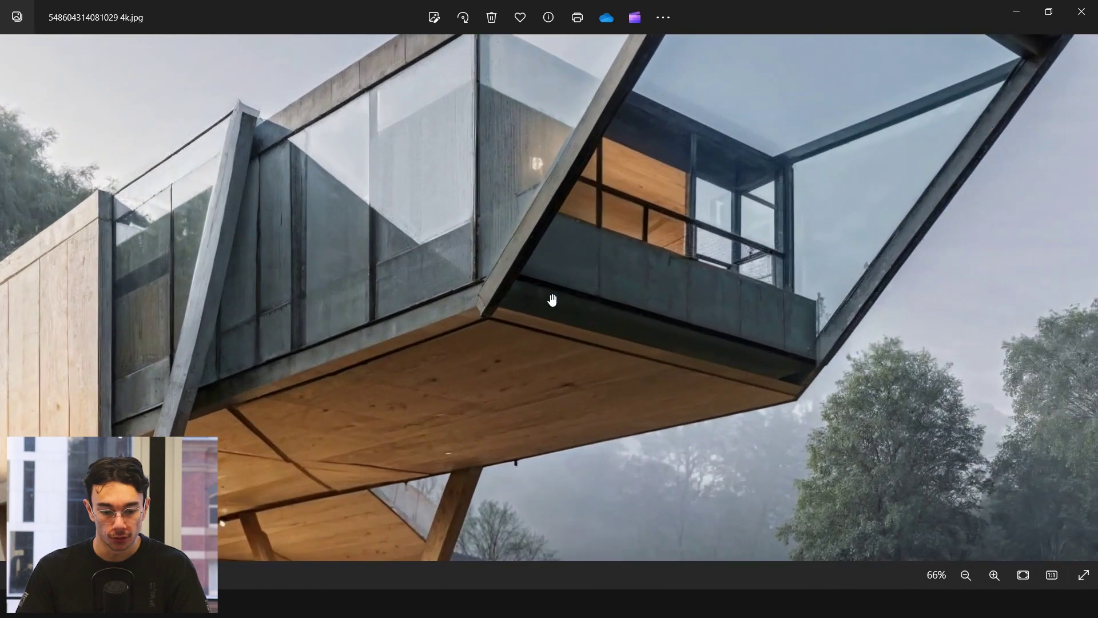
drag(474, 280, 599, 258)
scroll(608, 275, down, 2)
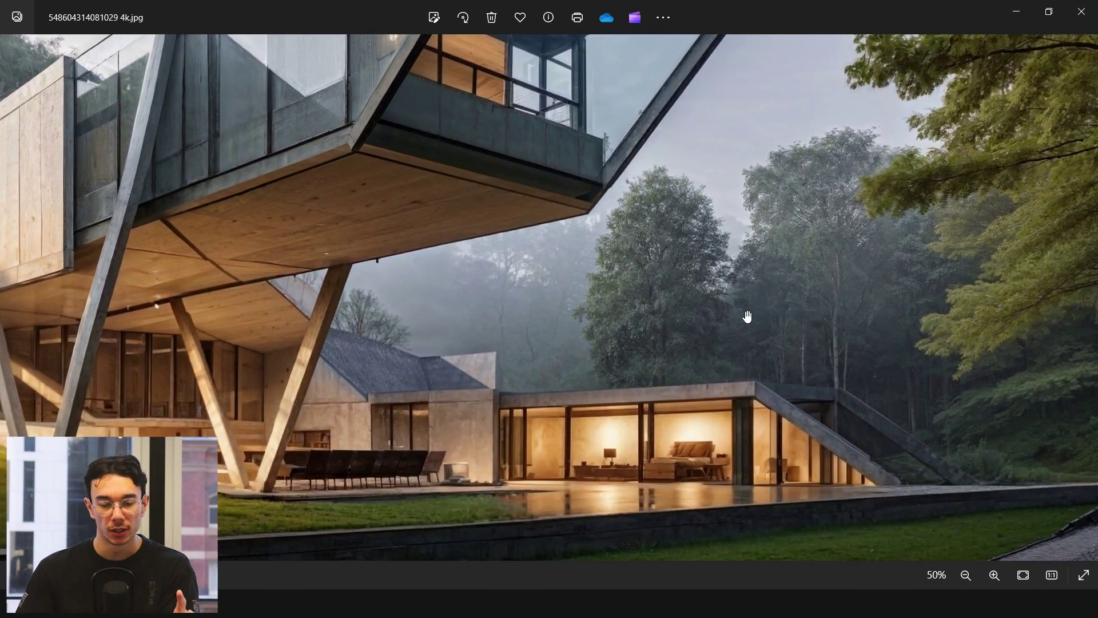
scroll(750, 316, down, 4)
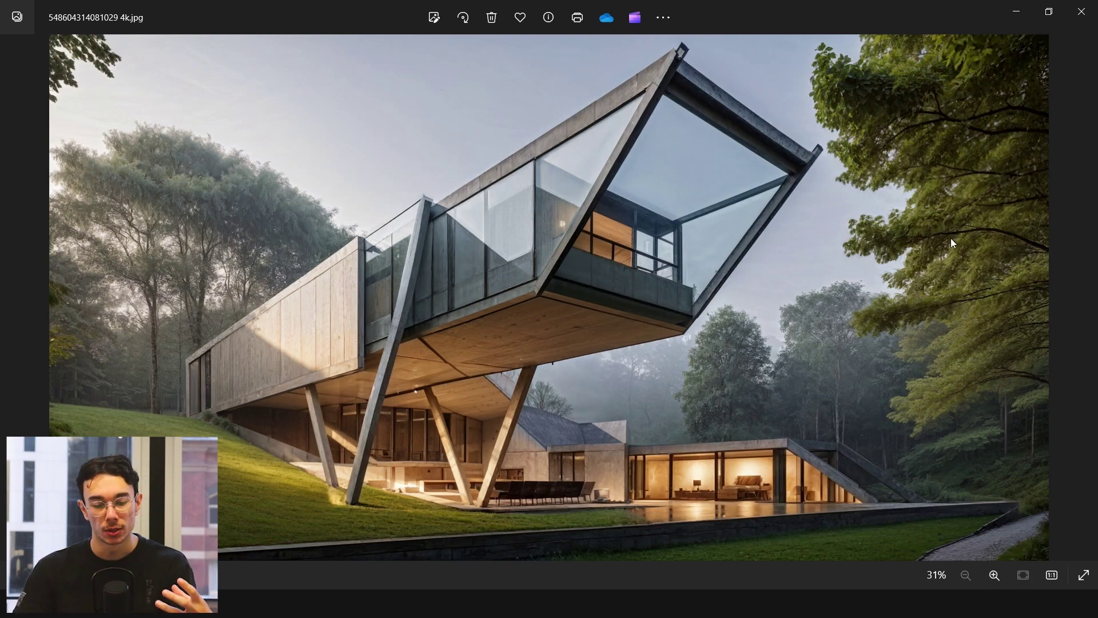
scroll(750, 532, up, 3)
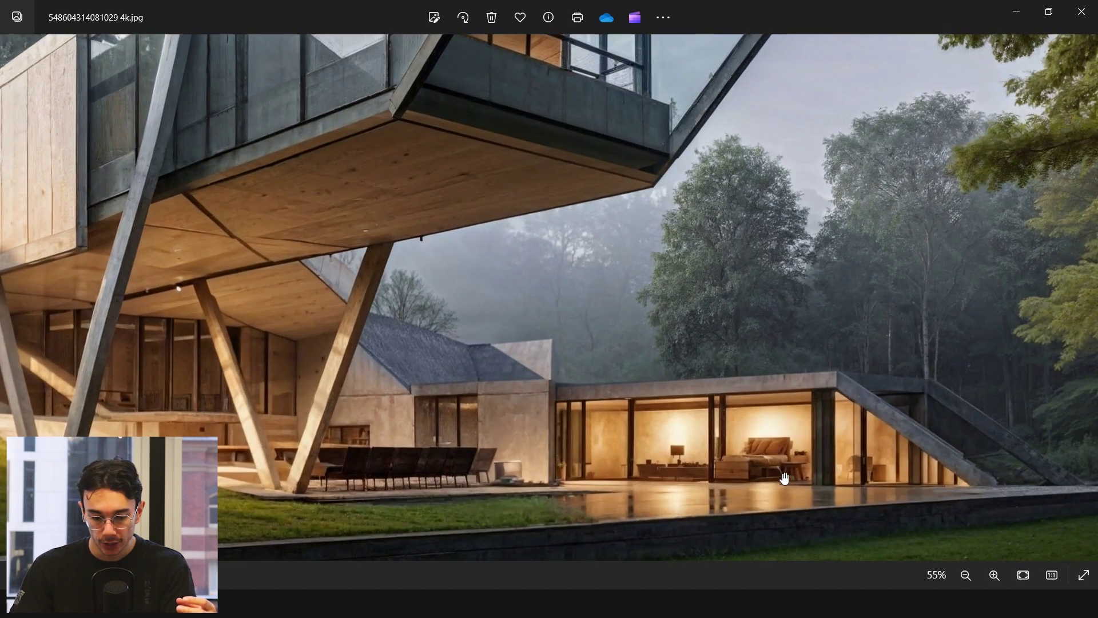
scroll(770, 434, down, 3)
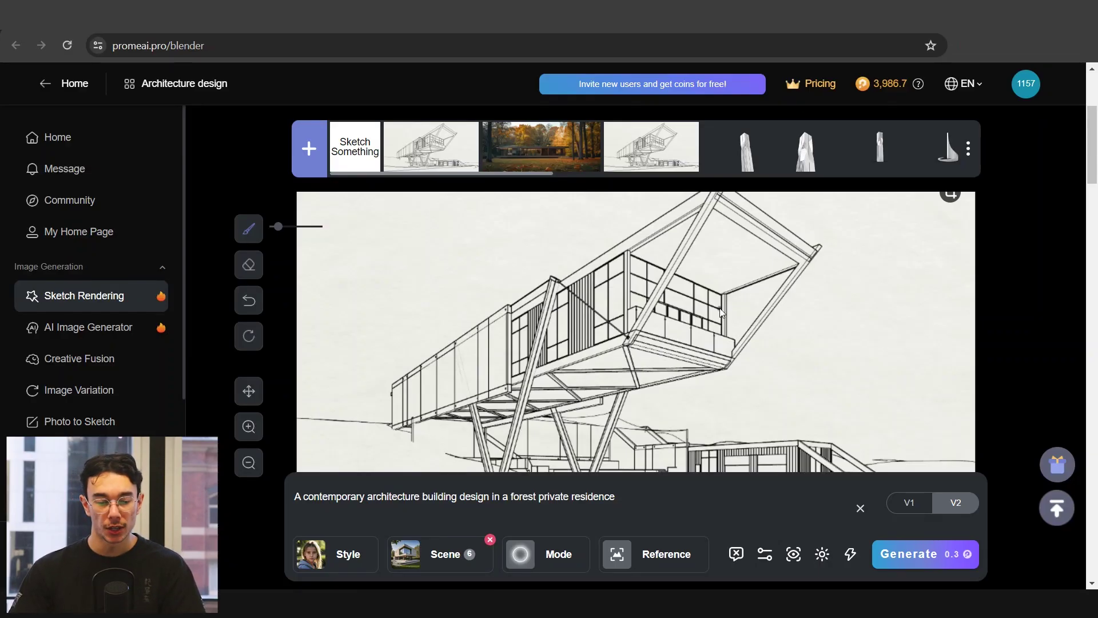
Step: View Artboard 3LAC.jpg in Photos, then load it into the Sketch Rendering canvas
key(alt+Tab)
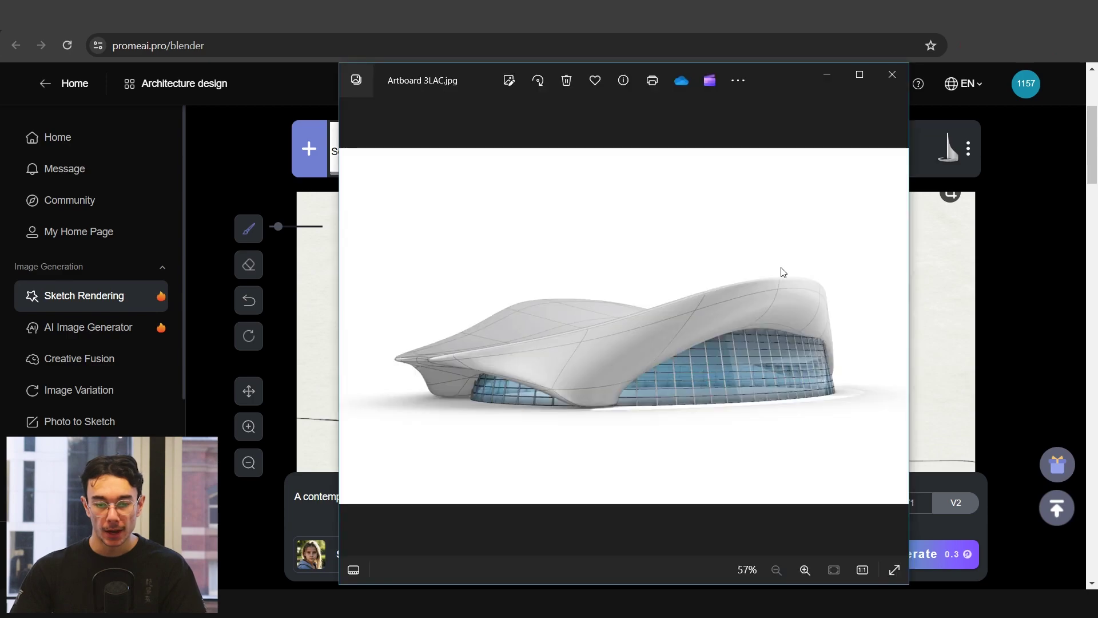
drag(781, 74, 462, 46)
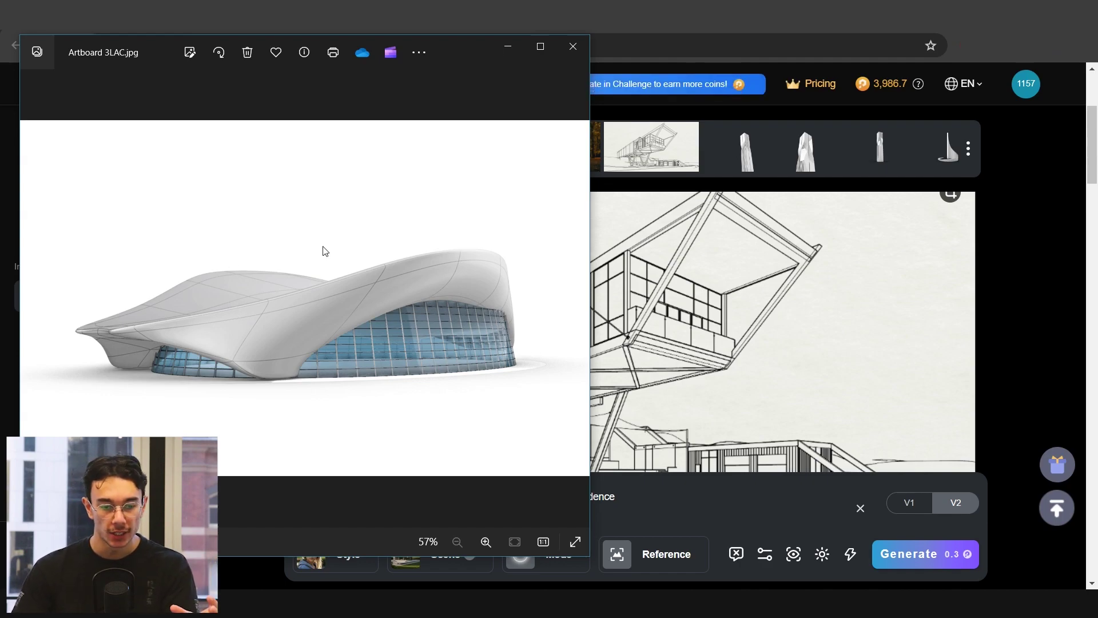
click(573, 46)
mouse_move(548, 615)
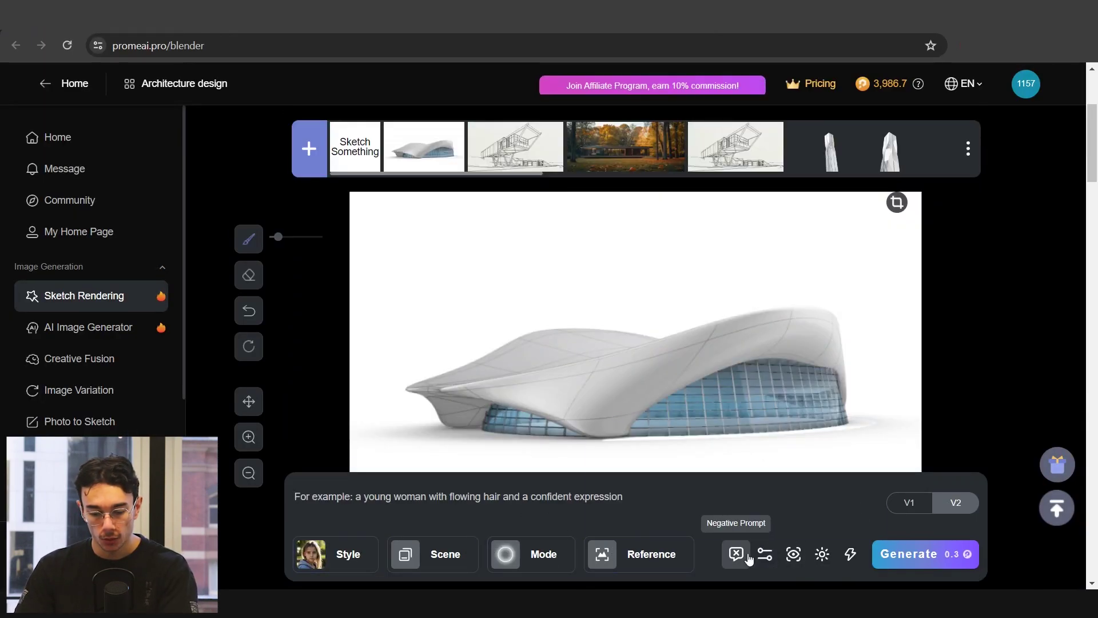
click(735, 542)
Step: Edit the negative prompt and choose the Photography > Realistic style
click(716, 465)
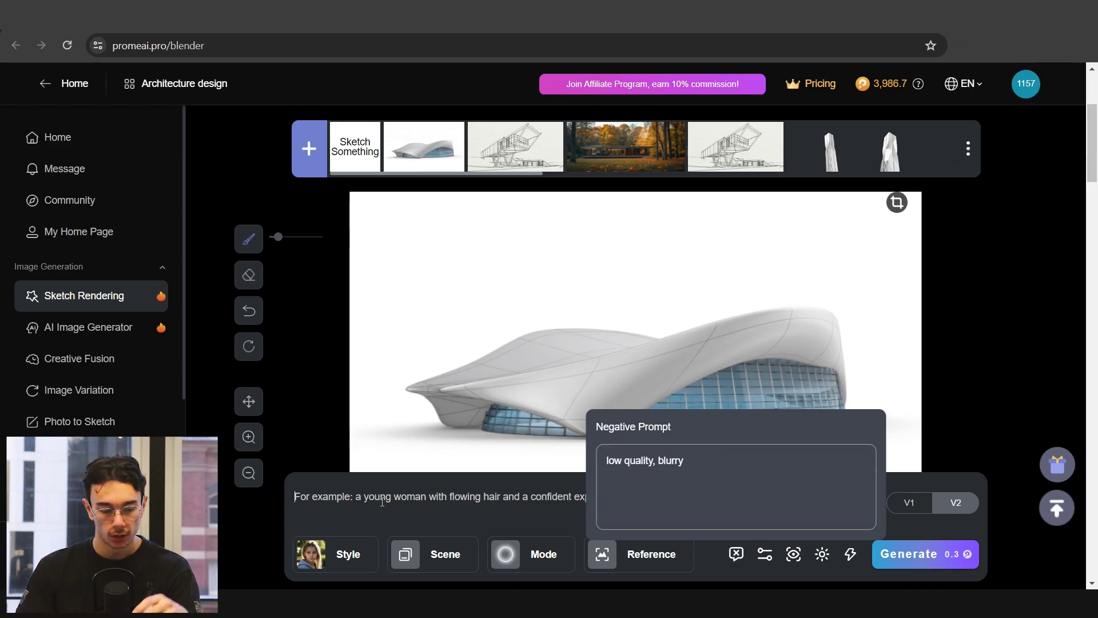
click(342, 552)
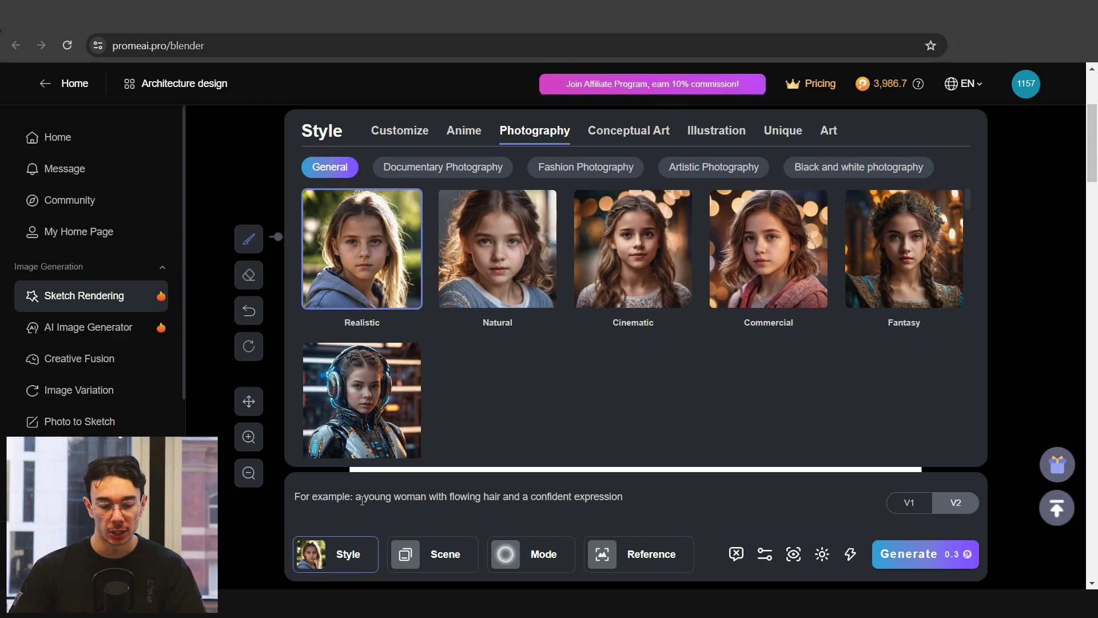
click(333, 558)
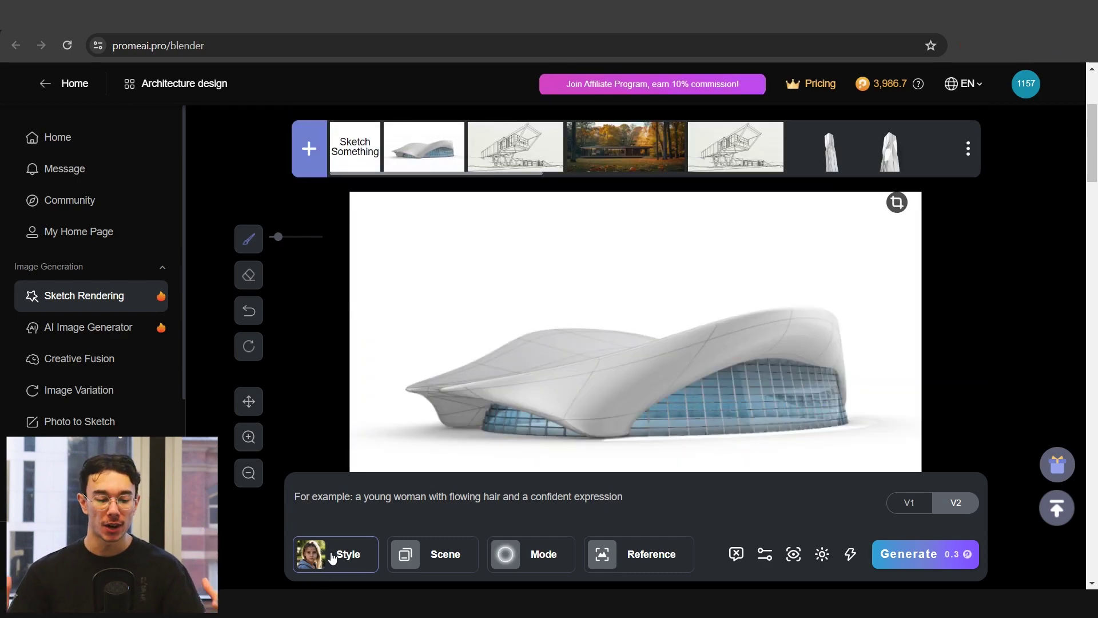
click(343, 545)
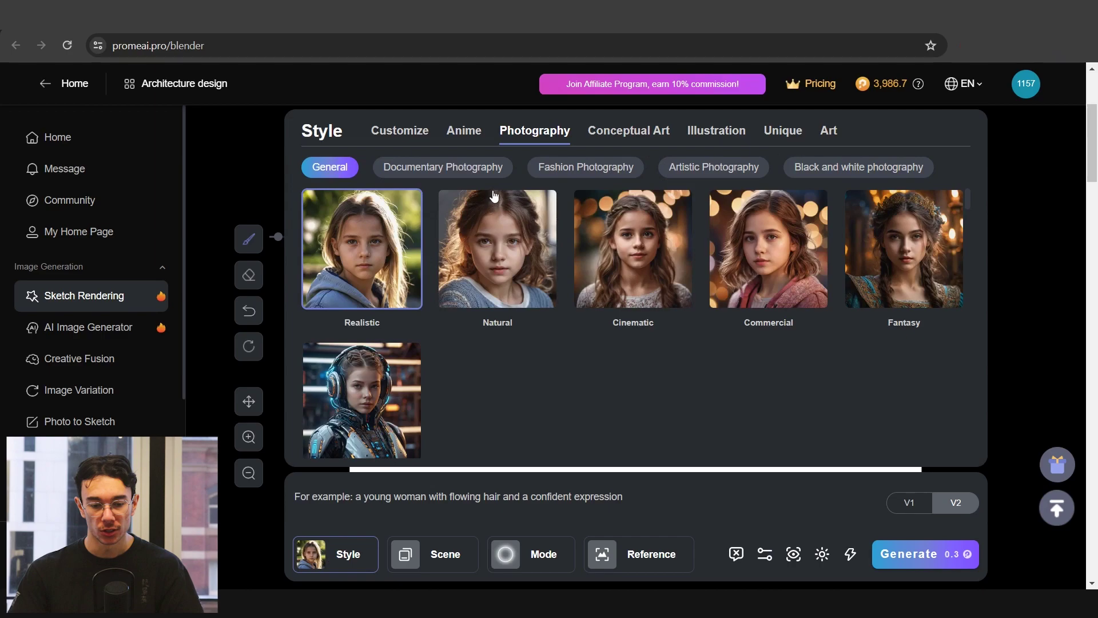
Step: Add the Building and Public Building architecture types to the scene
click(432, 553)
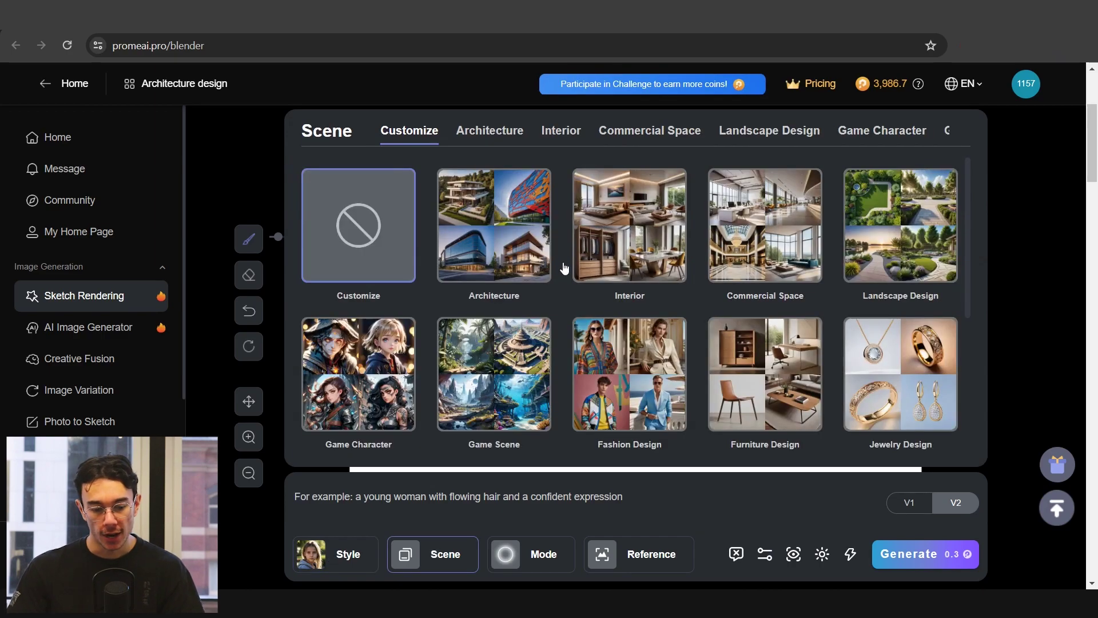
click(524, 230)
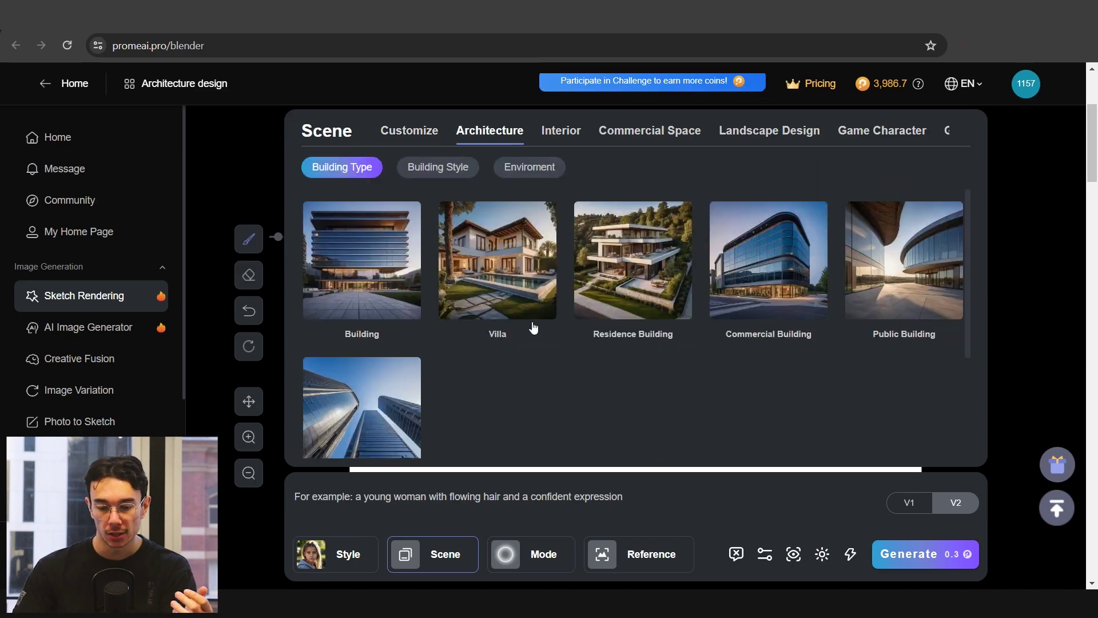
scroll(565, 322, down, 2)
scroll(564, 324, up, 1)
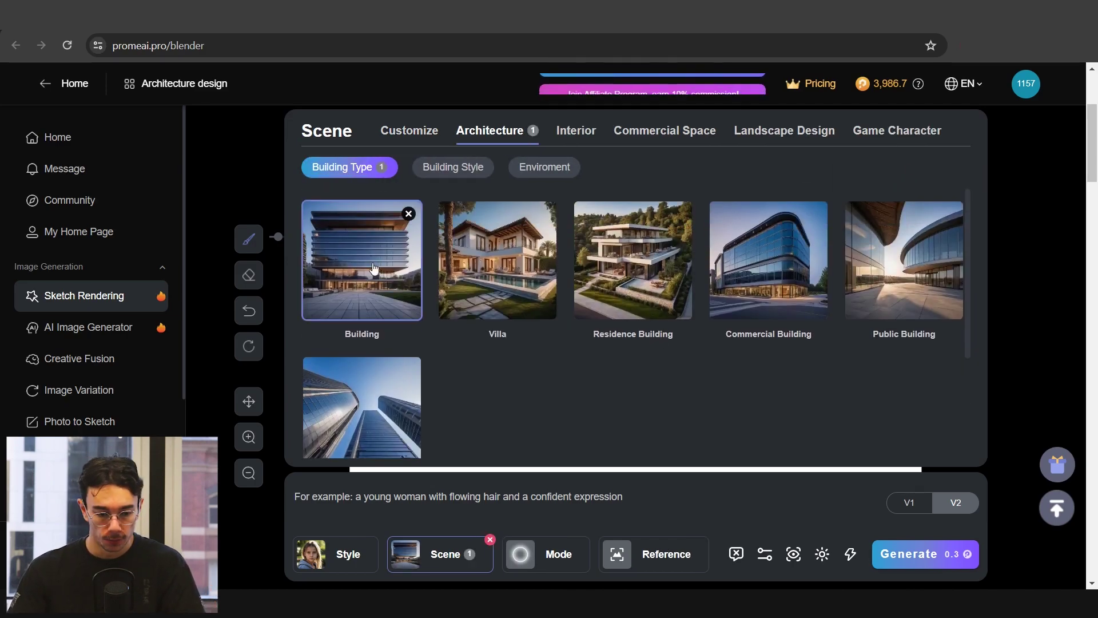
click(760, 287)
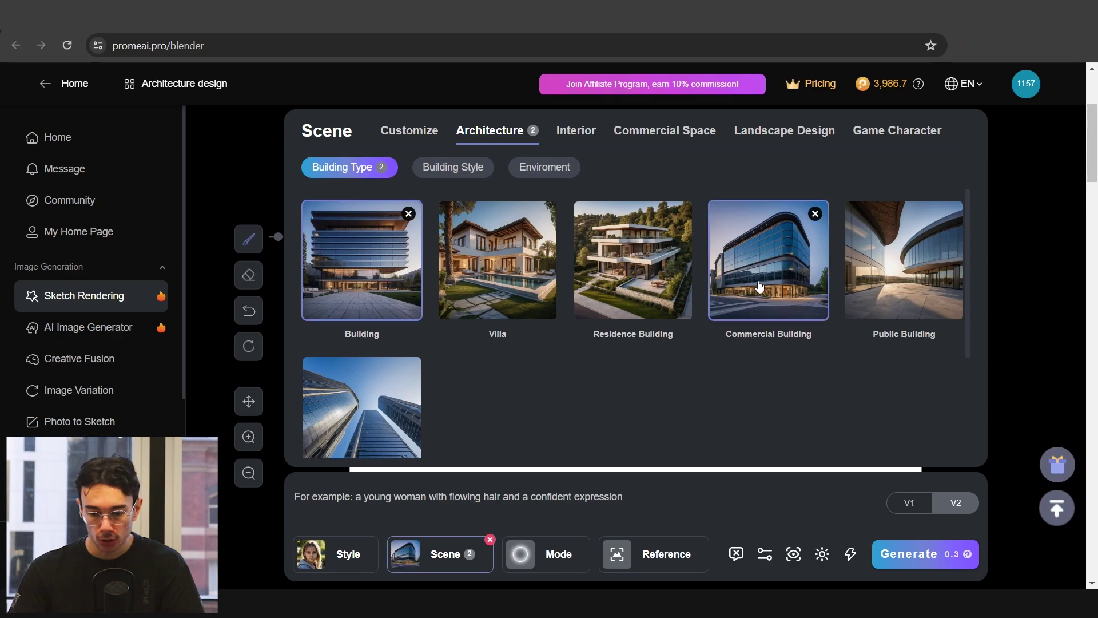
click(951, 277)
scroll(856, 334, down, 4)
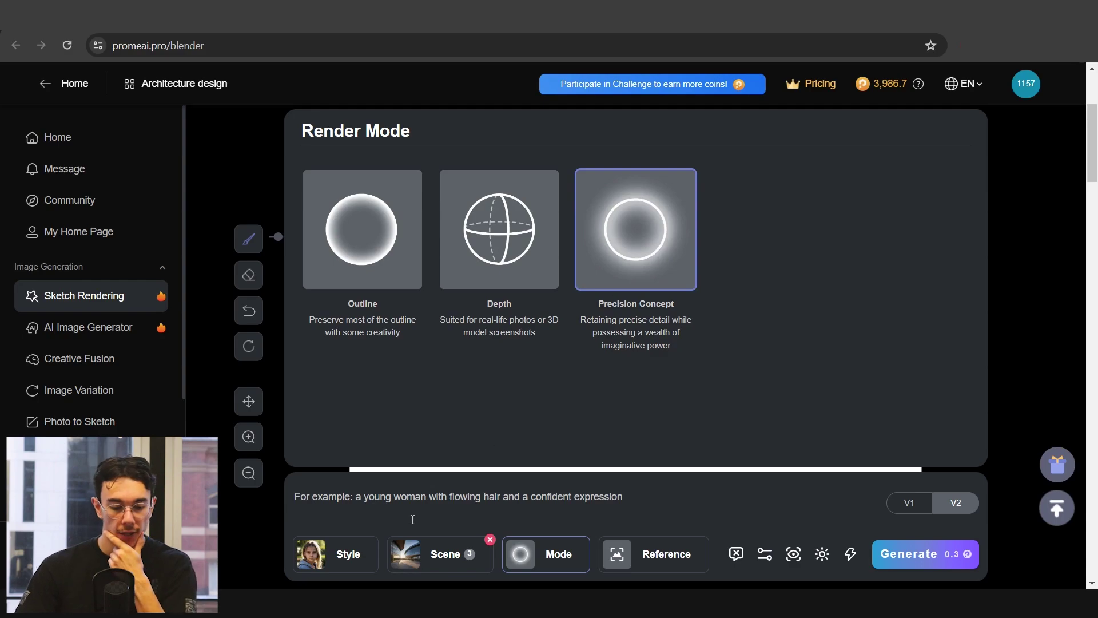
scroll(653, 255, up, 5)
scroll(719, 298, down, 10)
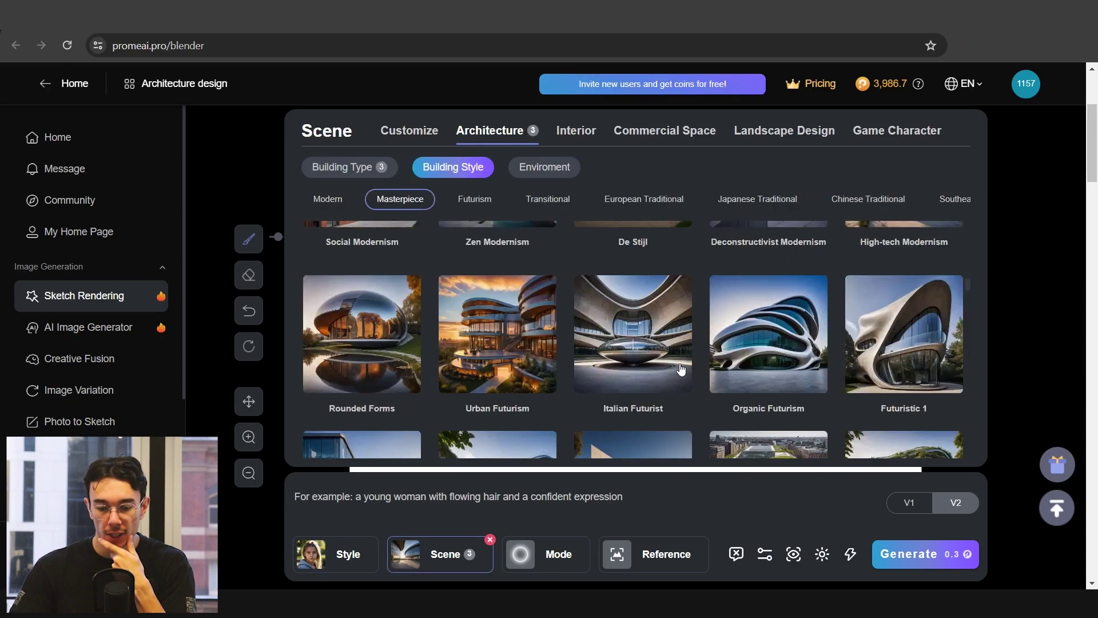
Step: Add Organic Futurism, Organic Modernism 1 and 2, Organic Transparency styles and a Day environment
click(771, 324)
scroll(633, 338, up, 10)
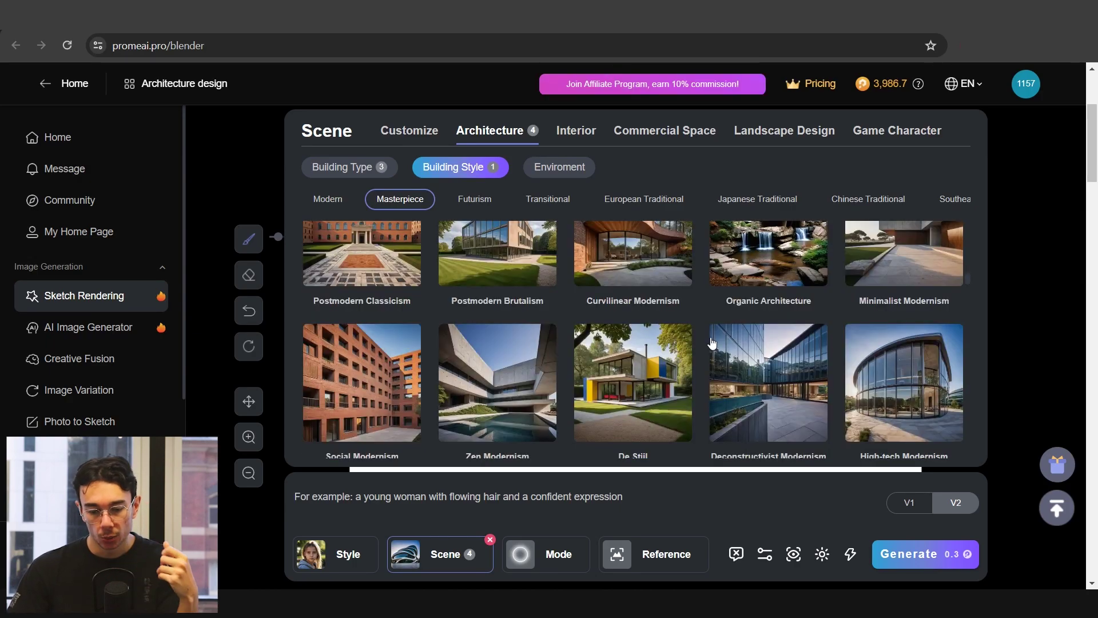
click(768, 275)
click(921, 279)
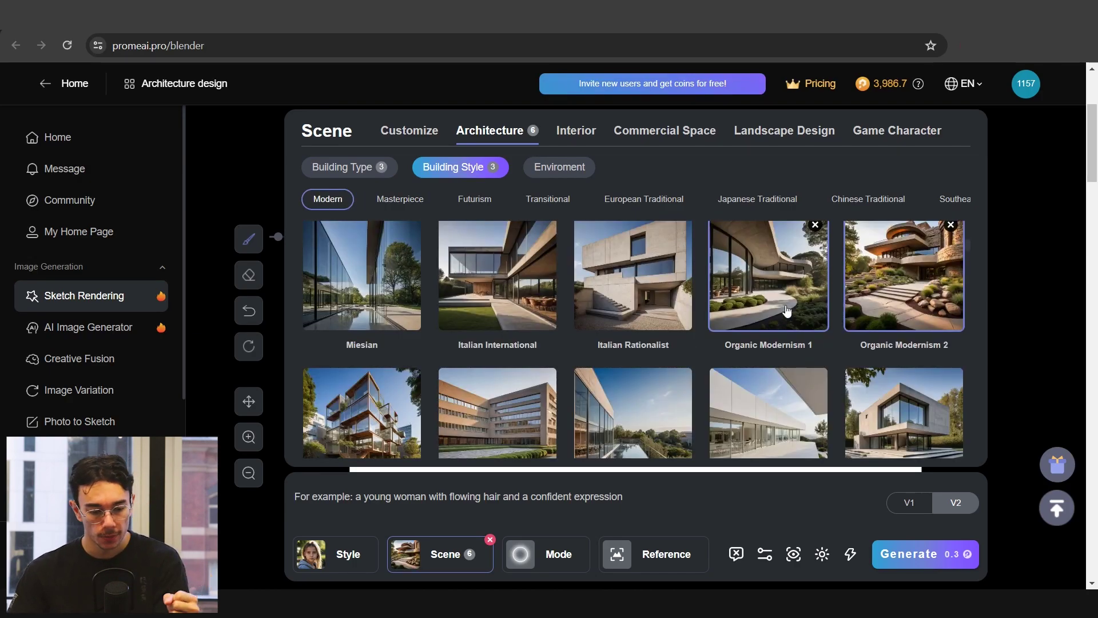
scroll(593, 315, down, 2)
click(368, 318)
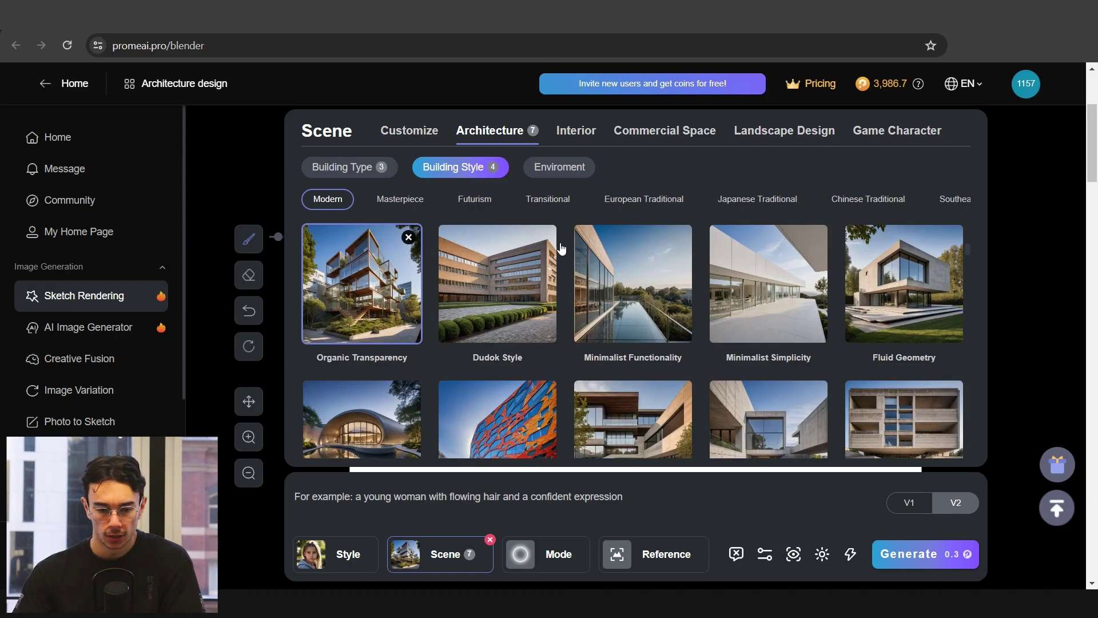
click(579, 172)
click(491, 248)
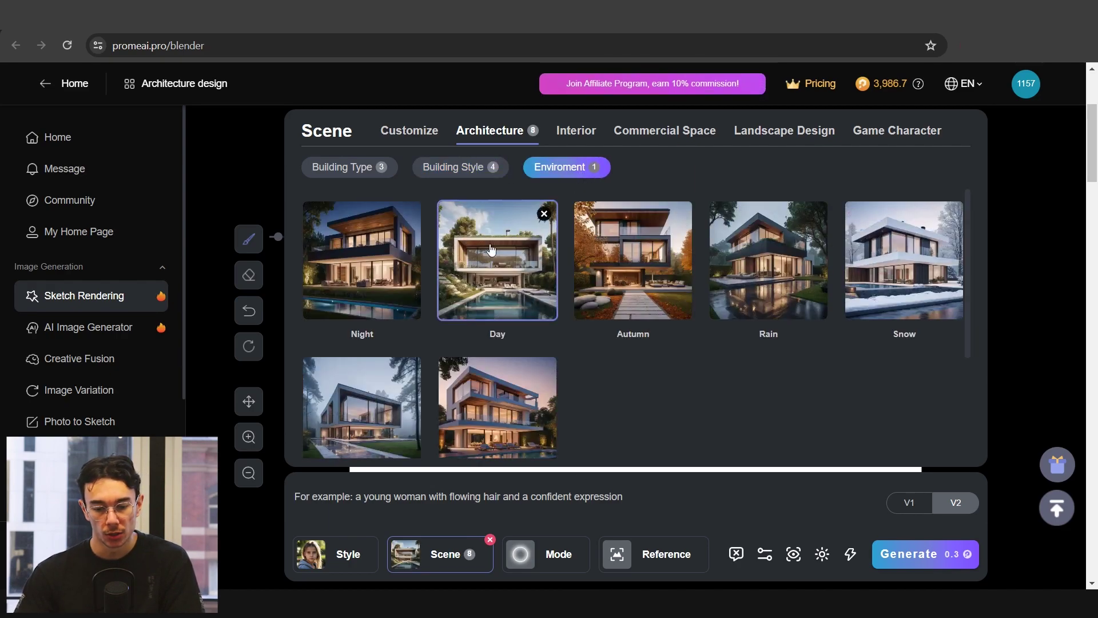
click(479, 508)
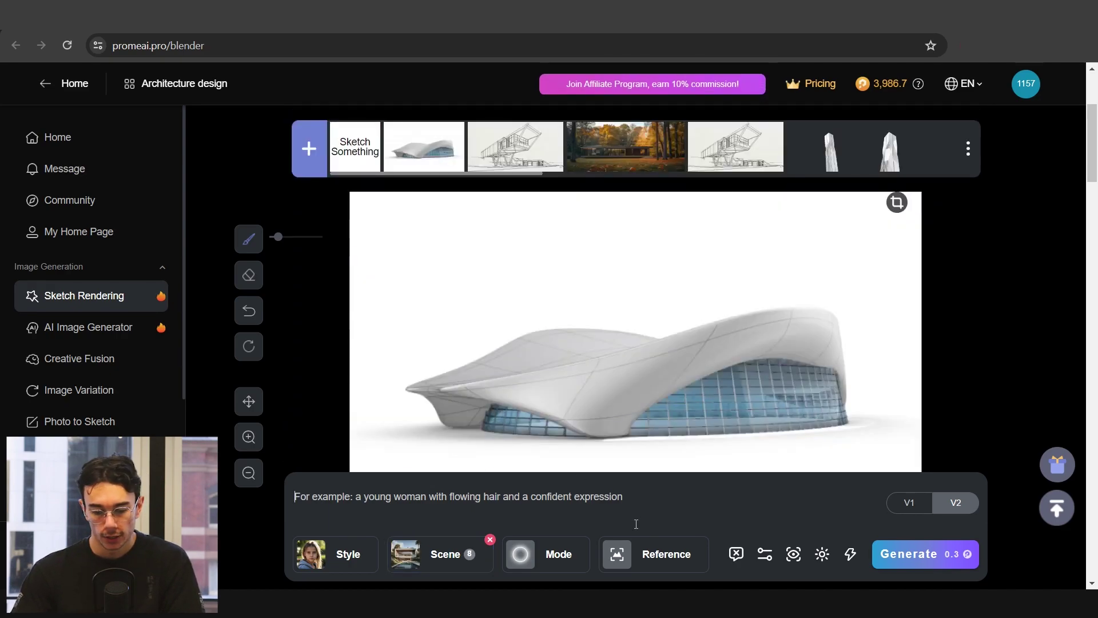
Step: Generate museum renders and compare the third and second results with the sketch
click(938, 558)
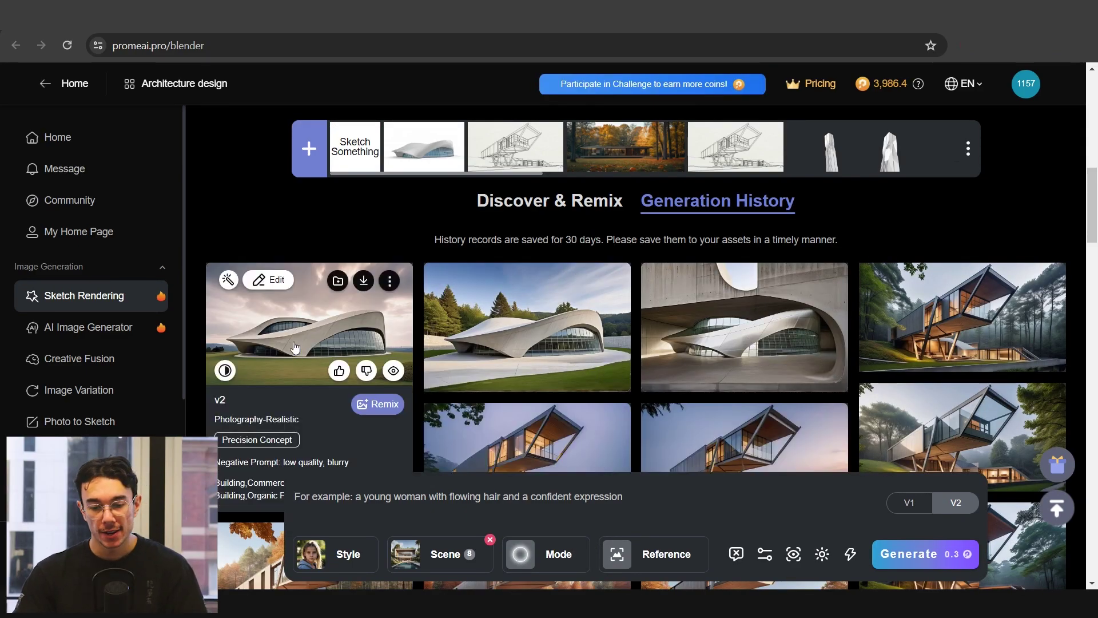
click(746, 329)
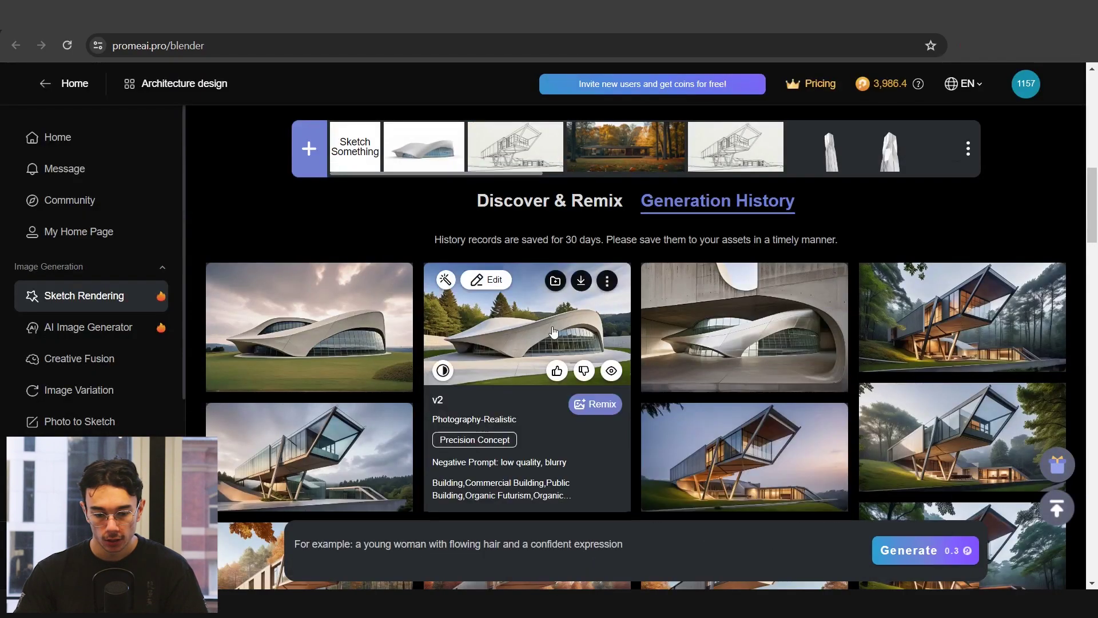
click(553, 330)
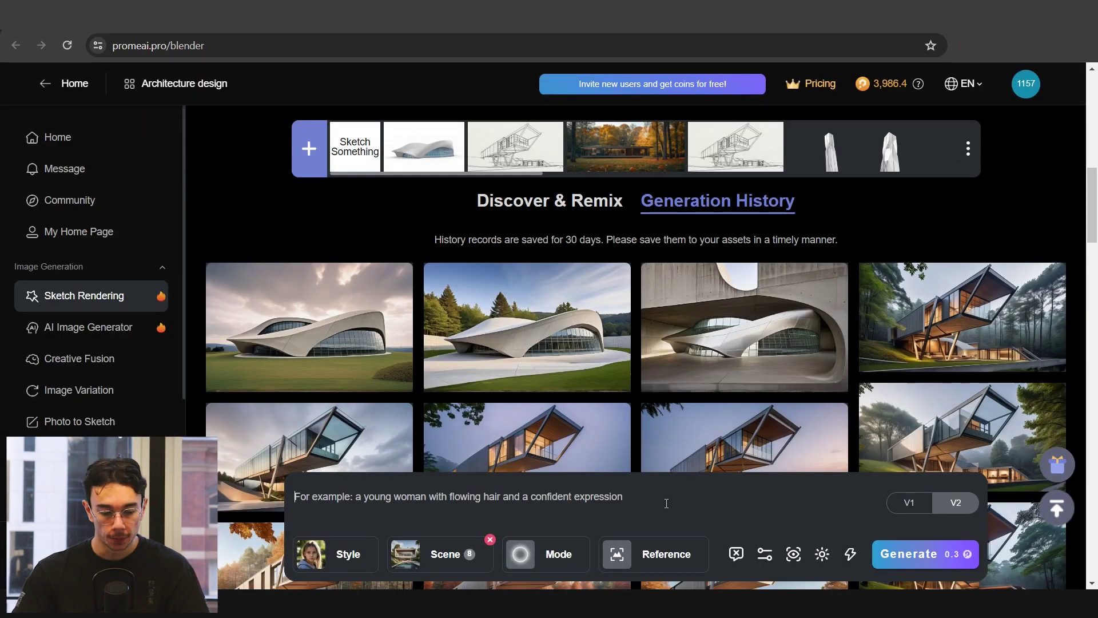
Step: Prompt 'A modern museum building in a futuristic city' with Aerial View perspective, generate, and preview a result
text(A modern museum building in a futuristic city)
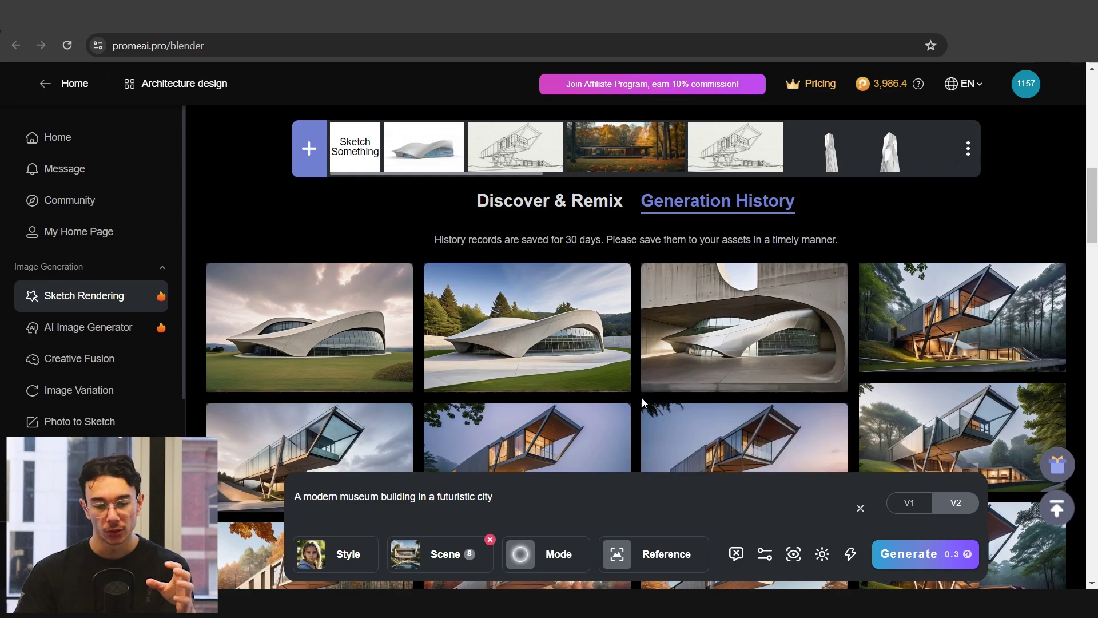
click(440, 553)
click(433, 167)
scroll(783, 303, down, 10)
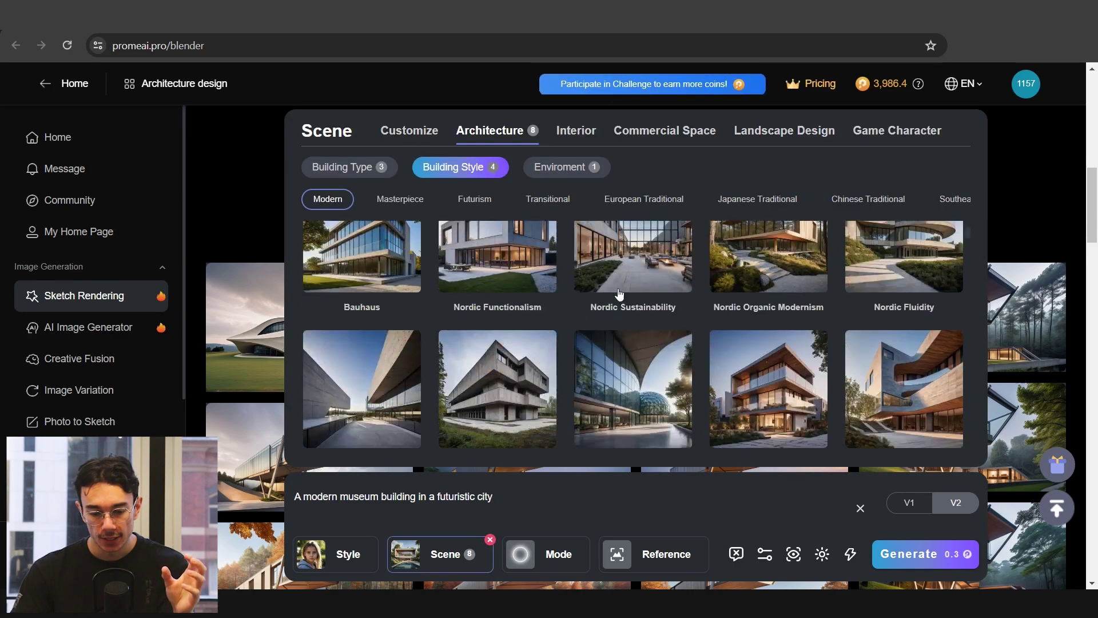
scroll(783, 303, down, 1)
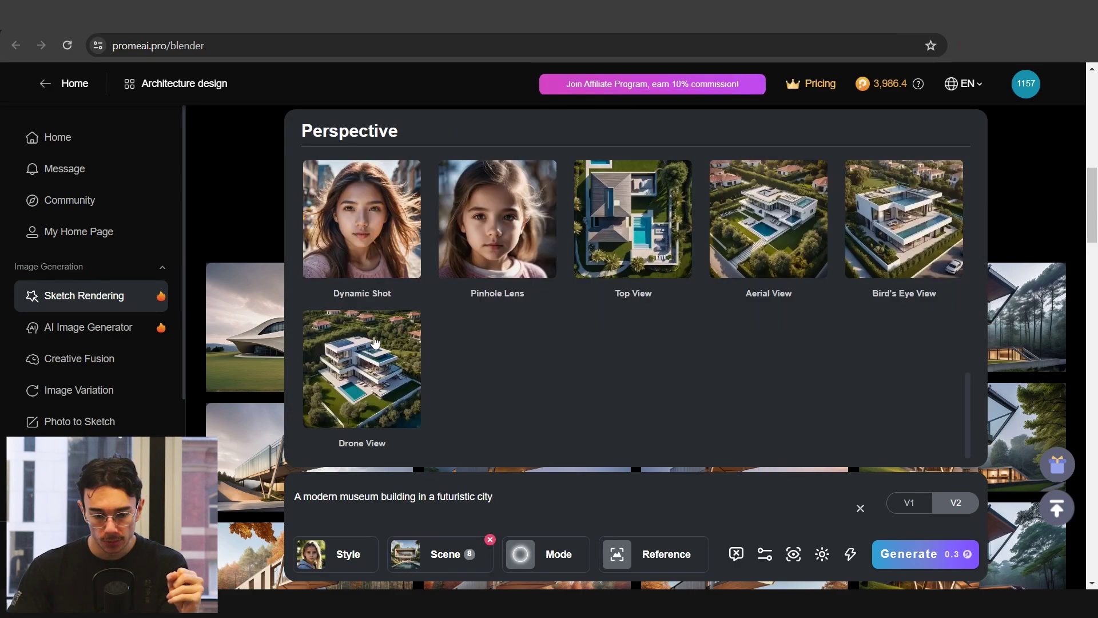
click(762, 247)
key(Return)
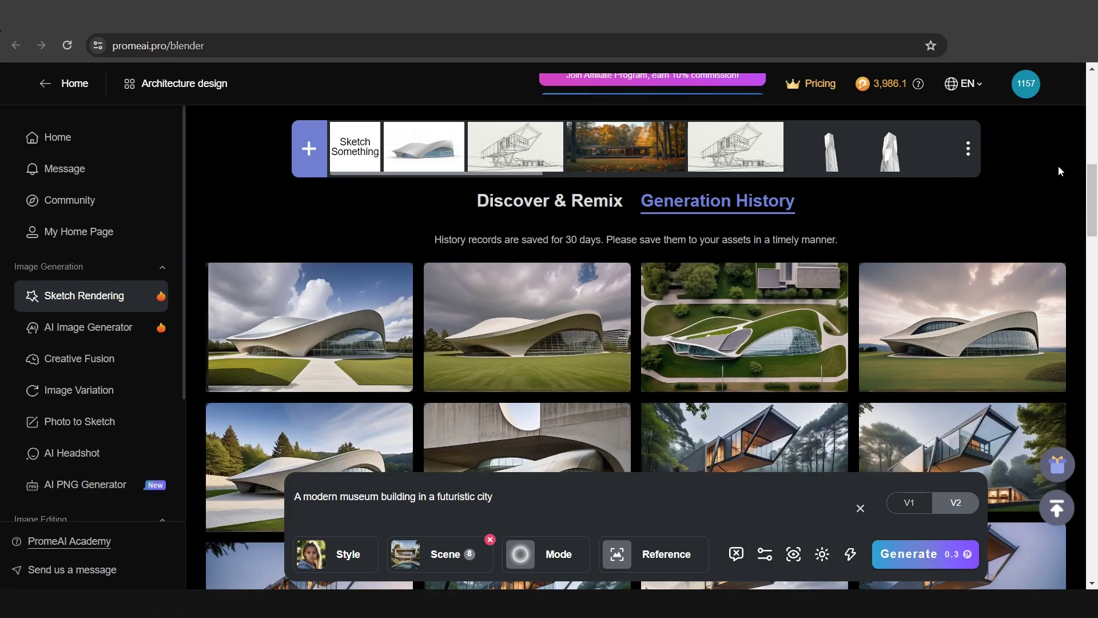
click(499, 334)
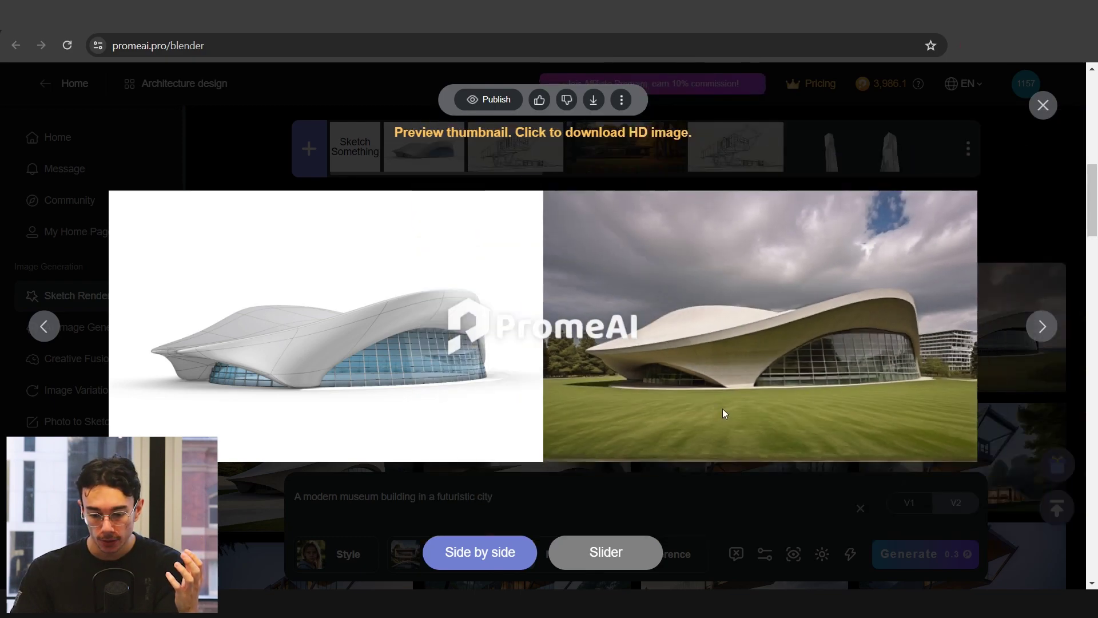
Step: Drop Aerial View, select Commercial Building and Public Building, and generate new renders
click(676, 562)
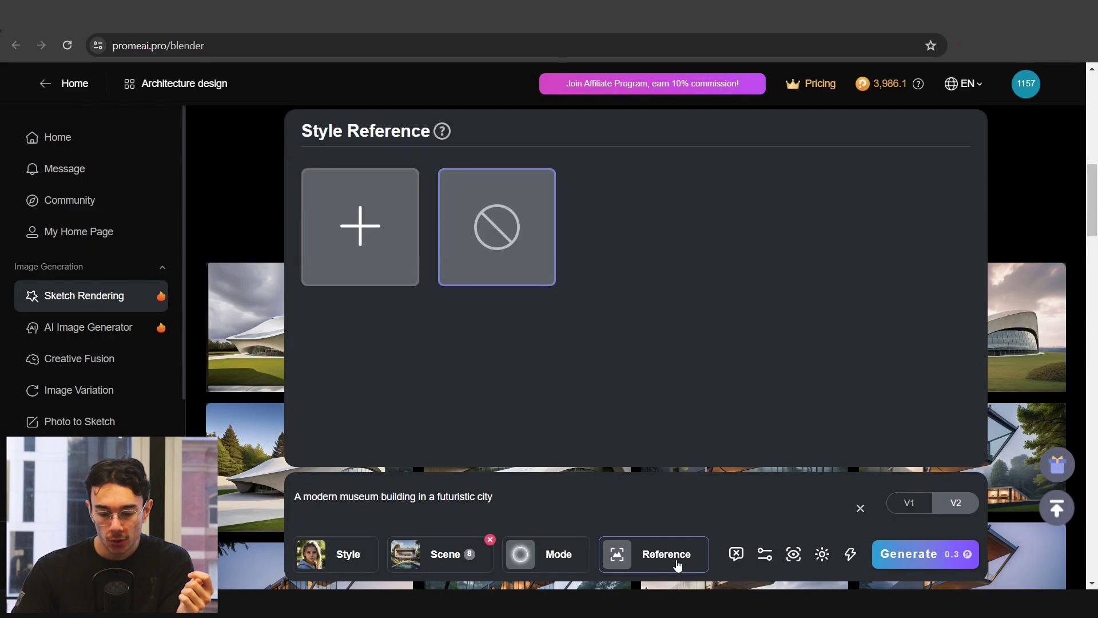
click(793, 554)
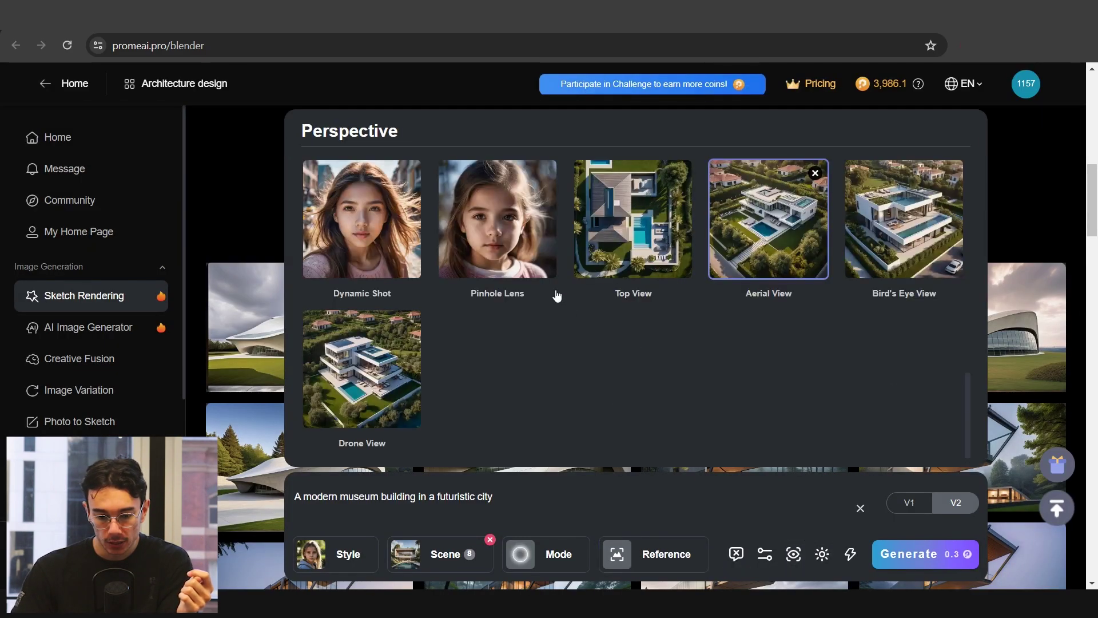
click(813, 173)
click(440, 554)
click(796, 278)
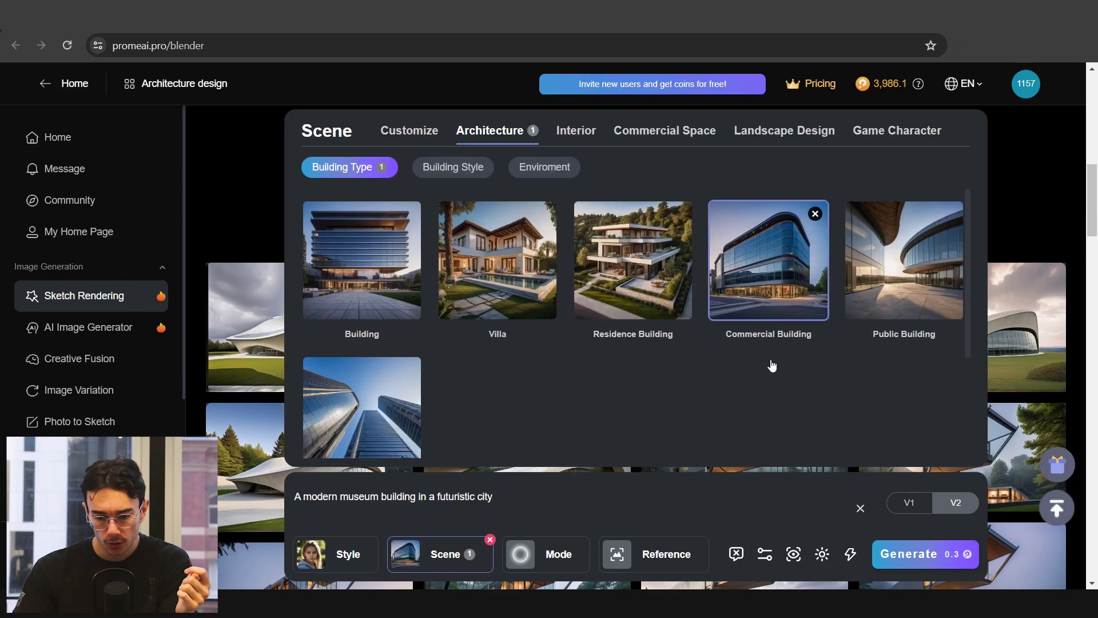
click(896, 283)
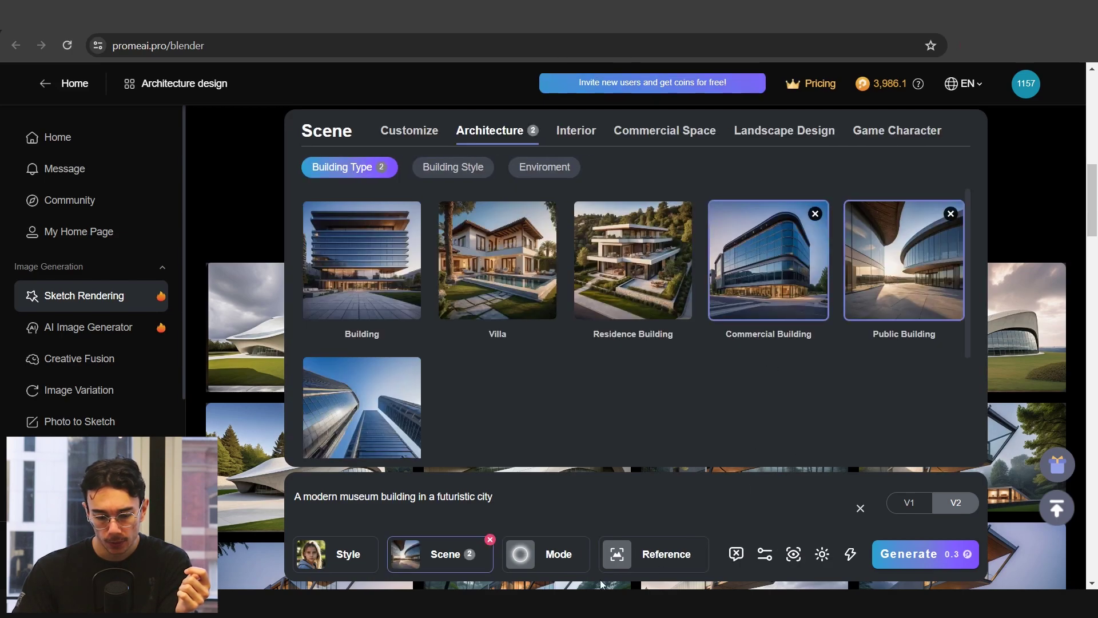
click(432, 558)
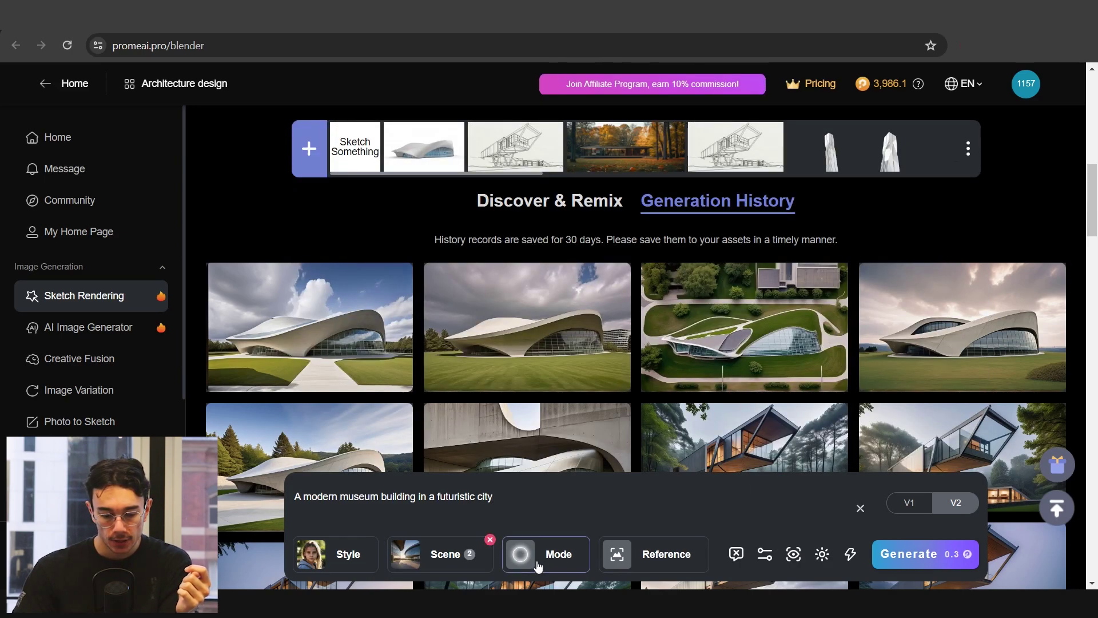
click(909, 553)
Step: Check the building style options, then preview the newest render beside the sketch
click(441, 555)
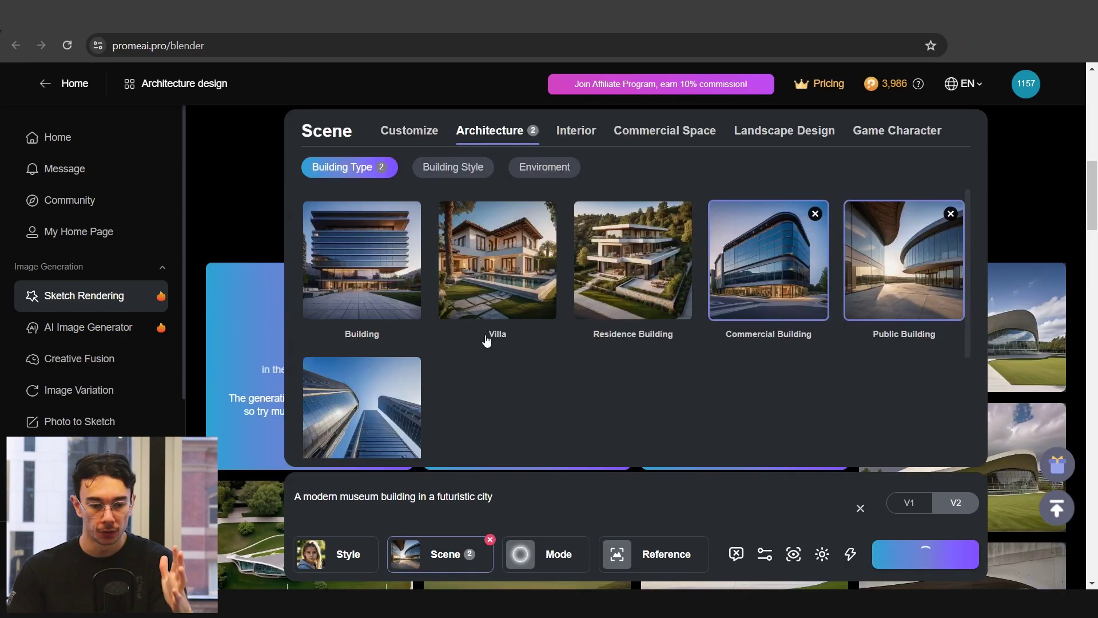
click(472, 173)
click(441, 561)
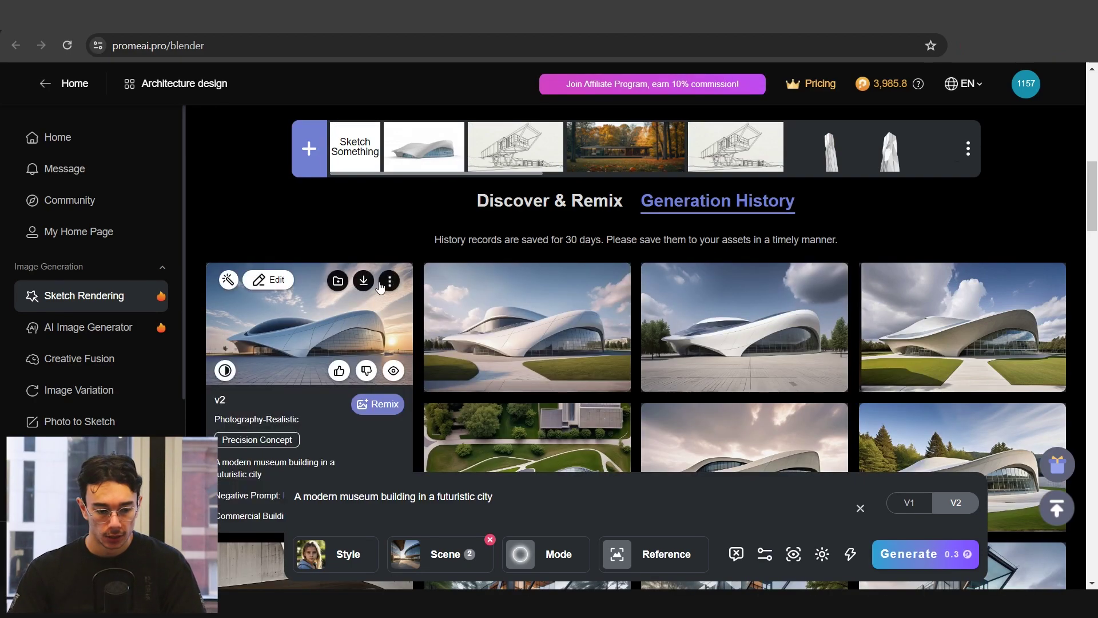
click(309, 314)
Step: Add the Italian Futurist, Futuristic 7 and Futuristic building styles
key(Escape)
click(430, 572)
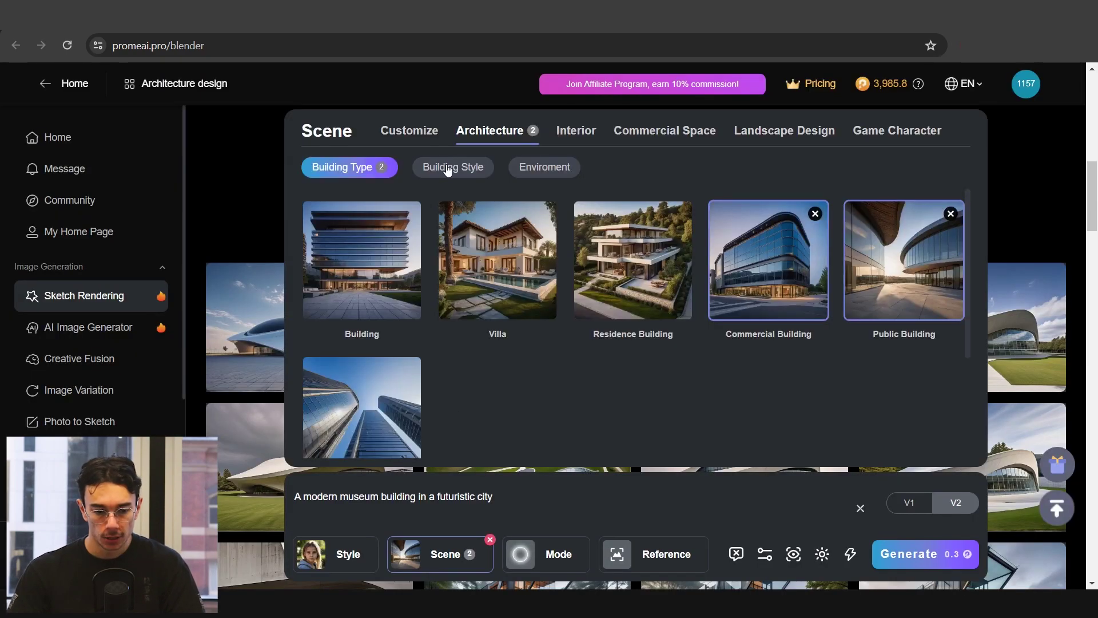
click(448, 170)
scroll(608, 360, down, 5)
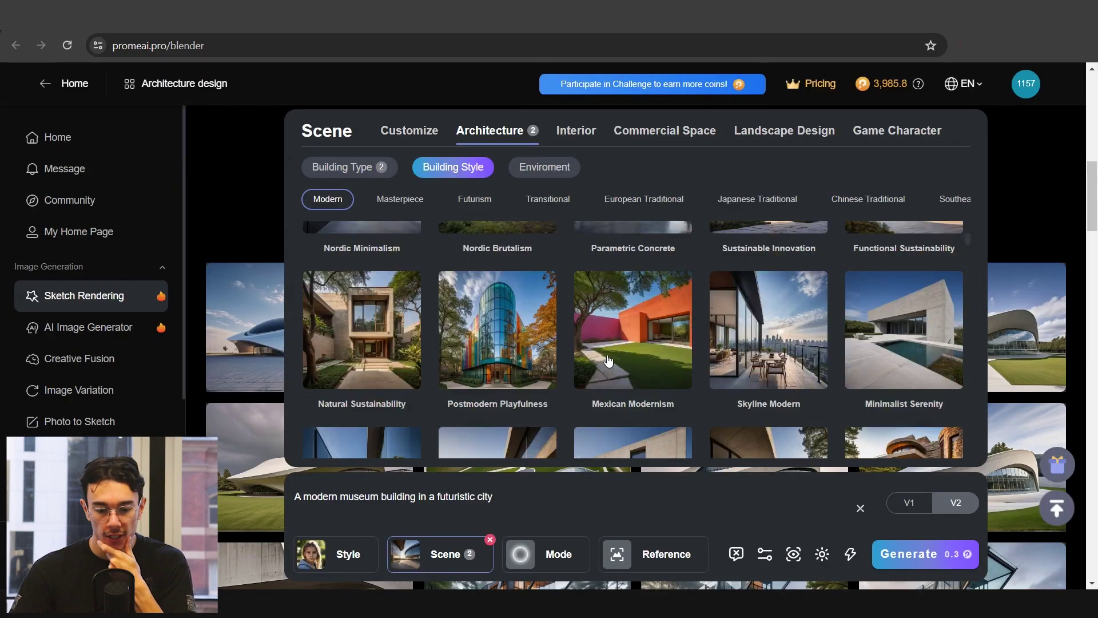
scroll(615, 348, down, 5)
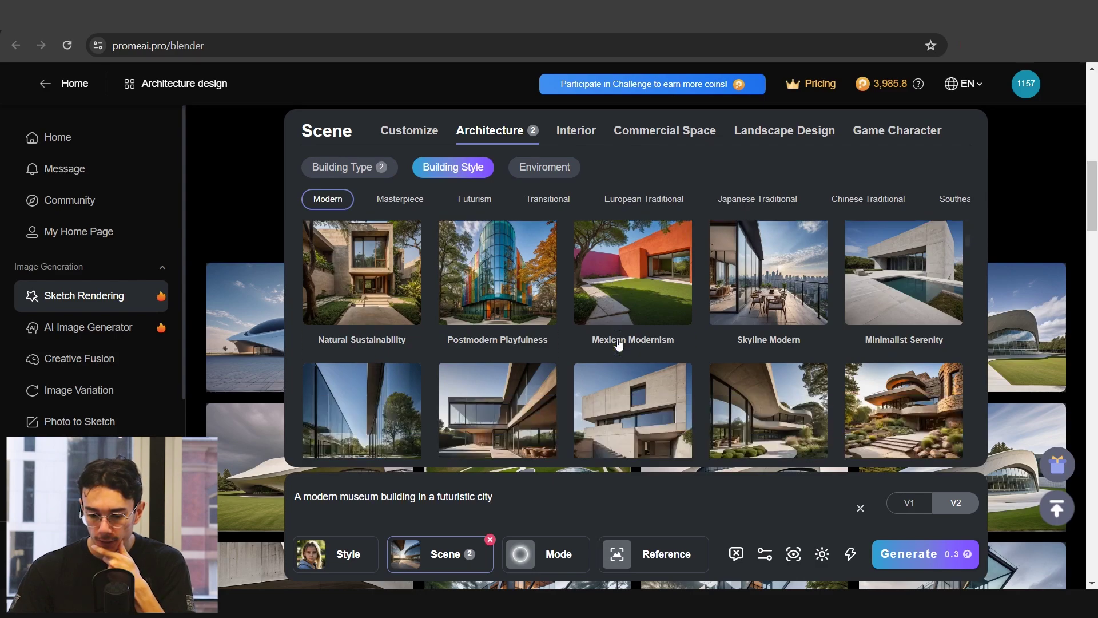
click(650, 355)
scroll(651, 354, down, 3)
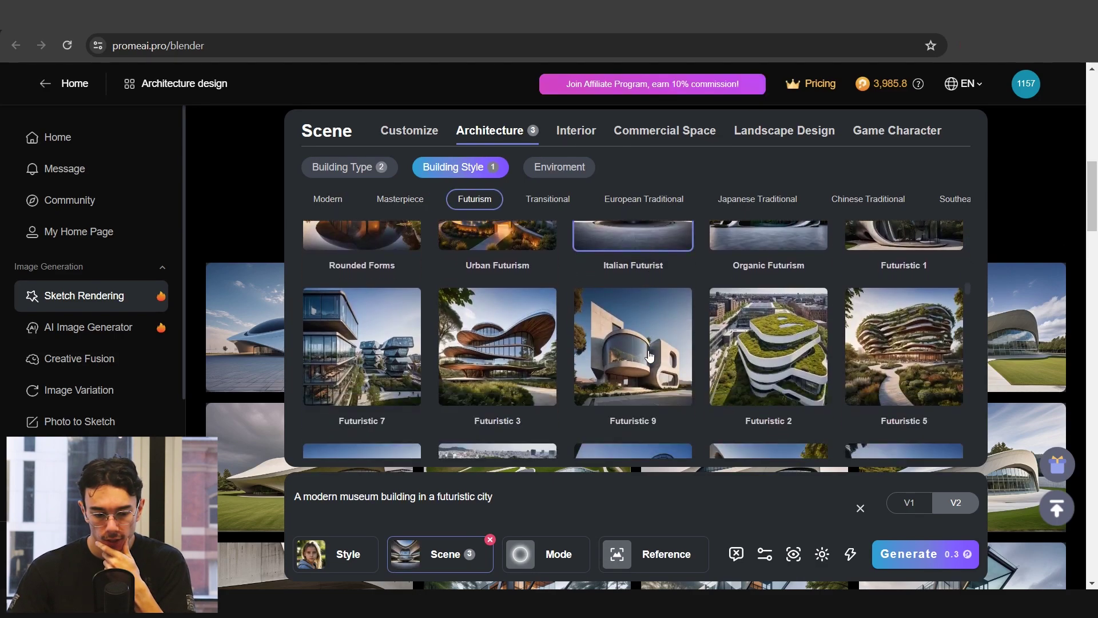
click(334, 350)
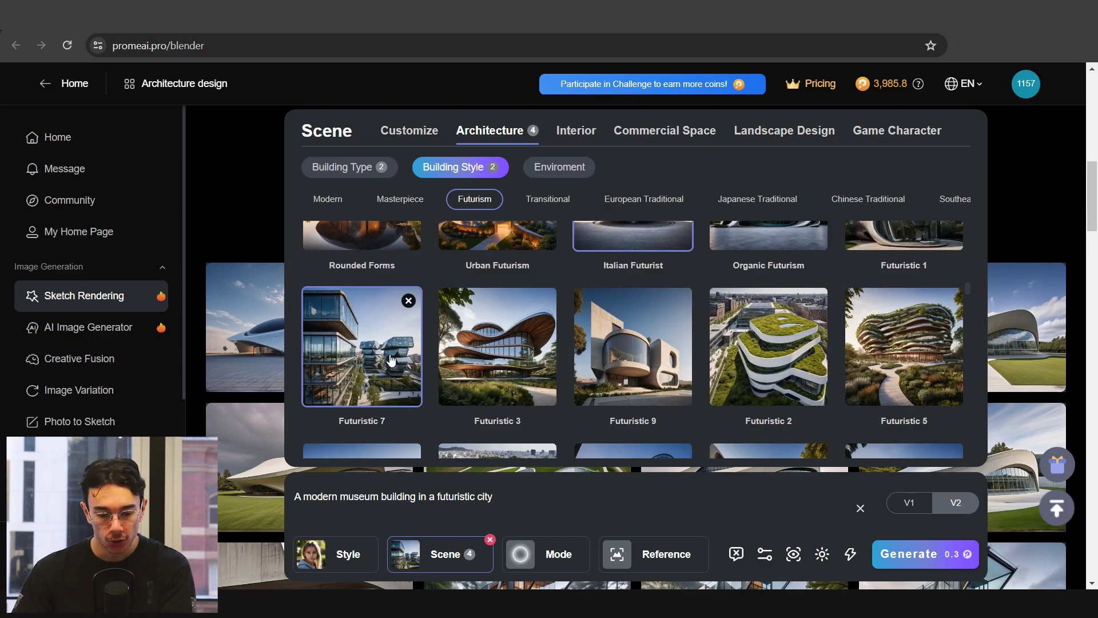
scroll(389, 357, down, 2)
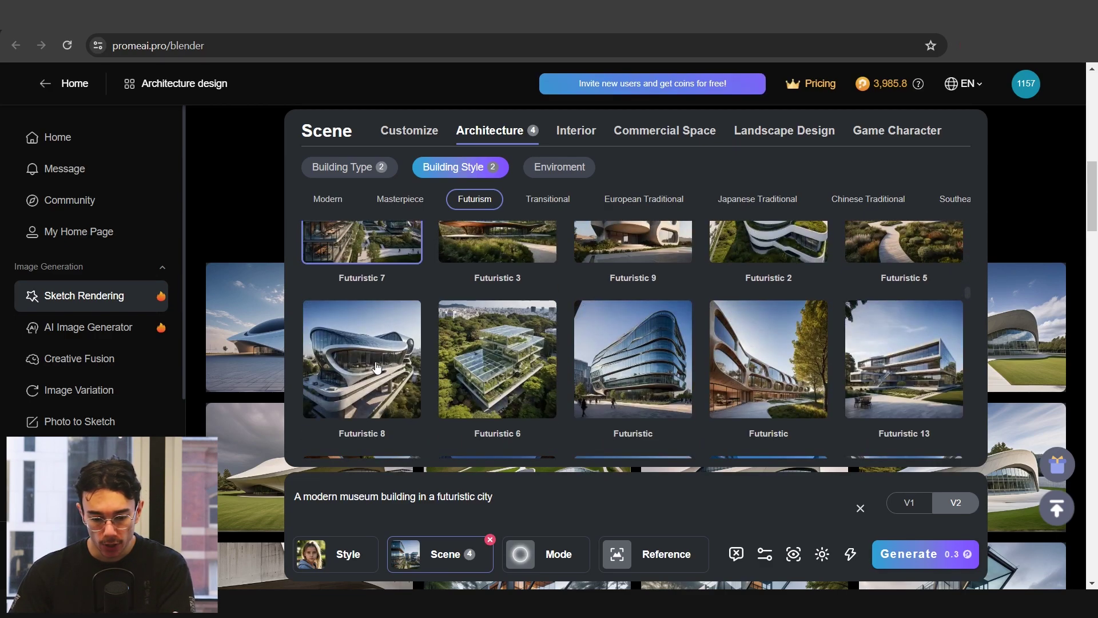
click(643, 375)
scroll(643, 376, down, 1)
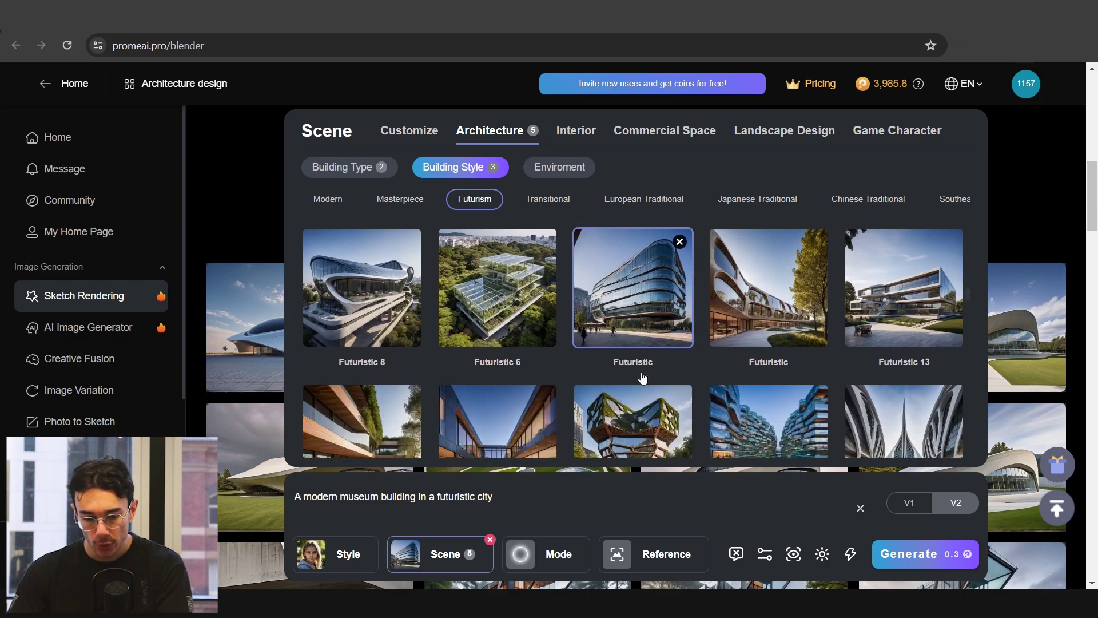
scroll(667, 348, down, 2)
scroll(667, 343, down, 2)
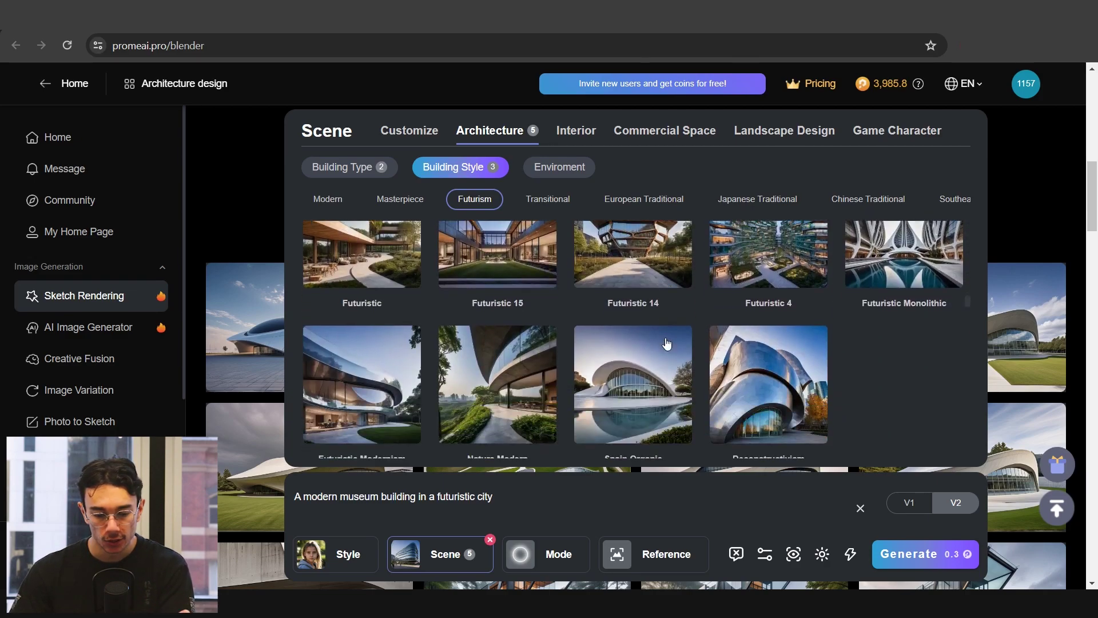
Step: Generate museum renders with these styles and enlarge the first new render
click(546, 554)
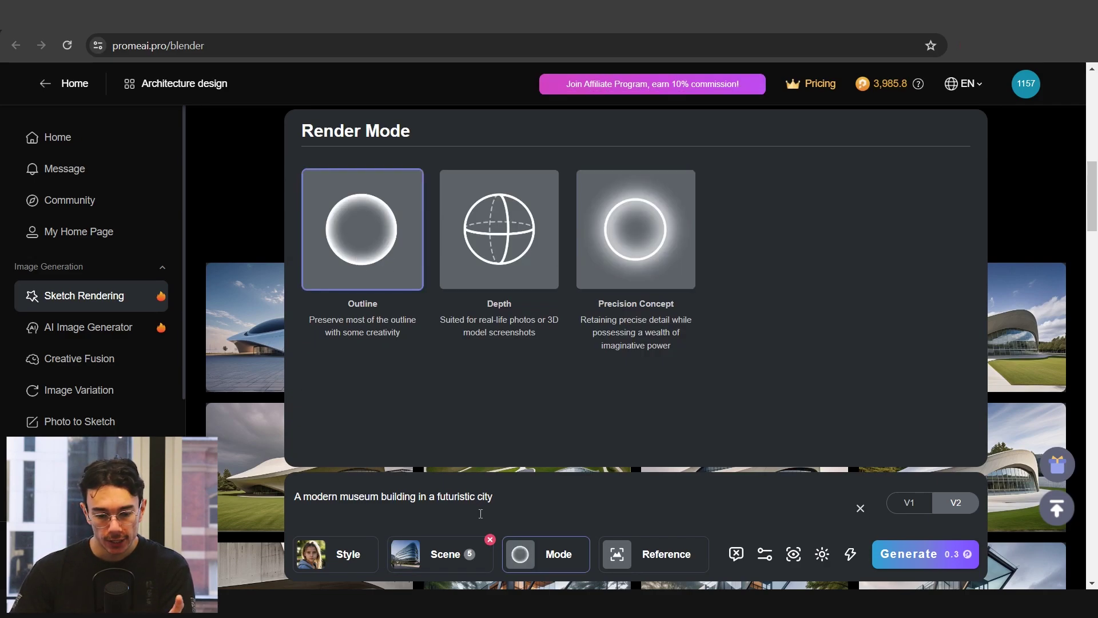
click(581, 501)
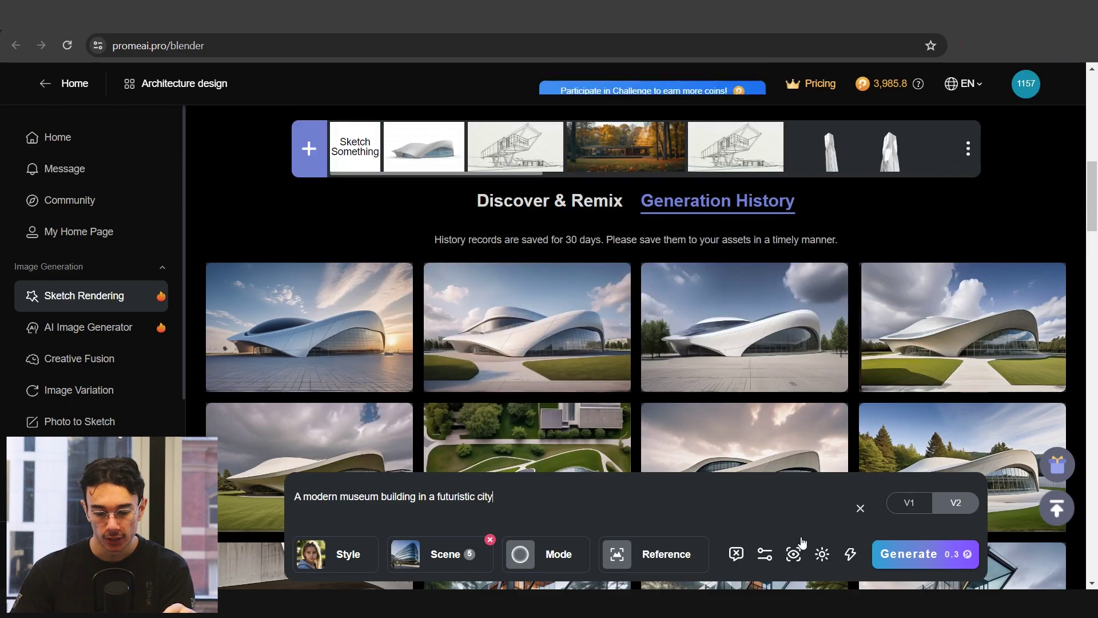
click(920, 559)
mouse_move(1029, 331)
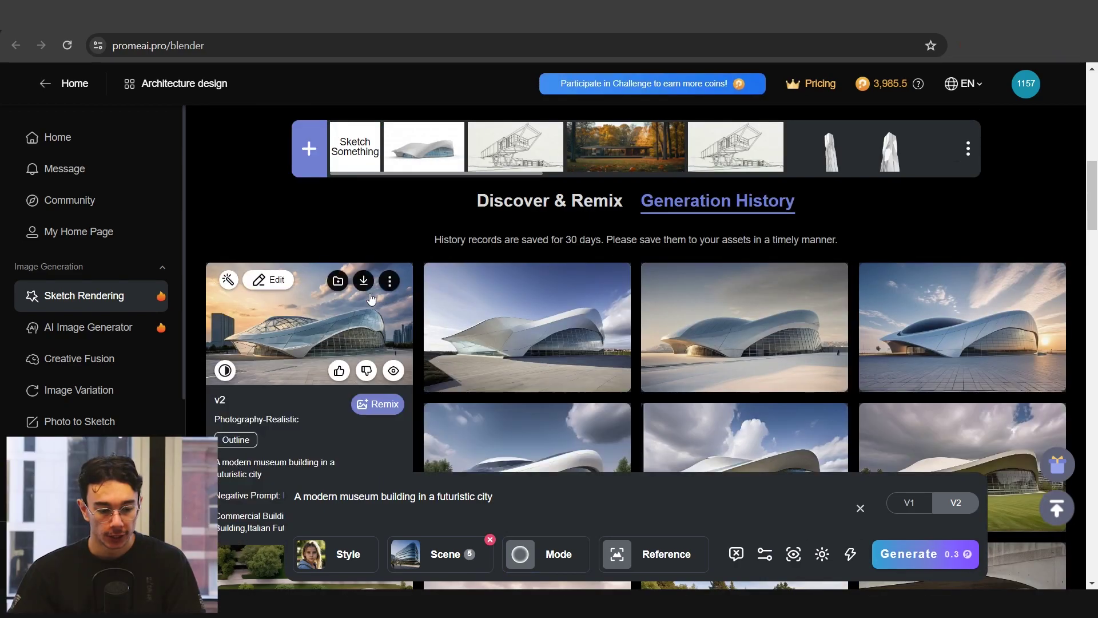
click(346, 297)
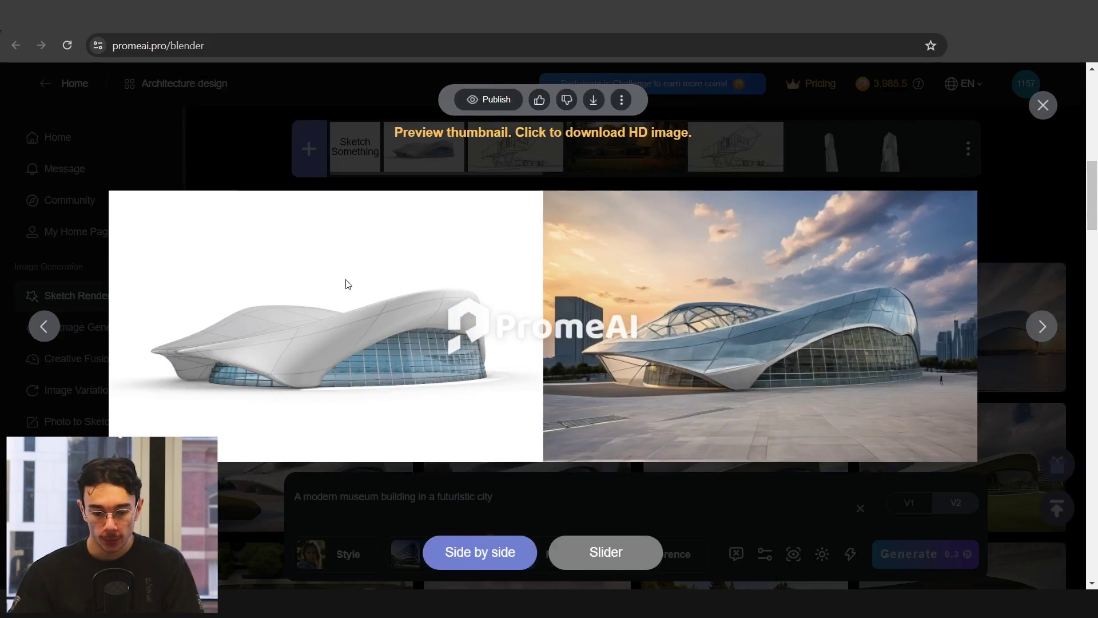
click(903, 304)
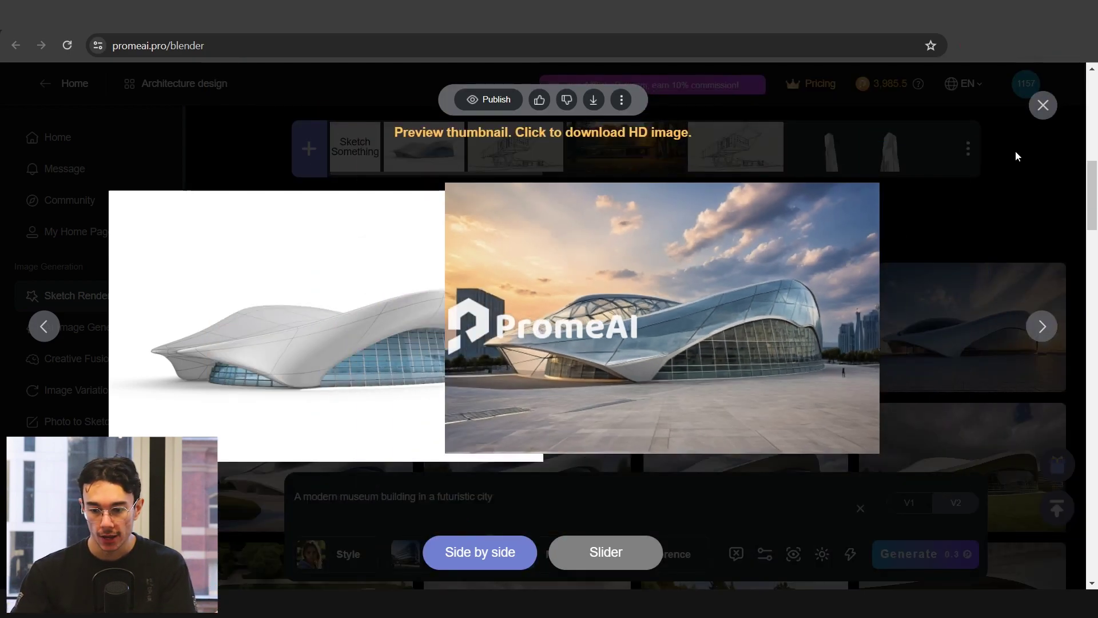
Step: Generate museum renders in Precision Concept mode with the Commercial photography style
click(1015, 149)
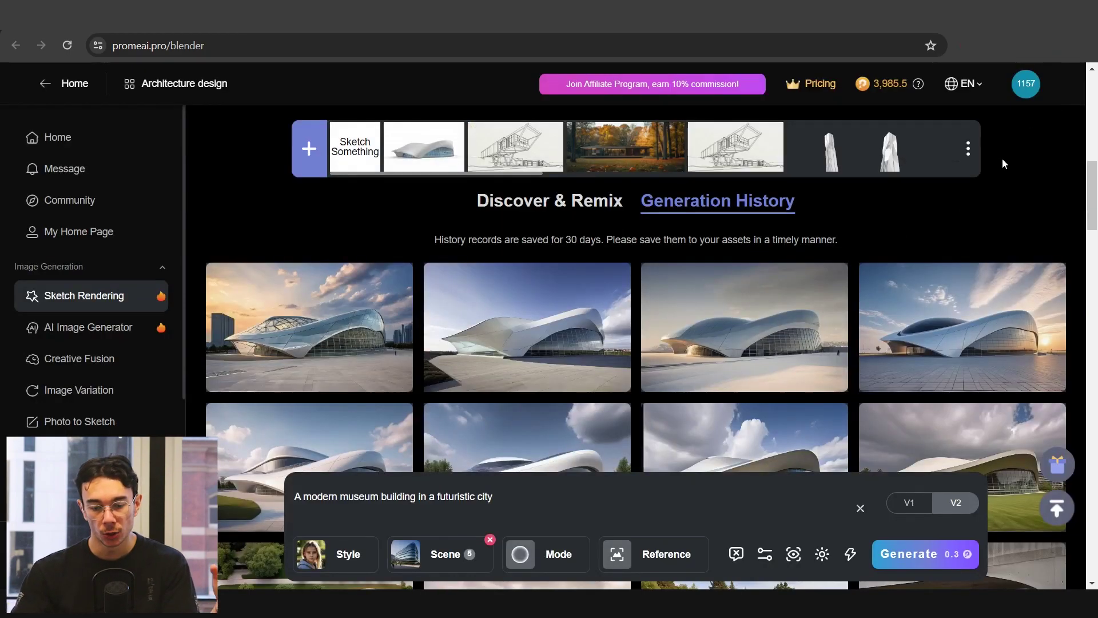
click(312, 327)
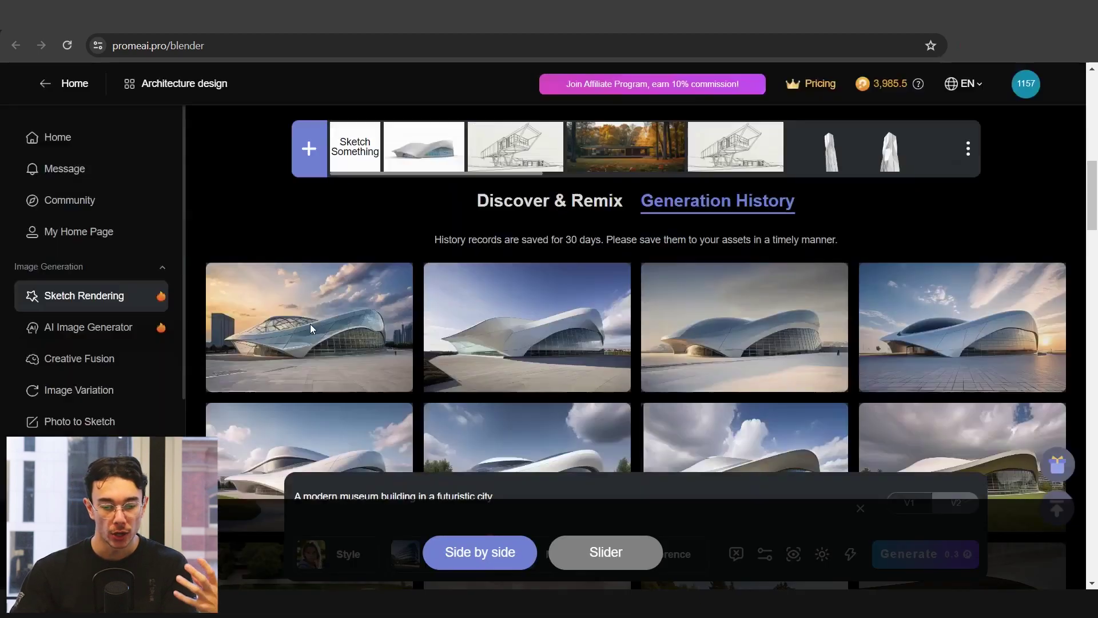
click(962, 343)
click(1045, 109)
click(554, 567)
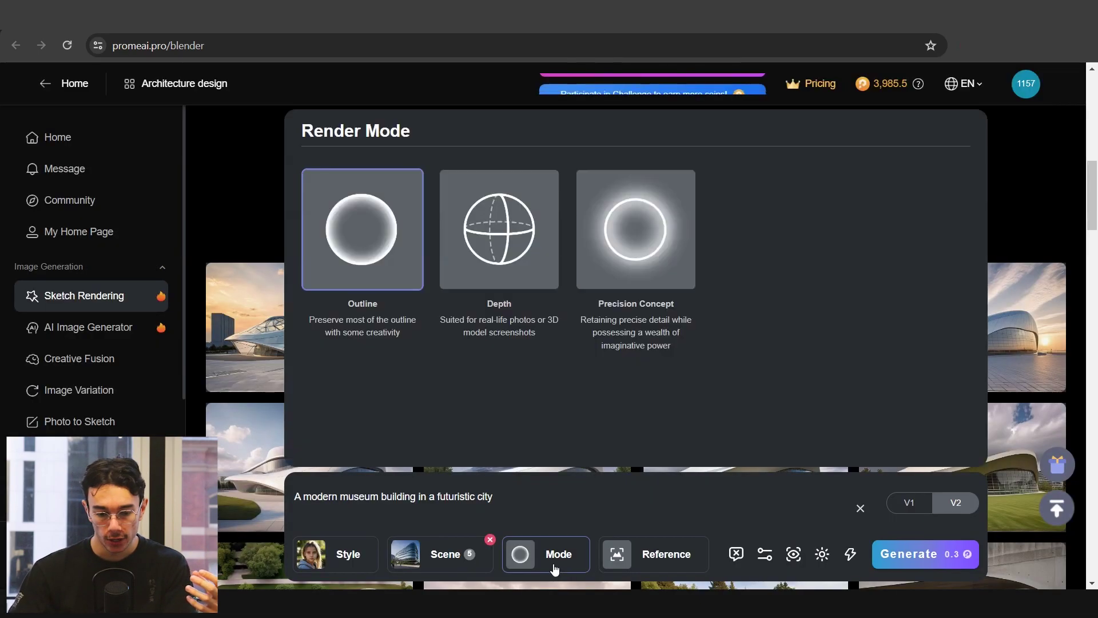
click(620, 282)
click(559, 555)
click(343, 554)
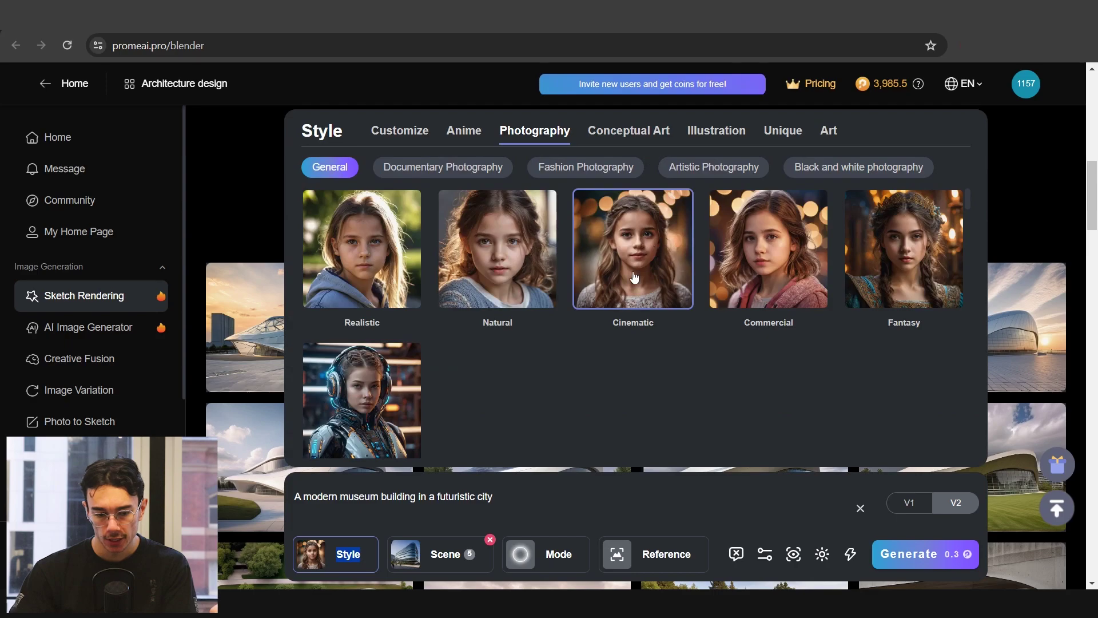
click(768, 252)
click(922, 554)
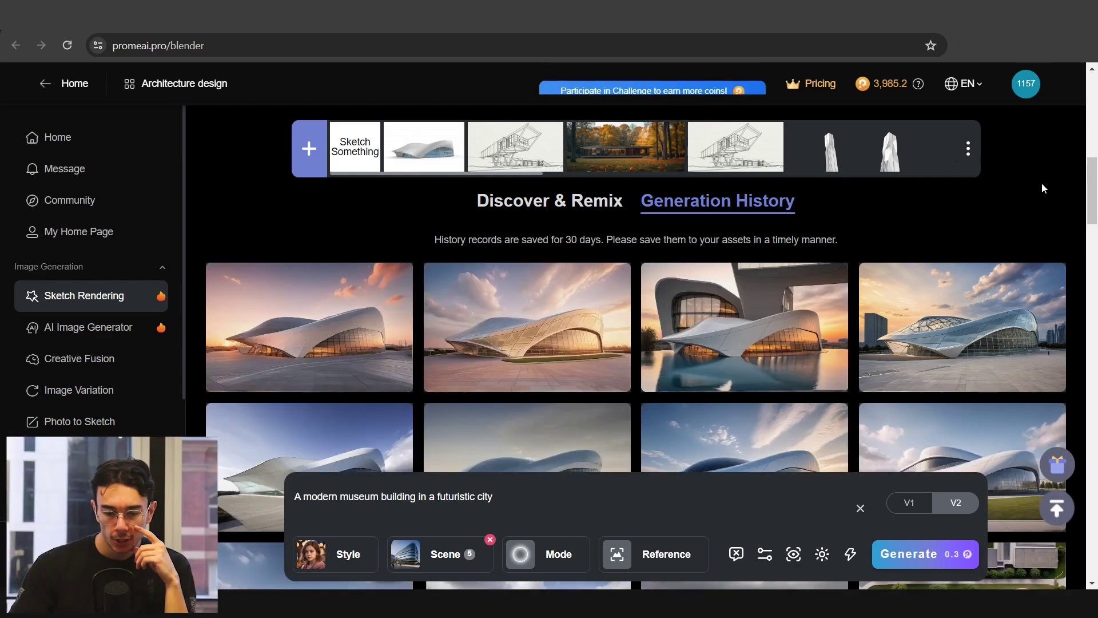
Step: Add the Rain and Night environments and generate new renders
mouse_move(708, 333)
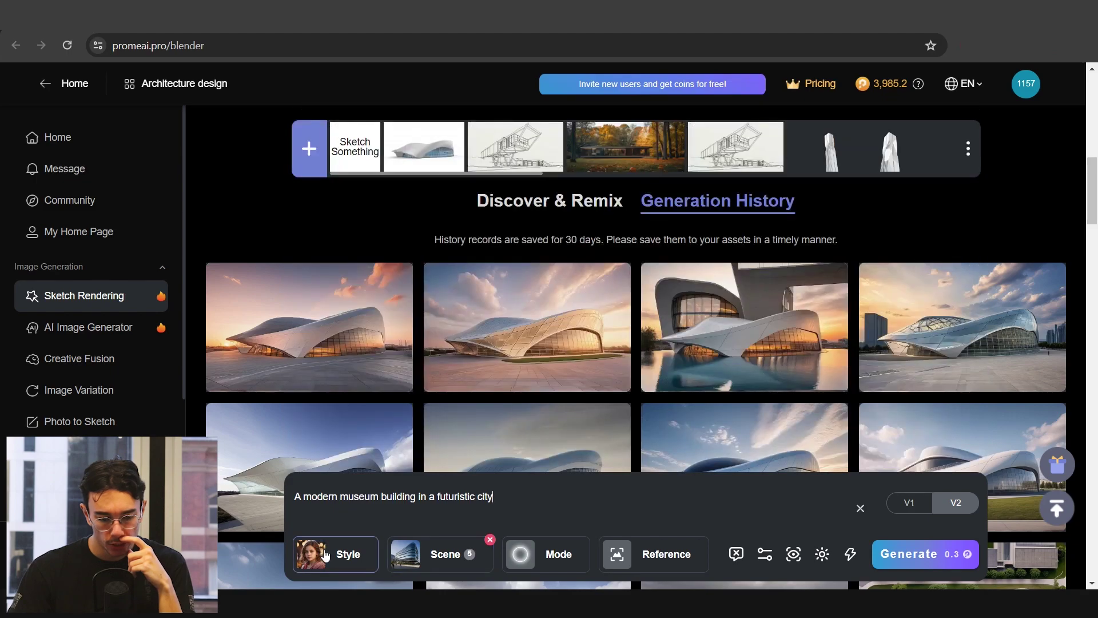
mouse_move(324, 555)
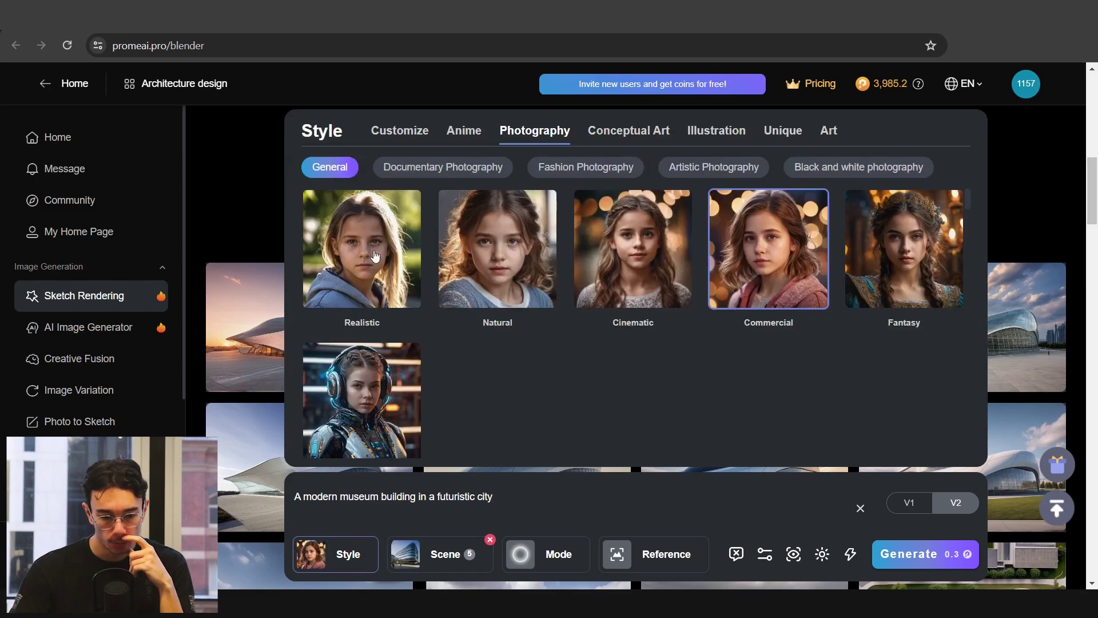
mouse_move(441, 554)
scroll(584, 361, up, 3)
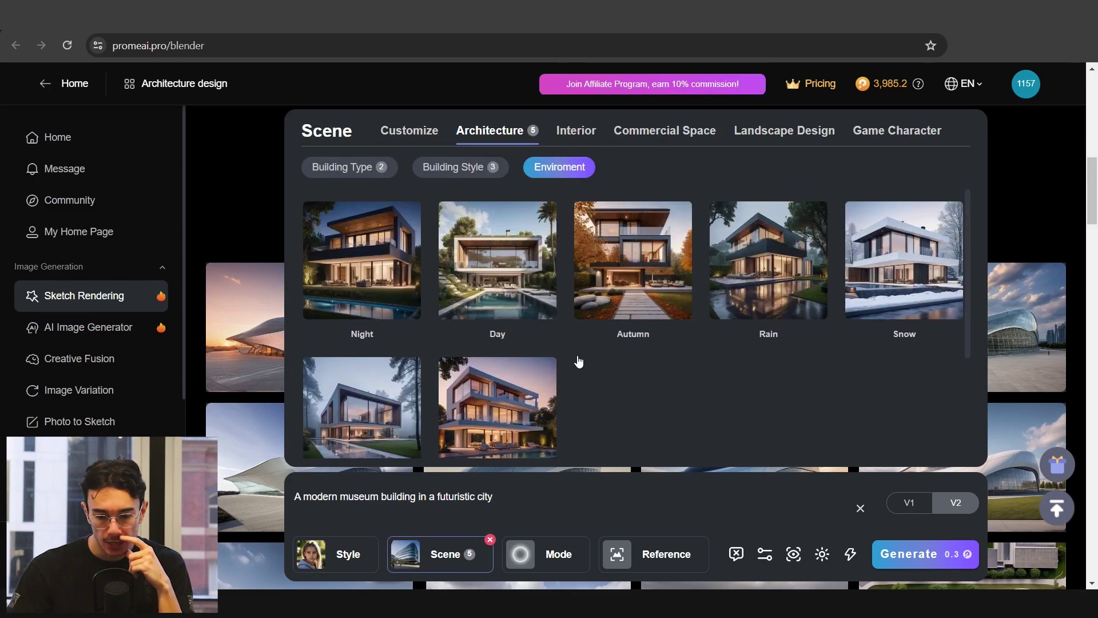
click(757, 266)
click(329, 291)
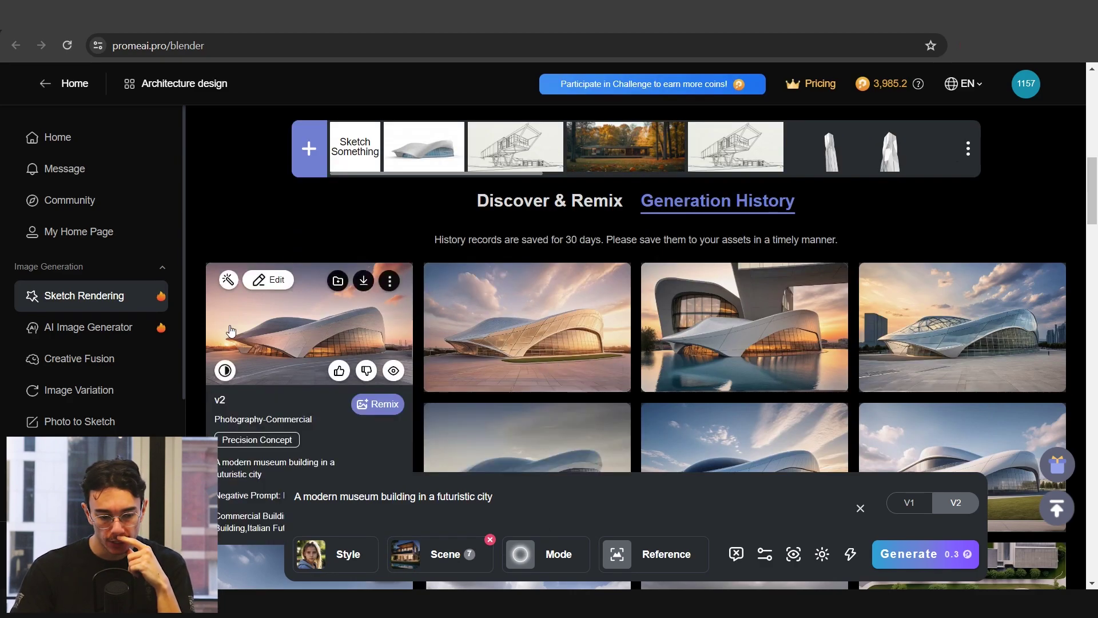
click(925, 554)
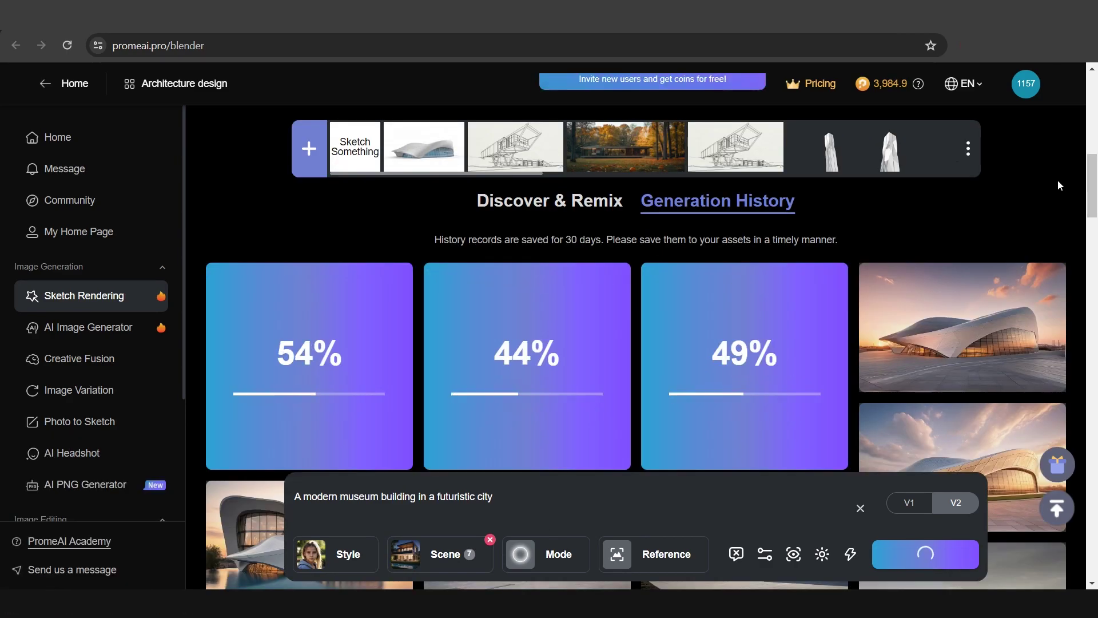
Step: Send the purple-sky museum render to the HD Upscaler and start a 2-coin upscale
click(532, 340)
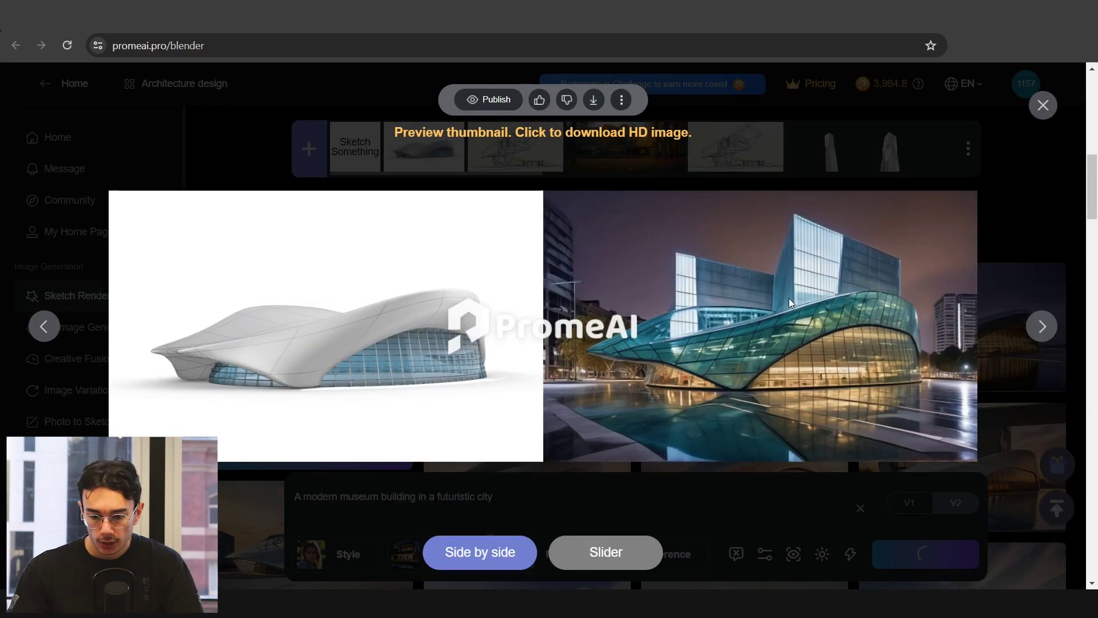
mouse_move(865, 268)
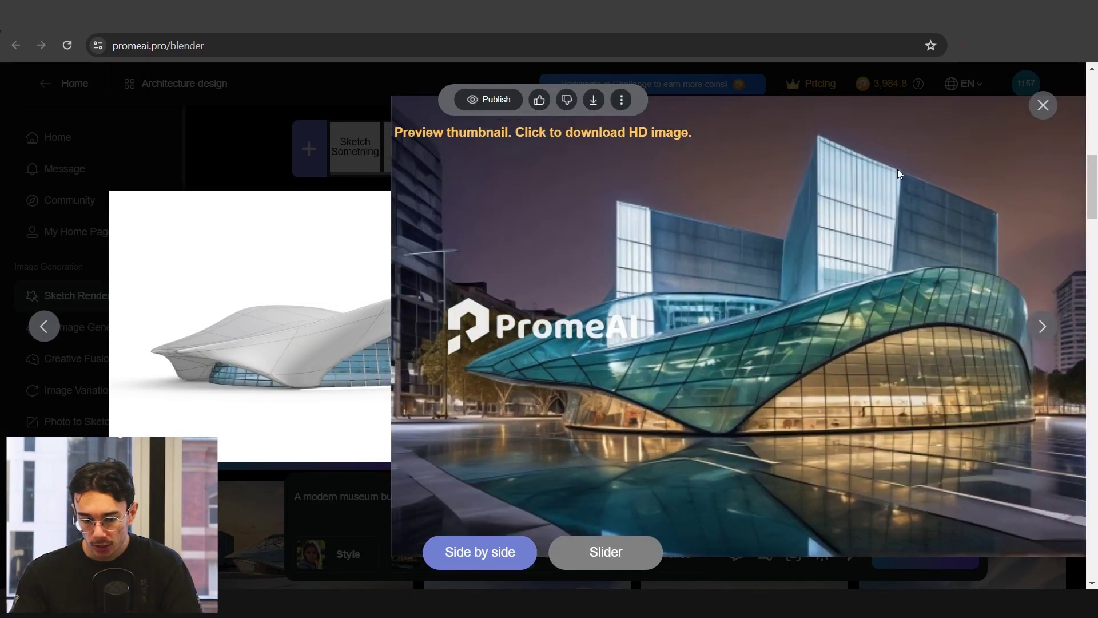
key(Escape)
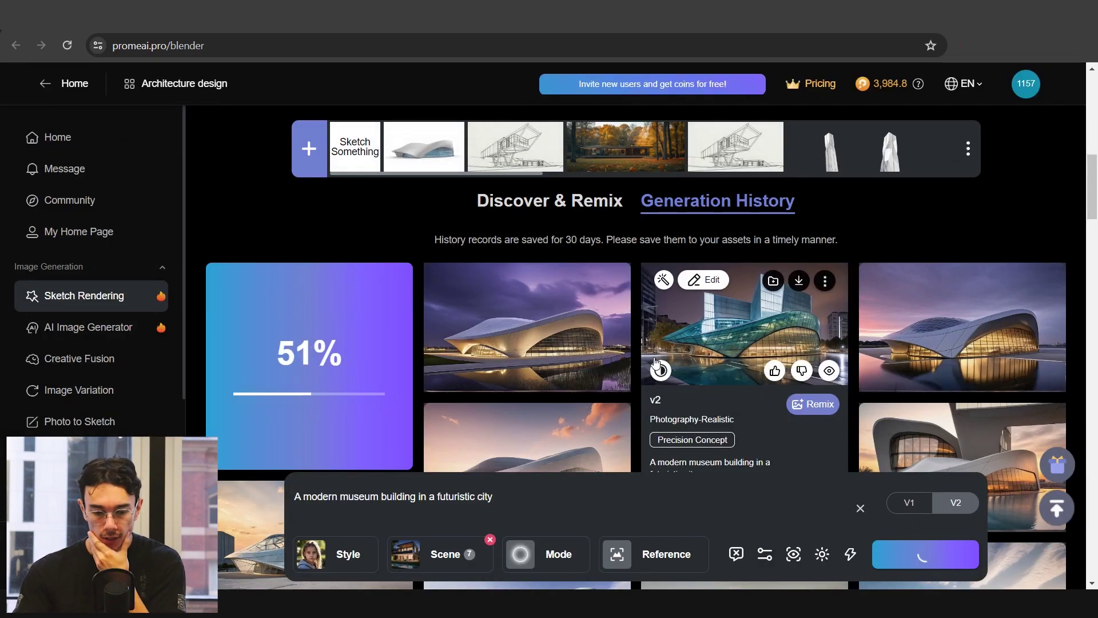
click(539, 330)
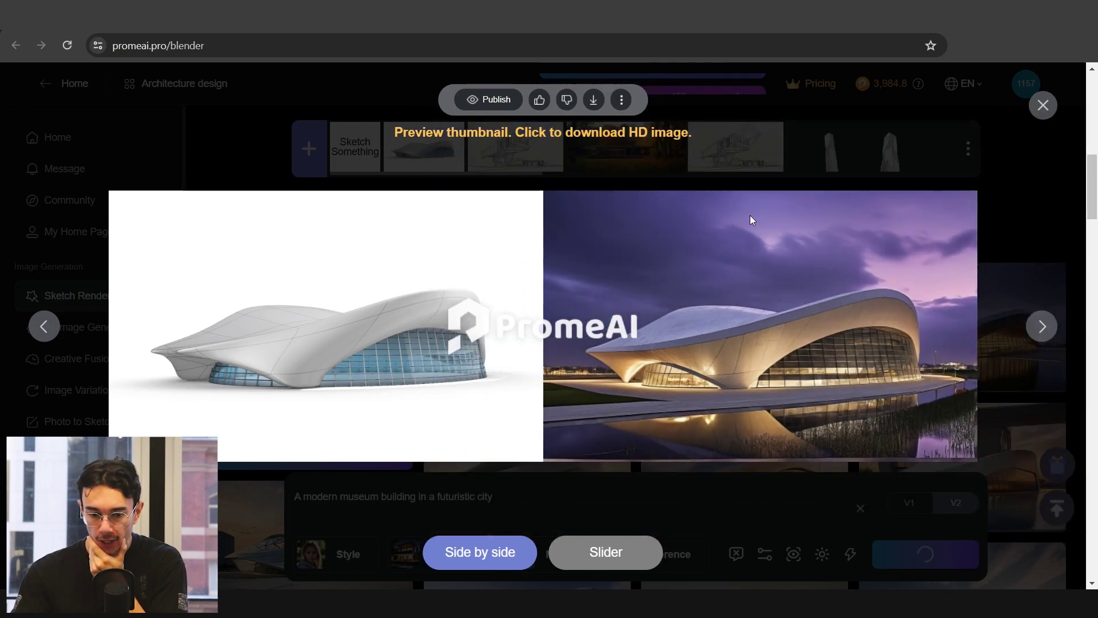
click(595, 102)
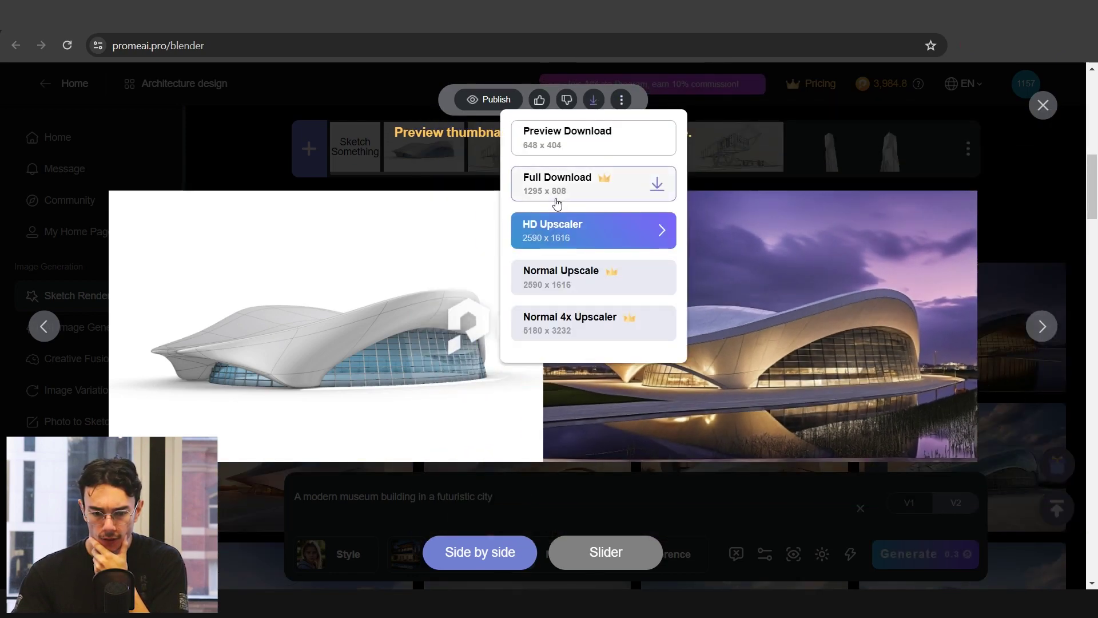
click(552, 233)
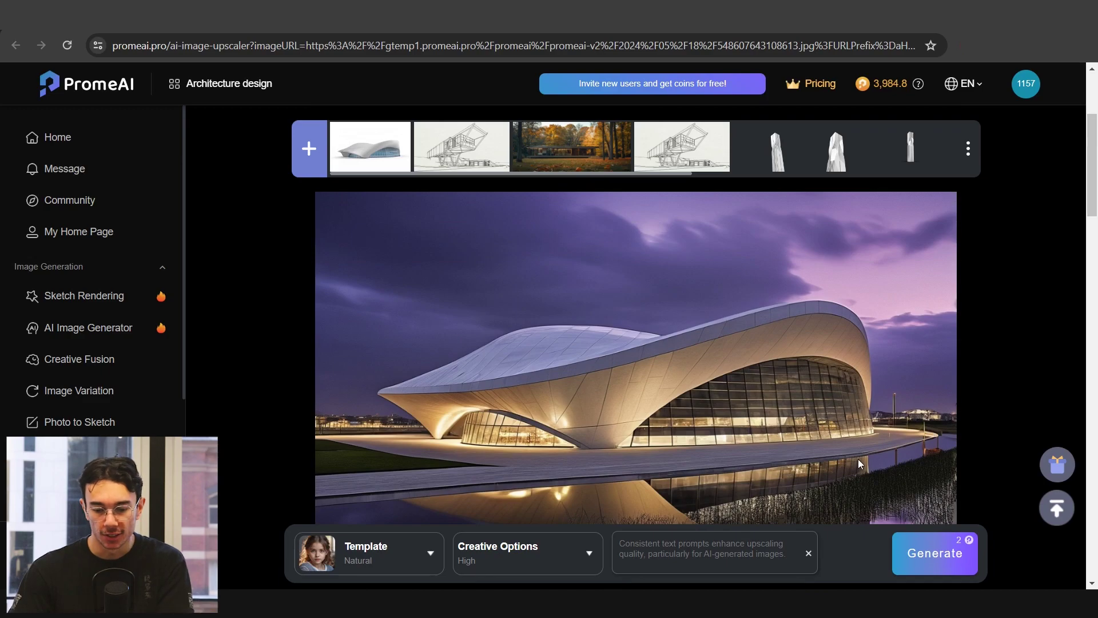
click(945, 547)
click(681, 280)
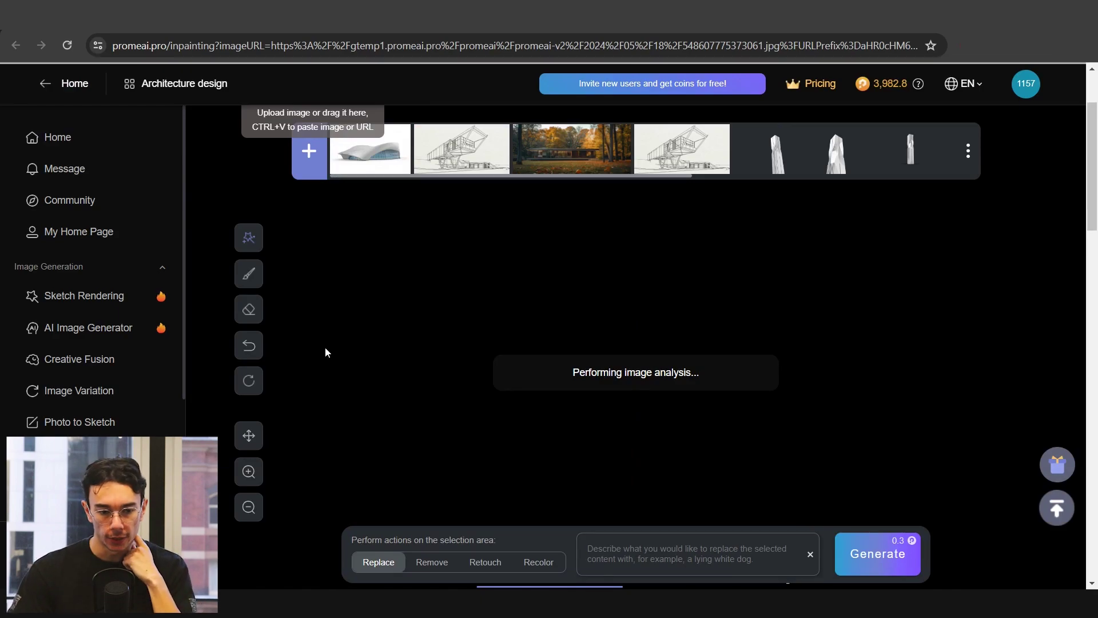
Step: Erase the tall glass blocks behind the museum with a Remove pass
key(alt+Left)
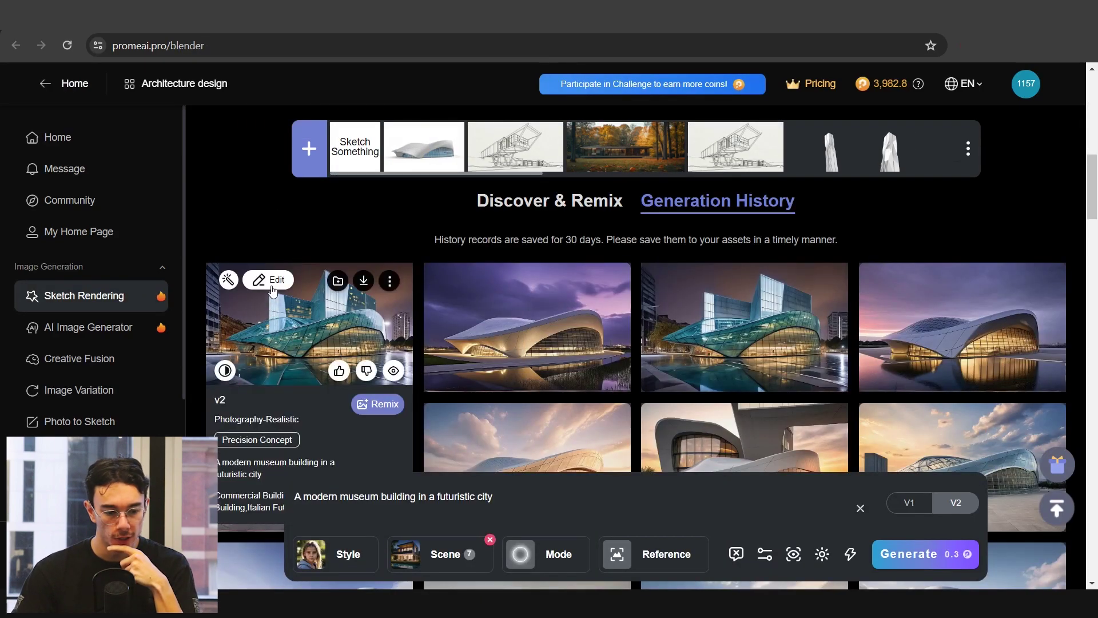
mouse_move(273, 286)
click(255, 373)
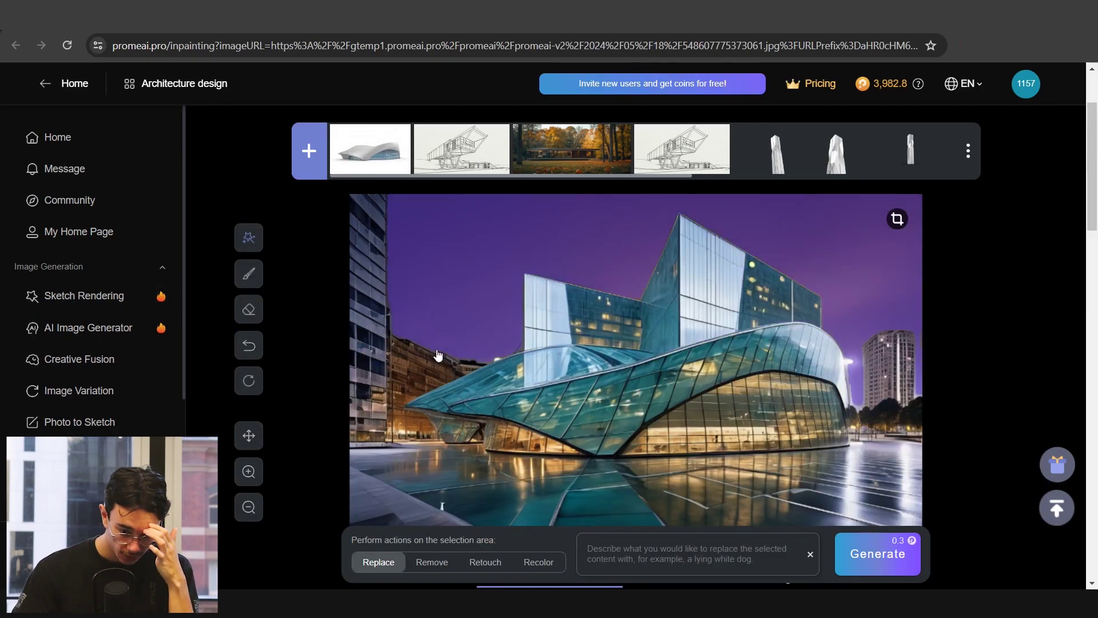
scroll(400, 366, down, 3)
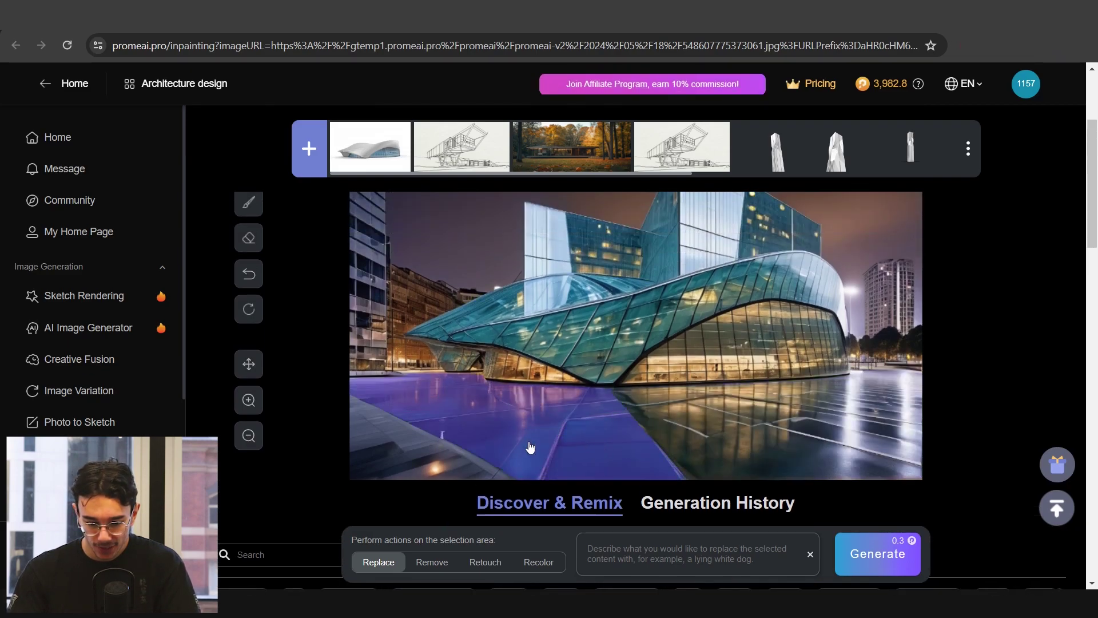
scroll(661, 358, up, 2)
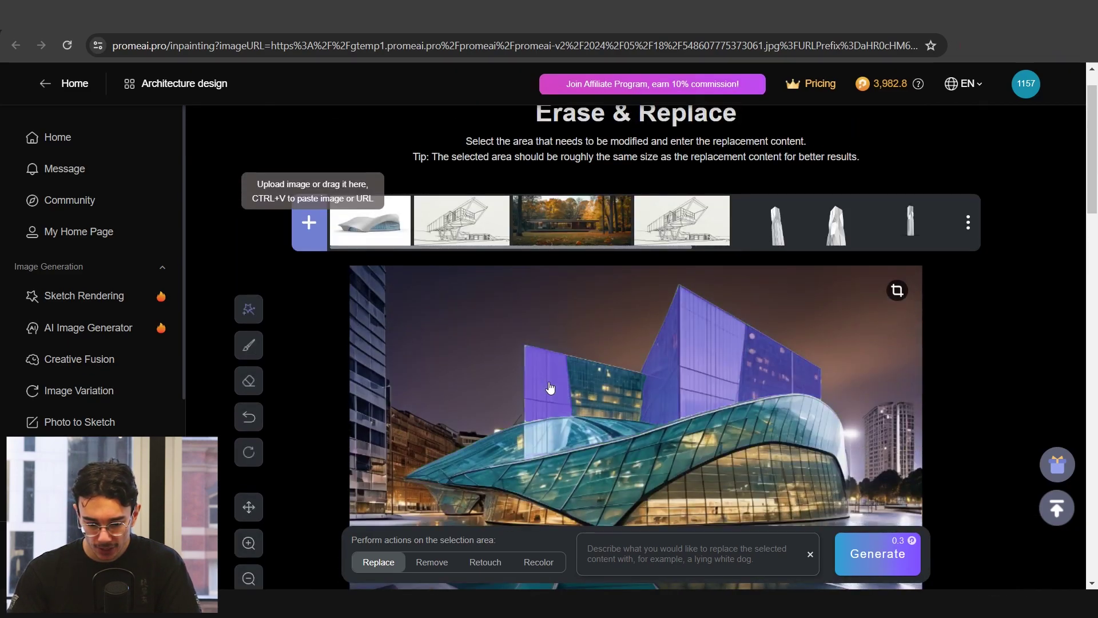
scroll(619, 386, down, 2)
click(432, 563)
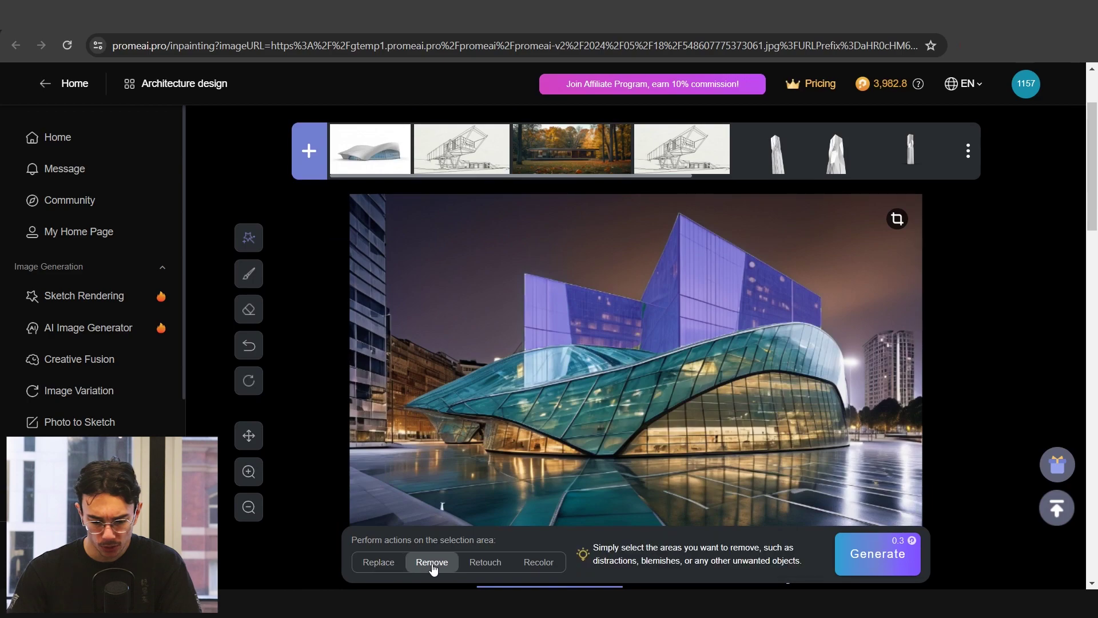
click(877, 553)
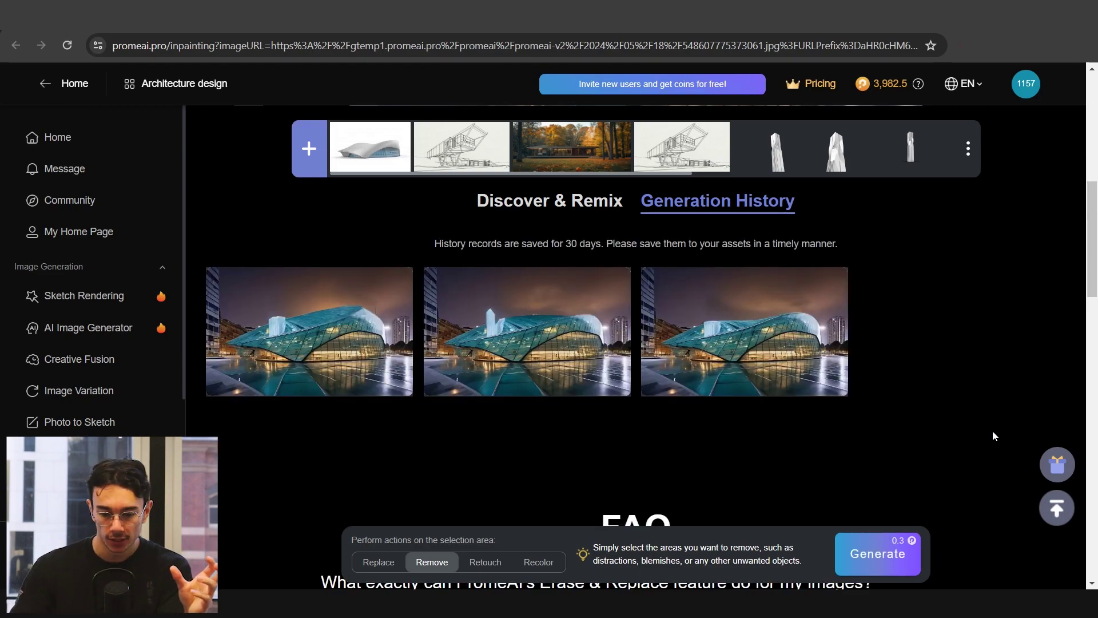
Step: Compare a tower-free result with the original and load it into the editor
click(839, 333)
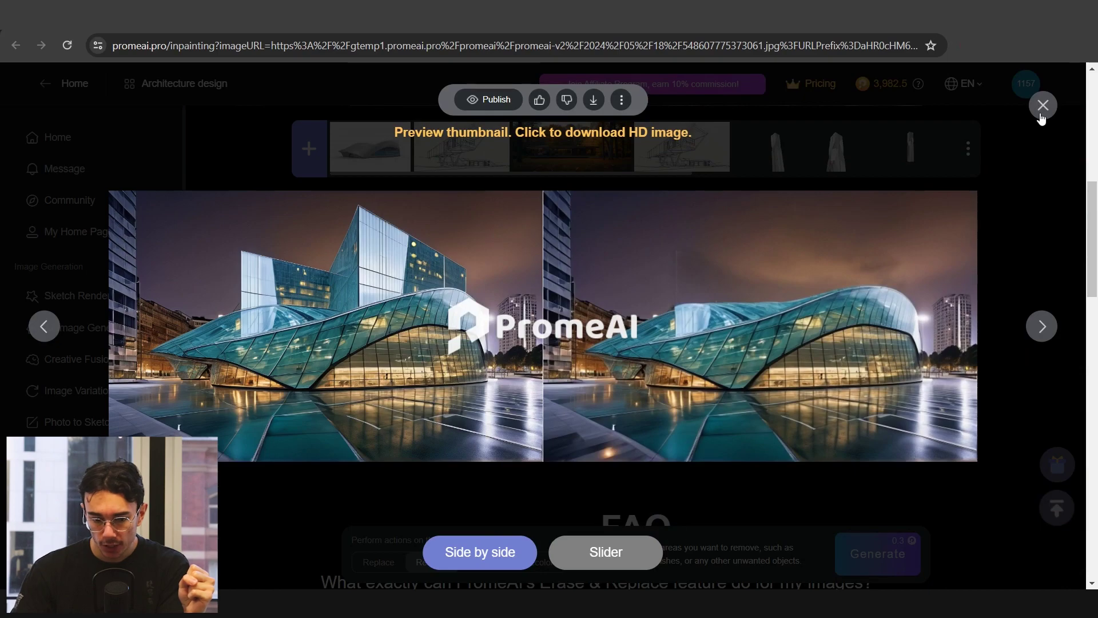
click(1042, 114)
click(705, 284)
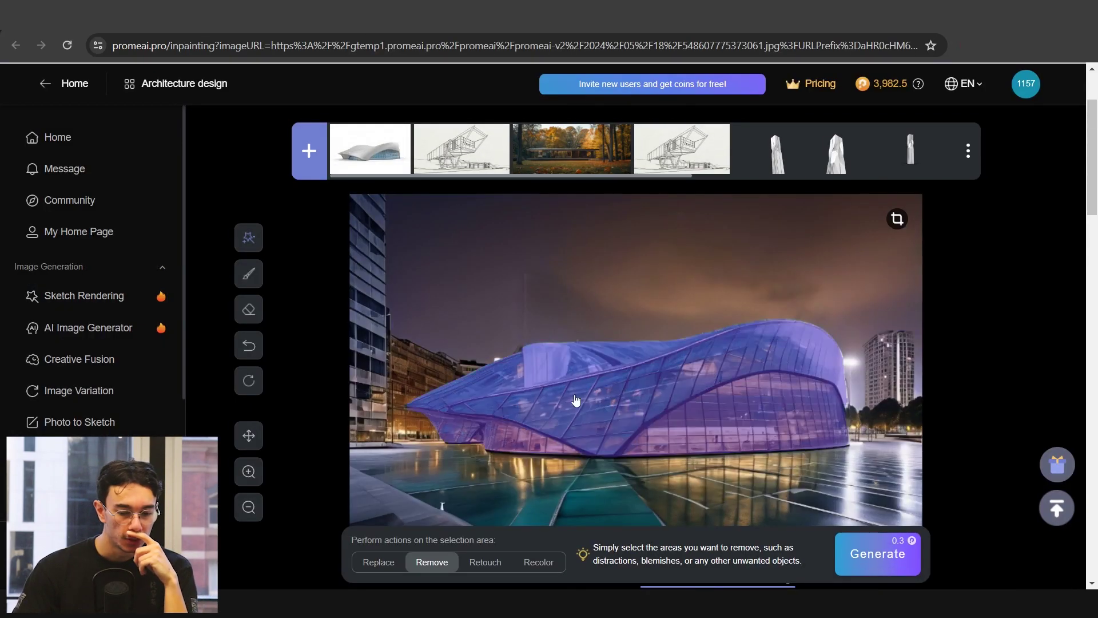
scroll(501, 396, down, 3)
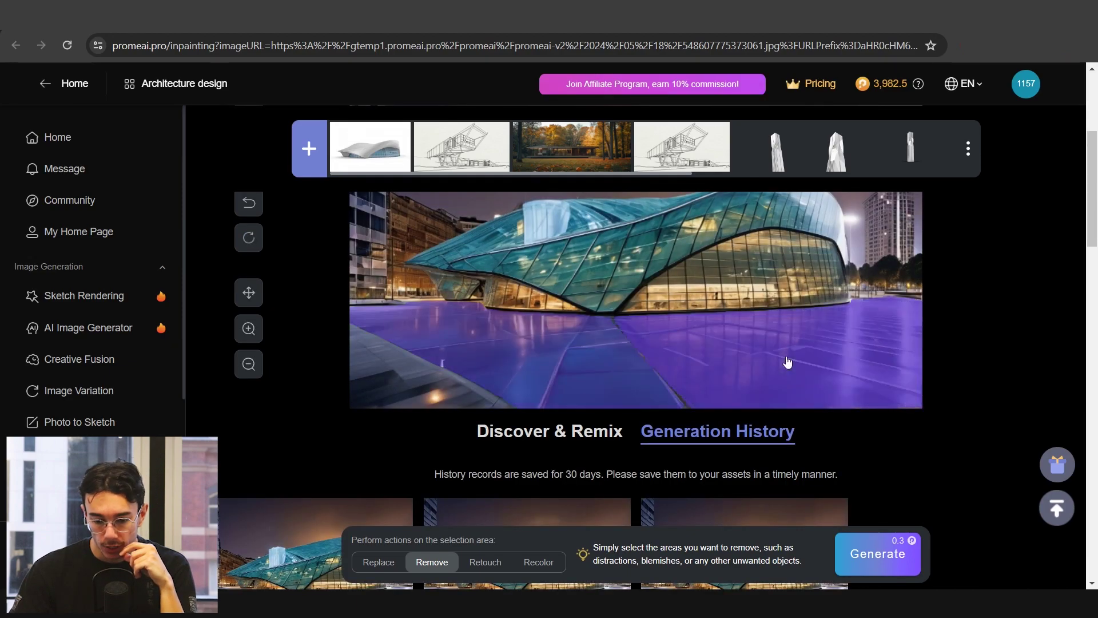
Step: Replace the masked plaza floor with 'Clean concrete' and inspect a generated result
click(770, 390)
click(389, 564)
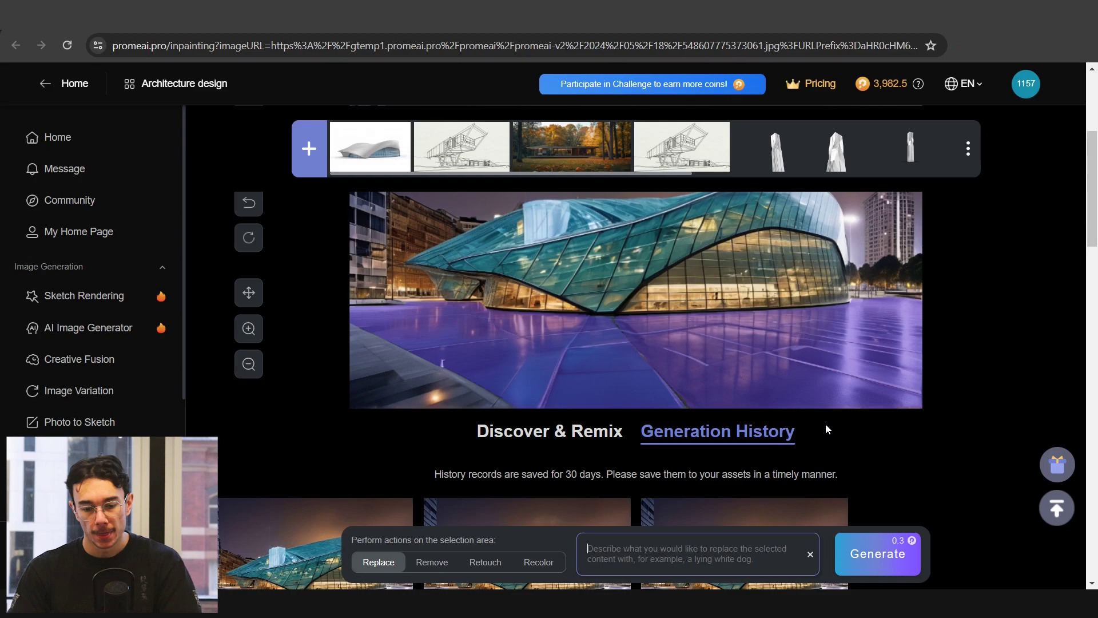
text(Clean con)
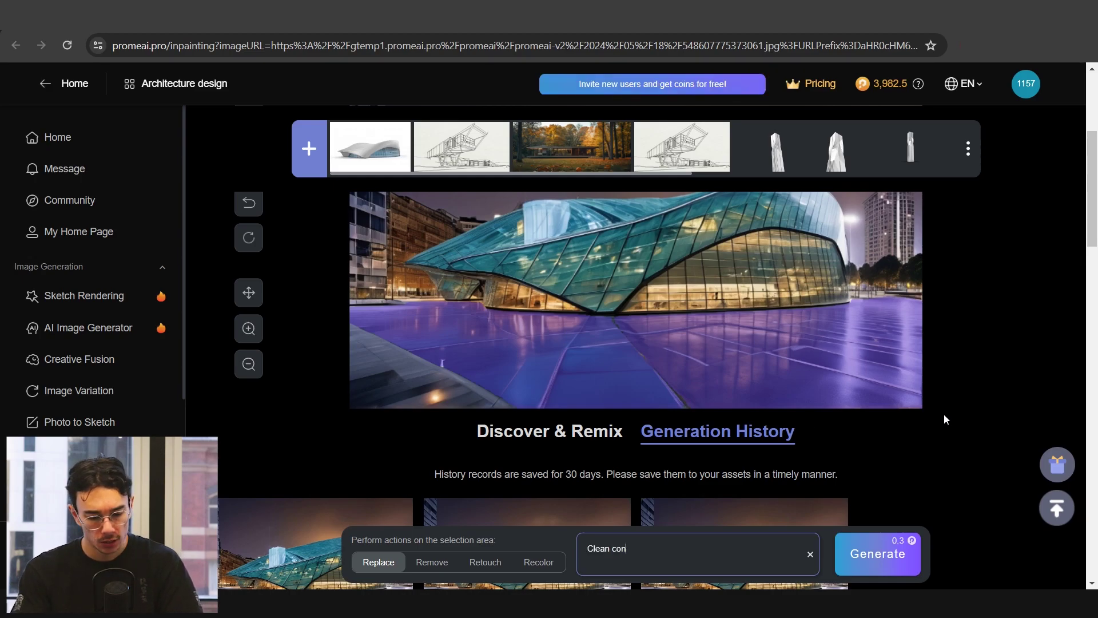
text(crete)
key(Return)
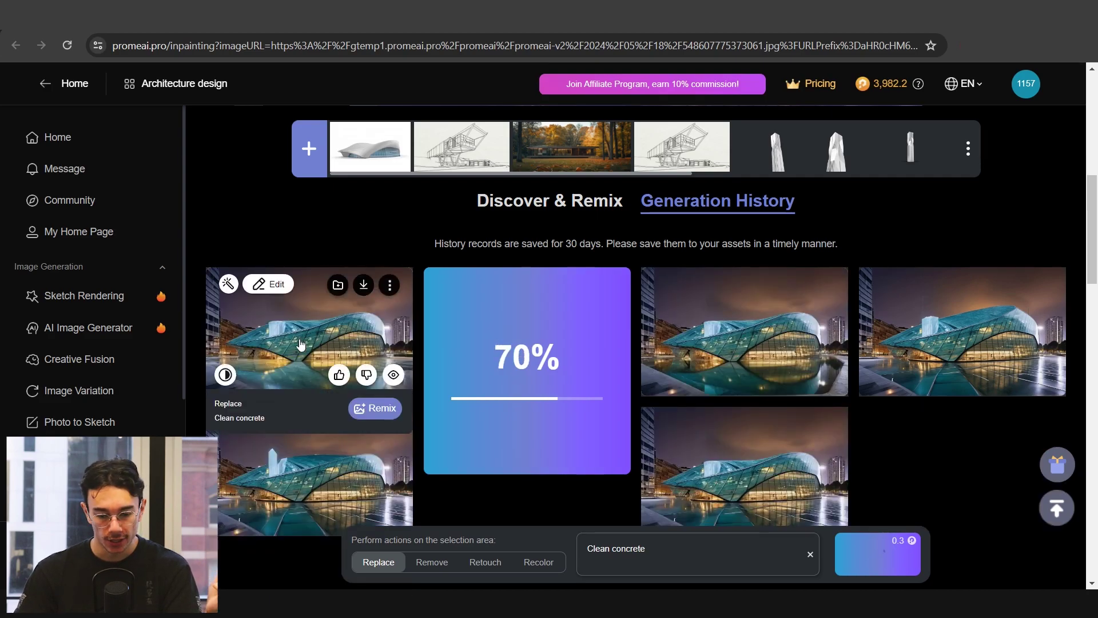
click(297, 336)
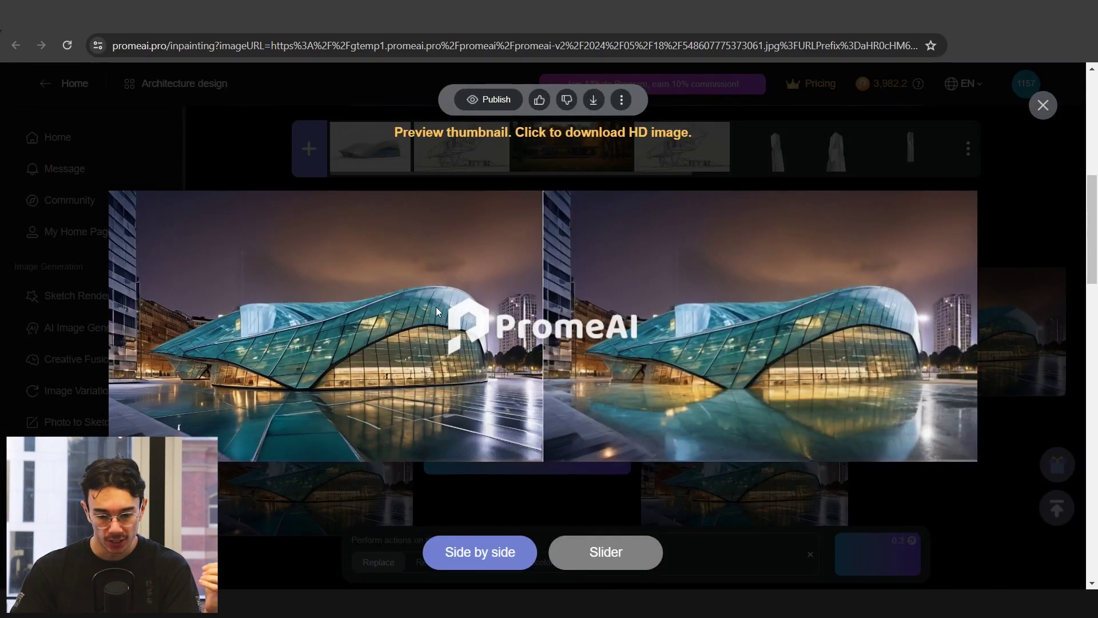
click(859, 353)
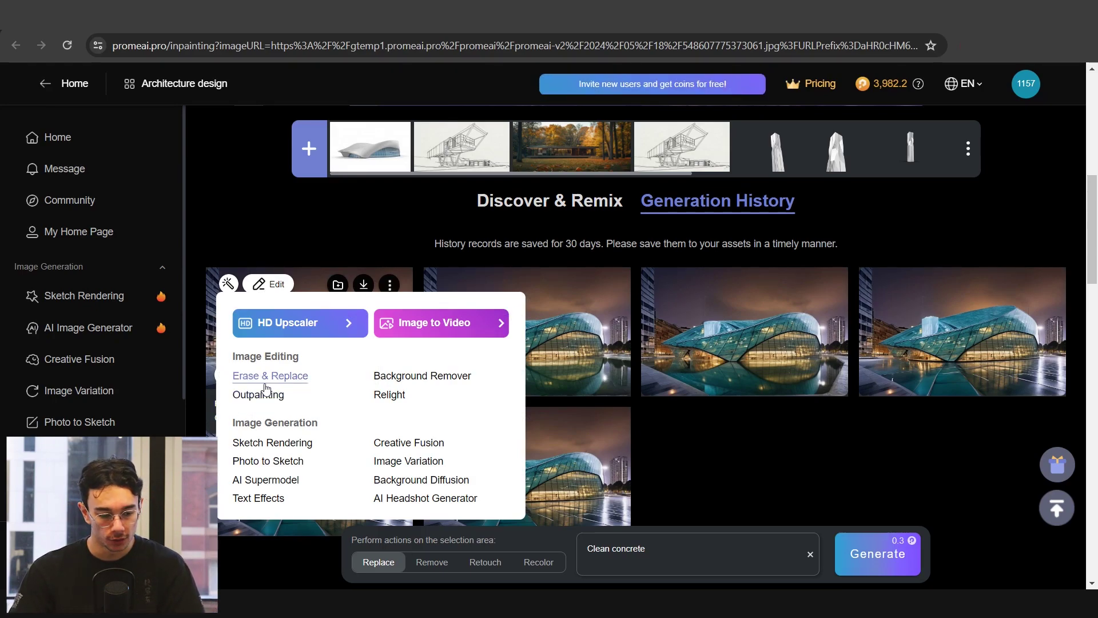
click(268, 379)
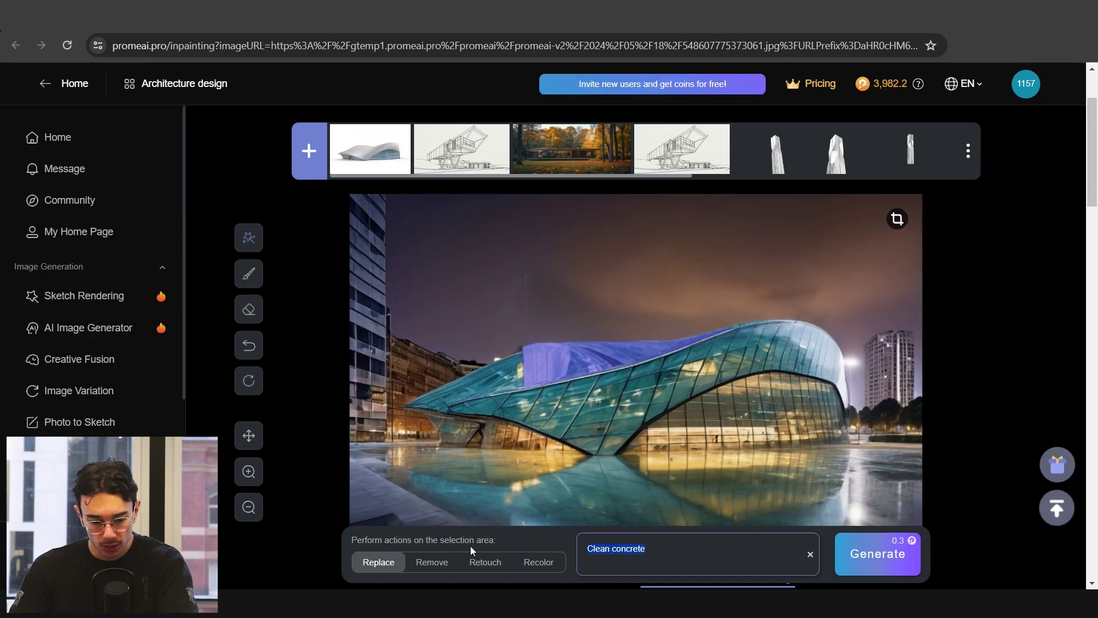
Step: Run two Retouch passes on the sky area above the museum roof
click(484, 562)
click(877, 554)
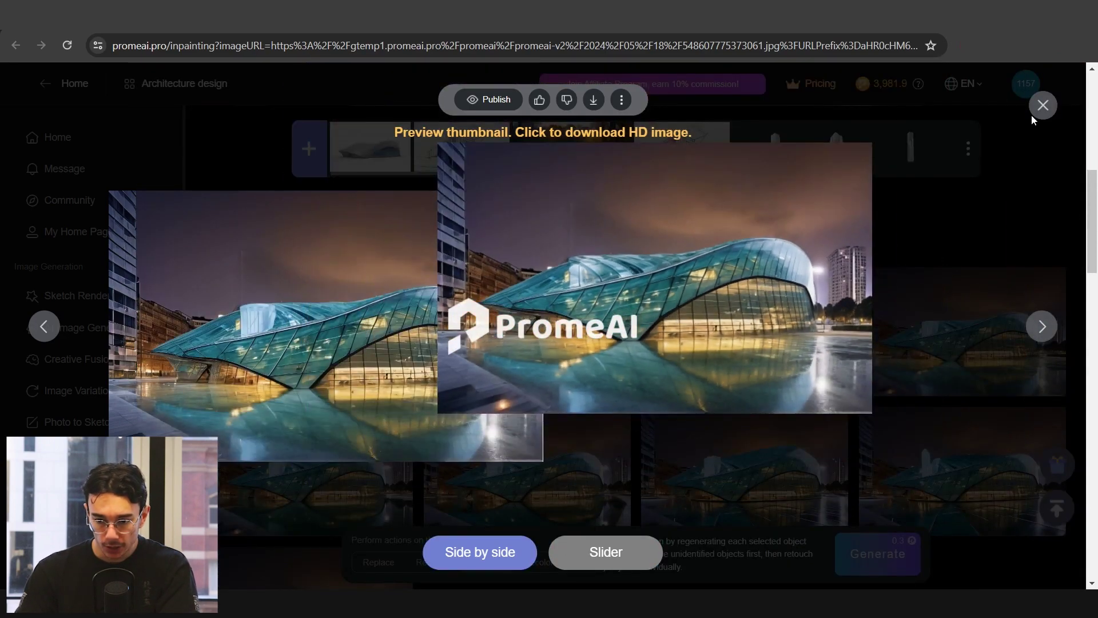
click(1043, 106)
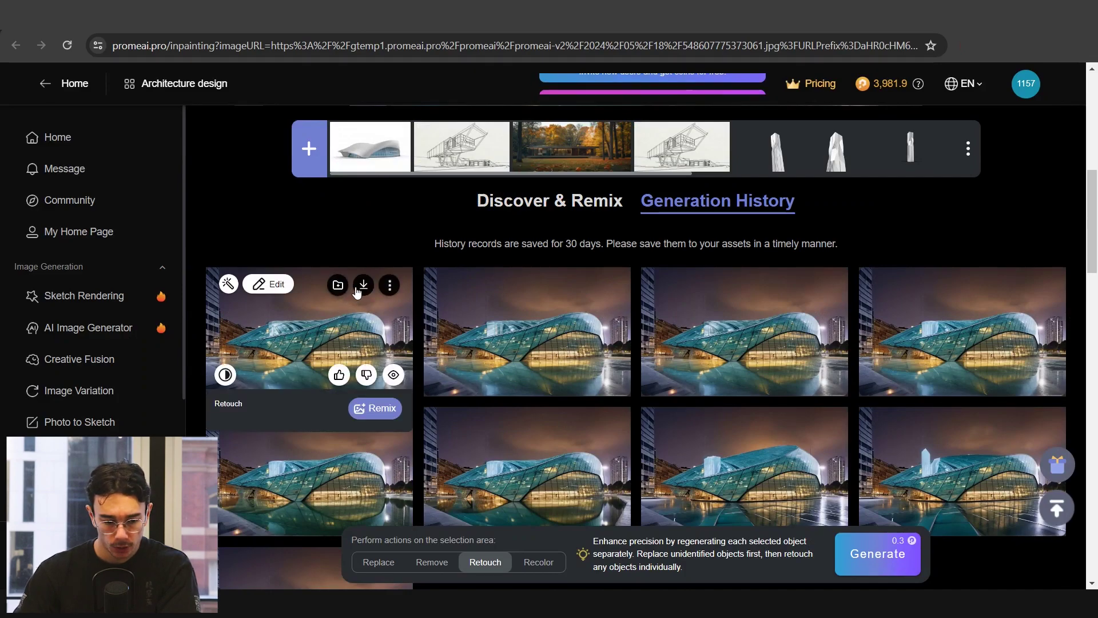
click(274, 284)
click(288, 381)
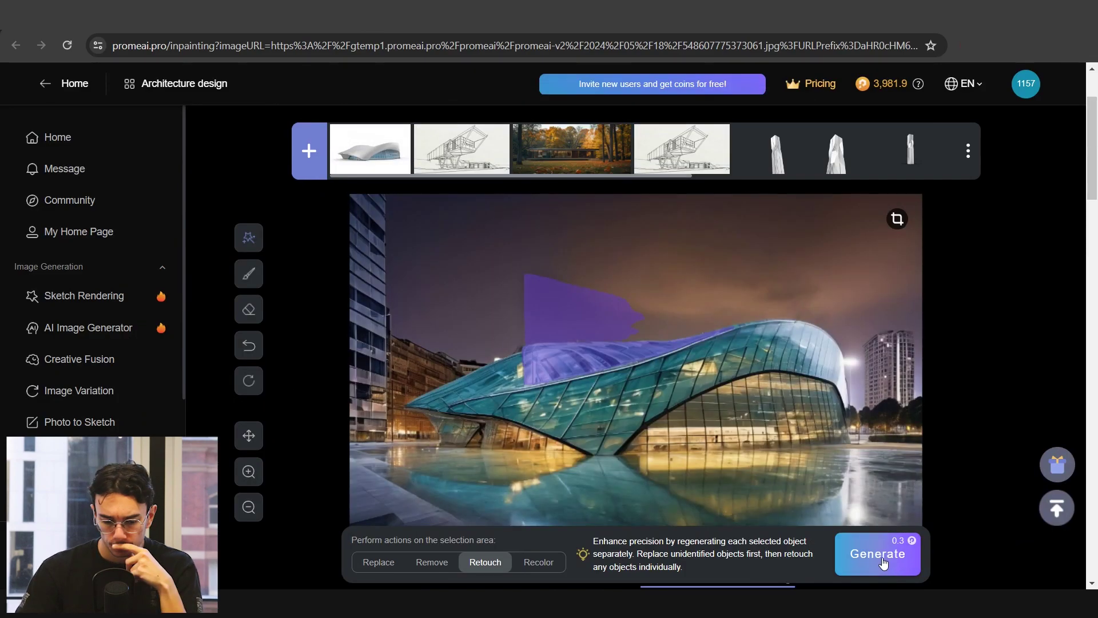
click(880, 555)
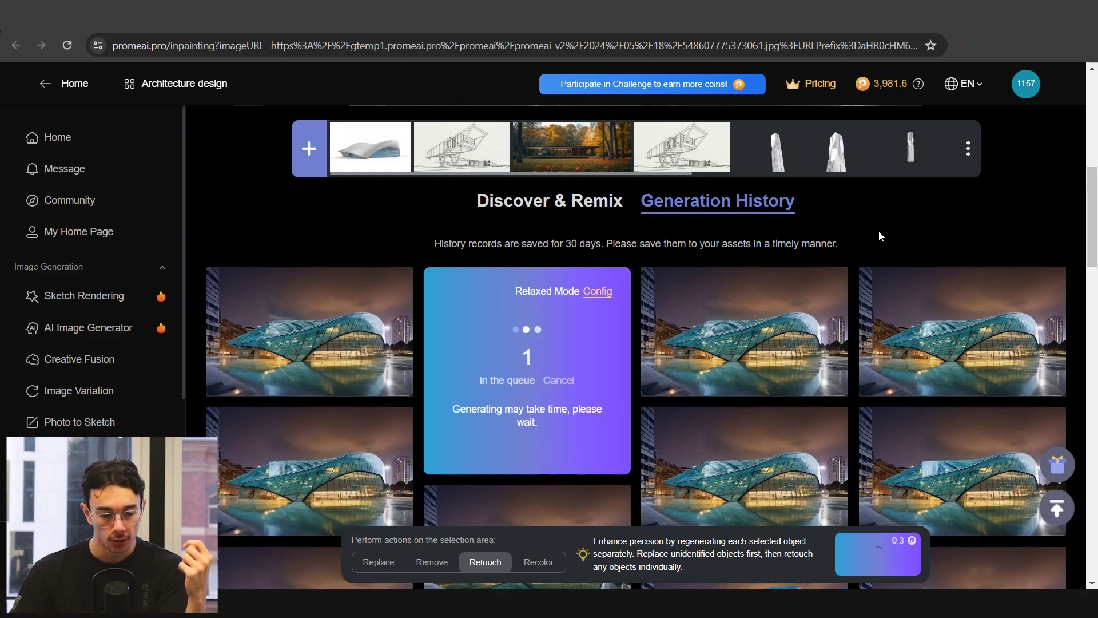
click(712, 515)
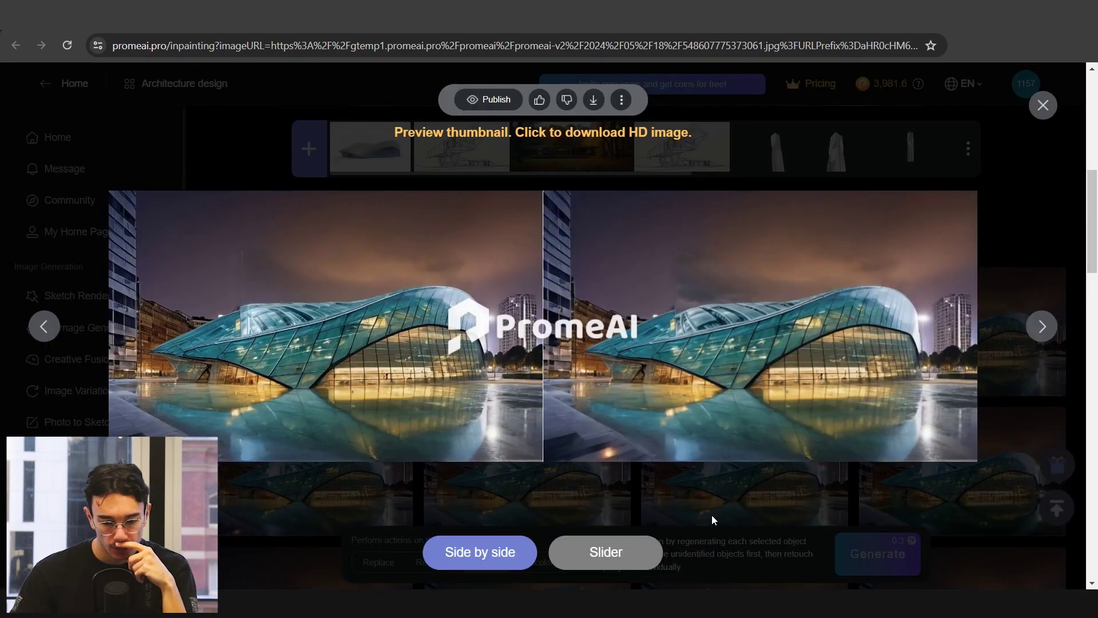
click(712, 513)
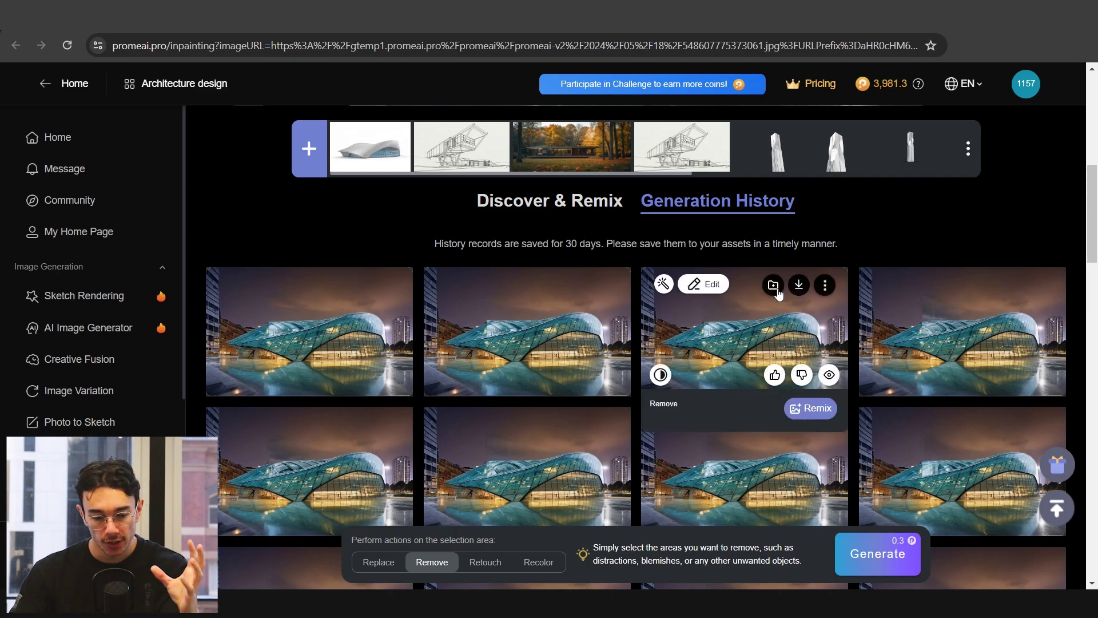
Step: Retouch the whole glass building on the third result and preview it
mouse_move(706, 285)
click(598, 373)
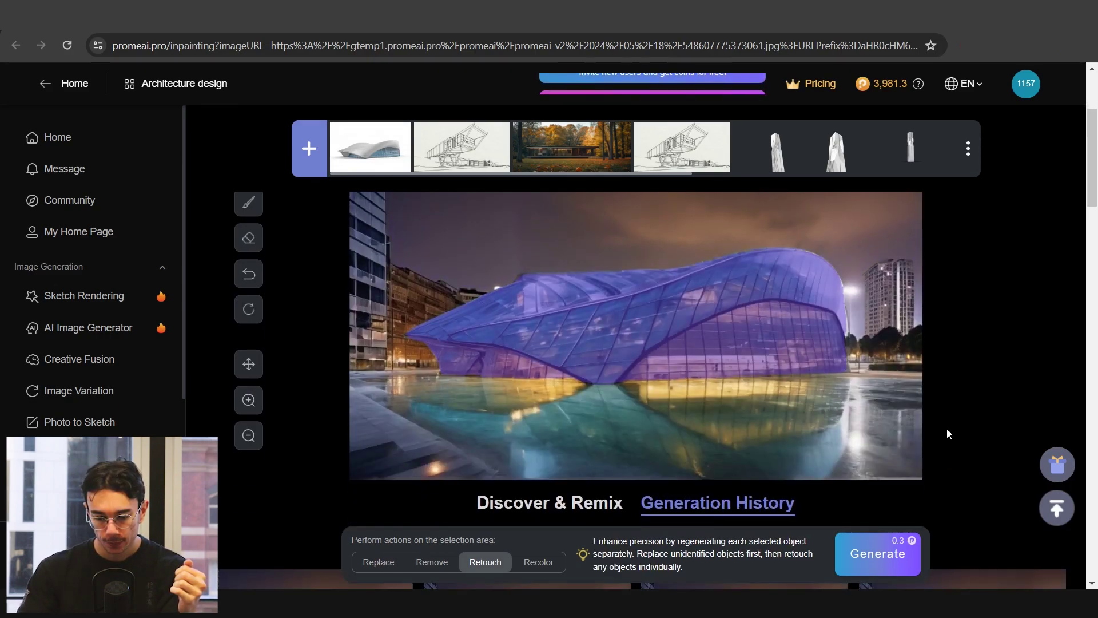
click(884, 563)
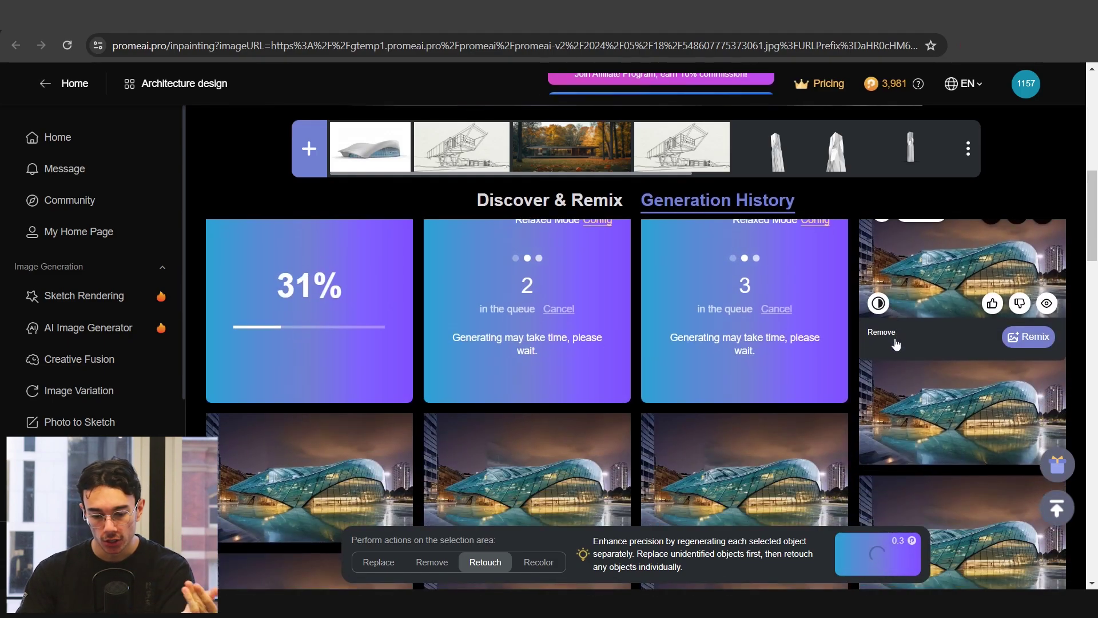
click(897, 342)
key(Escape)
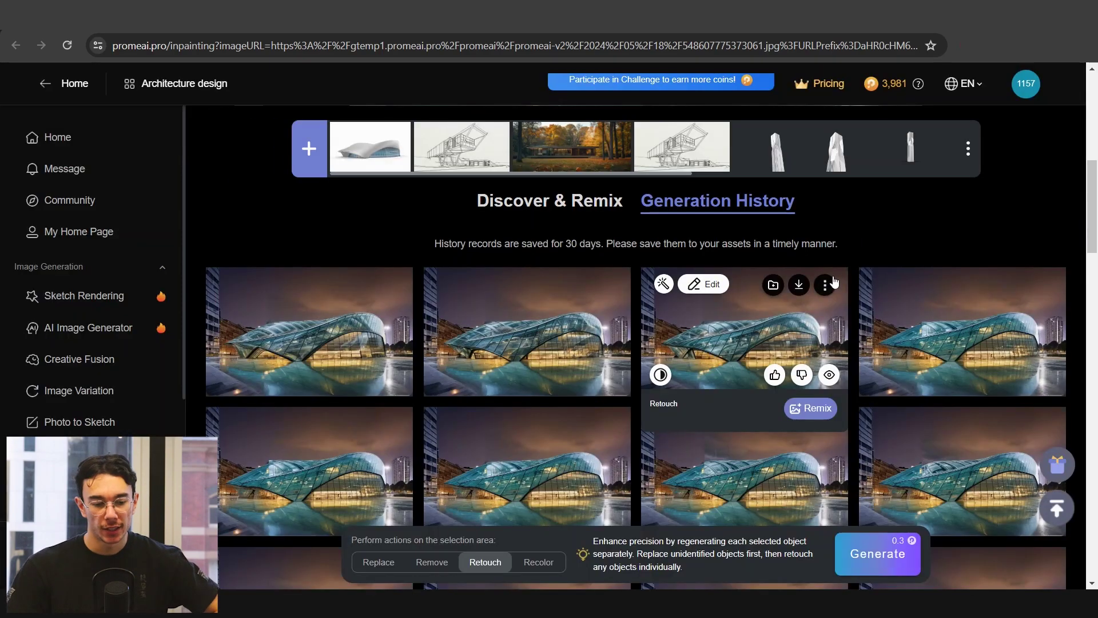
Step: Upscale the retouched purple-sky museum render with the HD Upscaler
click(363, 284)
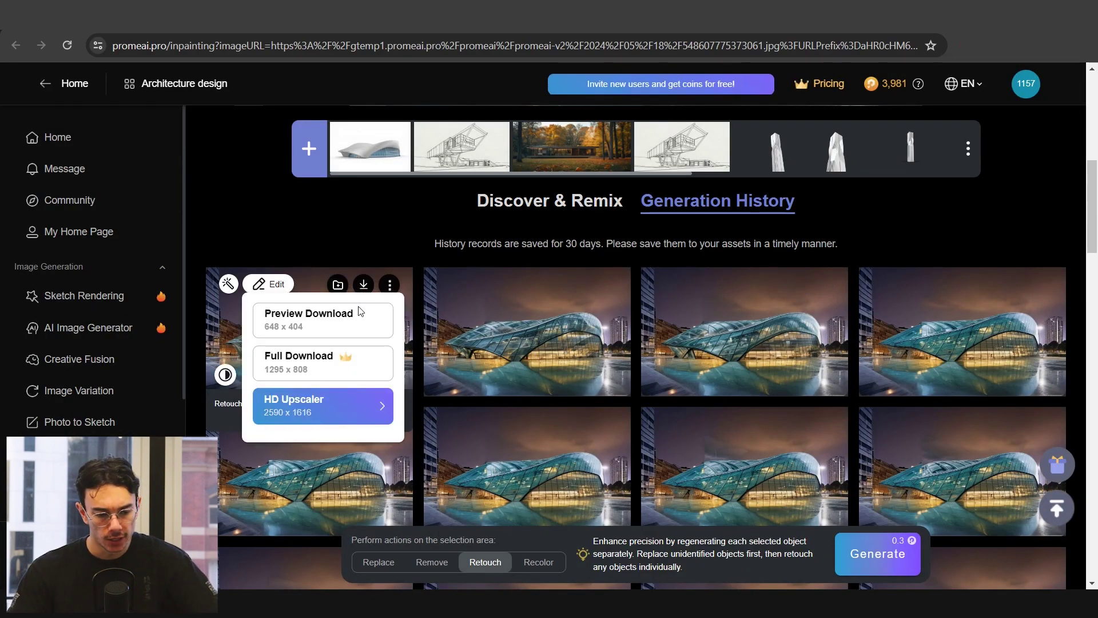
click(366, 402)
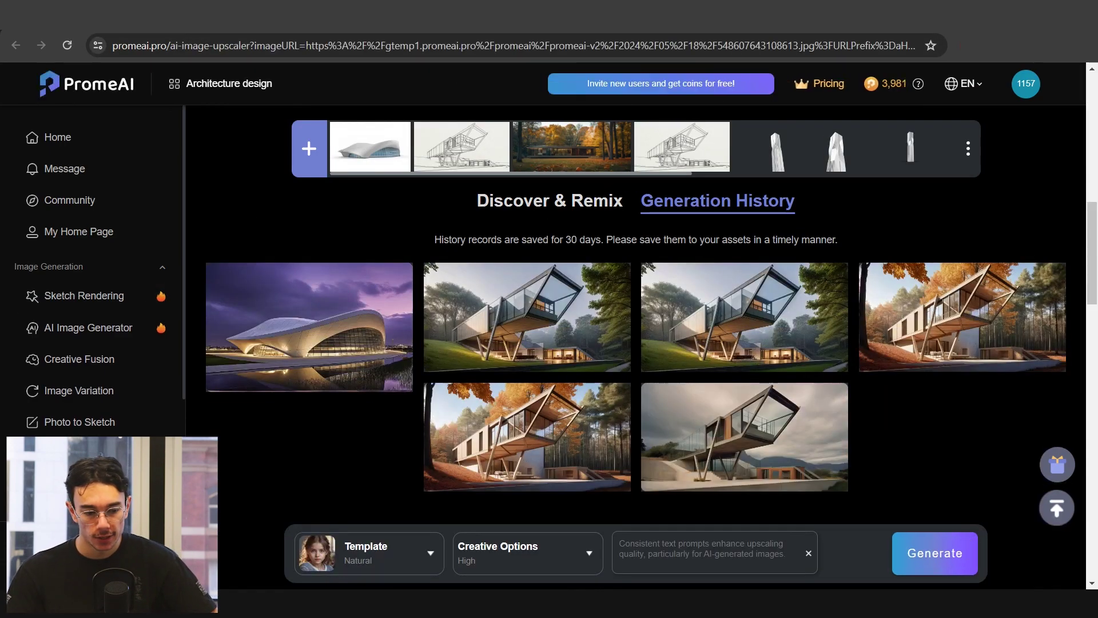
click(364, 282)
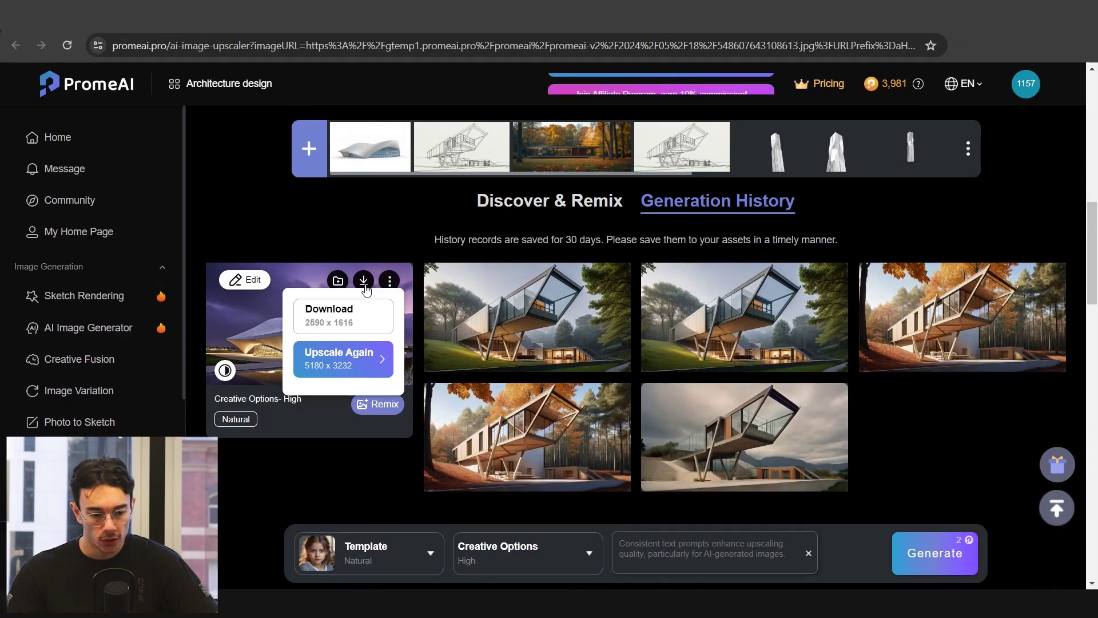
click(342, 360)
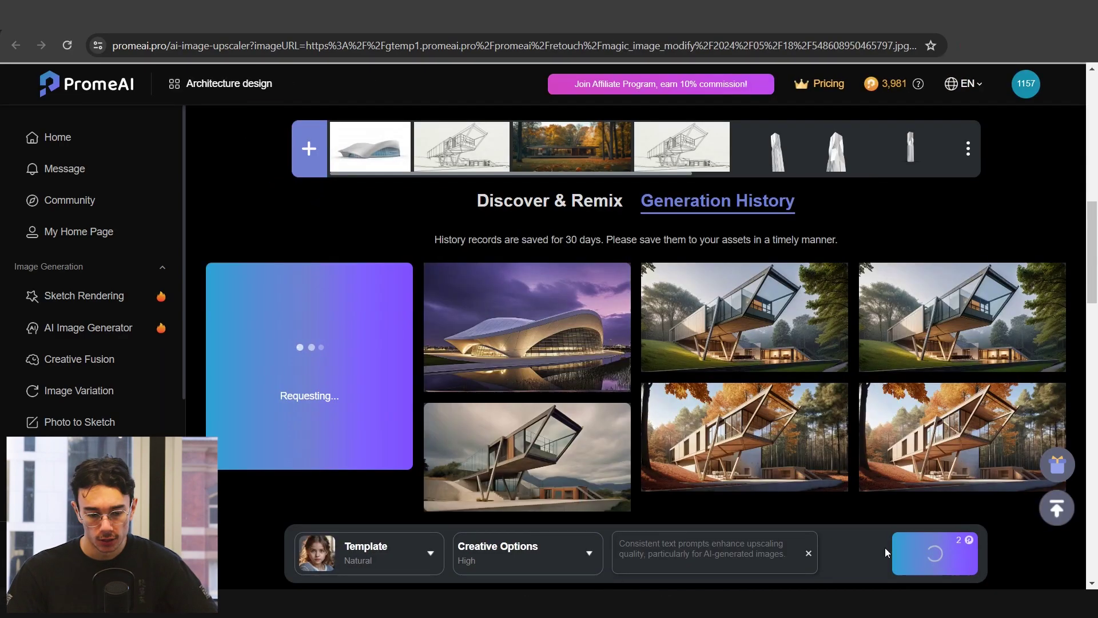
click(601, 400)
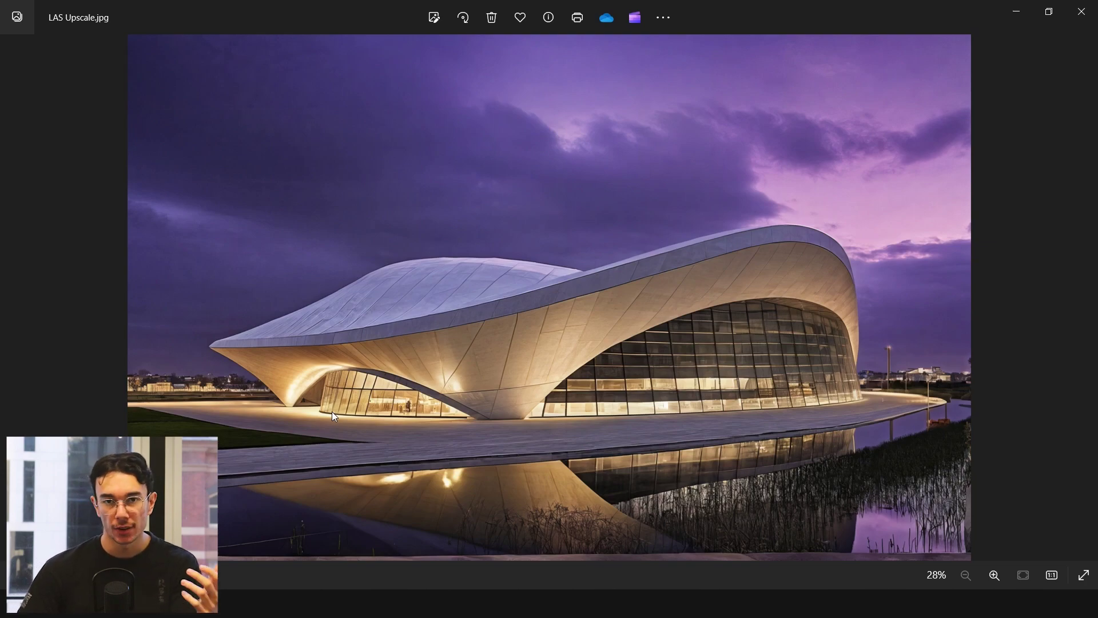
Step: Zoom and pan around LAS Upscale 4k.jpg to inspect the glass roof and tower
key(Left)
key(Right)
key(Right)
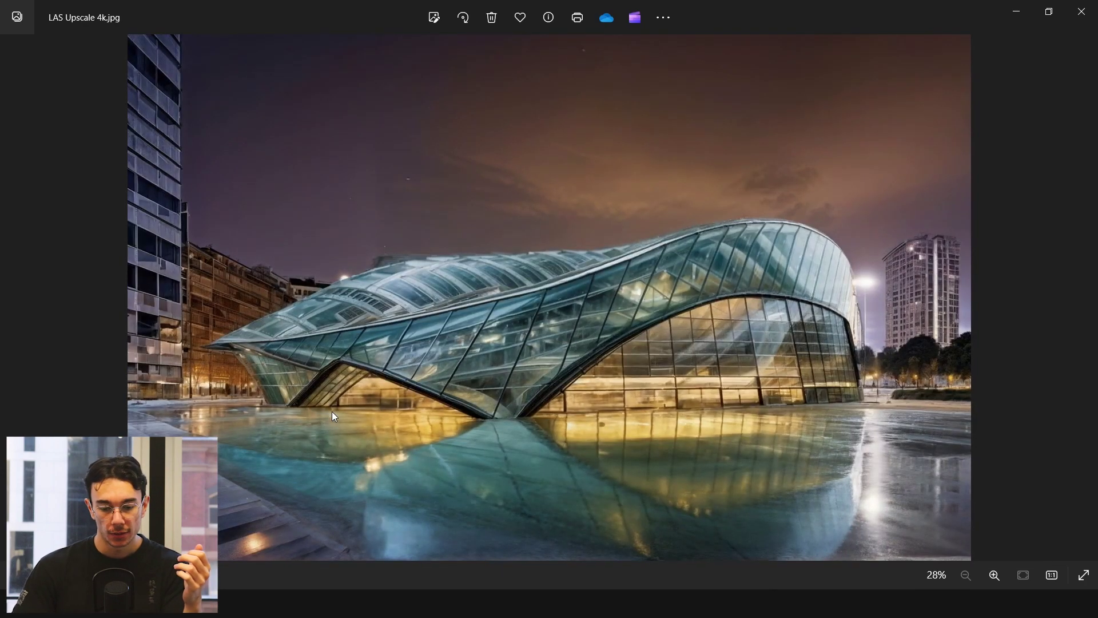
scroll(673, 378, up, 3)
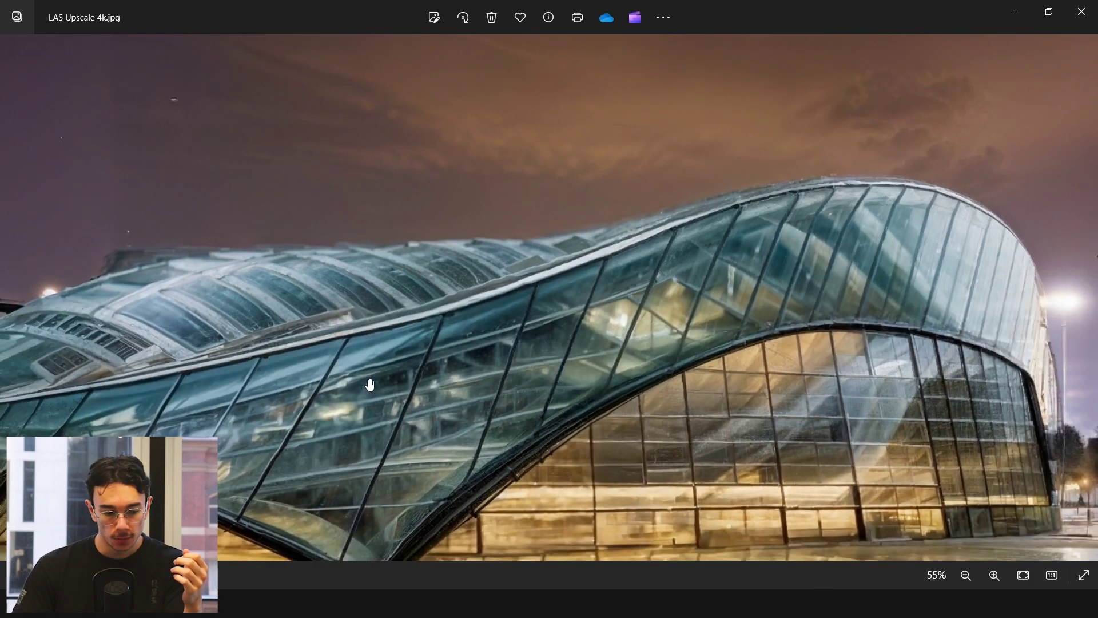
drag(371, 385, 576, 327)
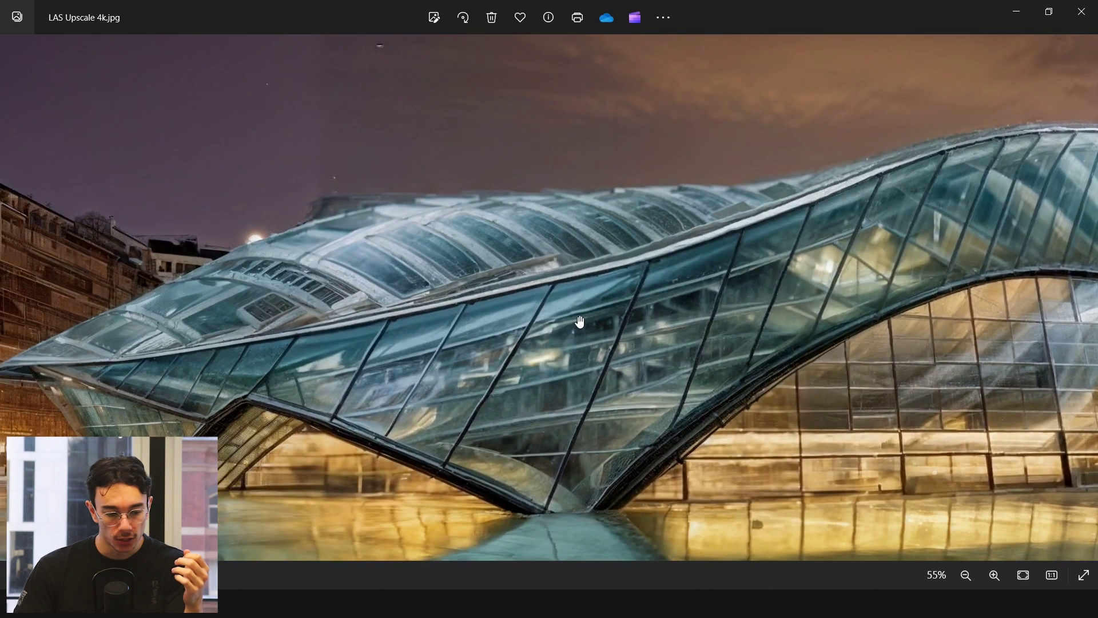
drag(570, 373, 181, 267)
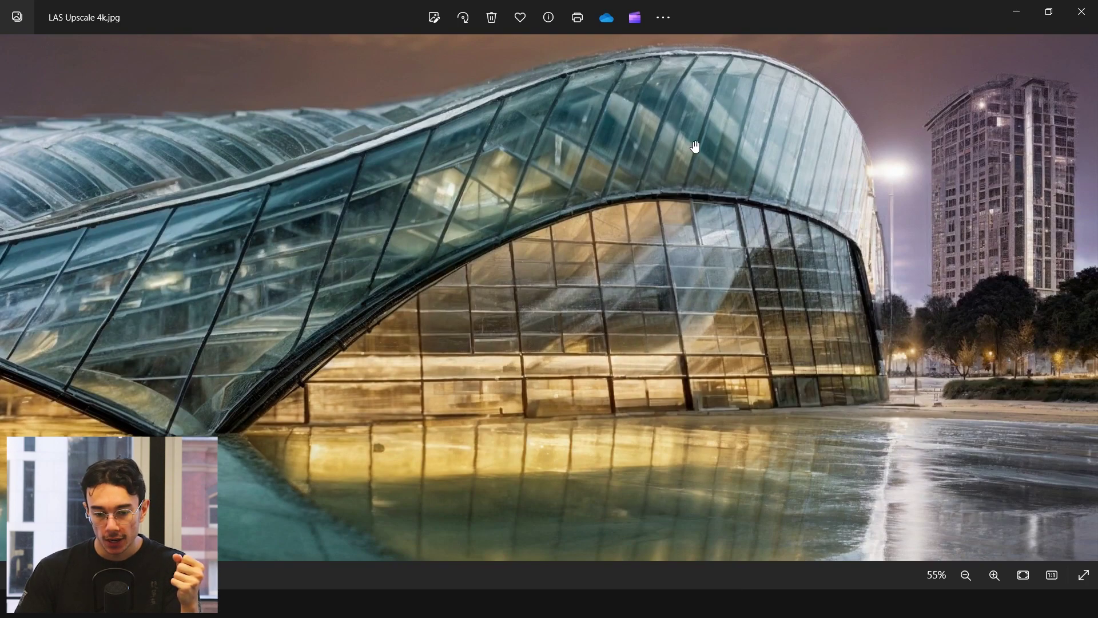
drag(556, 204, 917, 286)
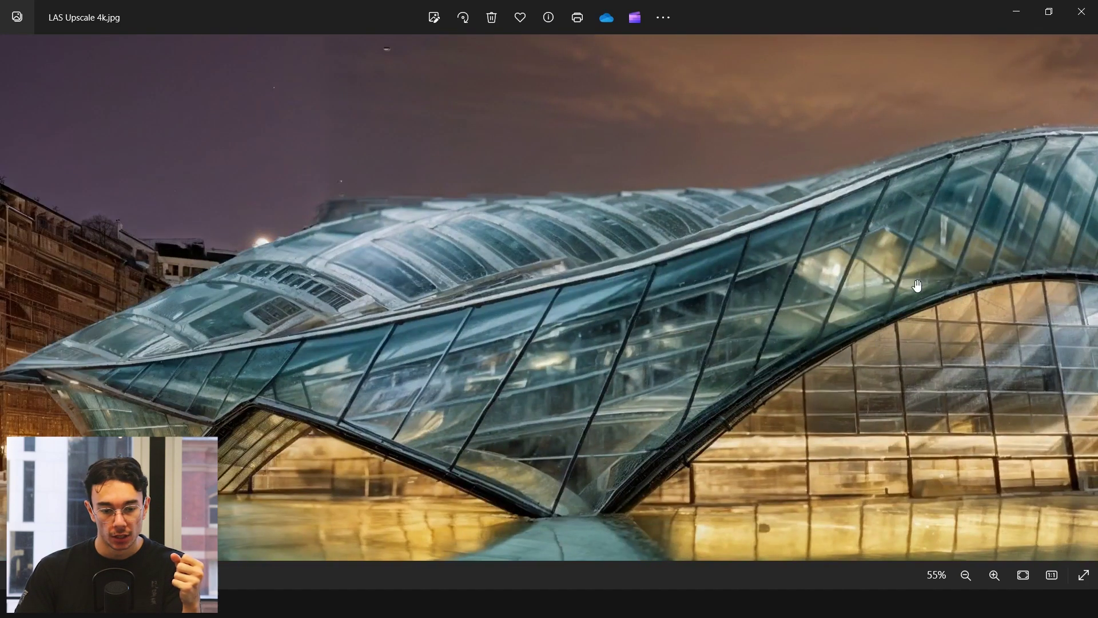
scroll(423, 259, down, 1)
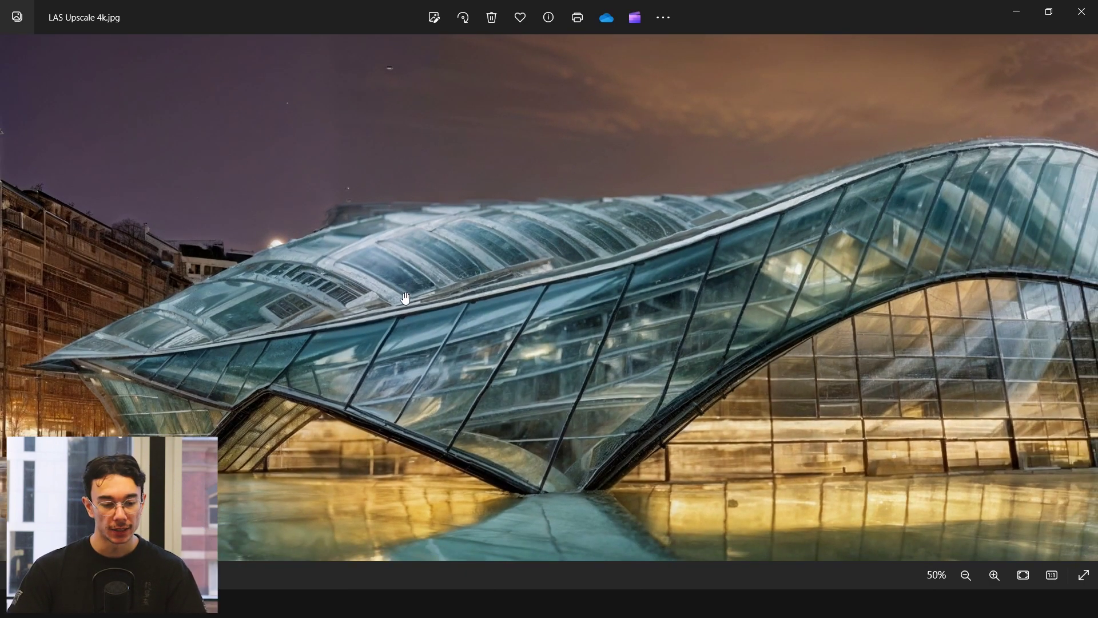
scroll(402, 279, down, 1)
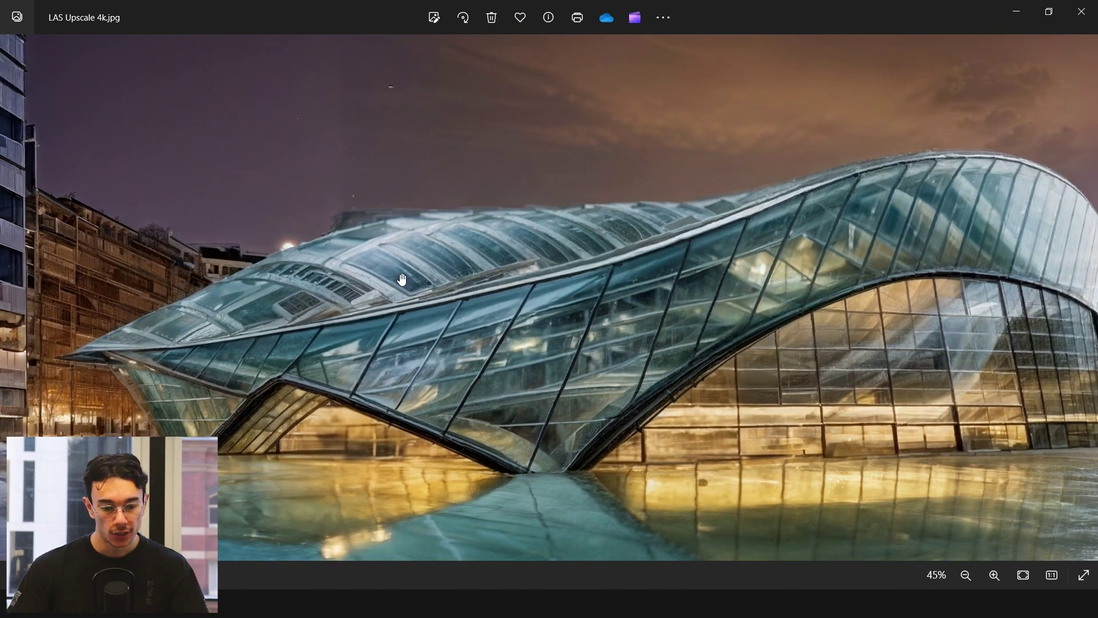
scroll(403, 280, down, 1)
scroll(405, 272, down, 3)
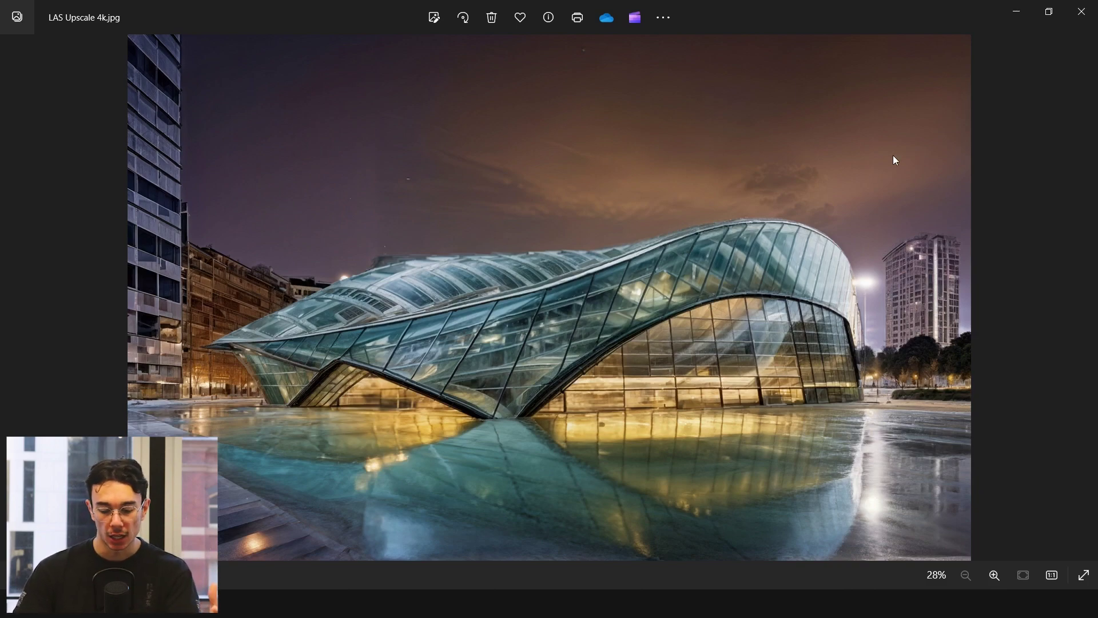
Step: Inspect the earlier LAS Upscale.jpg, then close Photos and return to PromeAI
key(Right)
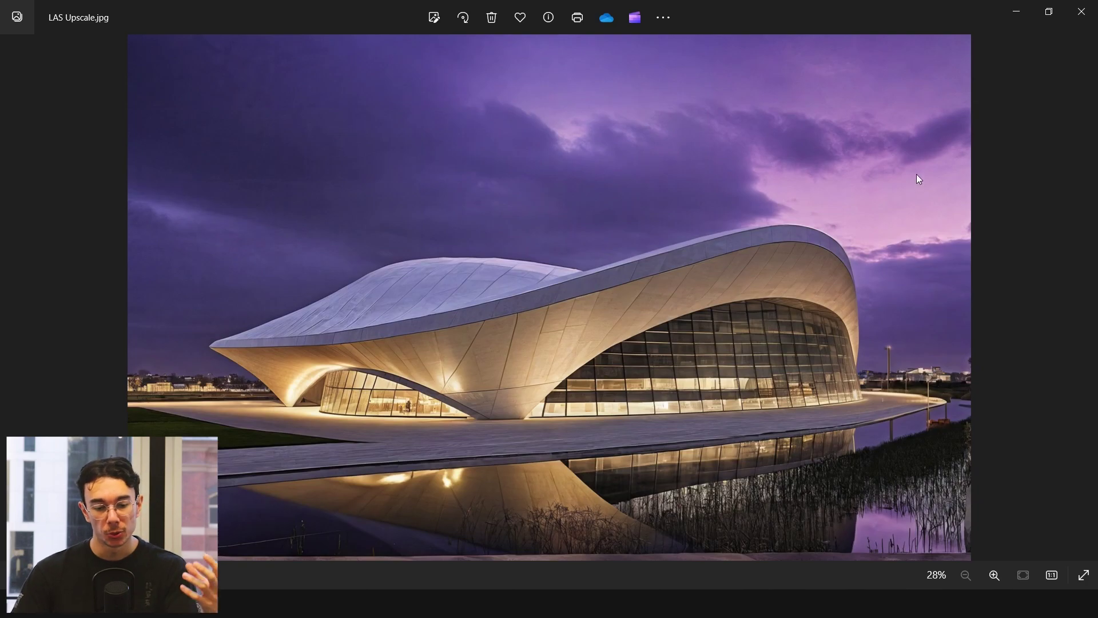
scroll(519, 446, up, 5)
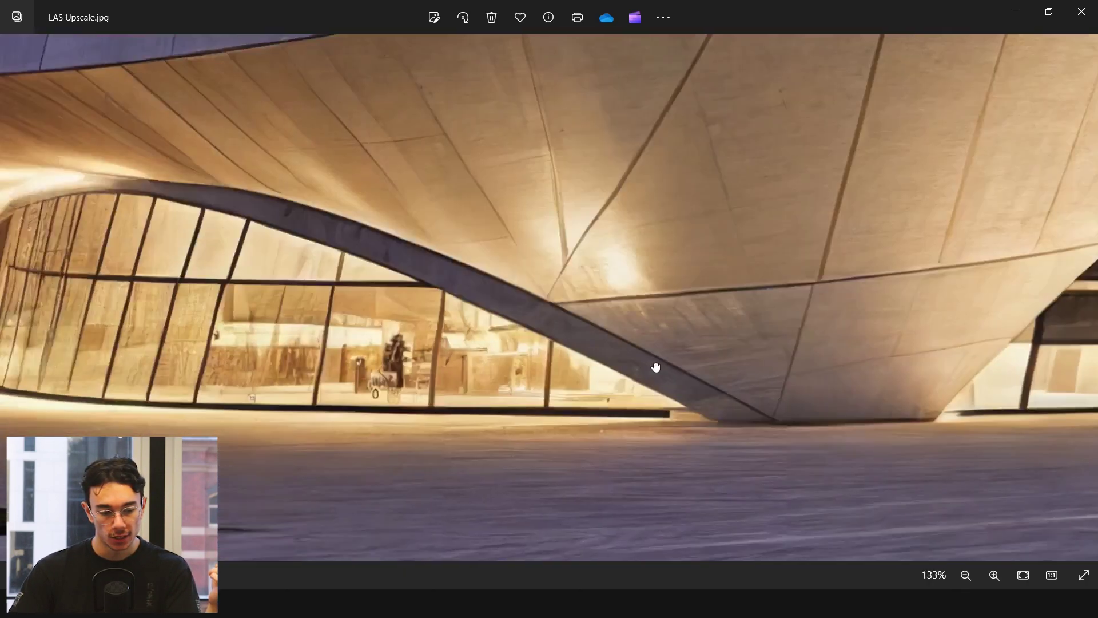
scroll(656, 366, down, 4)
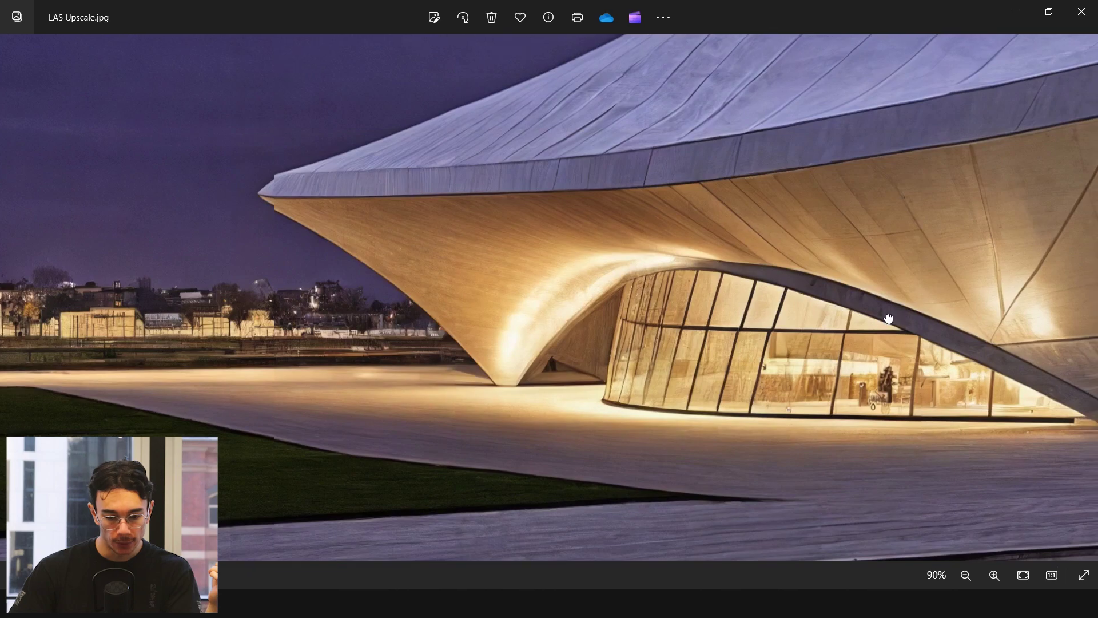
key(Left)
scroll(907, 261, down, 4)
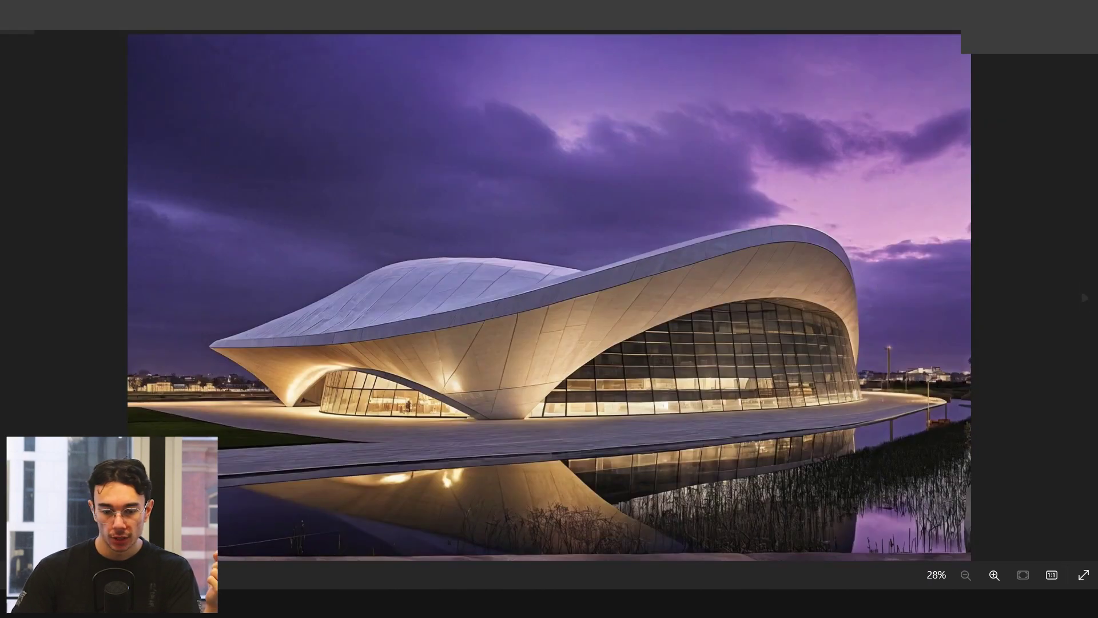
key(Escape)
click(887, 330)
Step: Open PromeAI's Erase & Replace tool and browse the available museum renders
scroll(809, 338, up, 5)
scroll(109, 312, down, 5)
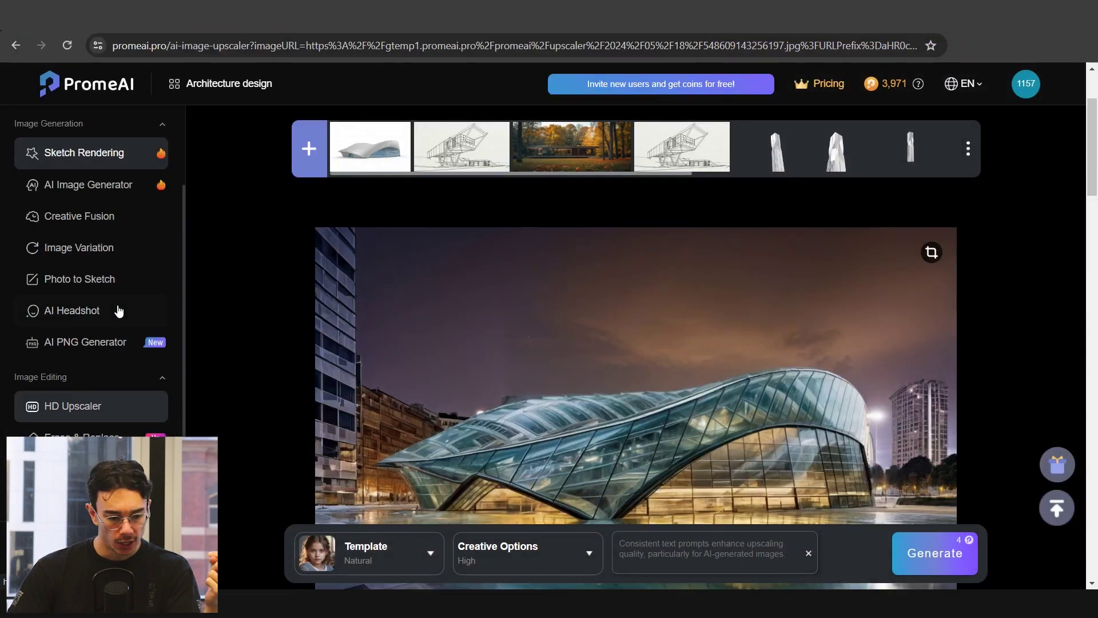
click(68, 312)
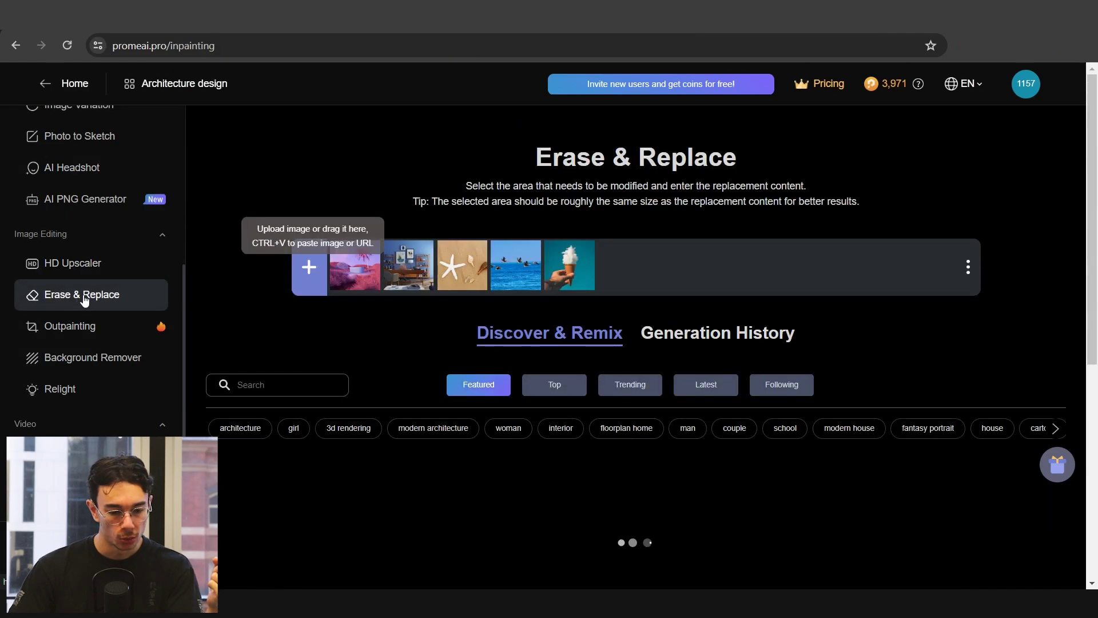
scroll(444, 322, down, 3)
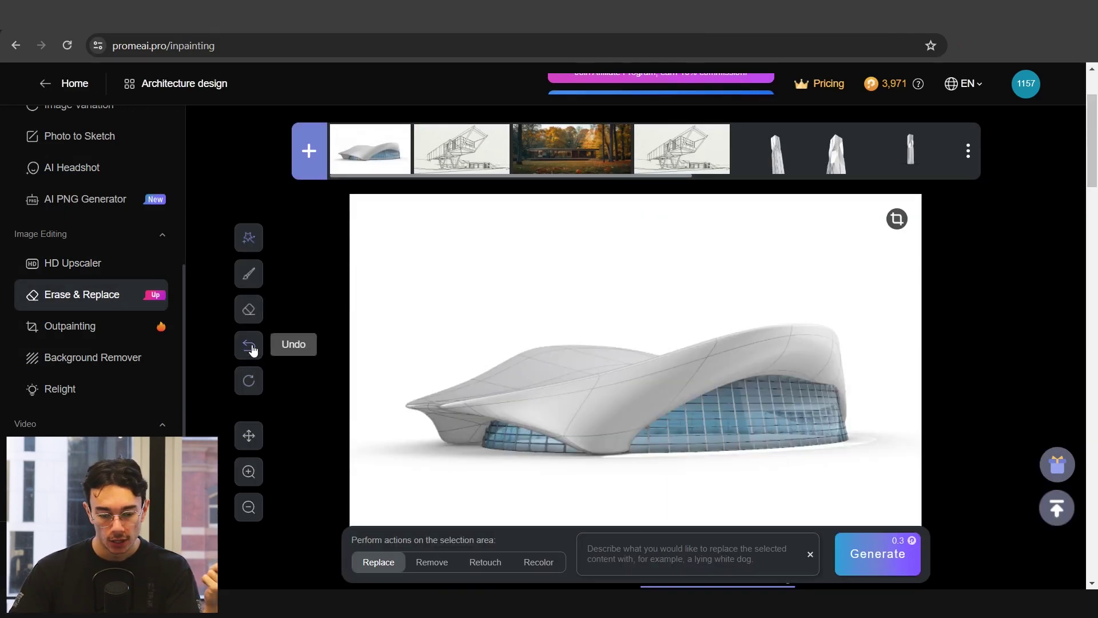
scroll(569, 364, down, 1)
scroll(518, 384, up, 1)
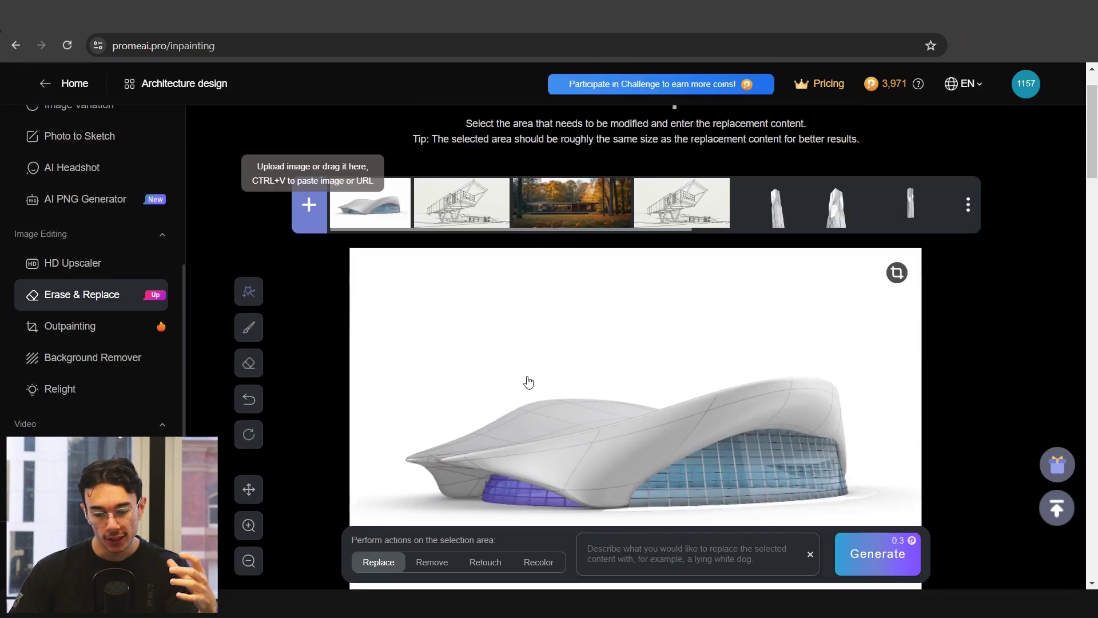
scroll(687, 435, down, 1)
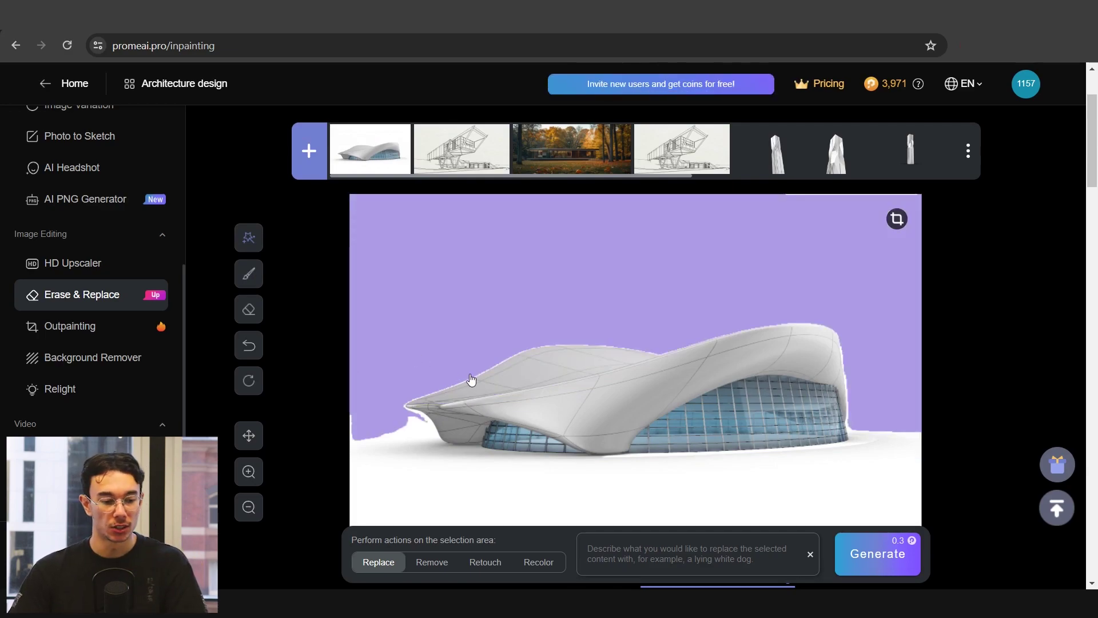
scroll(471, 379, up, 2)
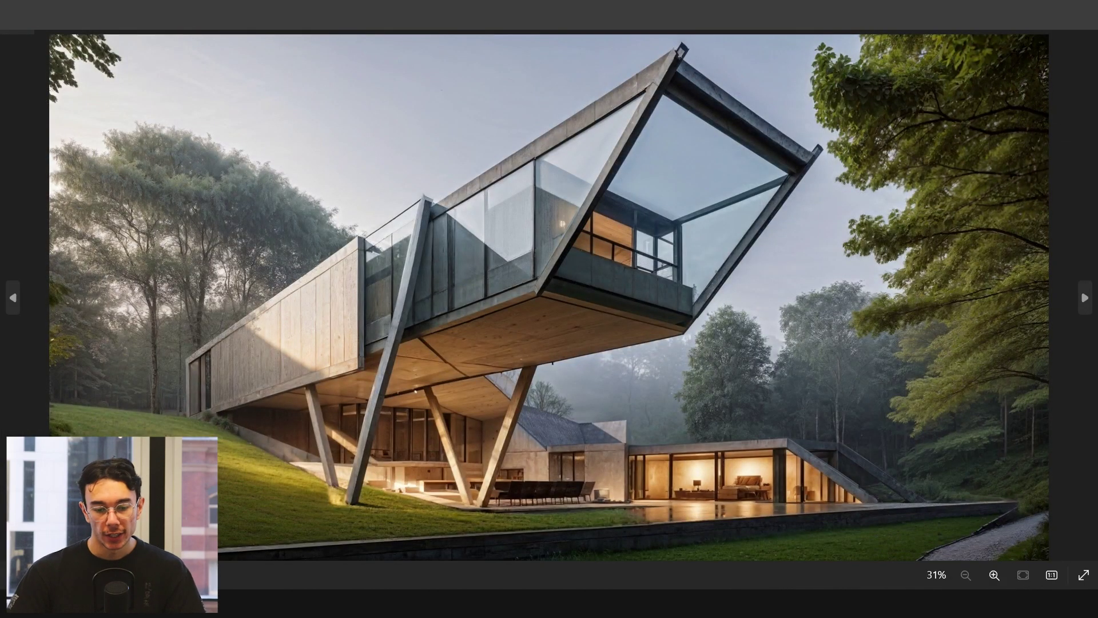
key(Right)
key(Right)
key(Right)
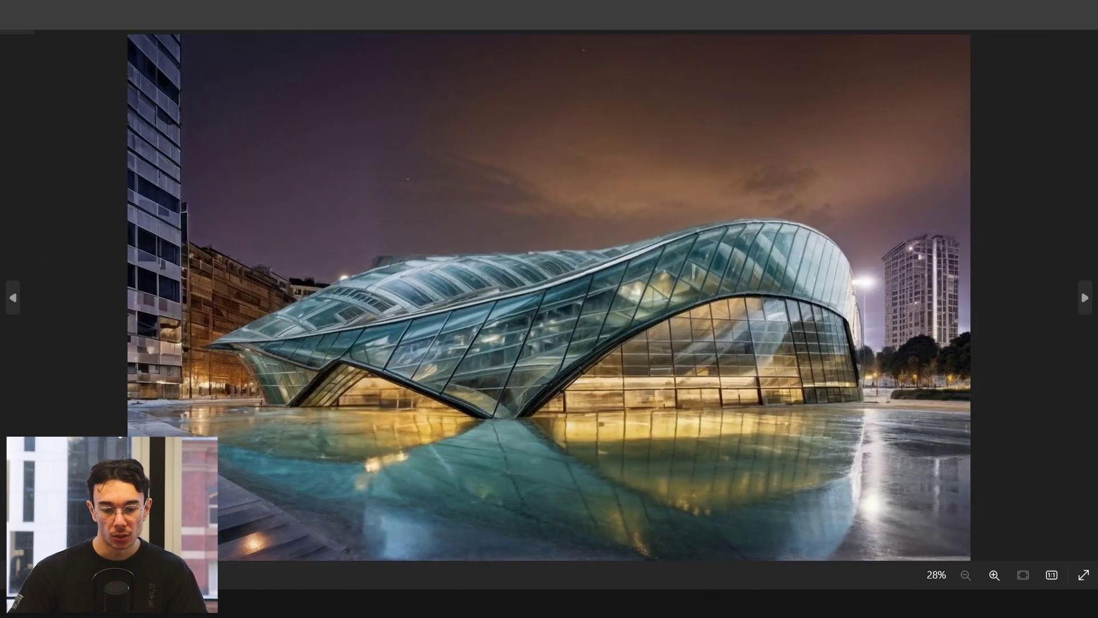
Step: Step back to the white curved museum render, close Photos, and pan Rhino's Top view
key(Right)
key(Right)
key(Left)
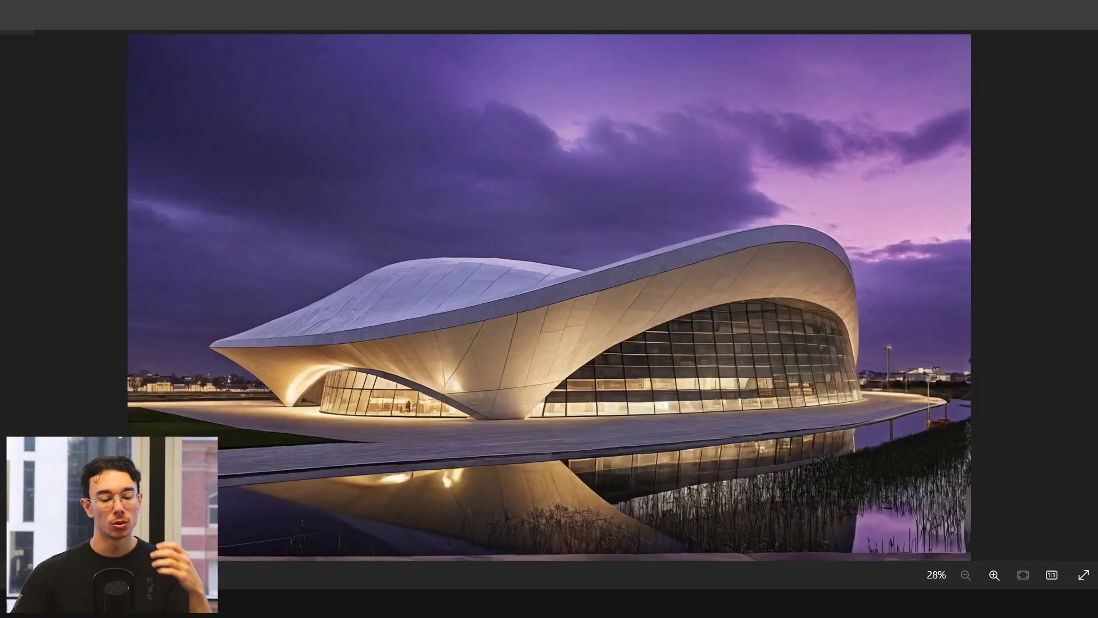
key(alt+F4)
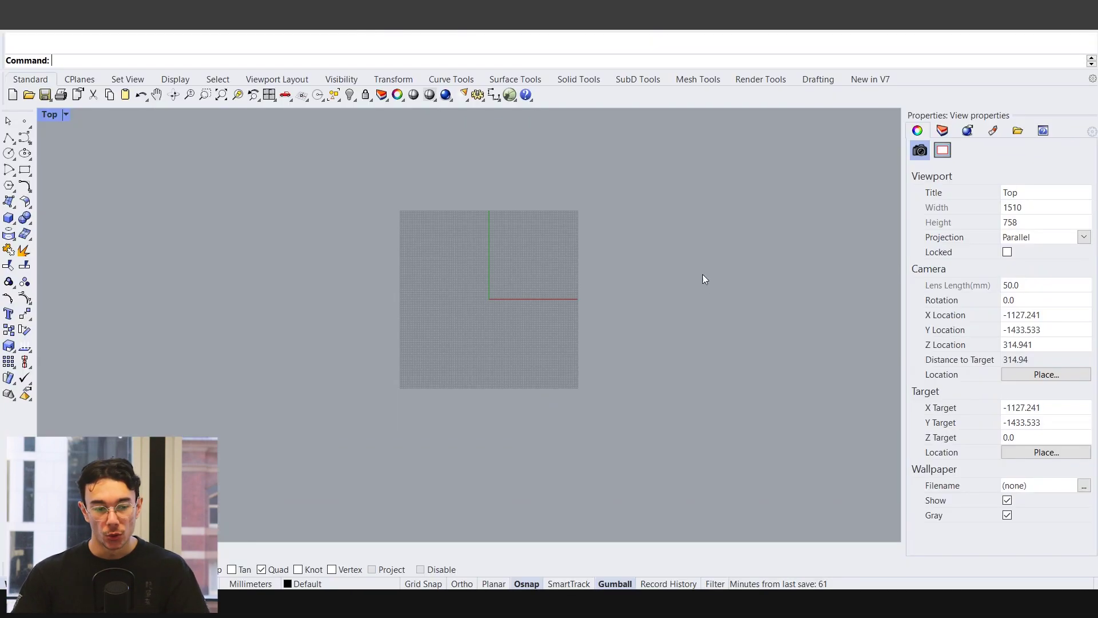
scroll(703, 273, down, 5)
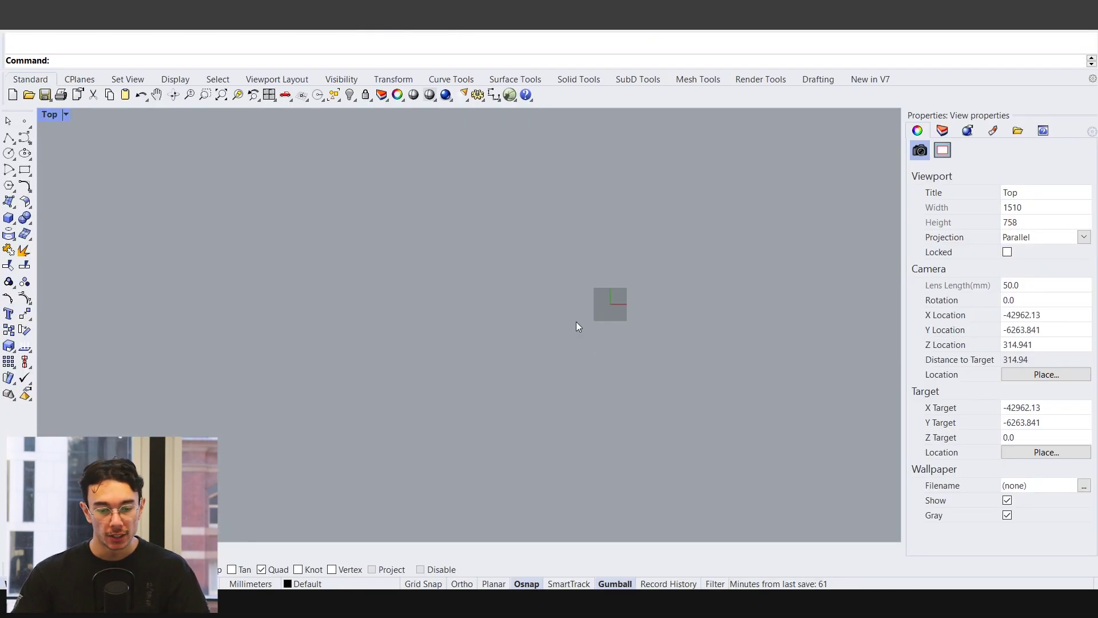
drag(576, 322, 473, 317)
Step: Draw a closed blob-shaped curve in the Top view
scroll(504, 304, up, 2)
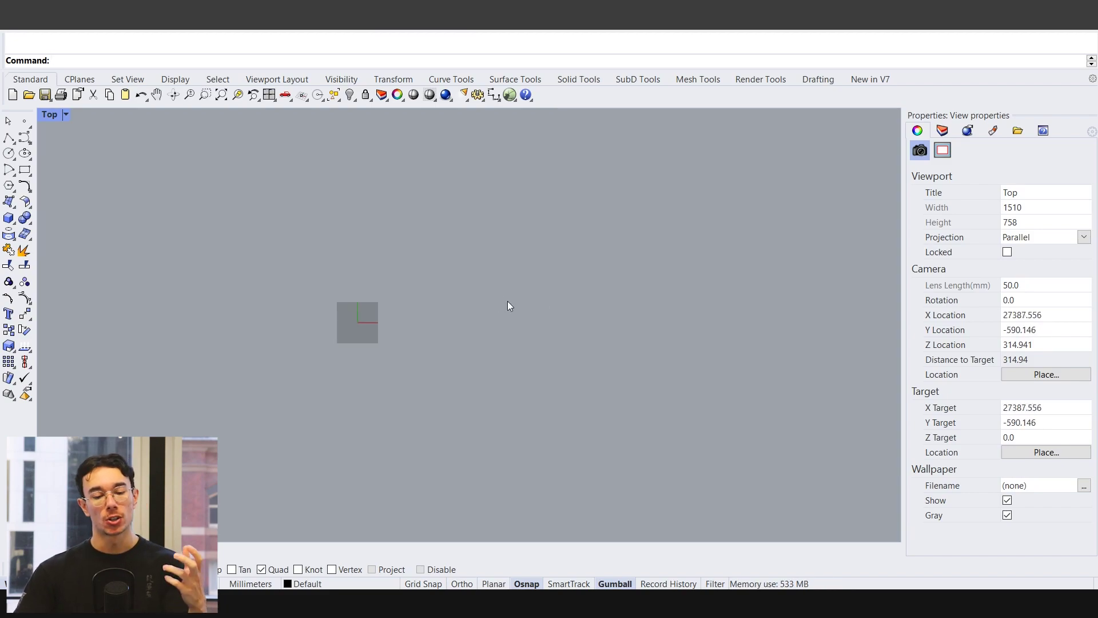
click(24, 138)
scroll(497, 326, up, 1)
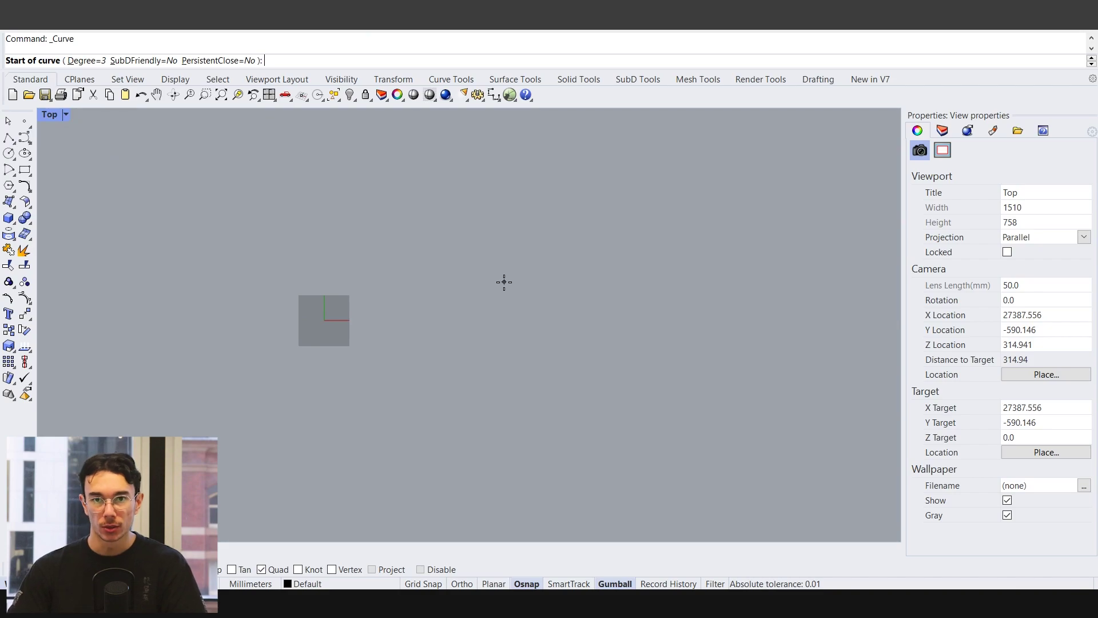
click(520, 229)
click(463, 252)
click(442, 365)
click(575, 454)
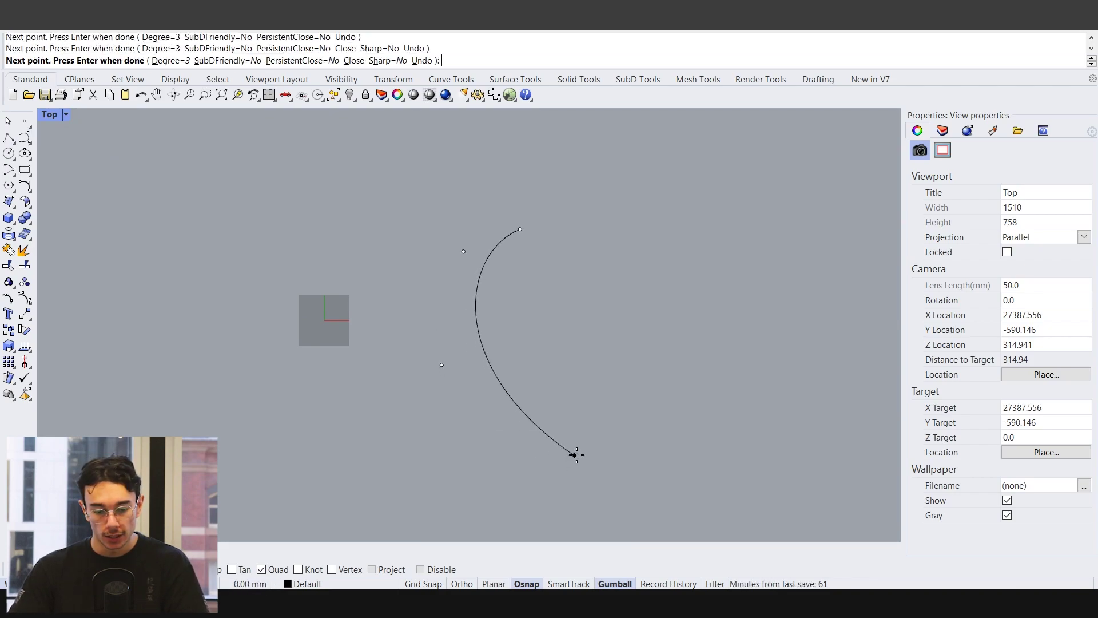
click(751, 427)
click(716, 306)
click(607, 332)
click(597, 216)
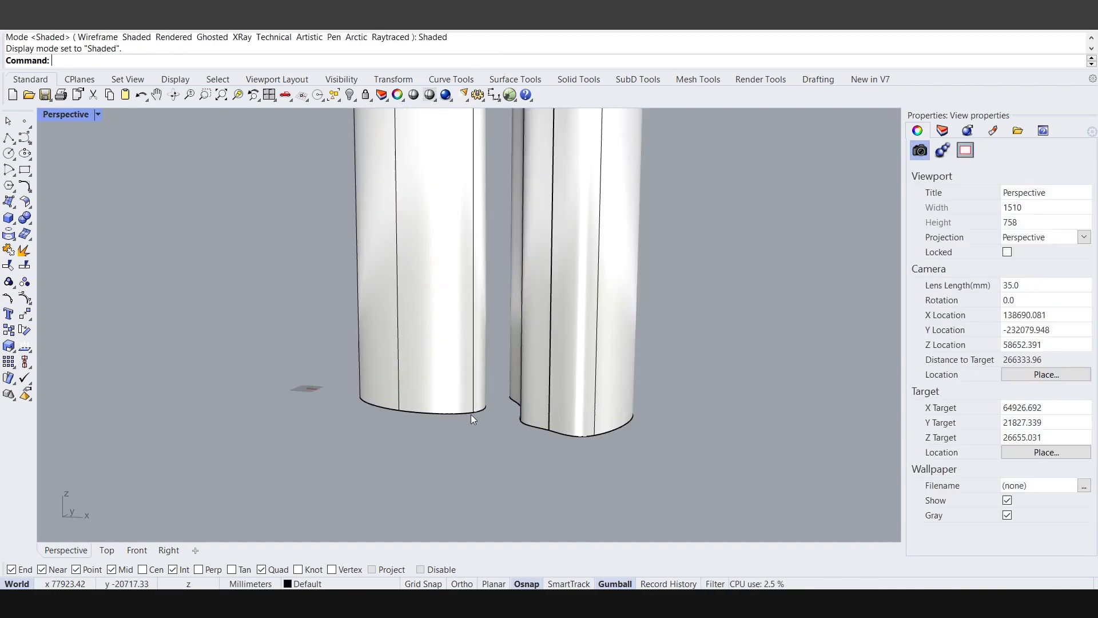
Step: Array the two blob outlines 50 copies upward into twin towers
click(436, 434)
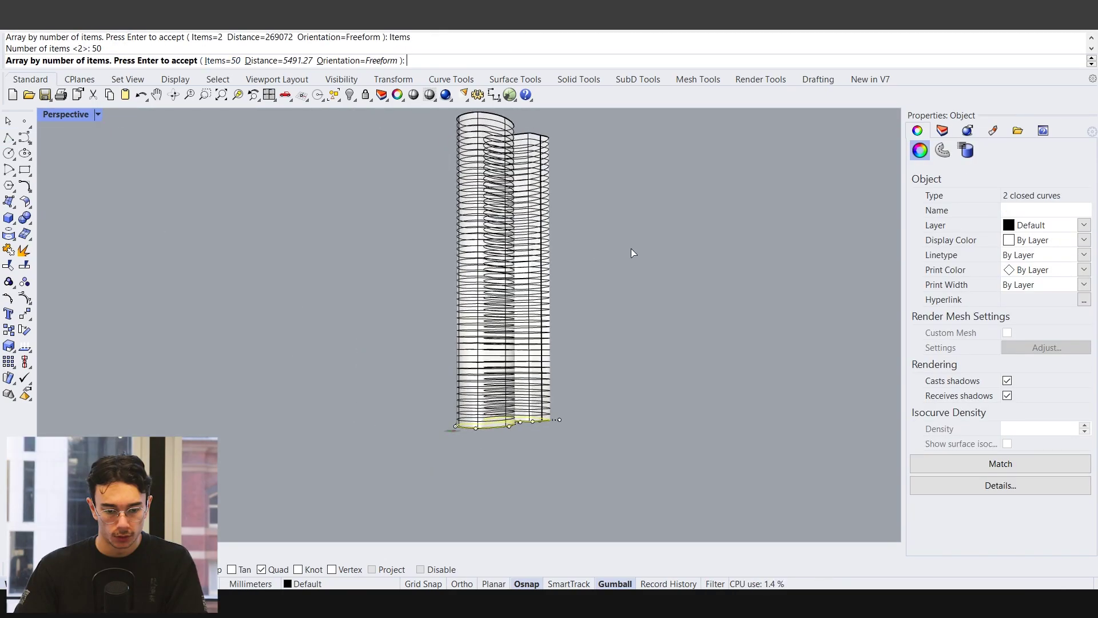
scroll(572, 258, up, 3)
scroll(525, 265, down, 5)
key(Return)
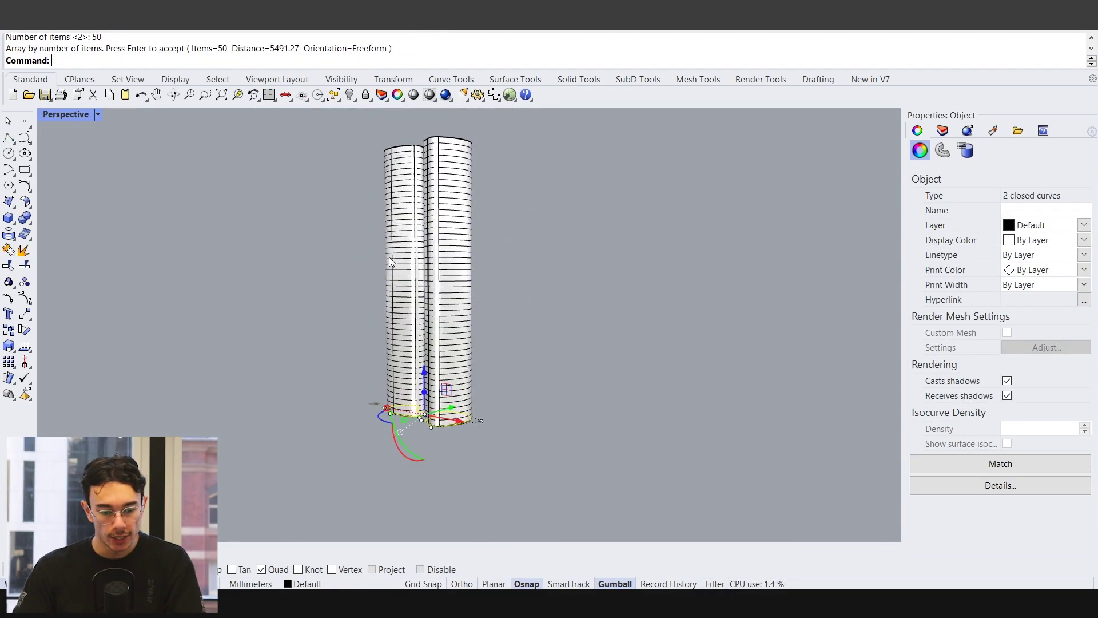
click(329, 209)
Step: Show the towers in Pen display mode and orbit for a lower view
click(98, 115)
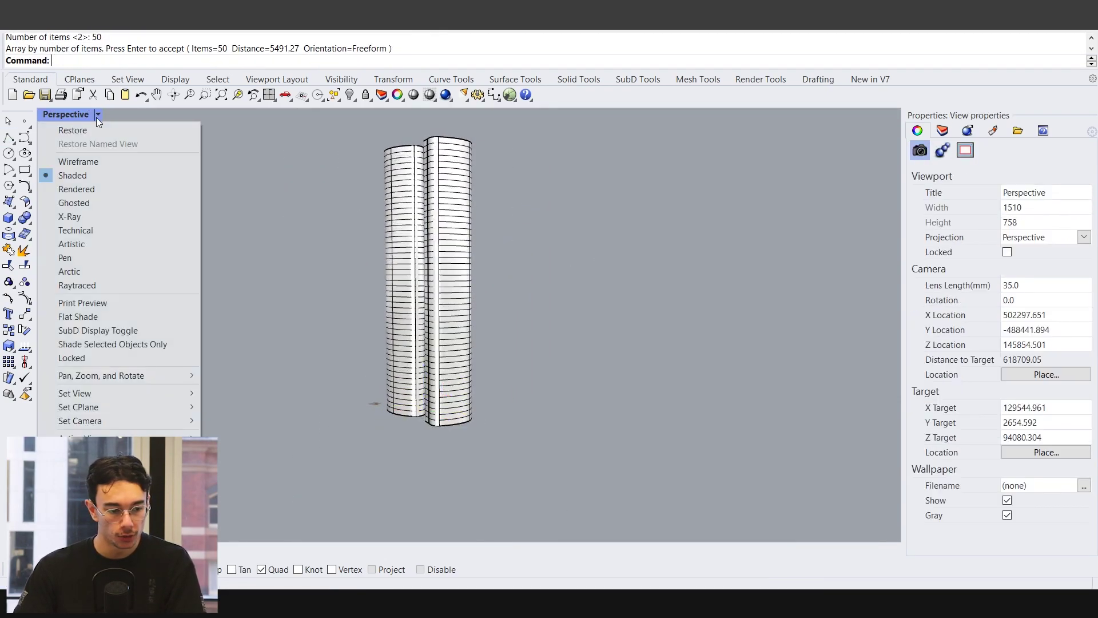
click(114, 258)
scroll(451, 238, up, 5)
drag(448, 318, 451, 289)
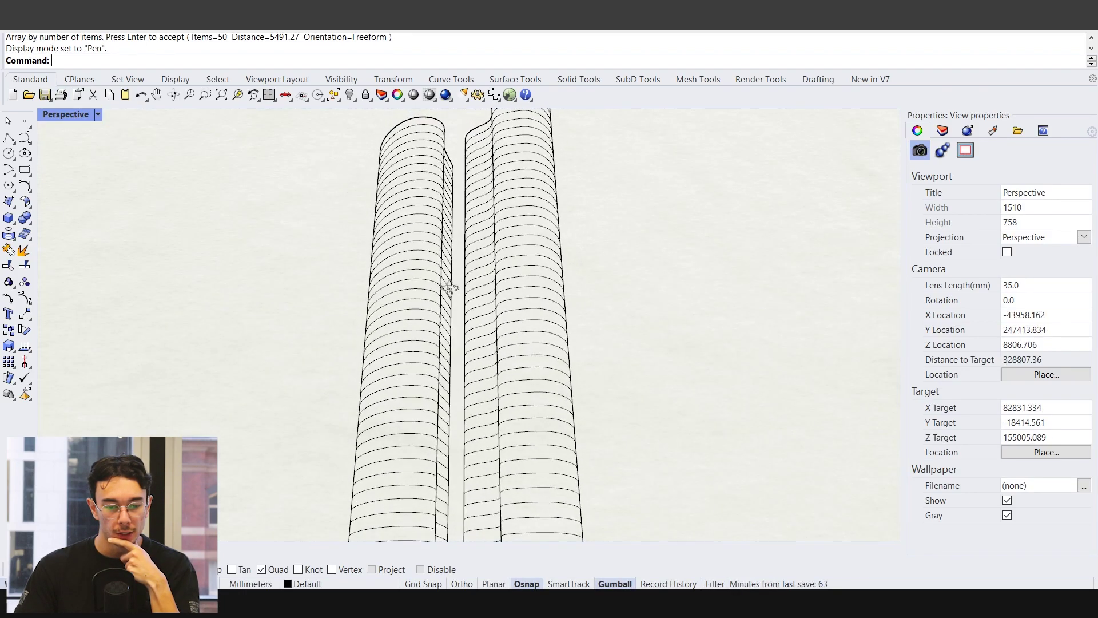
scroll(451, 295, down, 6)
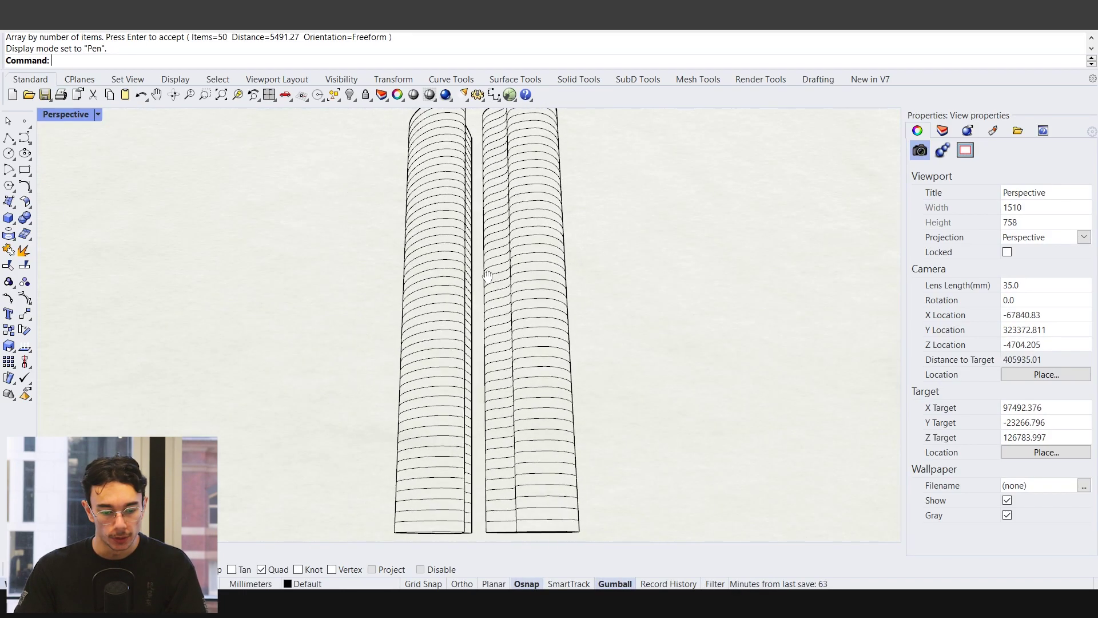
key(alt+Tab)
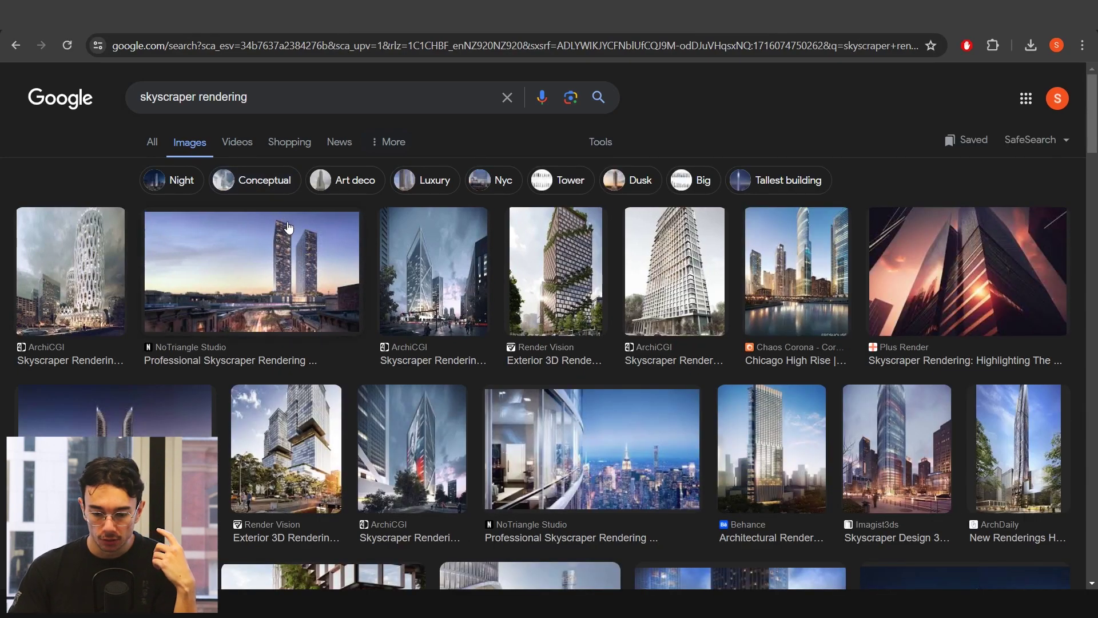
Step: Scroll the skyscraper rendering results and preview a skyscraper rendering examples image
scroll(540, 331, down, 1)
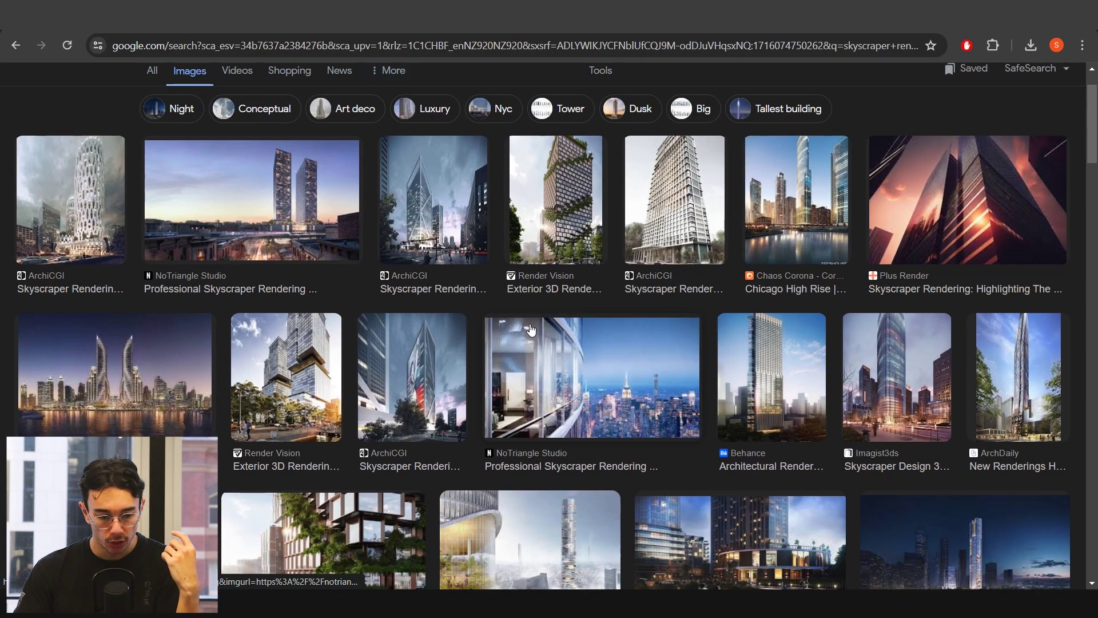
scroll(208, 361, down, 3)
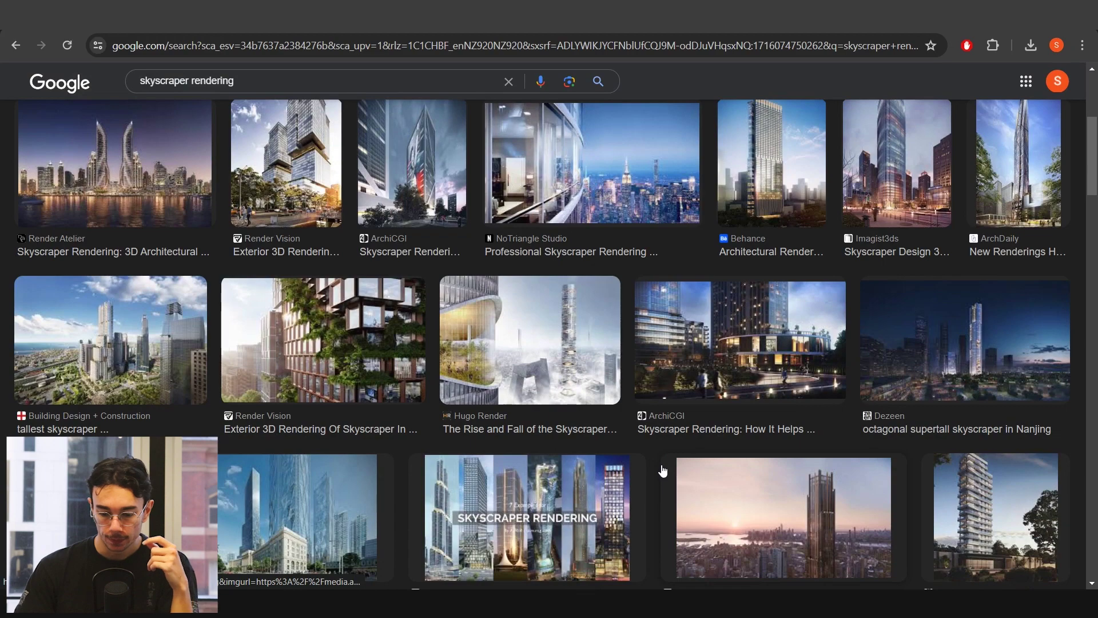
scroll(663, 466, down, 3)
click(827, 435)
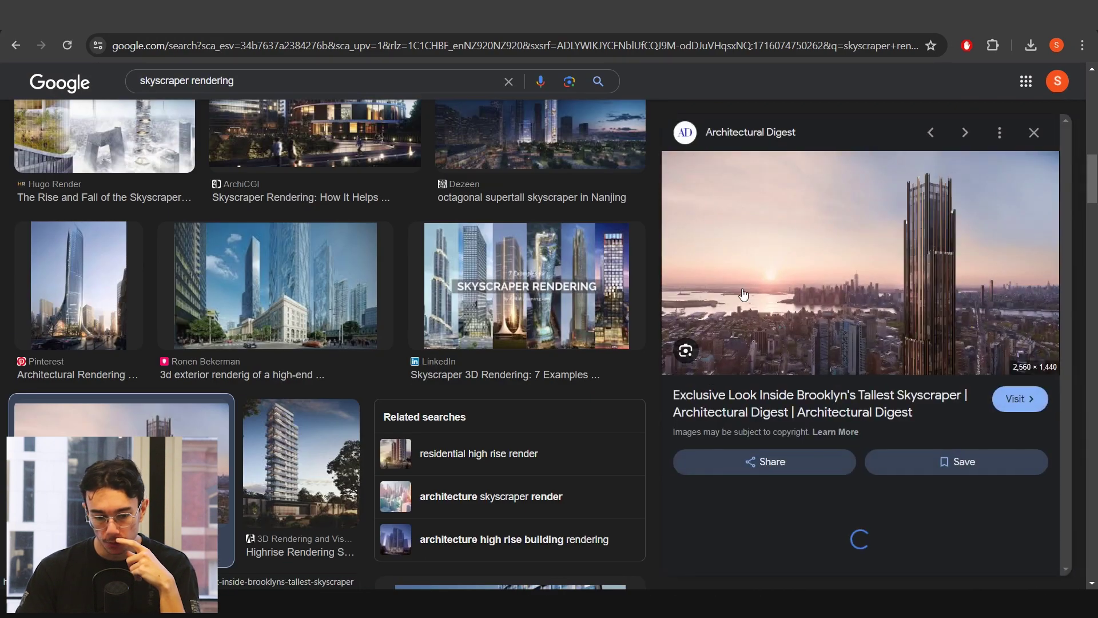
click(527, 286)
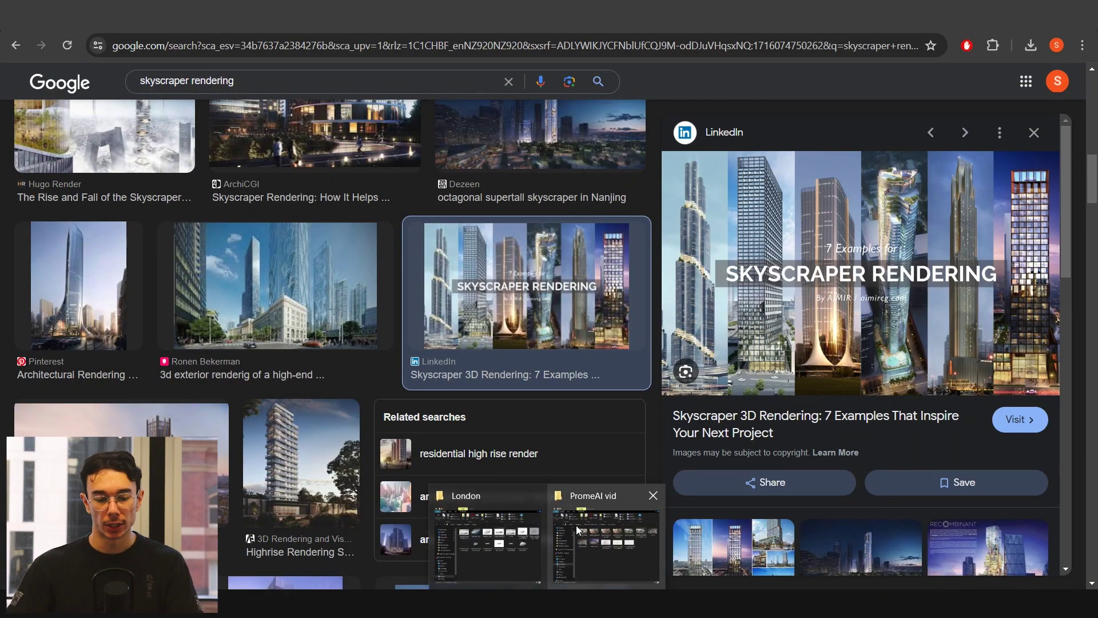
Step: View ViewCapture20240519_092848 from the PromeAI vid folder zoomed in within Photos, then close it
click(613, 526)
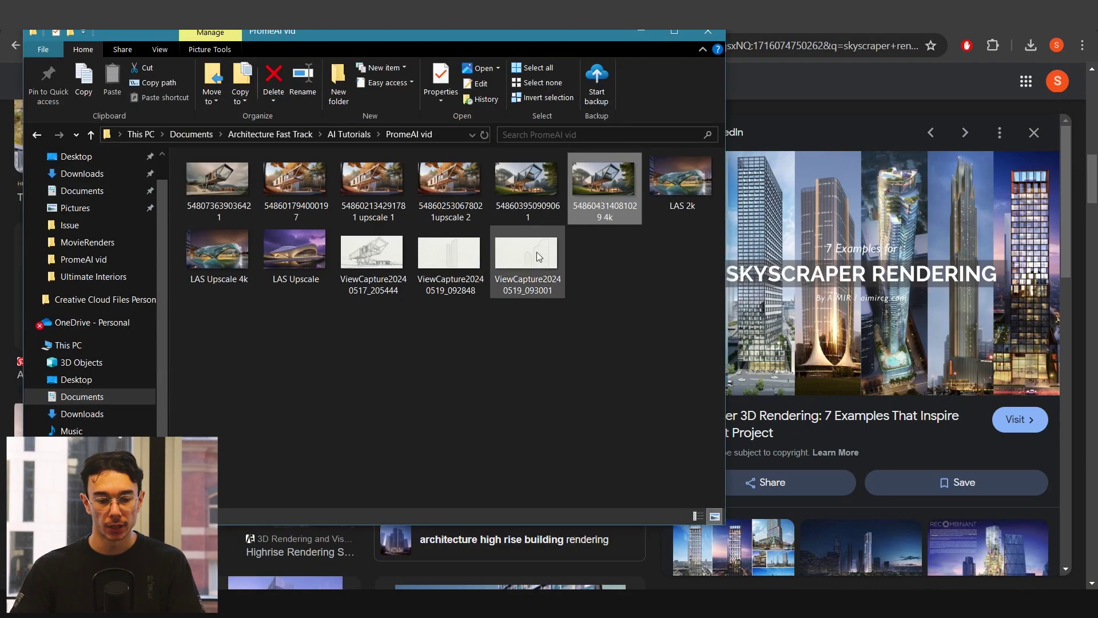
double_click(438, 250)
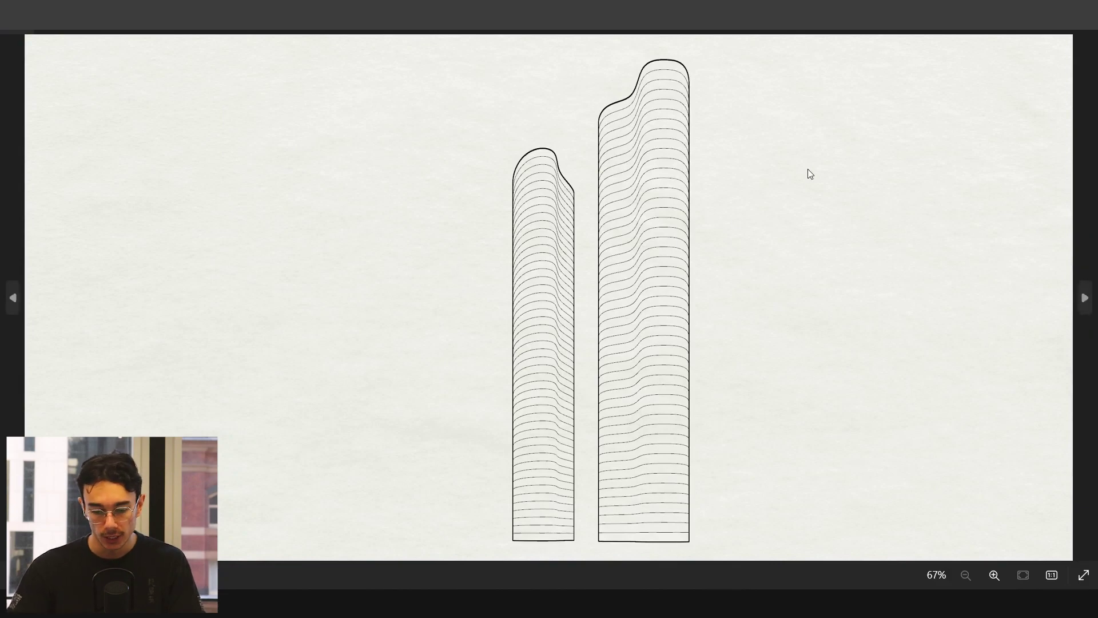
scroll(810, 173, up, 2)
scroll(808, 170, down, 2)
scroll(808, 170, up, 2)
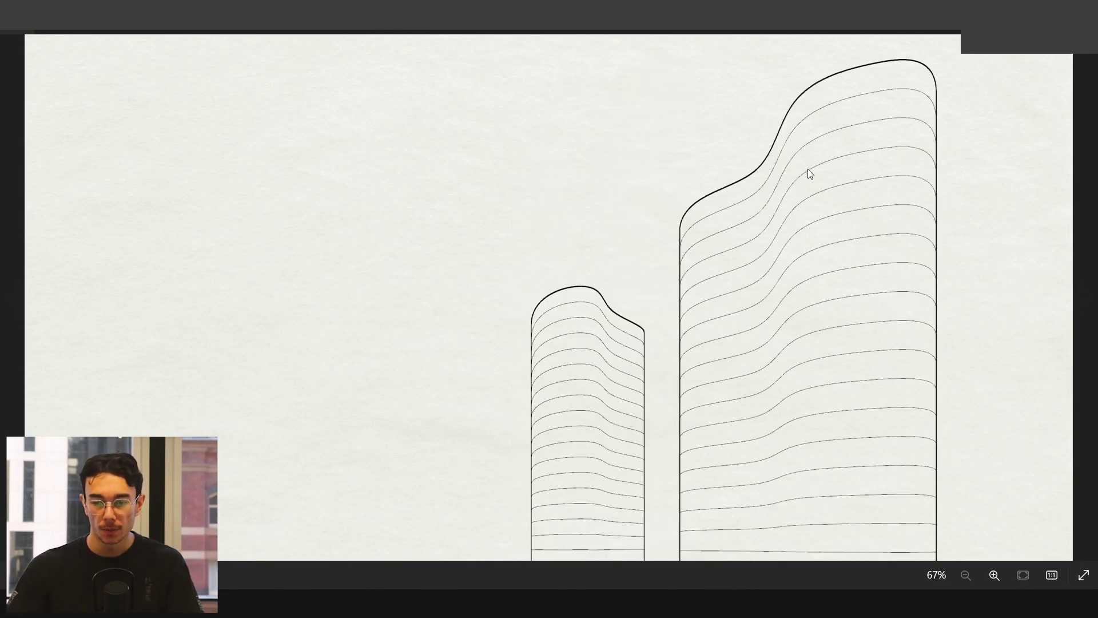
key(Escape)
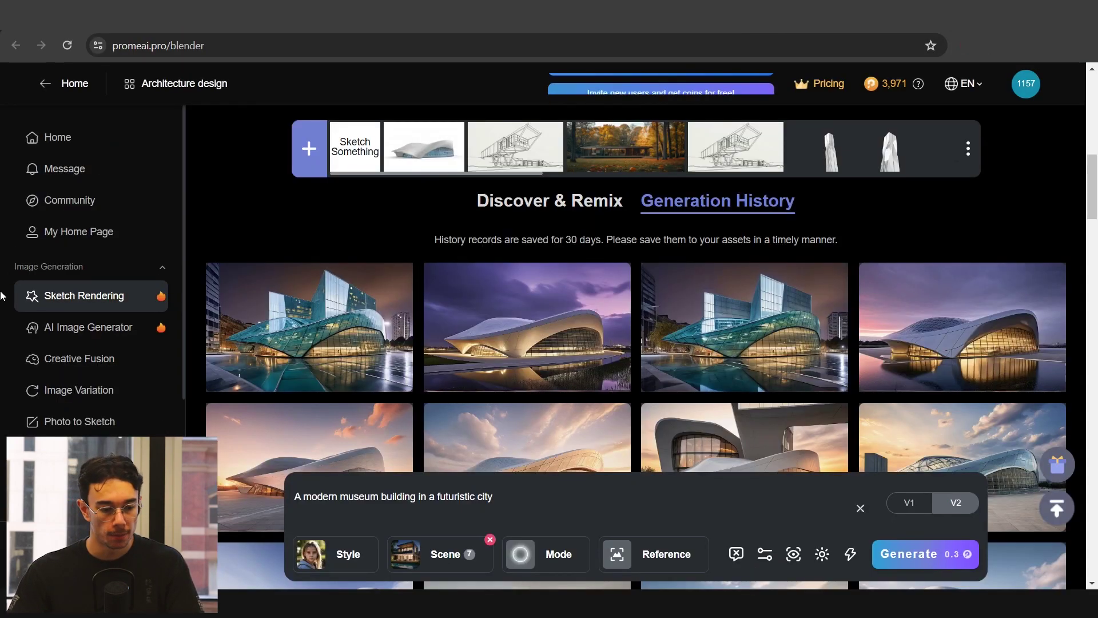
Step: In Sketch Rendering, set the scene's building type to Skyscraper
click(80, 298)
mouse_move(548, 604)
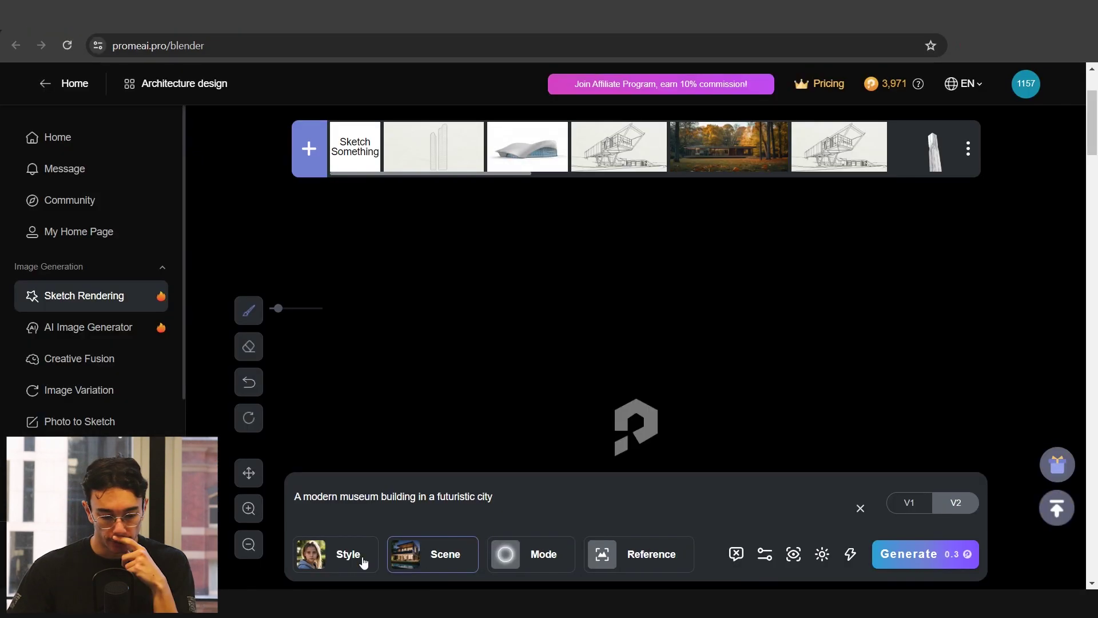
click(359, 541)
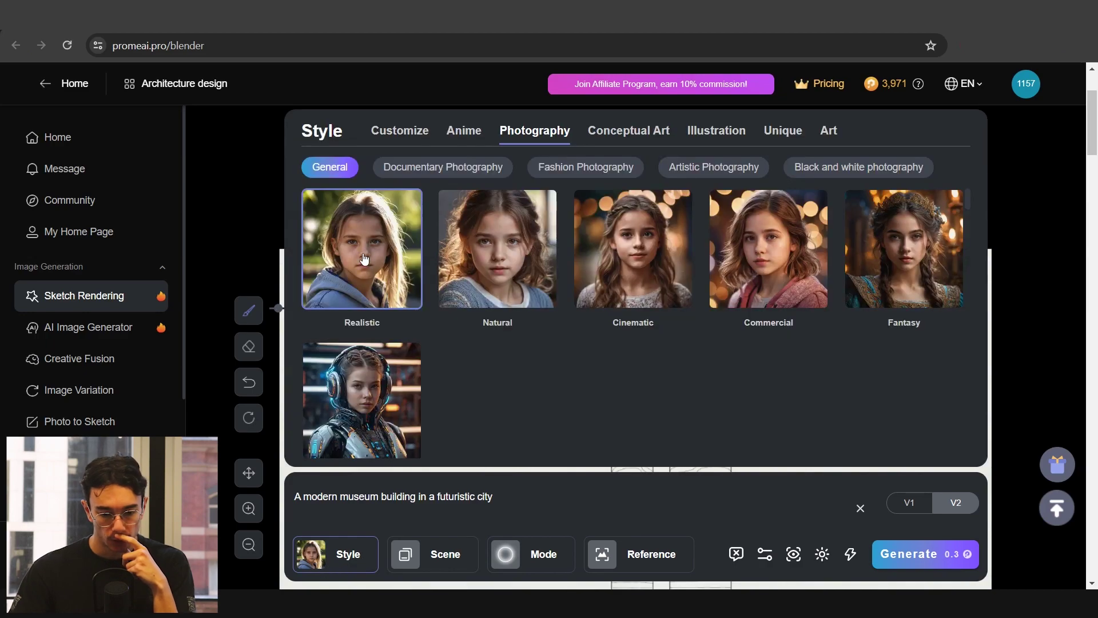
click(433, 554)
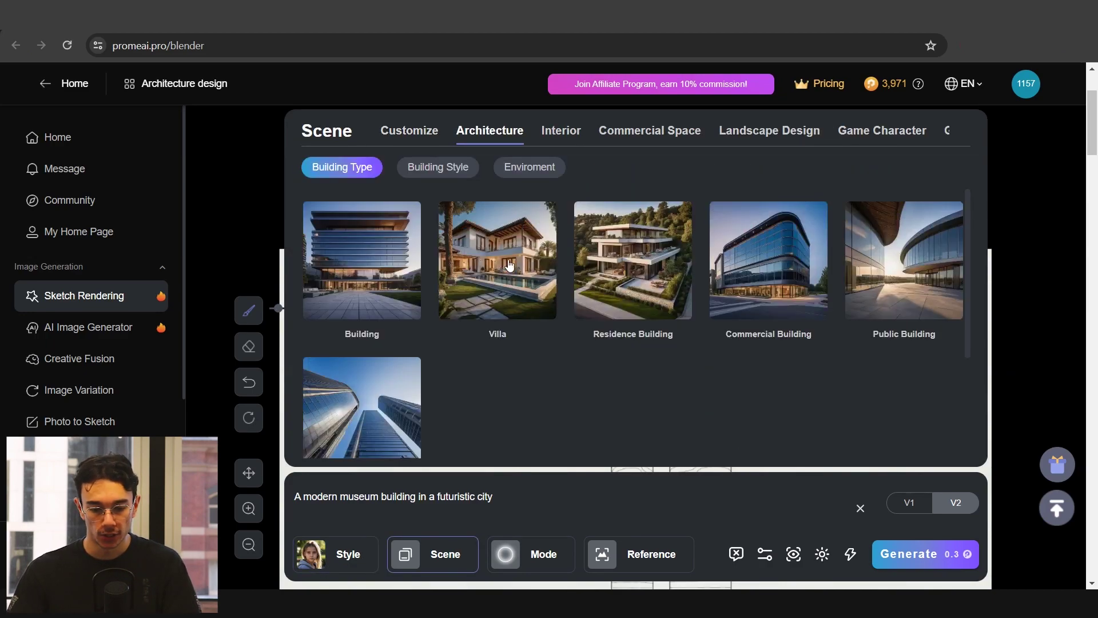
scroll(491, 365, down, 2)
click(378, 350)
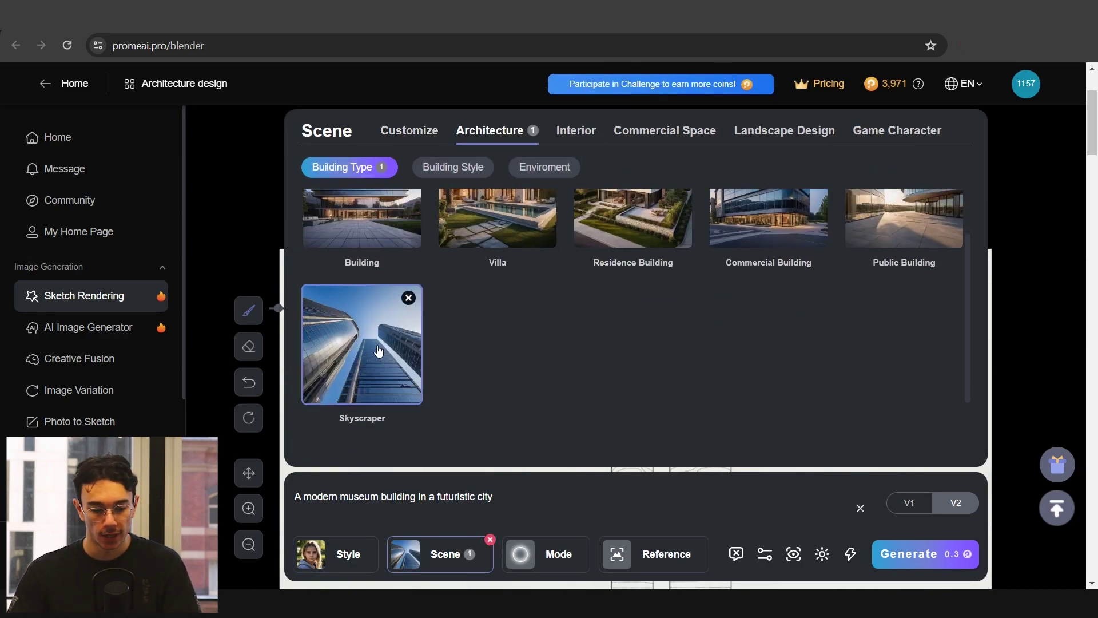
Step: Add the Futuristic 5, Futuristic 2 and Futuristic 7 building styles
click(453, 166)
scroll(608, 311, down, 5)
scroll(611, 310, up, 6)
scroll(611, 311, down, 2)
scroll(611, 310, up, 1)
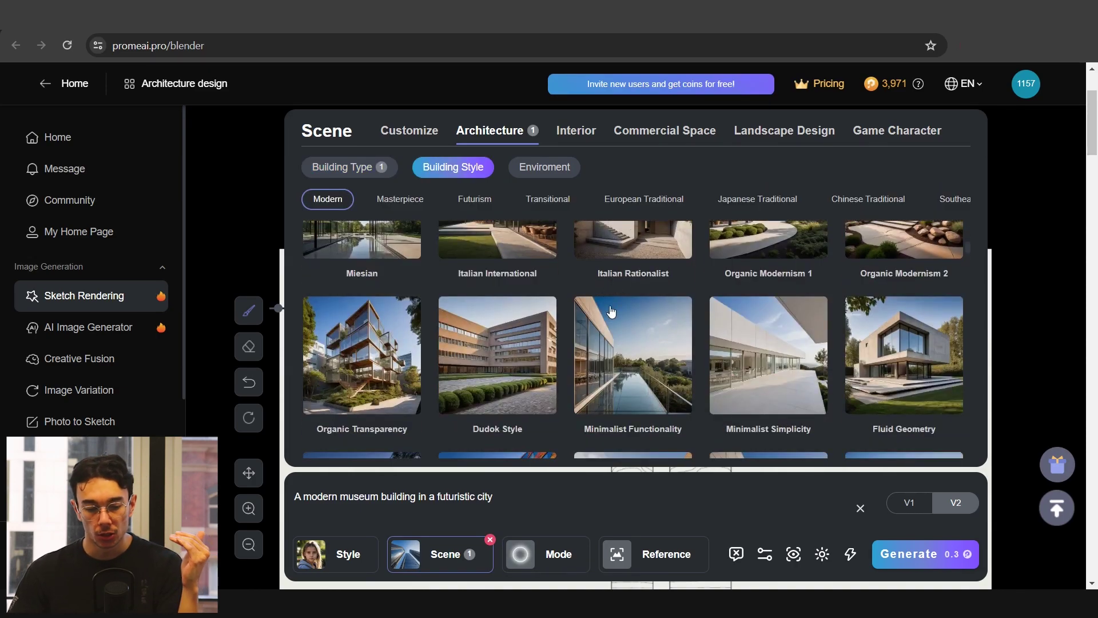
scroll(611, 311, down, 1)
scroll(611, 311, down, 2)
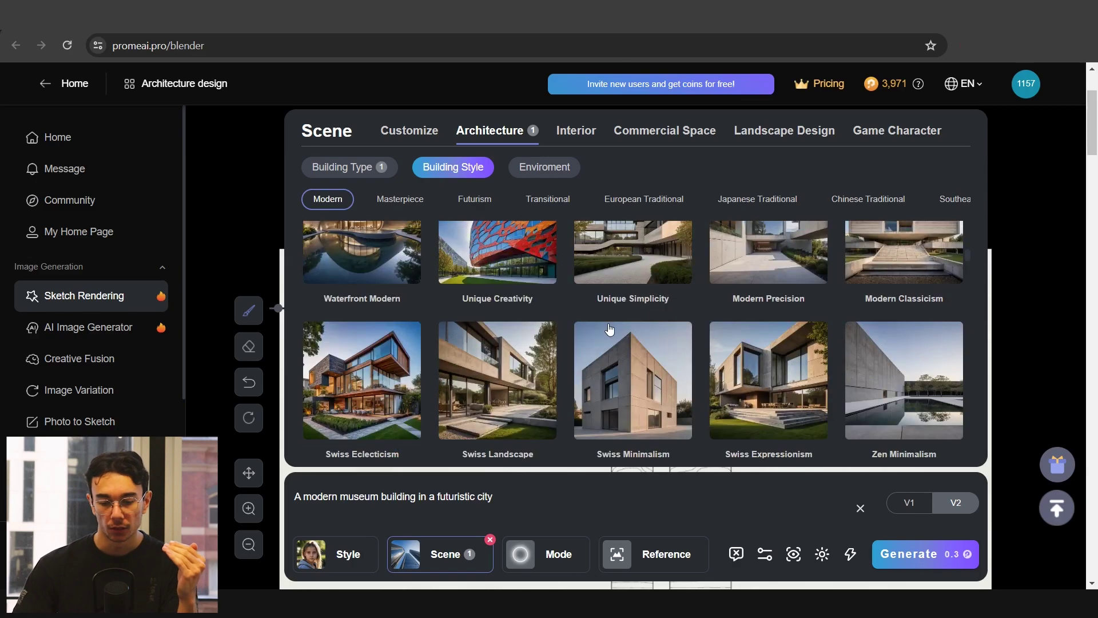
scroll(609, 329, down, 3)
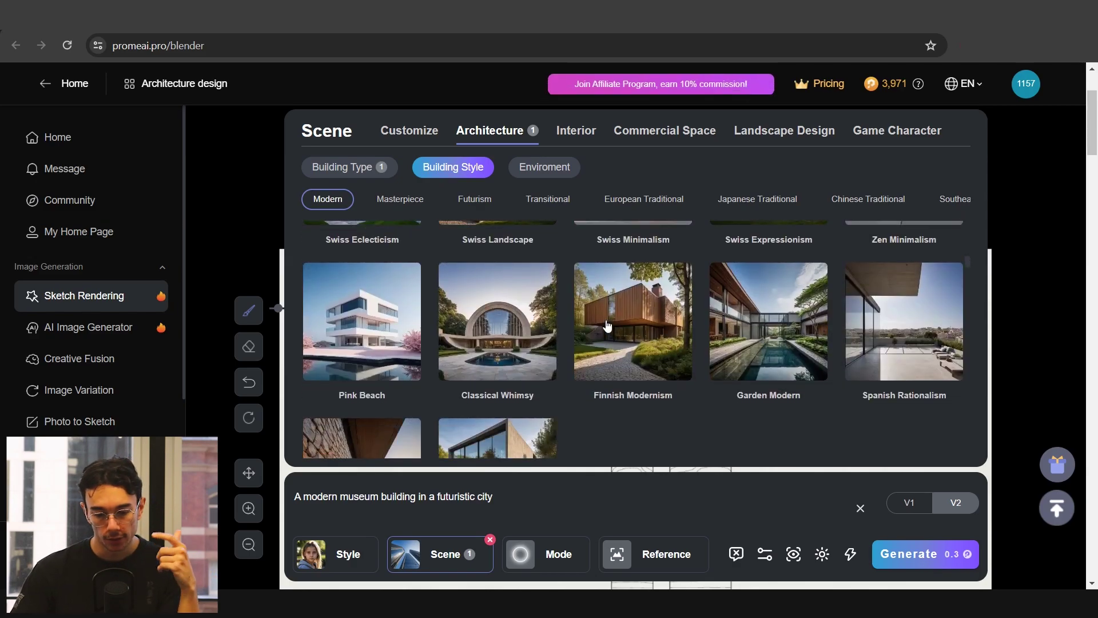
scroll(605, 326, down, 3)
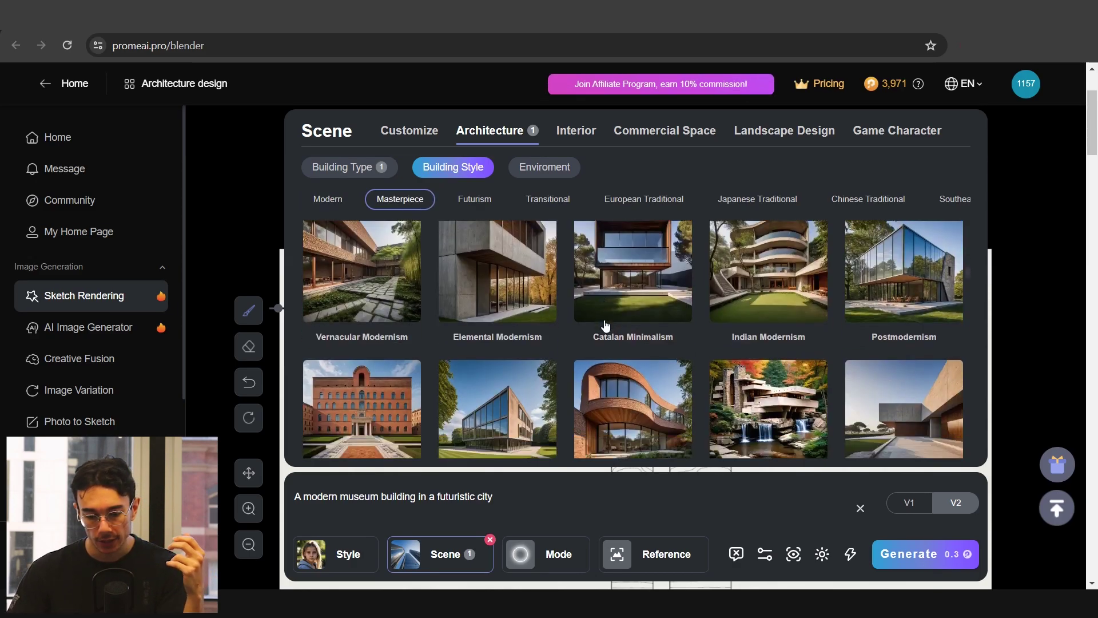
scroll(606, 326, down, 2)
scroll(606, 327, down, 5)
click(904, 347)
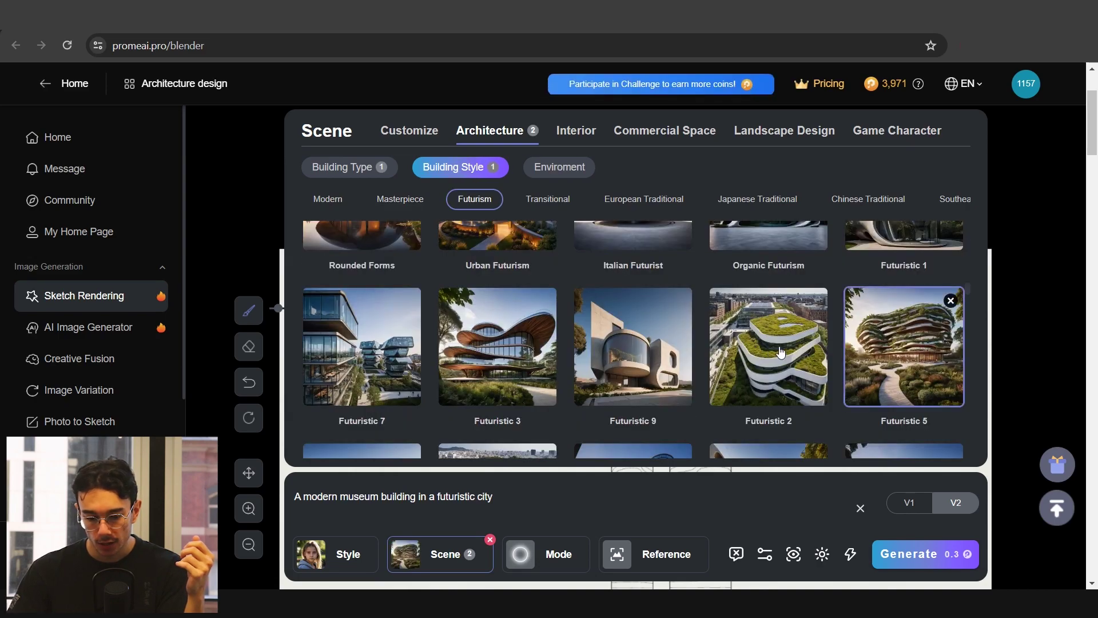
click(768, 346)
click(395, 349)
Step: Set the scene environment to Day and close the scene settings
scroll(535, 336, down, 2)
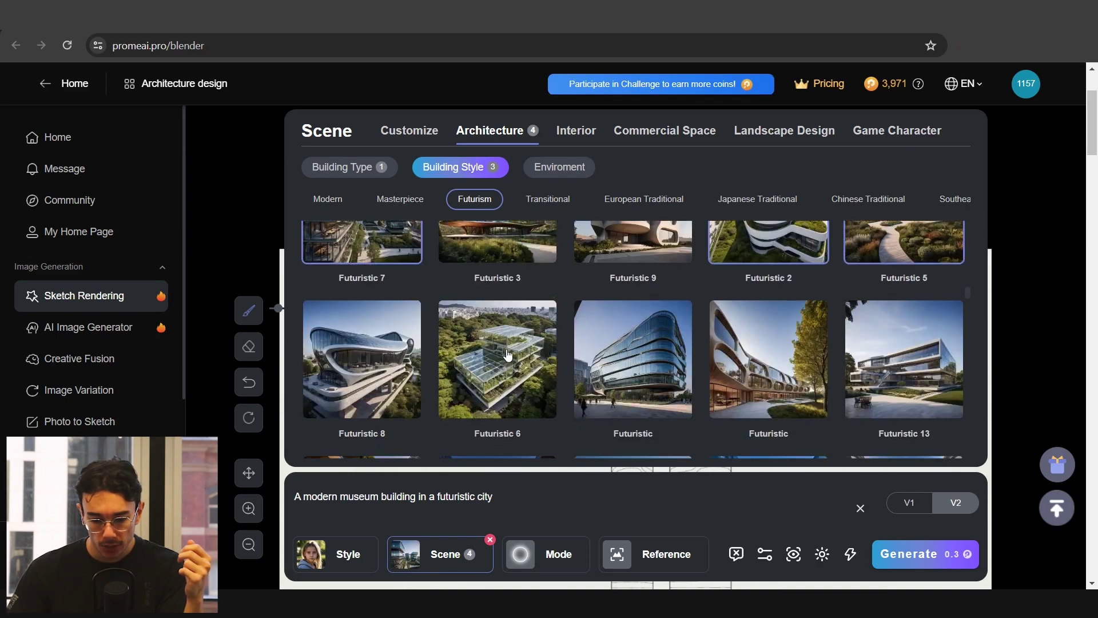
scroll(509, 356, down, 3)
scroll(891, 324, down, 1)
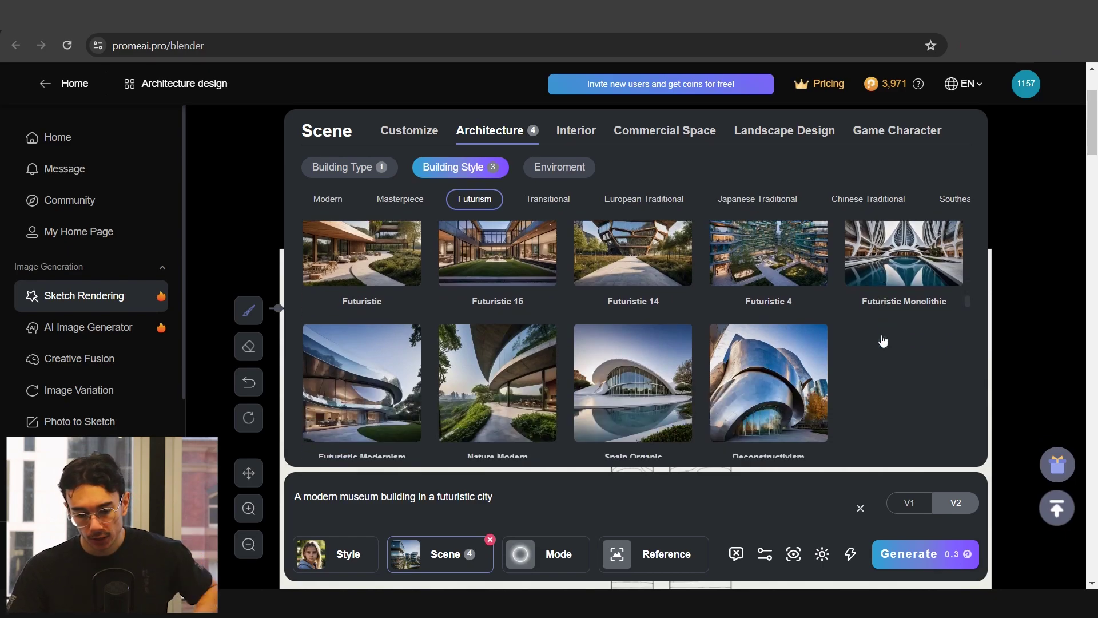
scroll(882, 338, up, 2)
scroll(849, 382, up, 3)
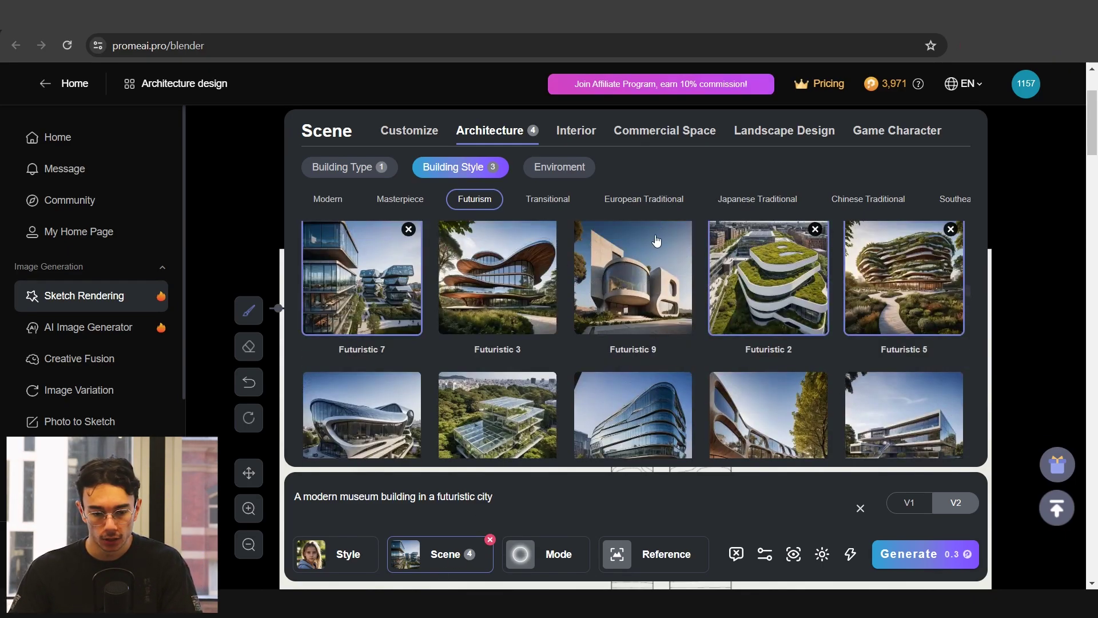
click(586, 171)
click(507, 259)
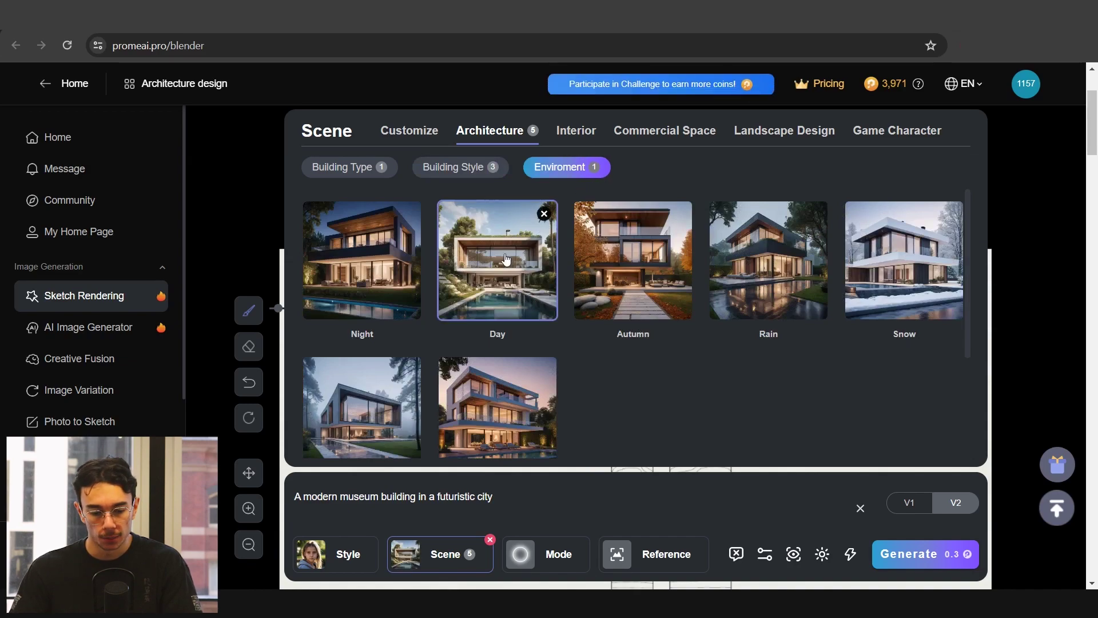
click(479, 566)
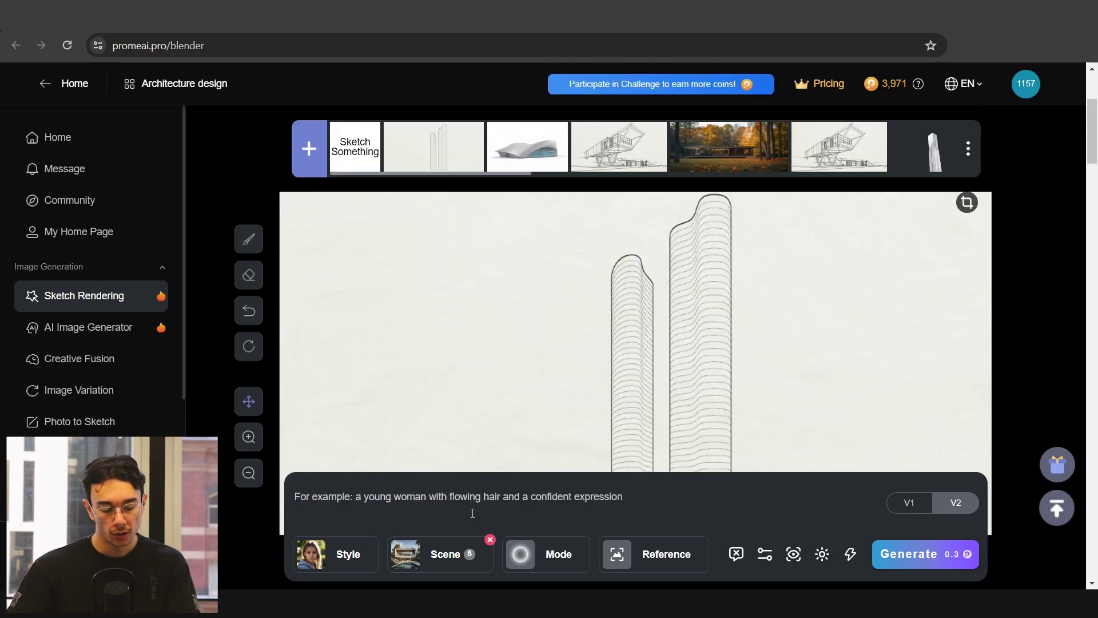
Step: Enter the prompt 'Zaha Hadid modern organic' and review the render Mode choices
text(Zaha )
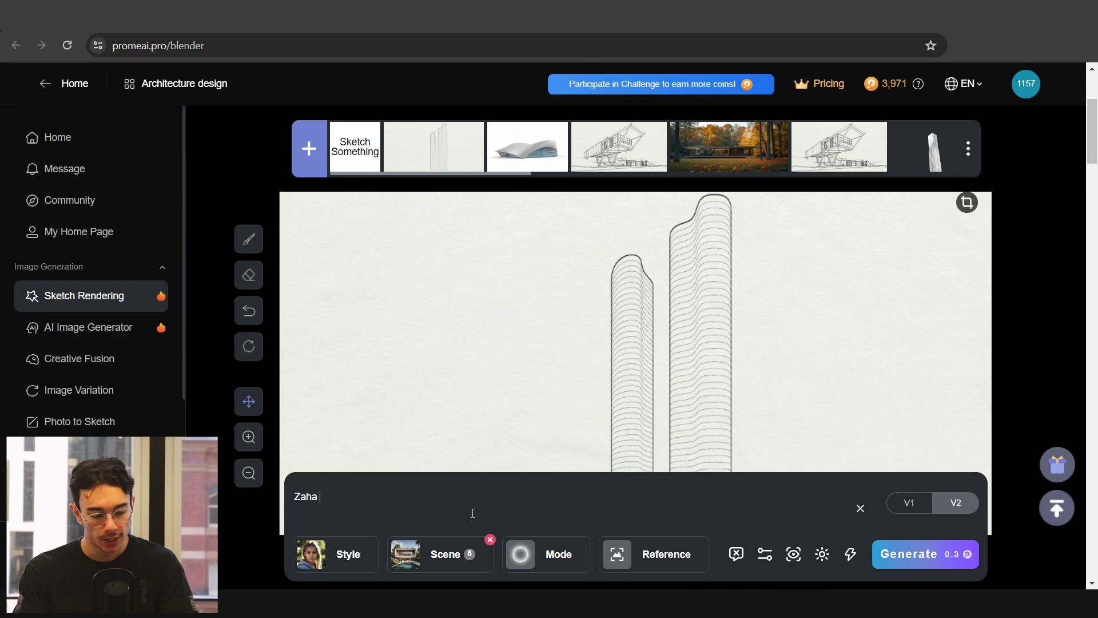
text(Hadid modern organic skyscraper)
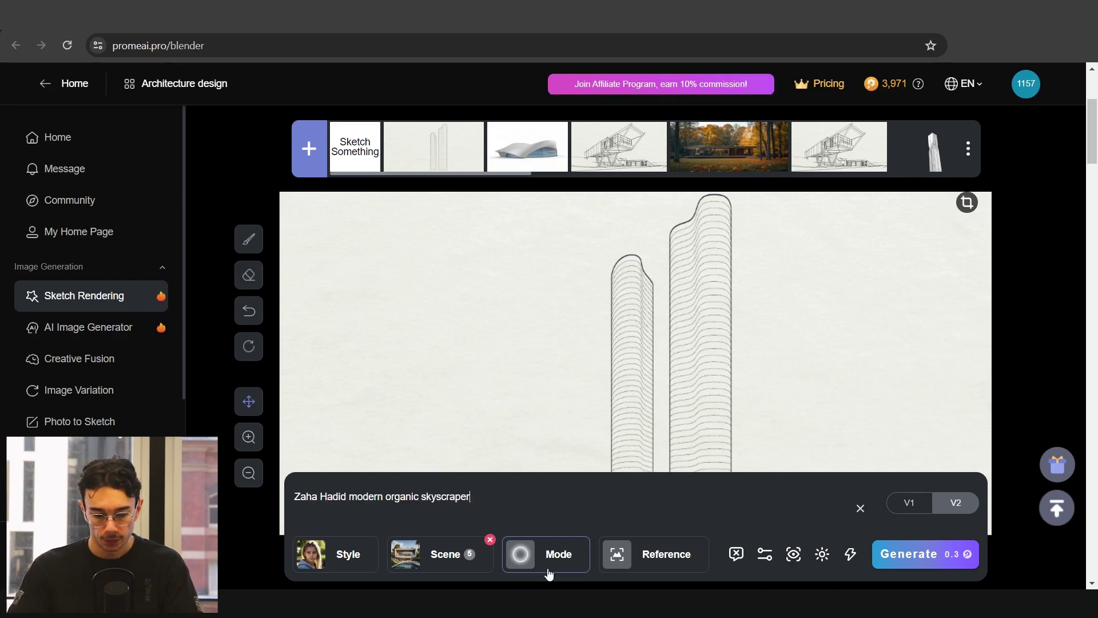
click(548, 573)
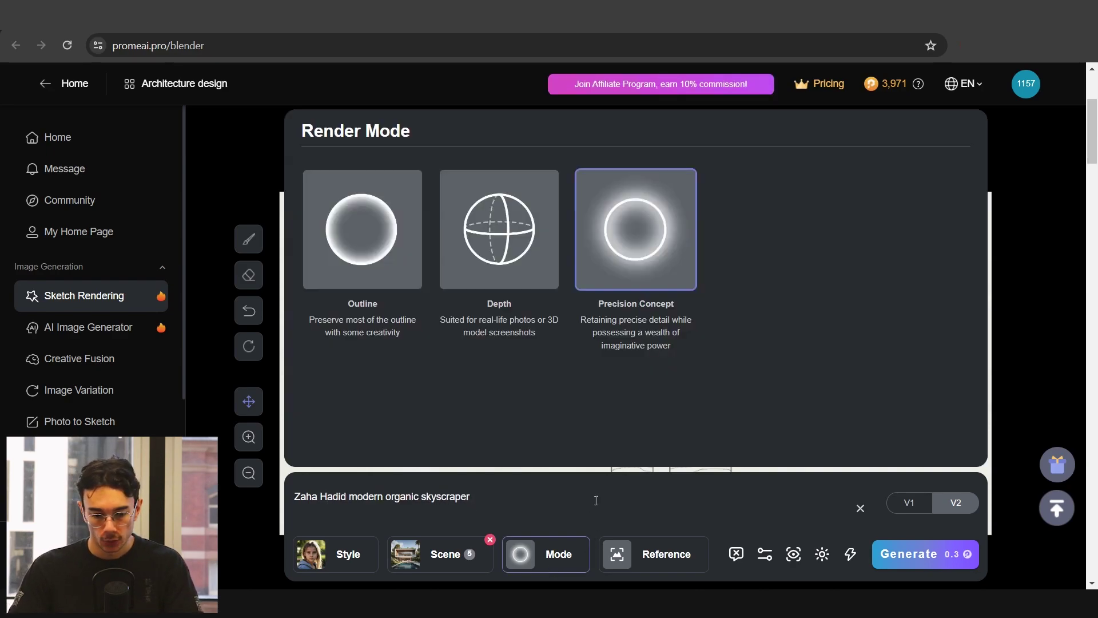
click(548, 555)
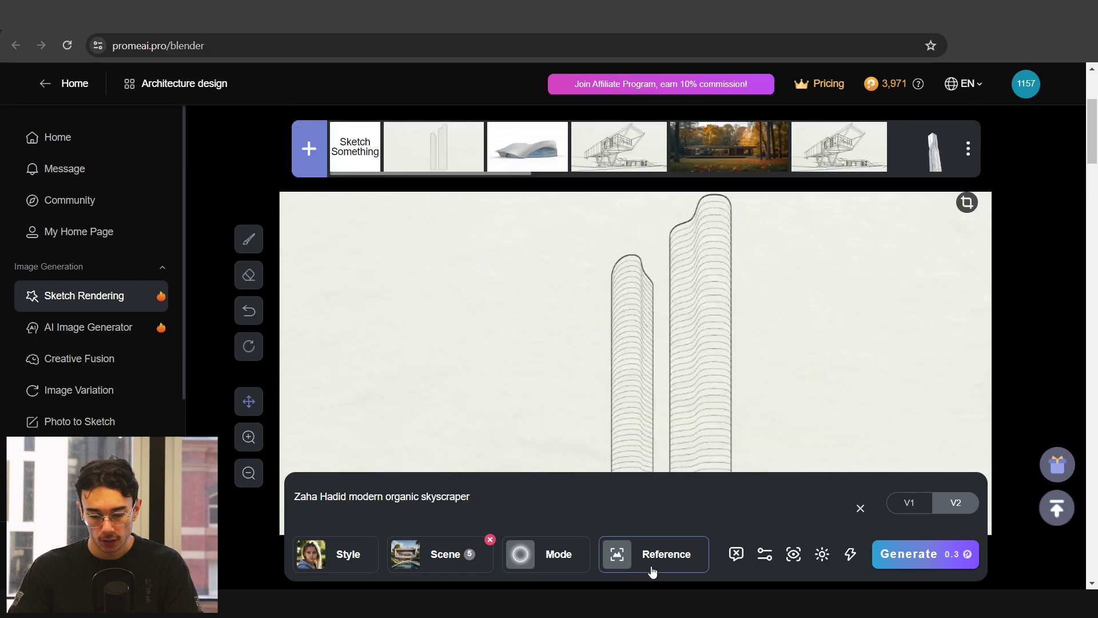
Step: Generate the twin-tower skyscraper renders and preview the finished results
click(909, 563)
mouse_move(919, 475)
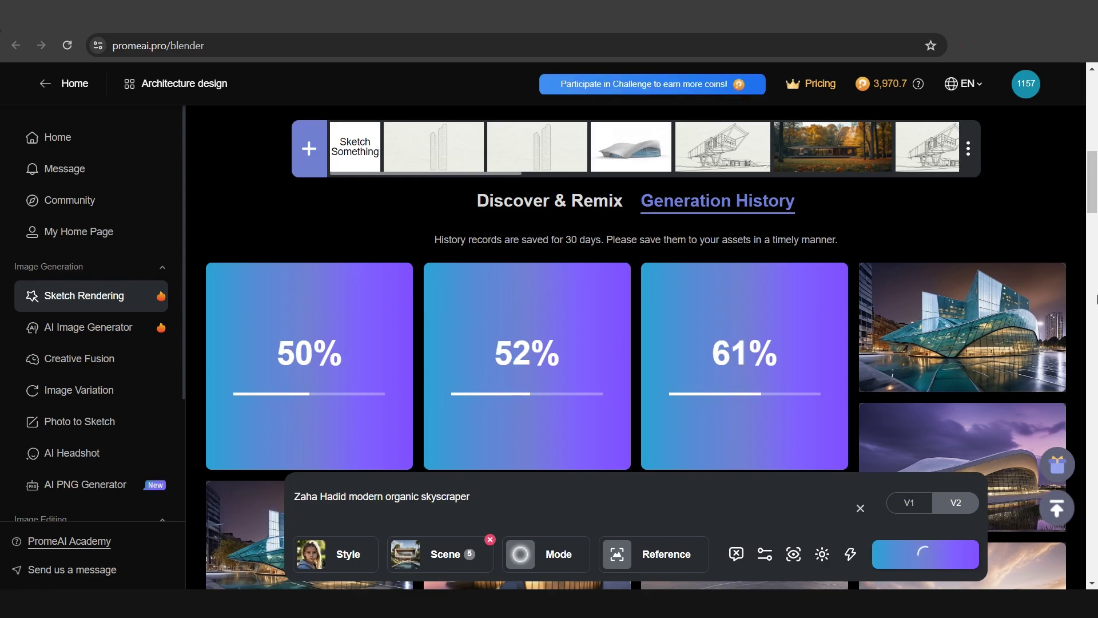
click(754, 308)
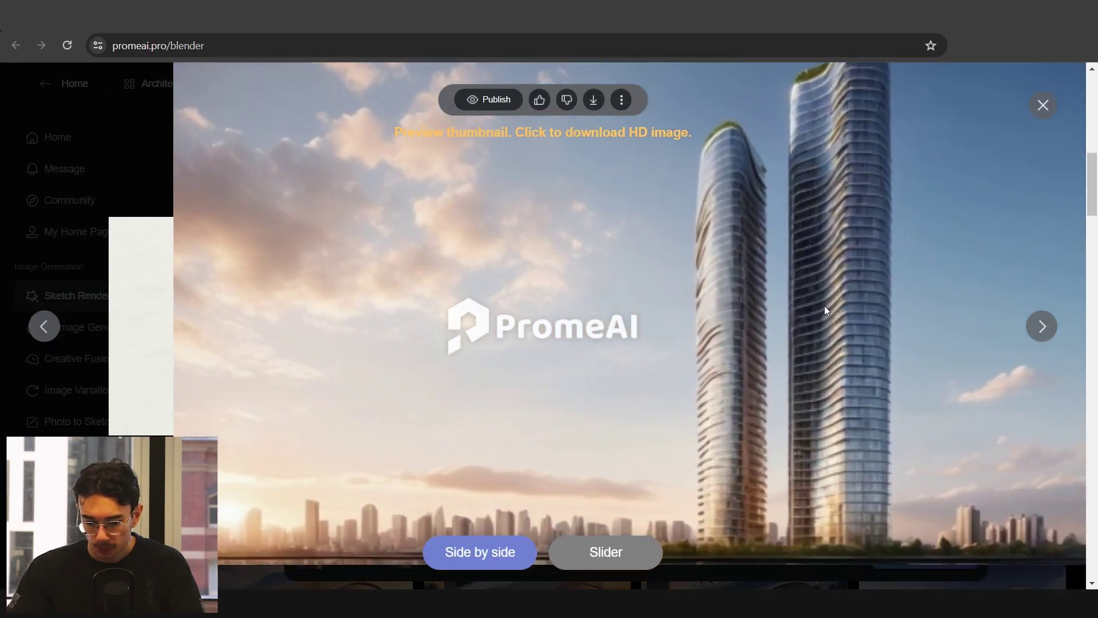
click(825, 305)
click(308, 309)
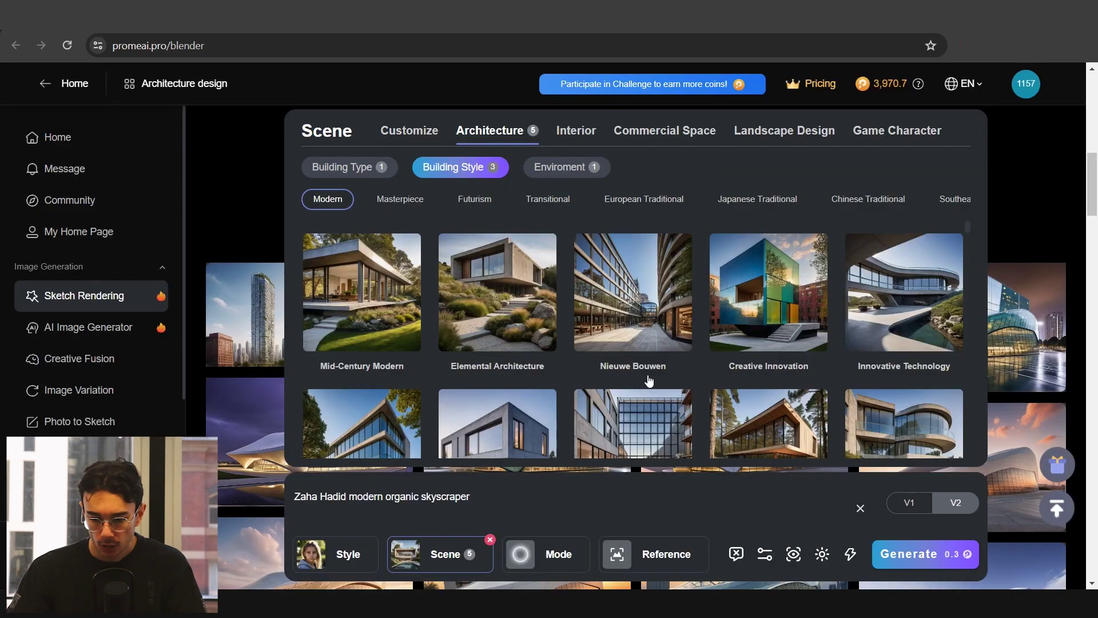
Step: Clear the scene settings and choose Architecture > Skyscraper as the scene
click(489, 539)
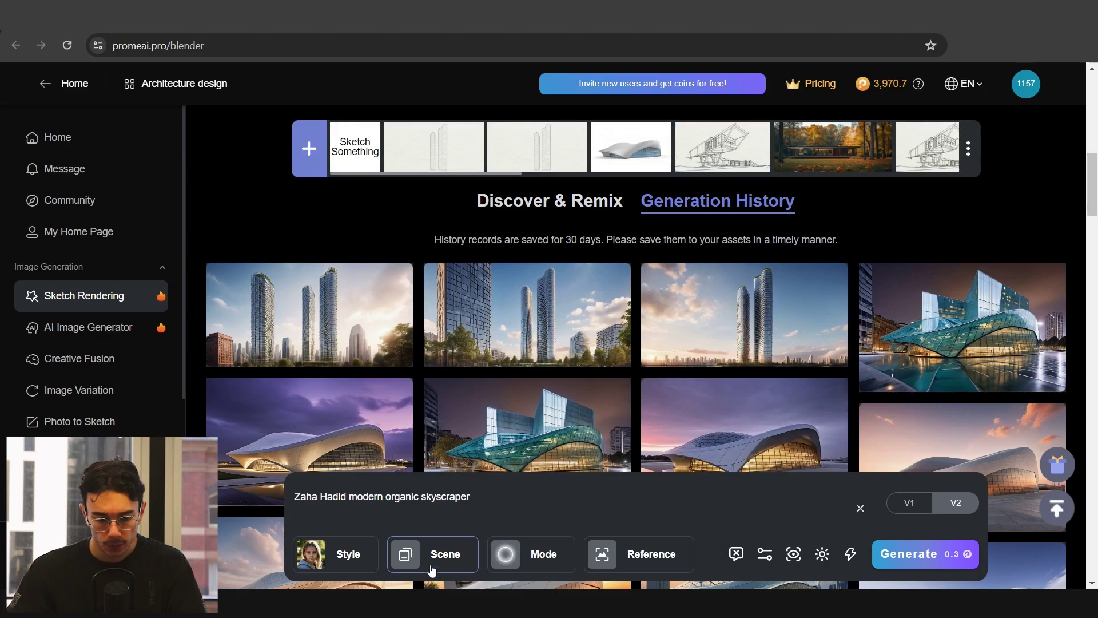
click(430, 566)
click(496, 243)
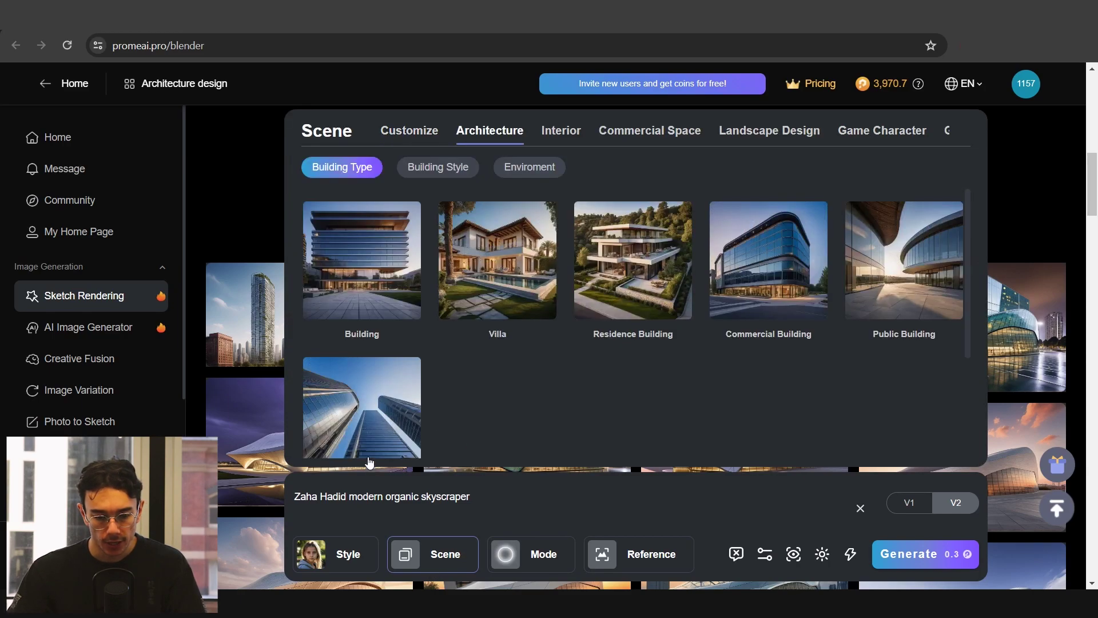
click(369, 435)
Step: Add the Futuristic 4 building style and start a new render batch
scroll(664, 361, down, 3)
scroll(667, 355, up, 3)
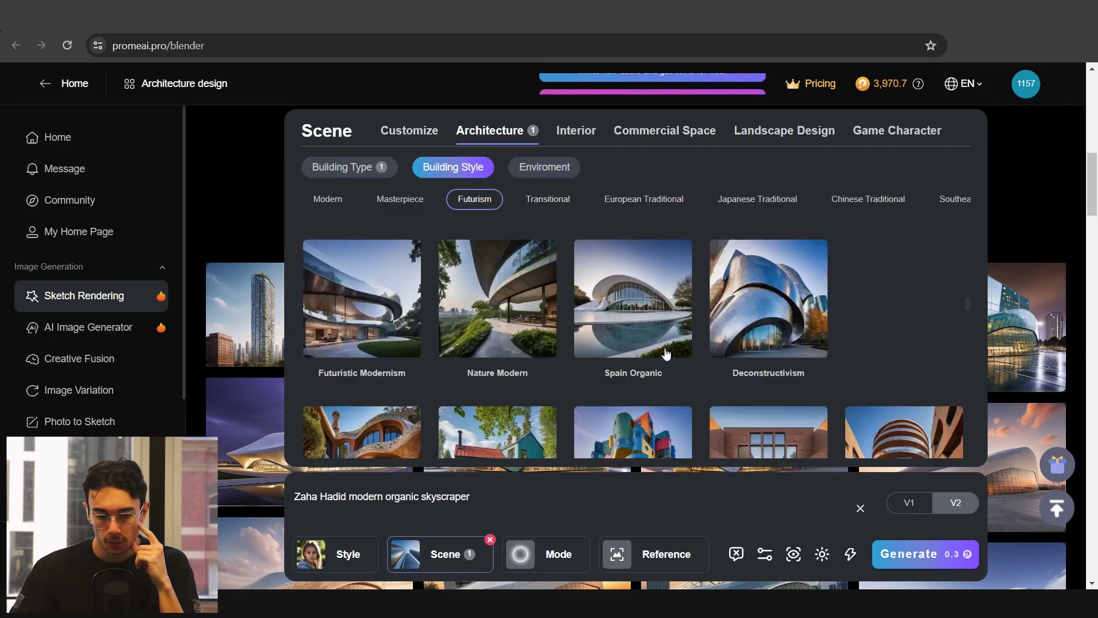
scroll(666, 355, down, 3)
scroll(677, 373, up, 1)
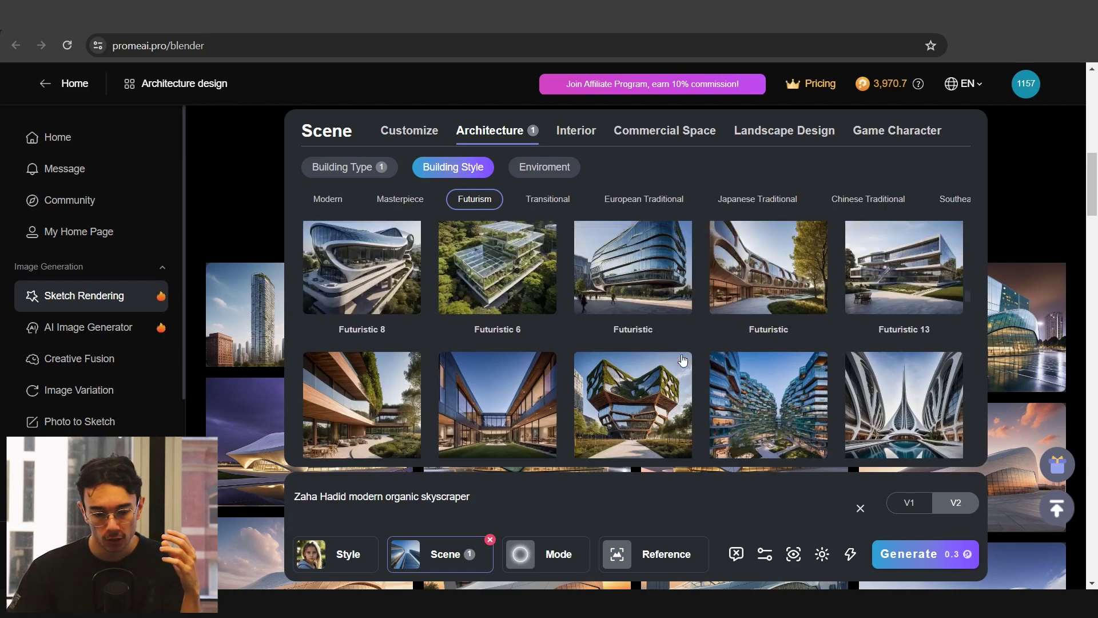
scroll(684, 364, up, 1)
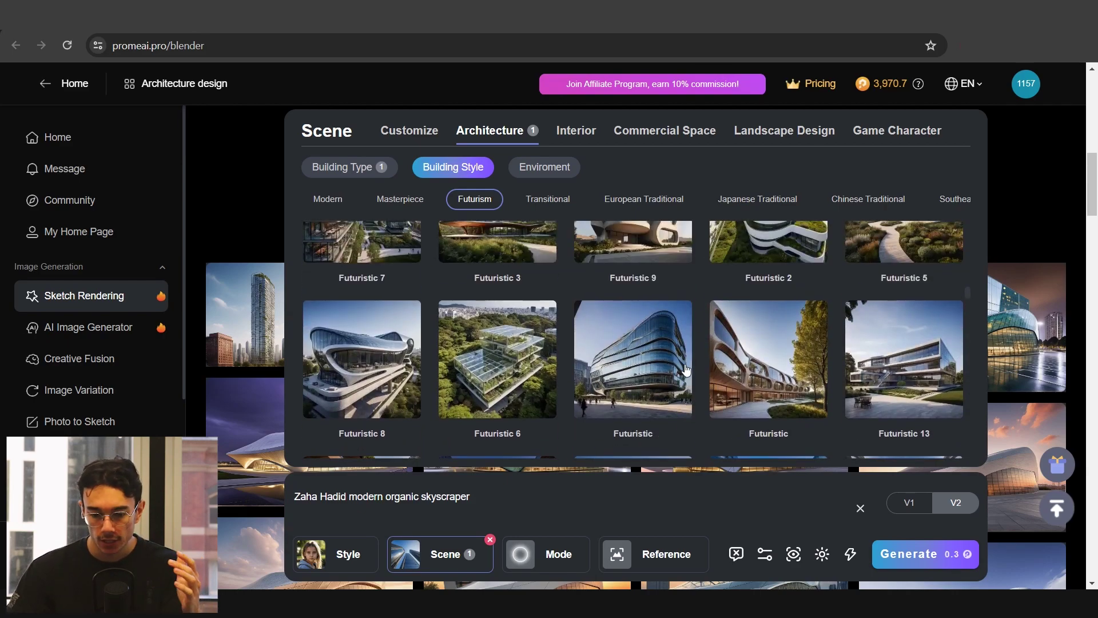
scroll(686, 369, up, 1)
scroll(713, 360, down, 3)
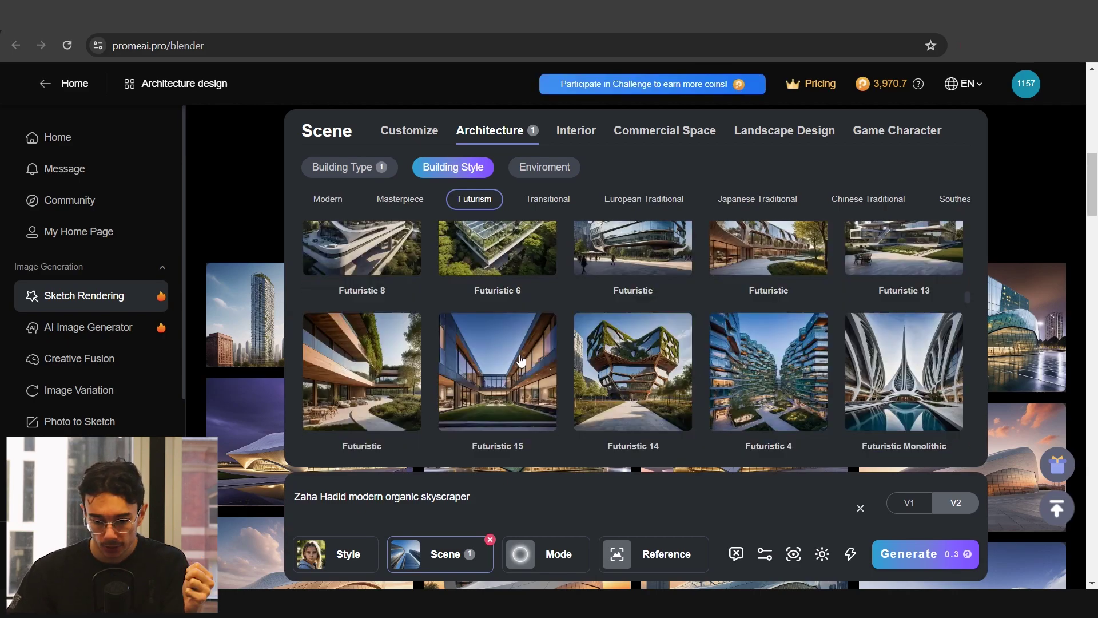
click(781, 380)
click(603, 567)
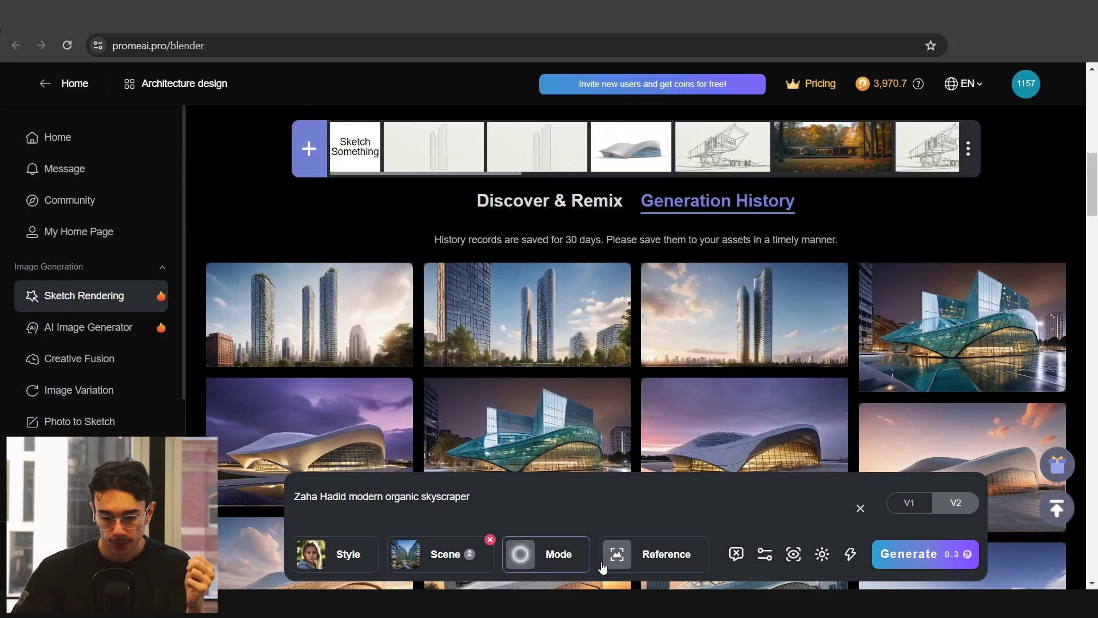
click(930, 555)
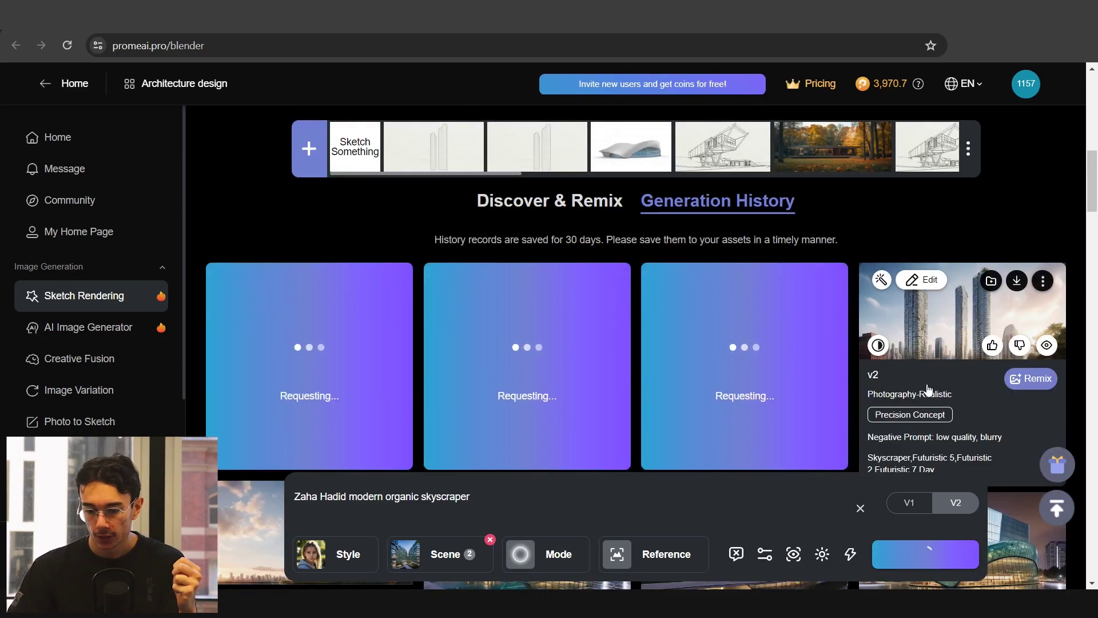
Step: View an earlier skyscraper render at full size, then close the preview
click(927, 320)
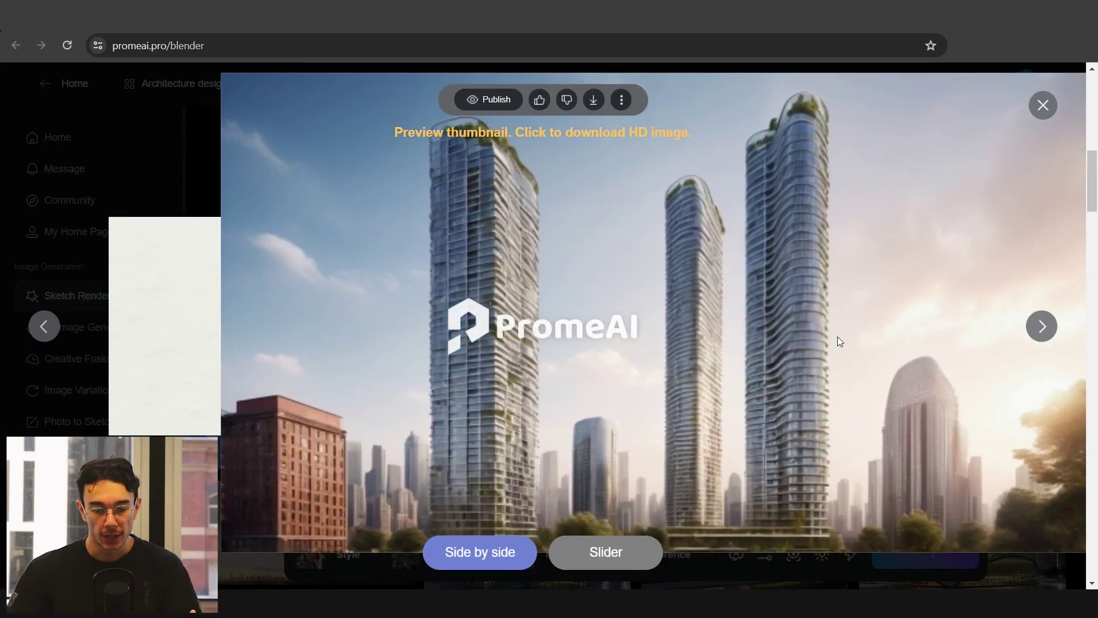
click(1037, 113)
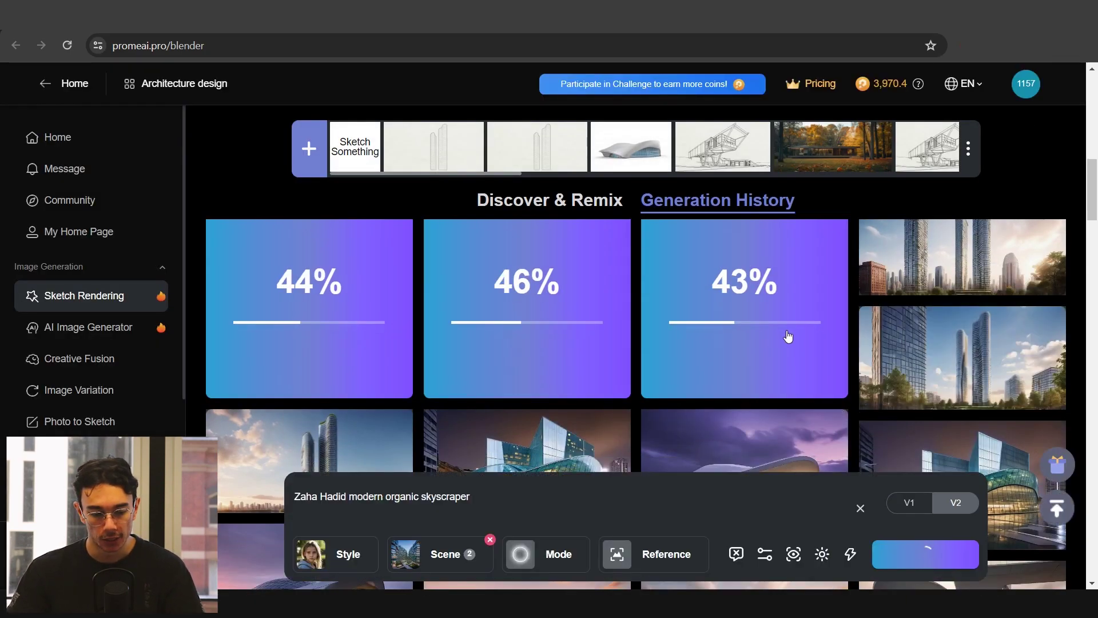
scroll(787, 336, down, 3)
scroll(787, 331, up, 1)
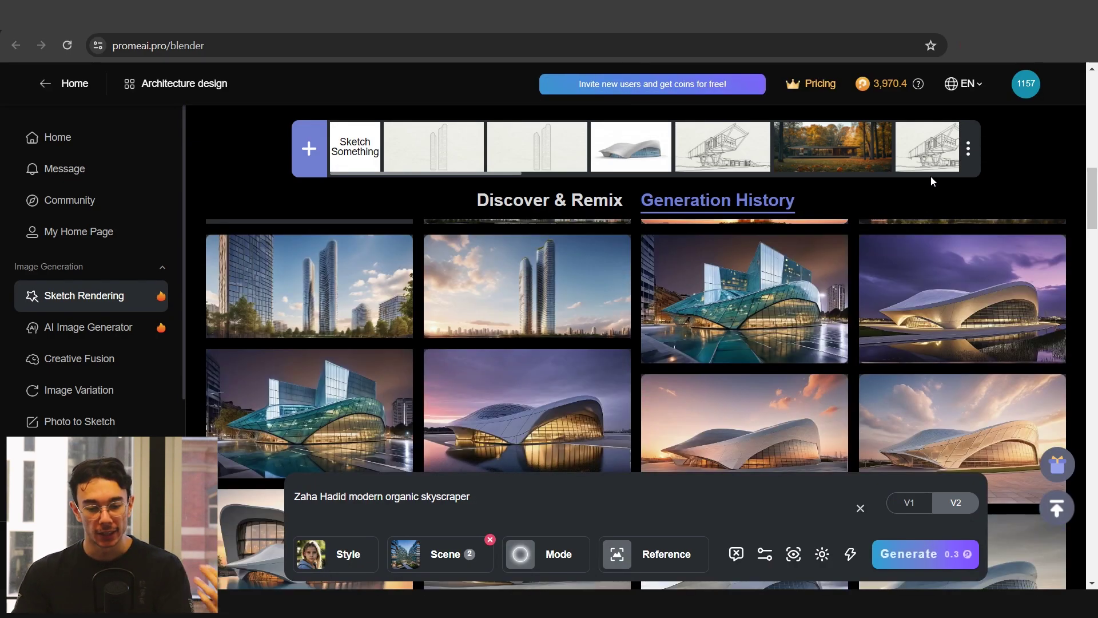
scroll(915, 257, up, 2)
Step: Add the Futuristic 3 building style and start another render batch
click(870, 324)
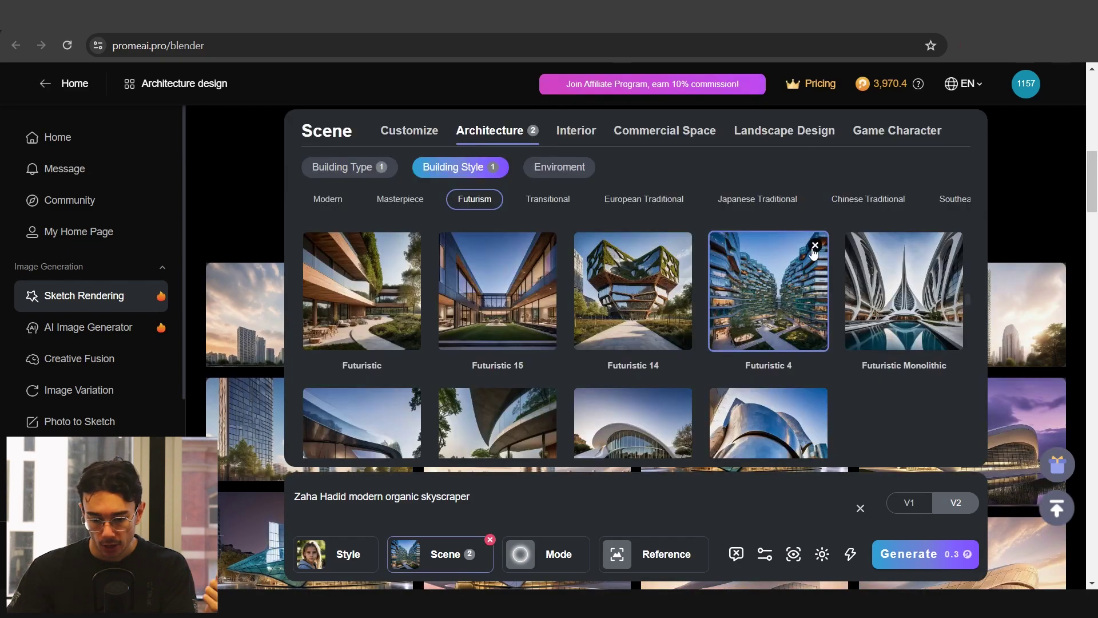
scroll(744, 343, down, 2)
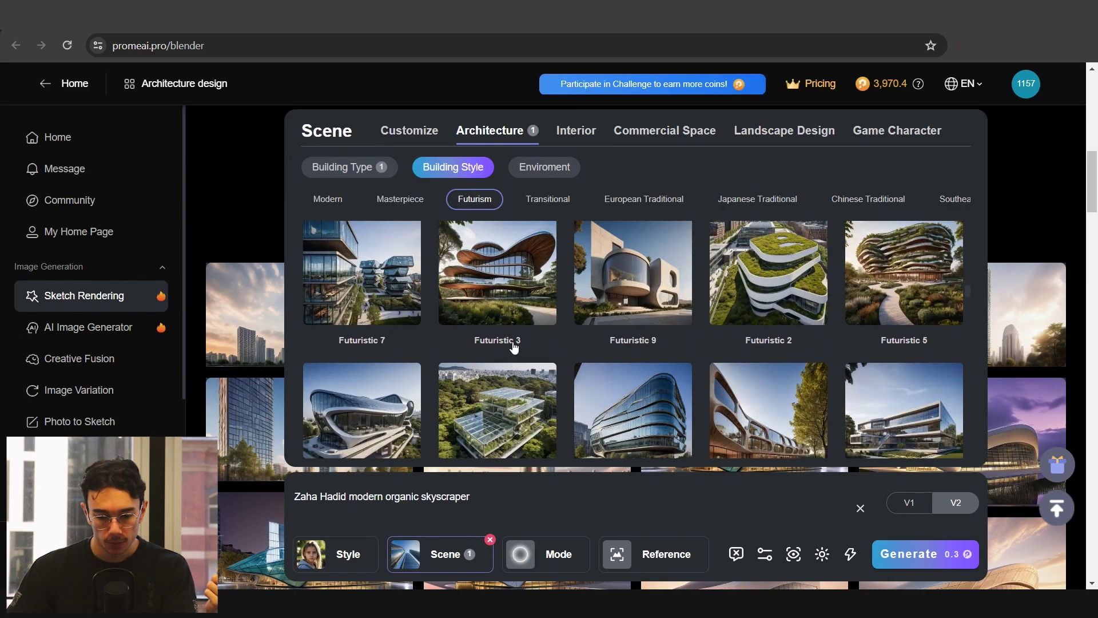
click(514, 343)
key(Return)
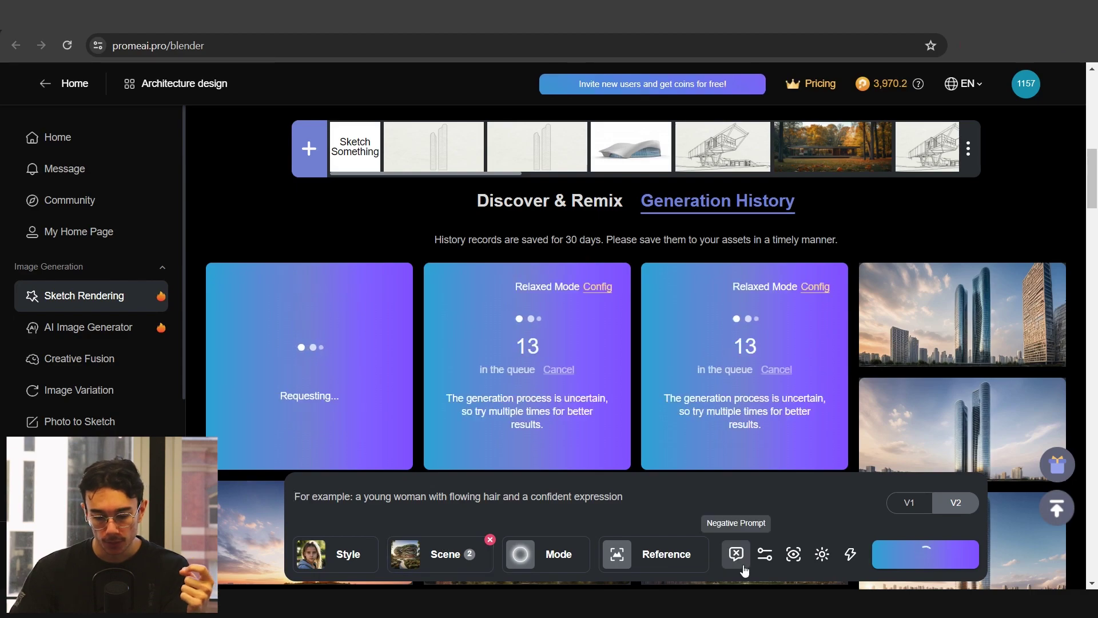
Step: Switch the render mode to Outline, check the reference options, and add Futuristic 6
scroll(684, 316, up, 5)
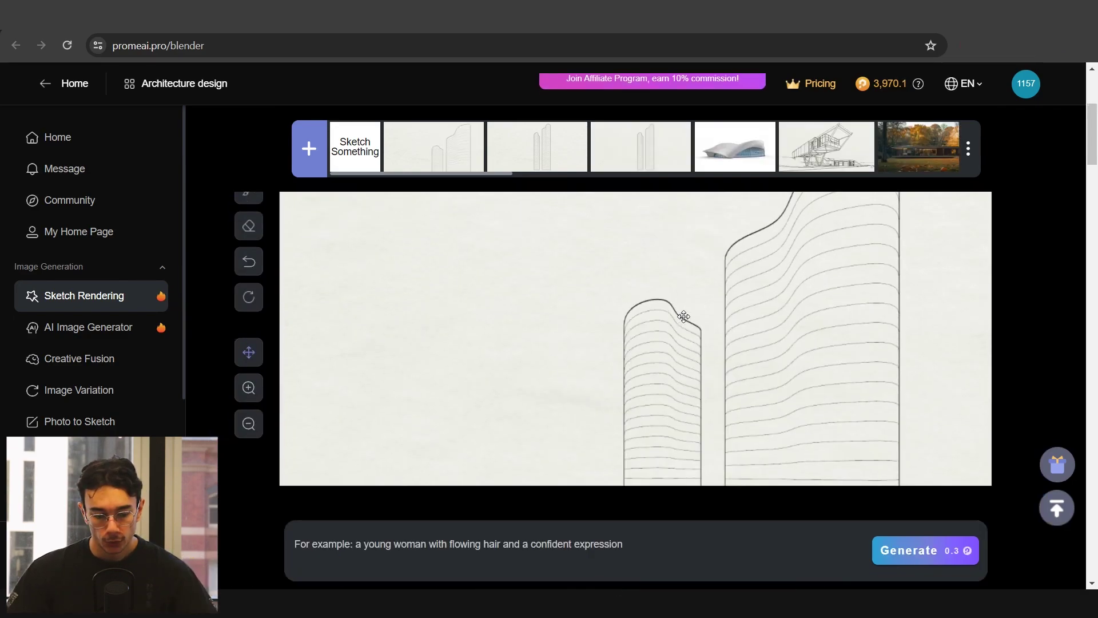
scroll(684, 316, up, 1)
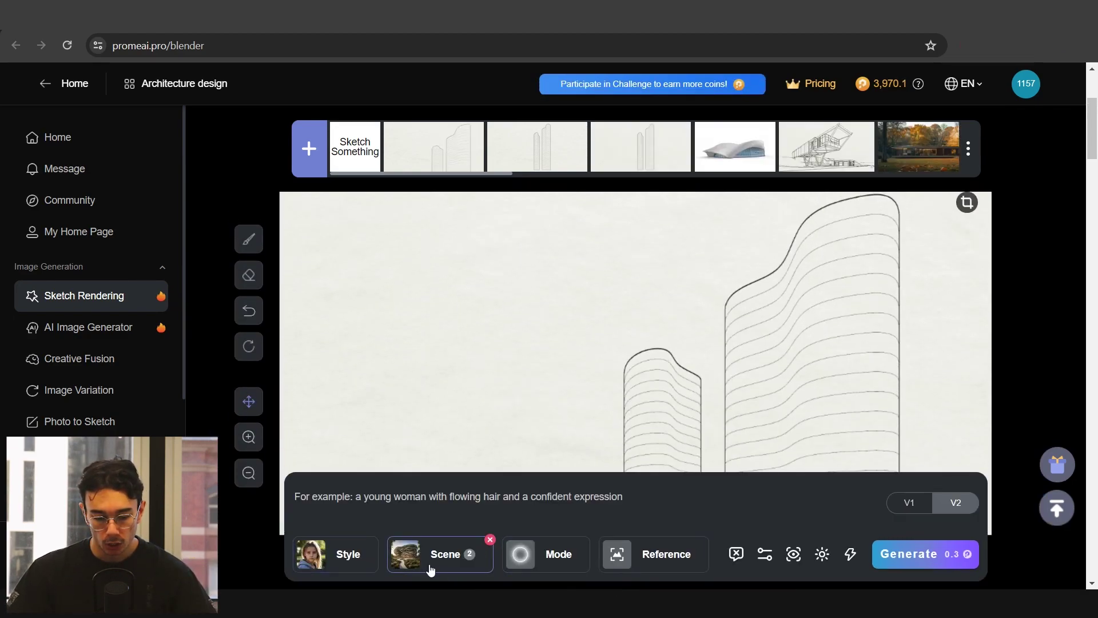
click(431, 566)
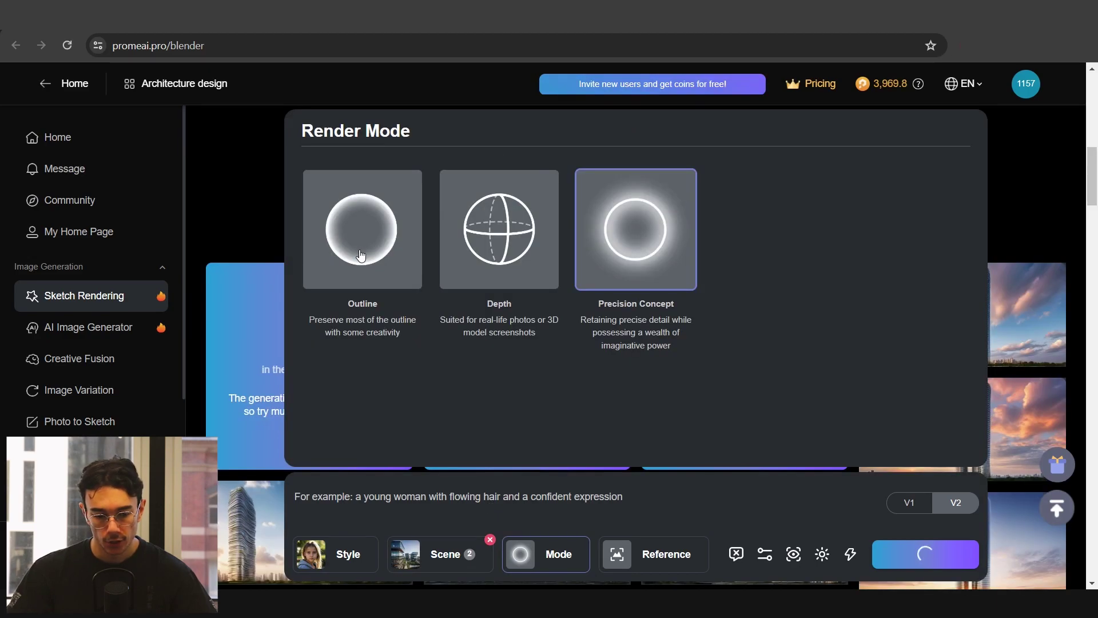
click(361, 257)
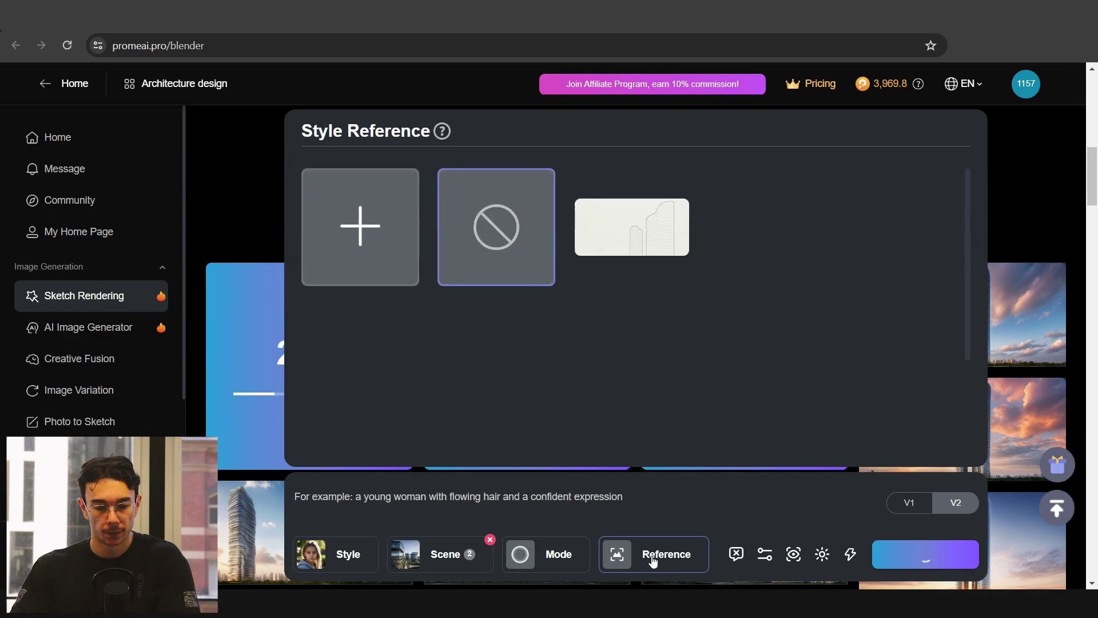
click(440, 553)
click(497, 376)
Step: Paste the biophilic white curved facade prompt and generate new renders
click(548, 497)
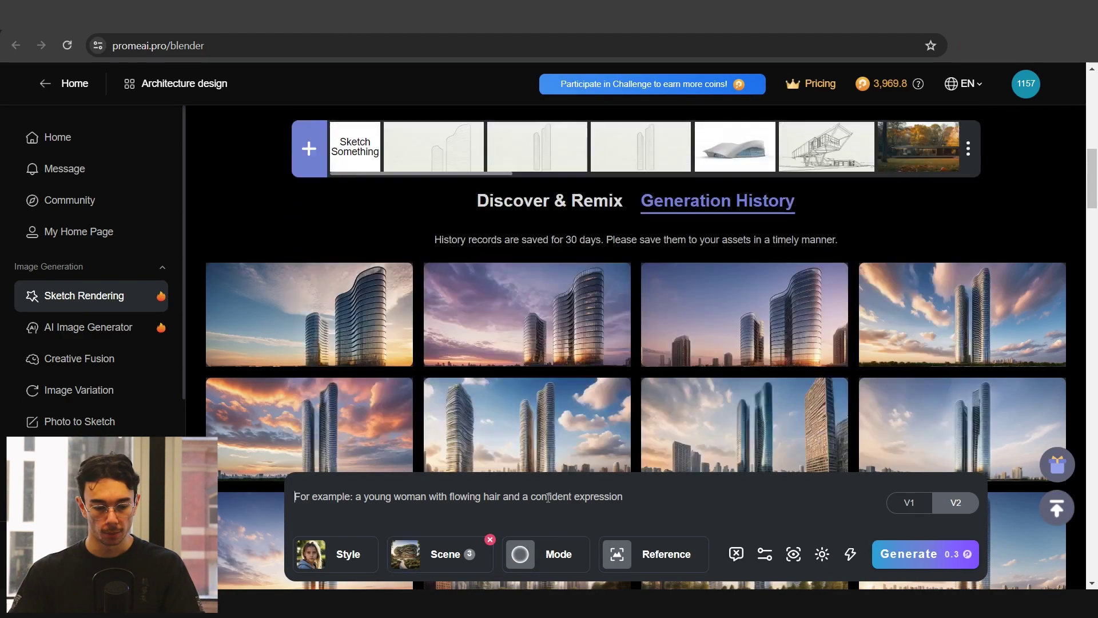
text(Biophillic design, white curved facade, cinematic lighting, golden hour, volumetric fog)
key(Return)
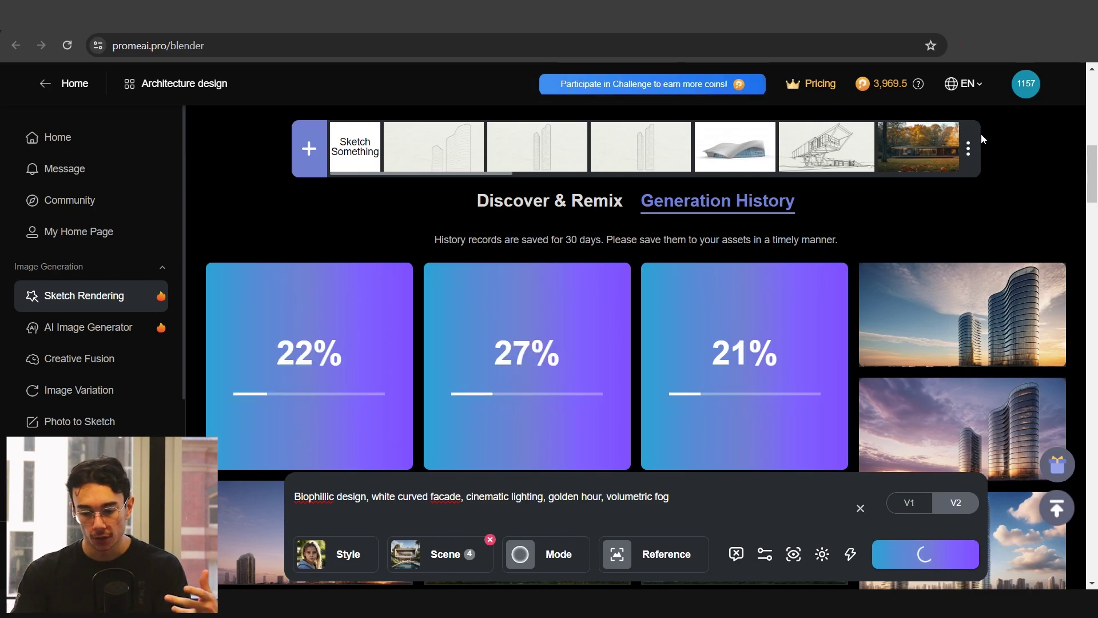
Step: Compare a tower render with its sketch, then open the golden-hour render large
scroll(988, 164, down, 5)
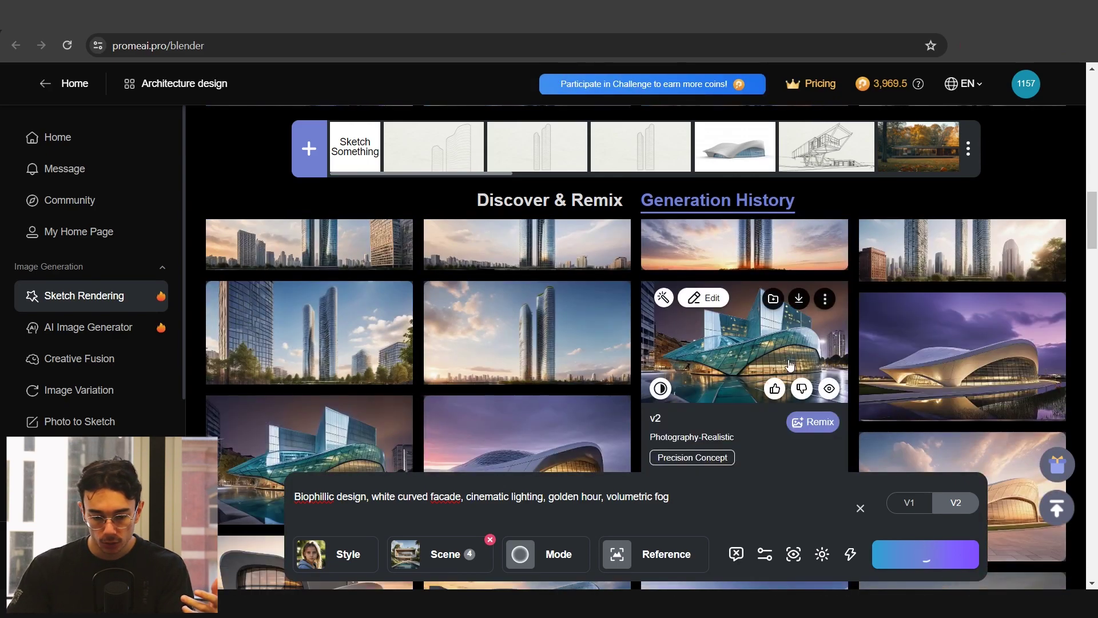
scroll(737, 369, up, 1)
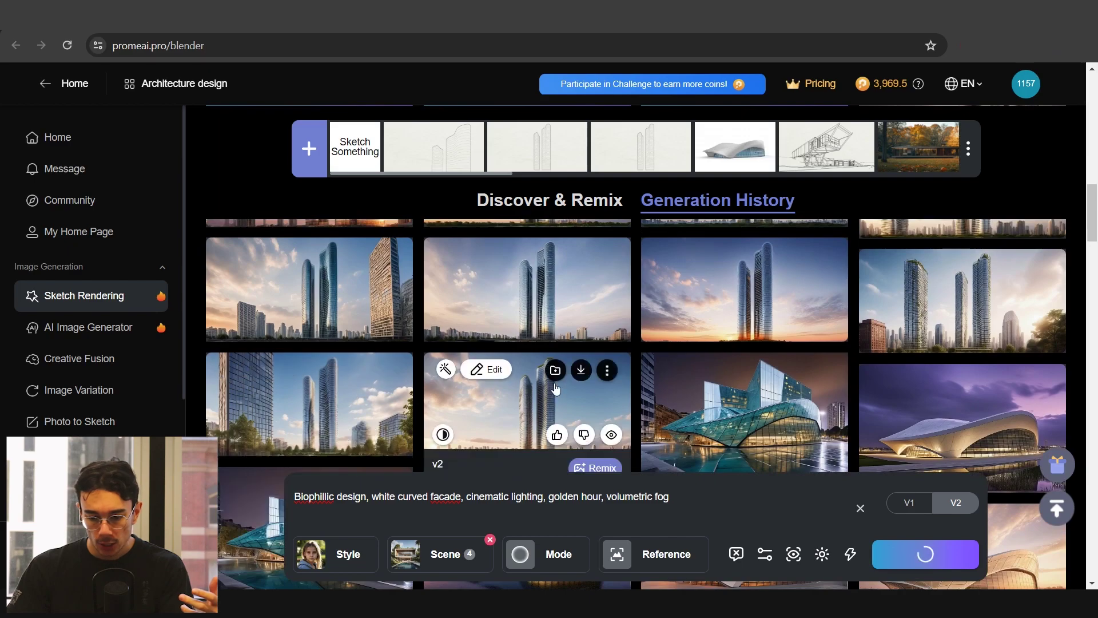
click(965, 312)
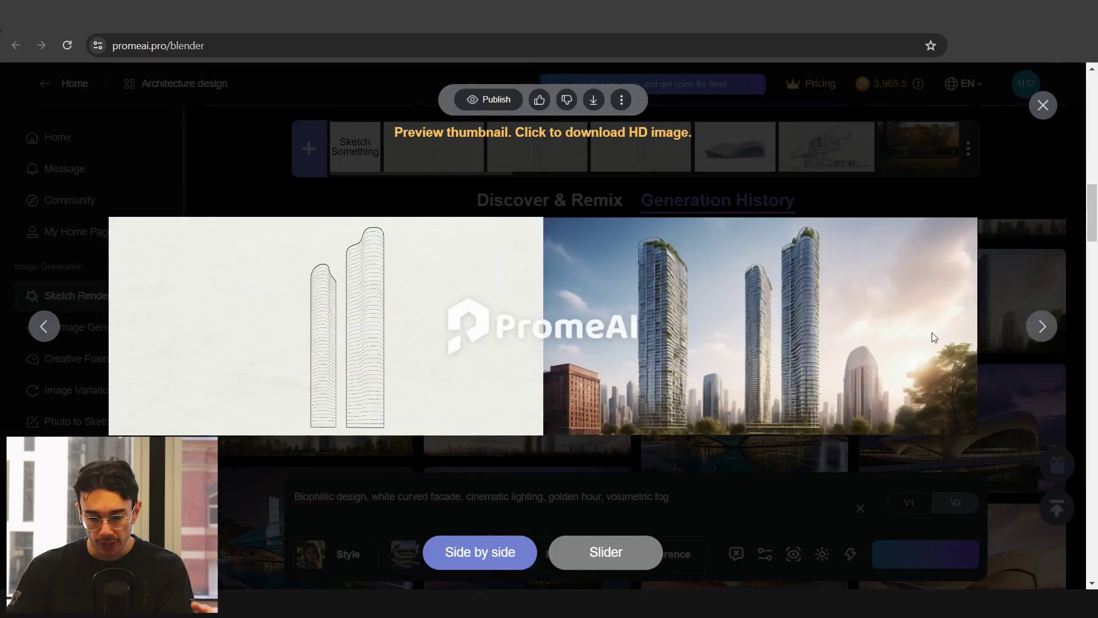
click(1016, 290)
click(960, 356)
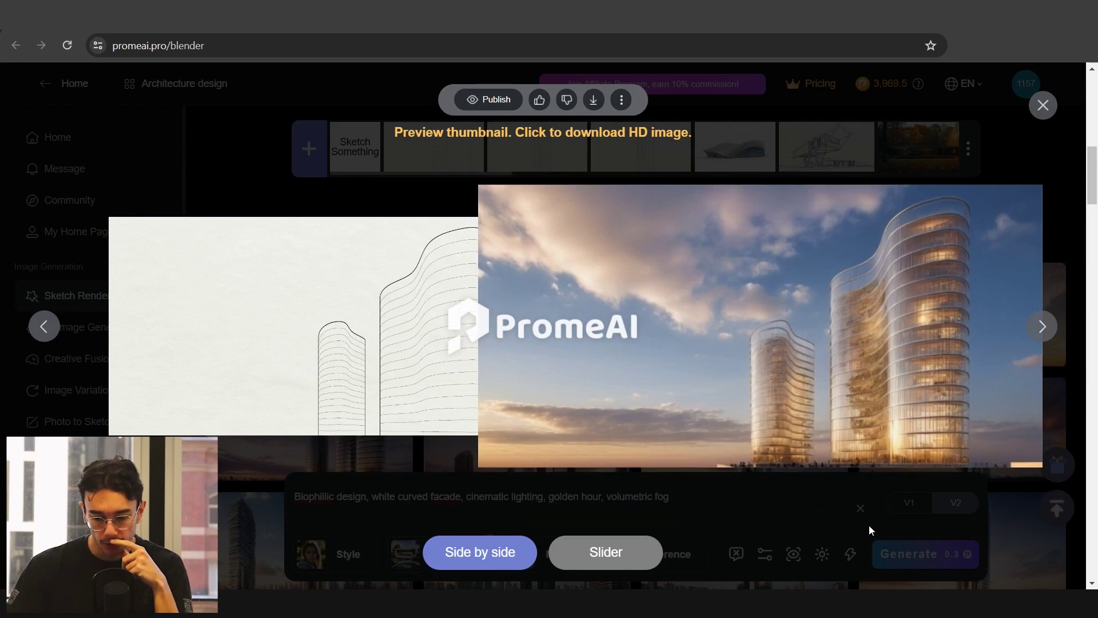
Step: Run the HD Upscaler on the golden-hour glass tower render
click(869, 524)
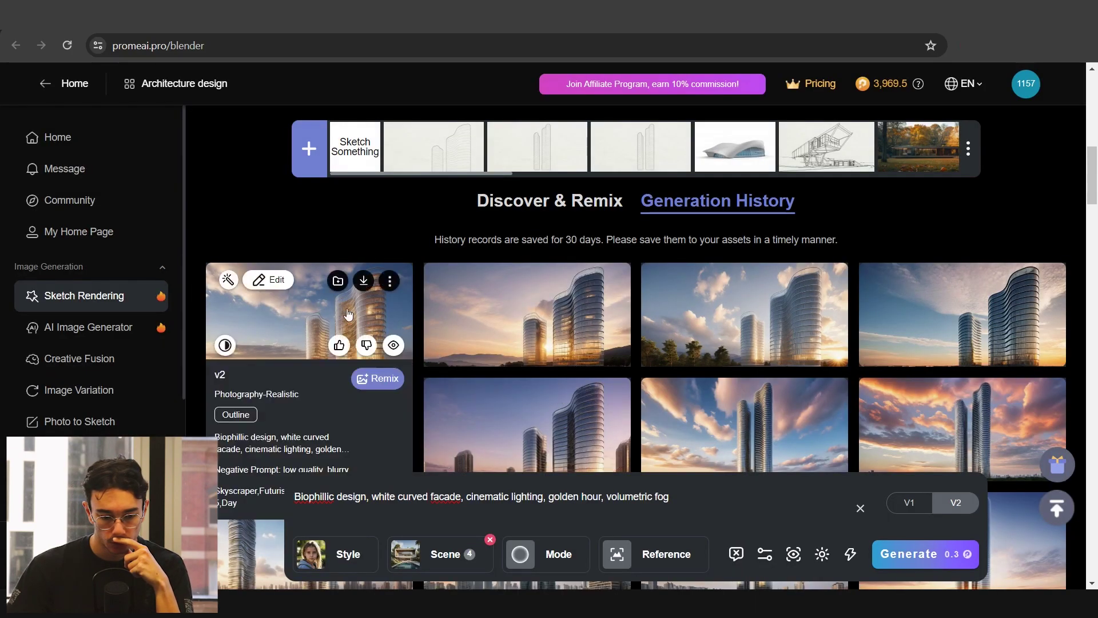
click(363, 280)
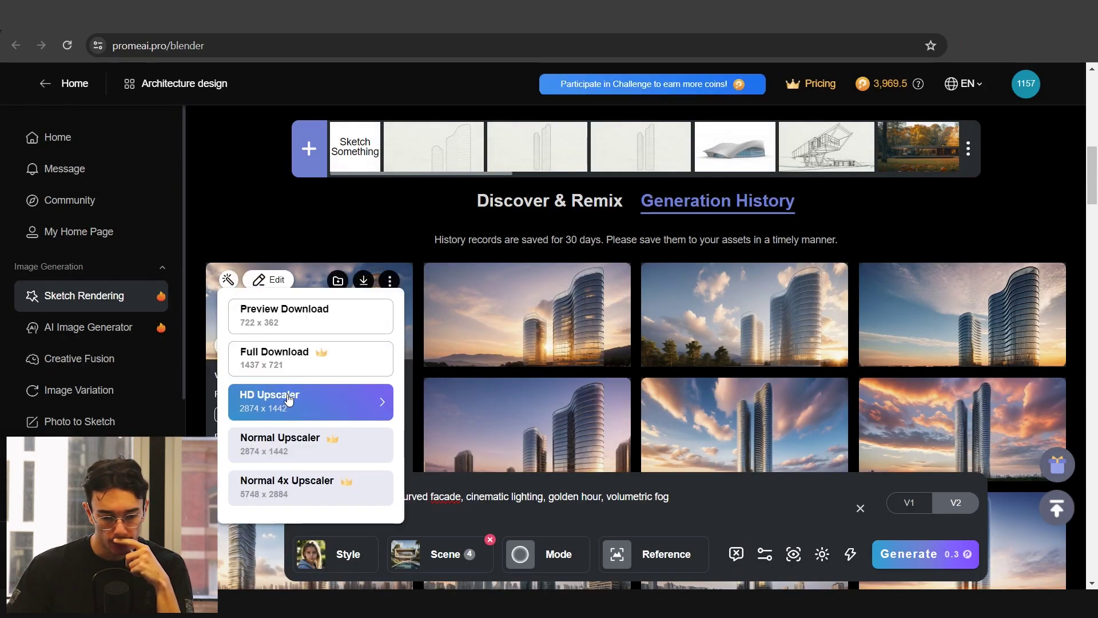
click(289, 400)
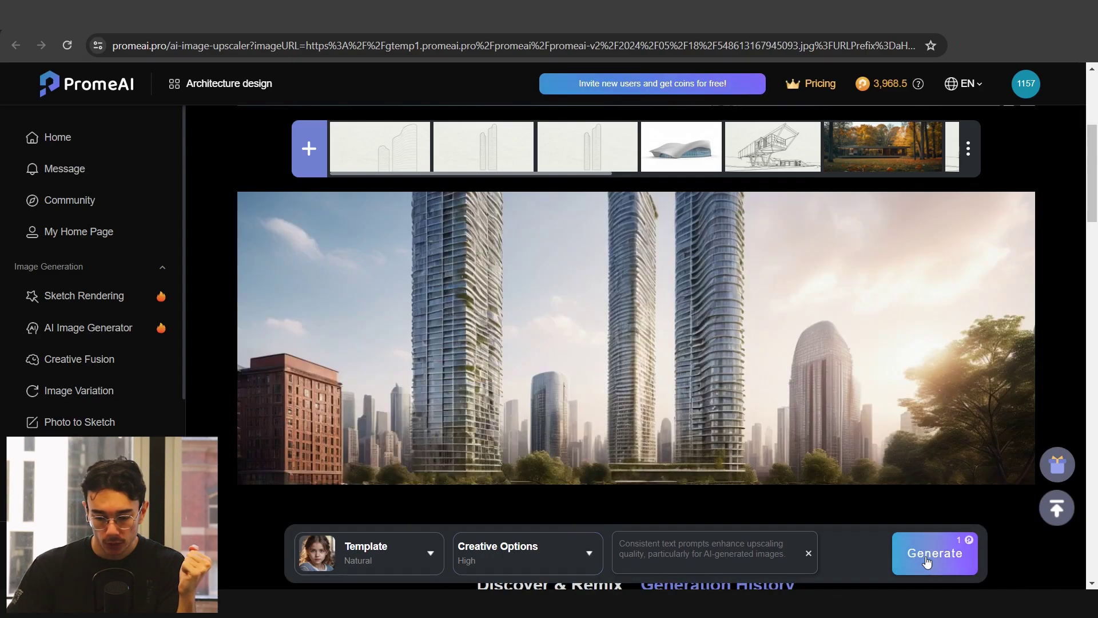
click(936, 552)
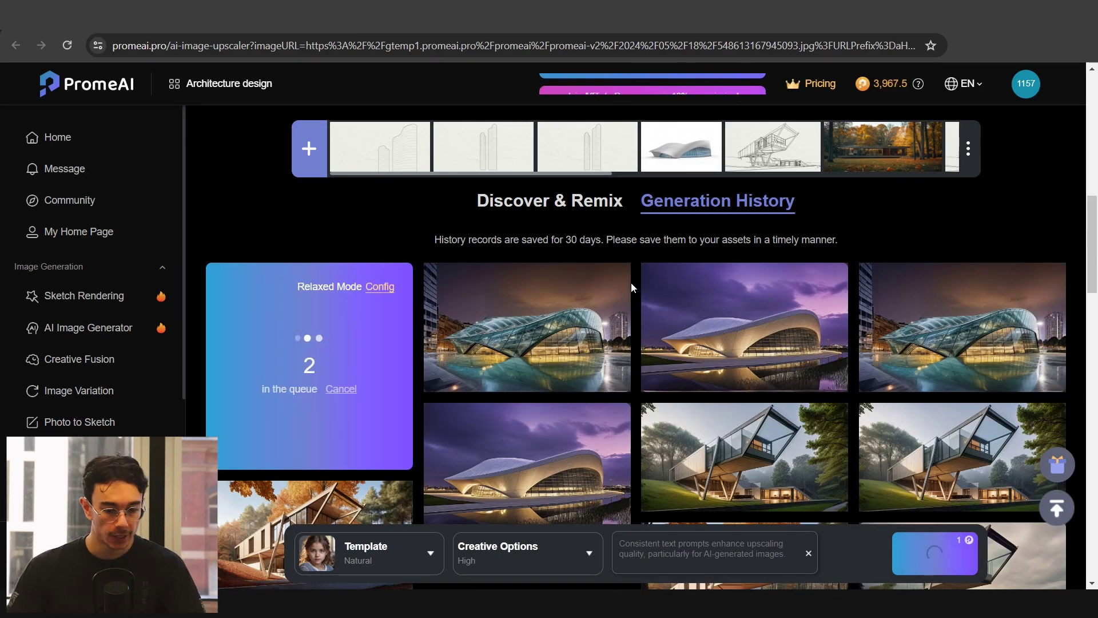
Step: Compare the upscaled result before and after, then upscale it again to 5748 x 2884
click(571, 333)
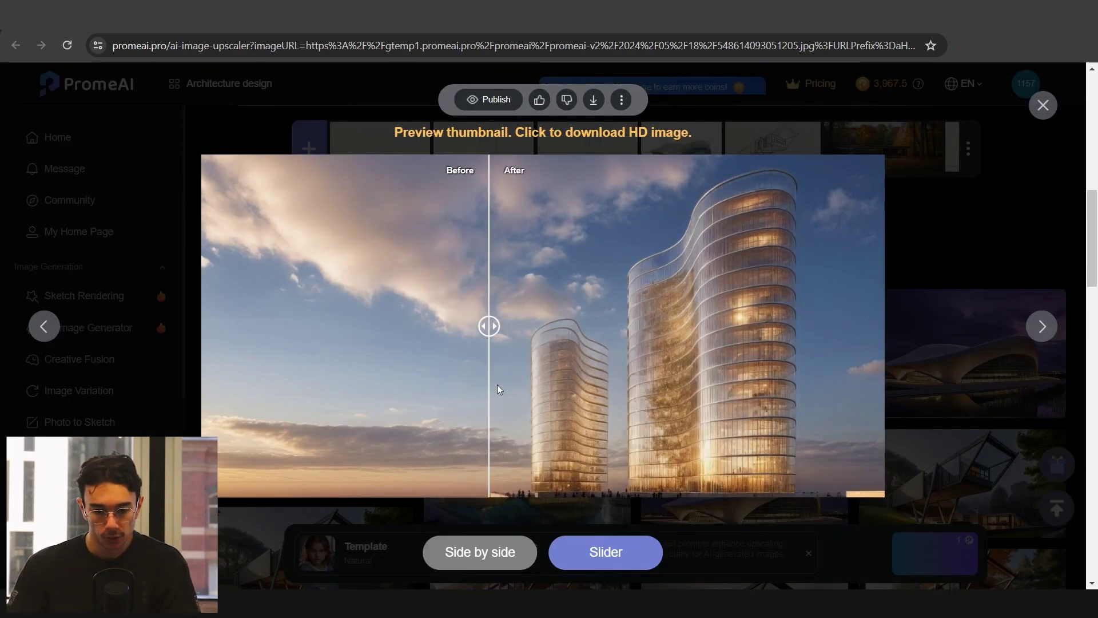
click(594, 101)
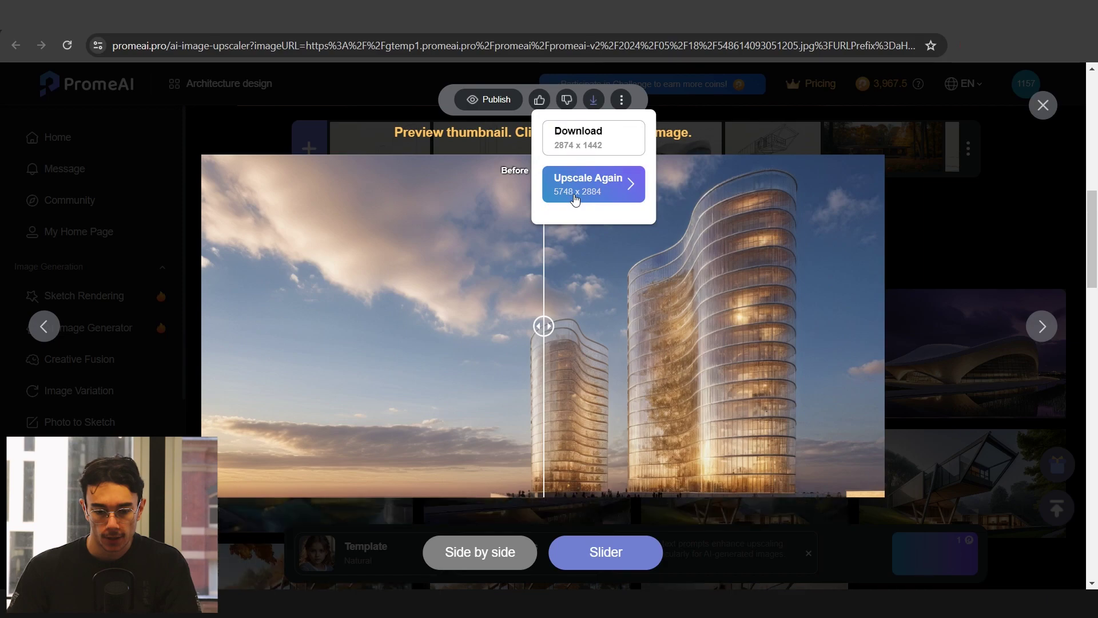
click(573, 201)
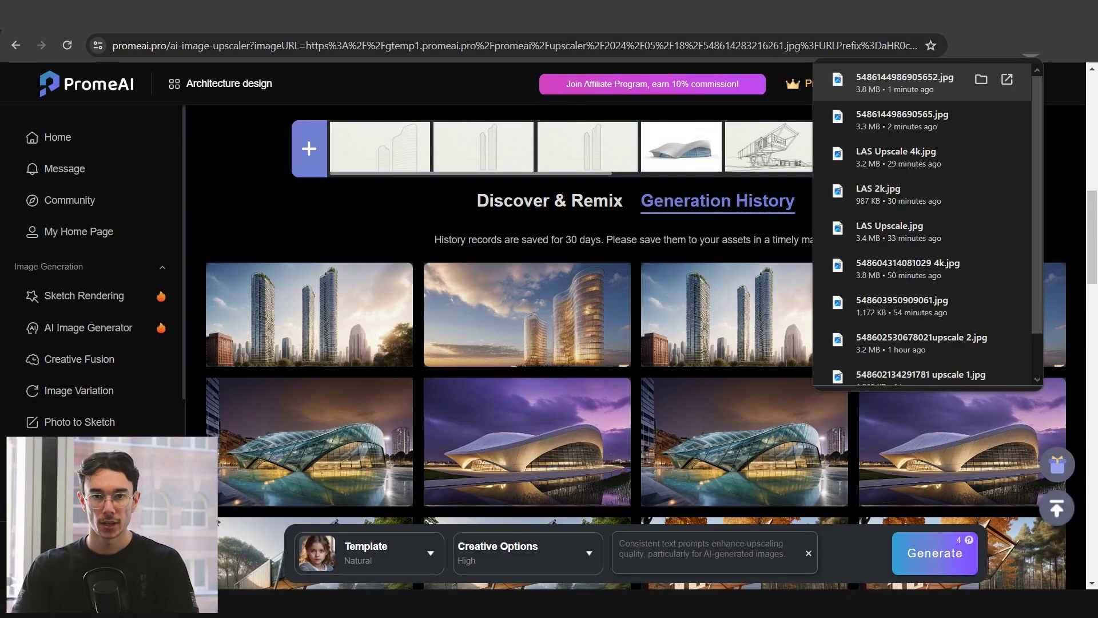